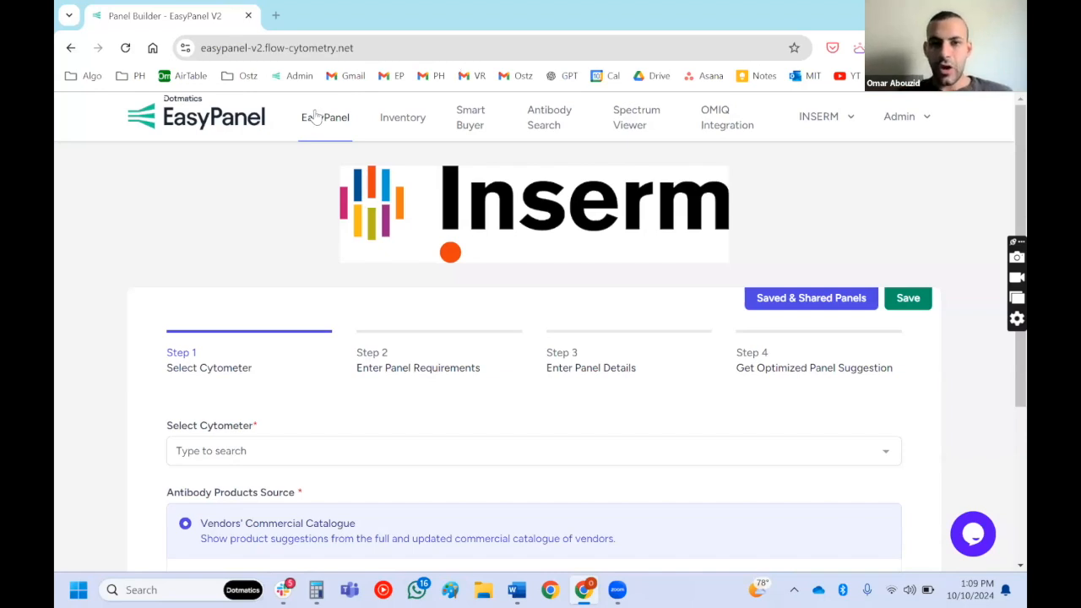
pyautogui.click(353, 49)
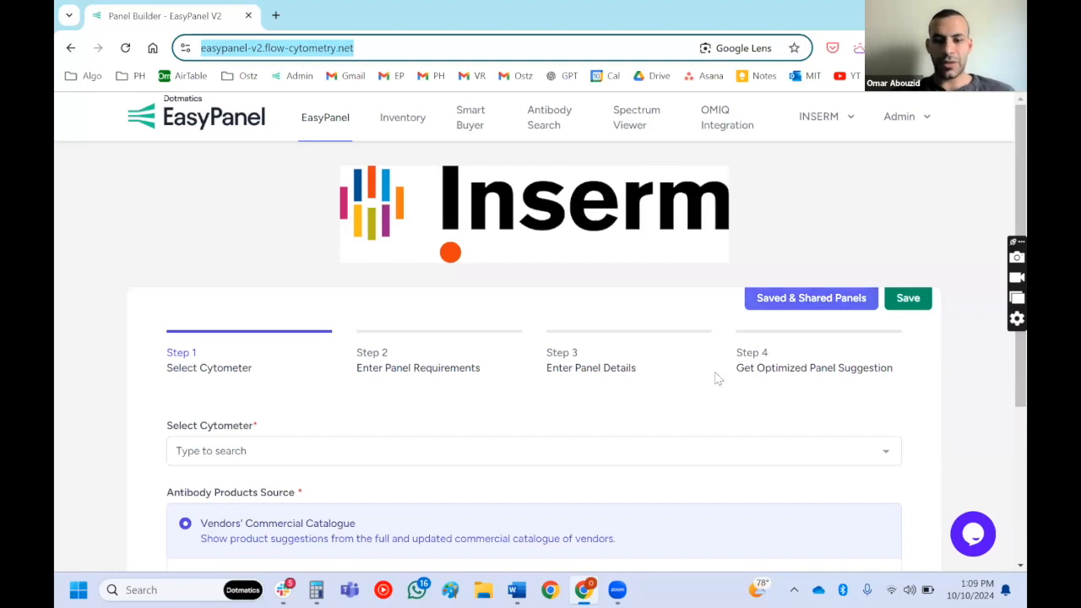
pyautogui.click(619, 590)
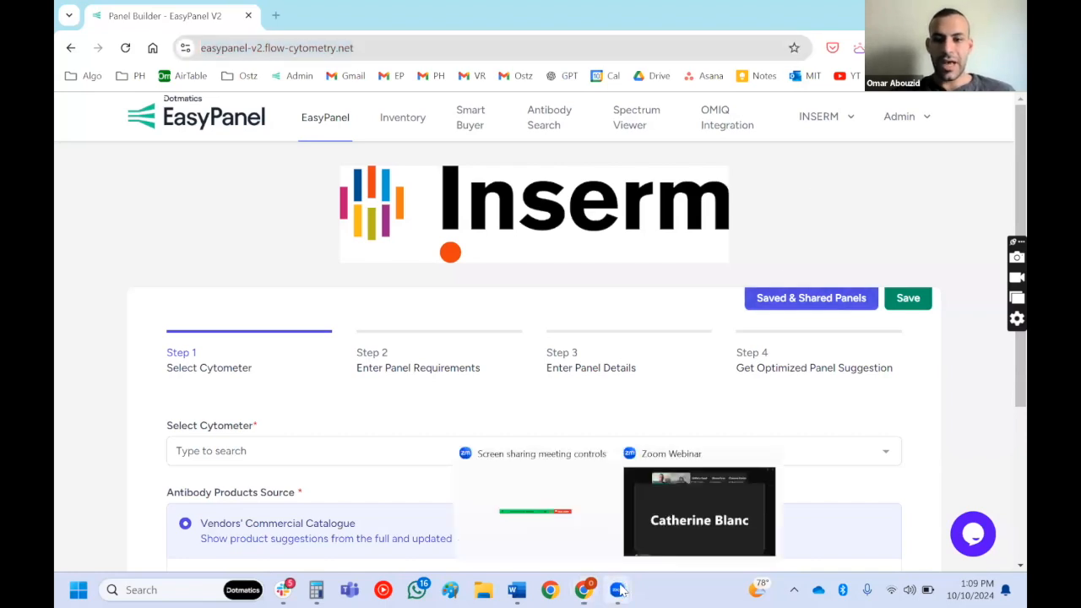
pyautogui.click(682, 531)
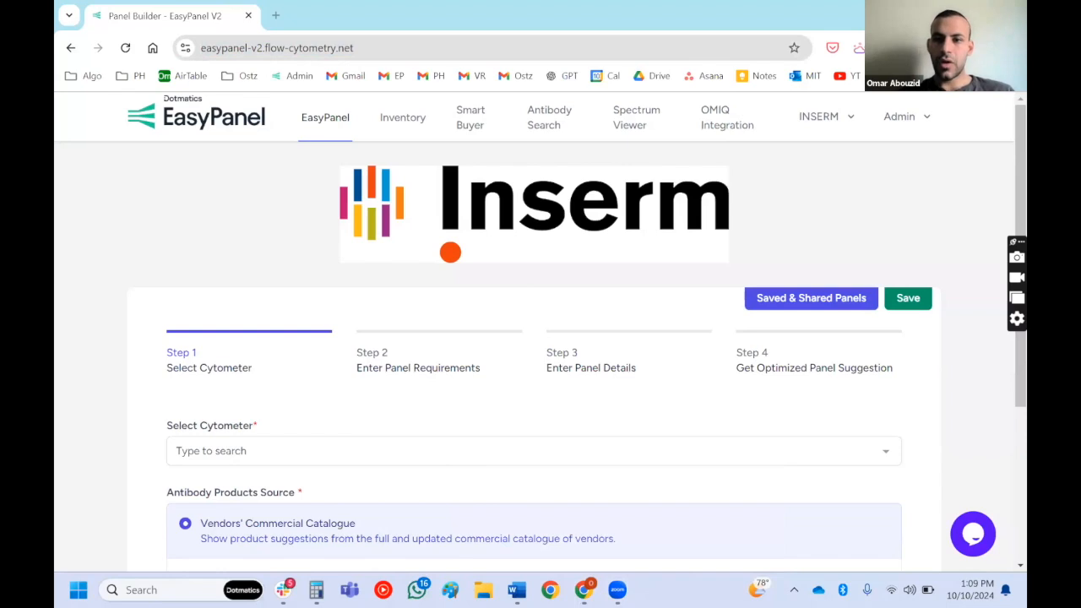
pyautogui.scroll(-3, 504, 326)
pyautogui.scroll(3, 504, 326)
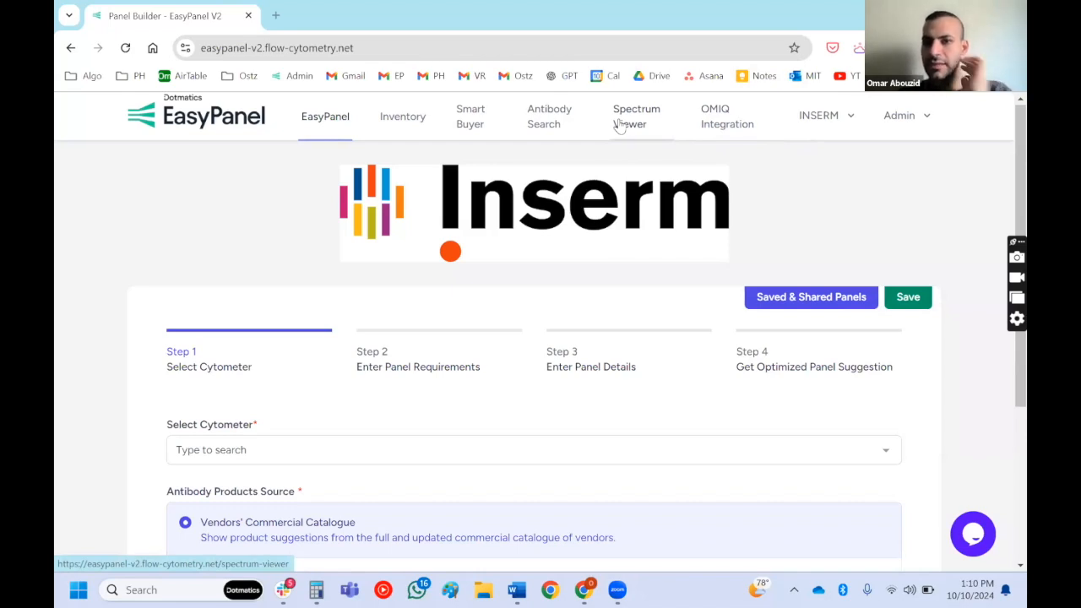
# - Open Antibody Search in a separate browser tab and look up CD4 antibodies with Human species reactivity
pyautogui.middleClick(558, 124)
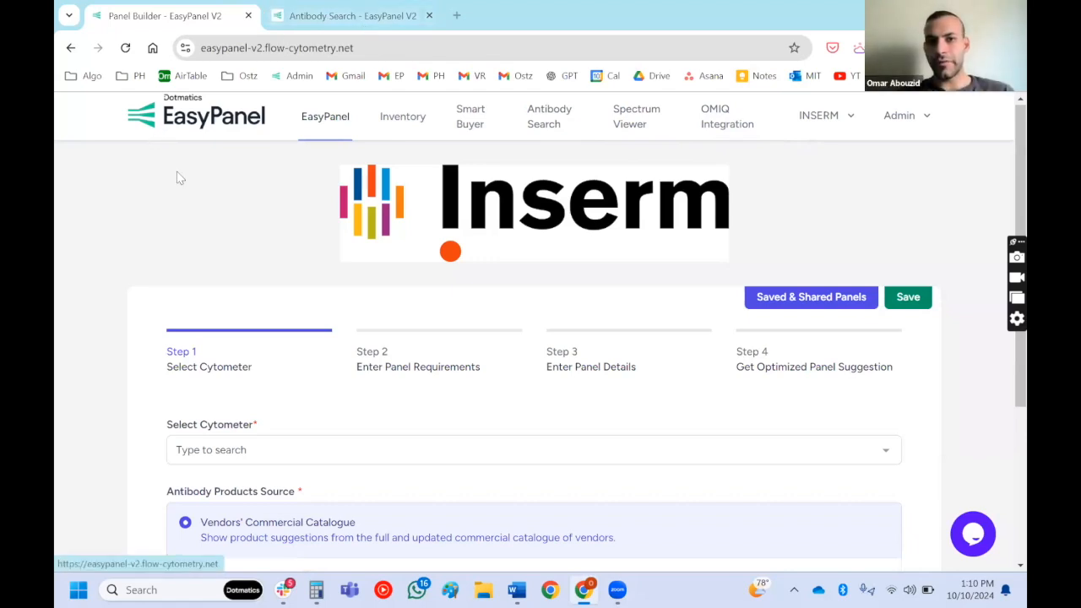
pyautogui.hotkey('ctrl', 'Tab')
pyautogui.click(475, 339)
pyautogui.write('cd4')
pyautogui.press('Return')
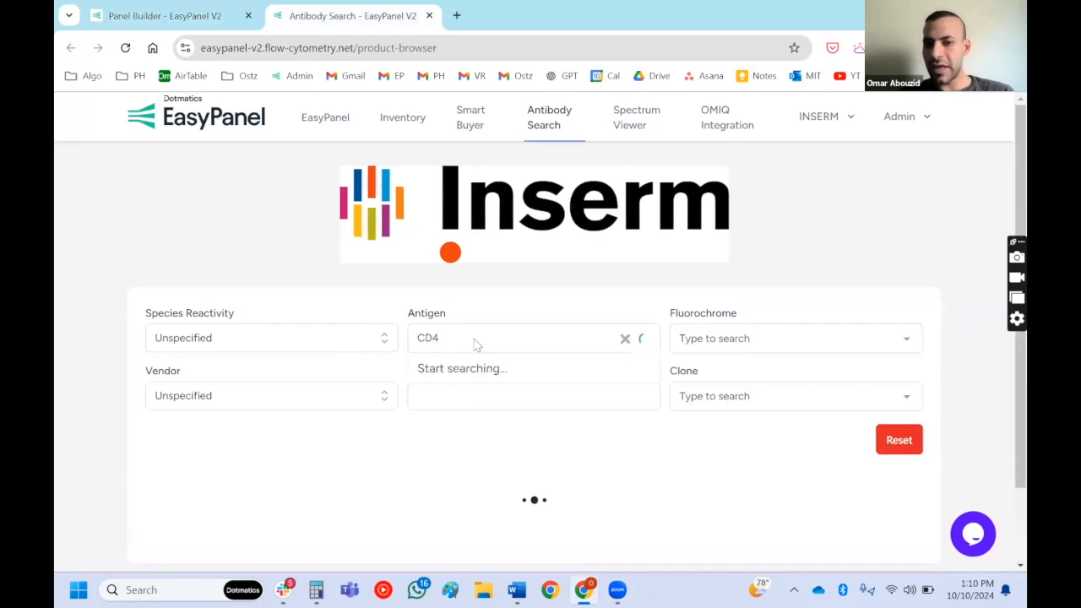
pyautogui.click(321, 337)
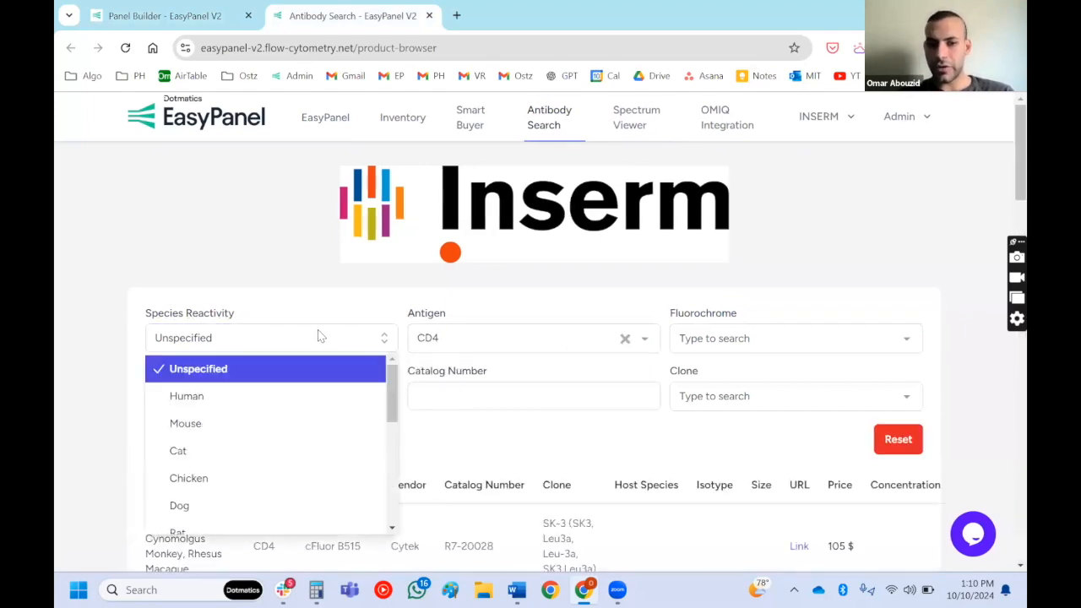
pyautogui.click(243, 396)
pyautogui.scroll(-2, 639, 397)
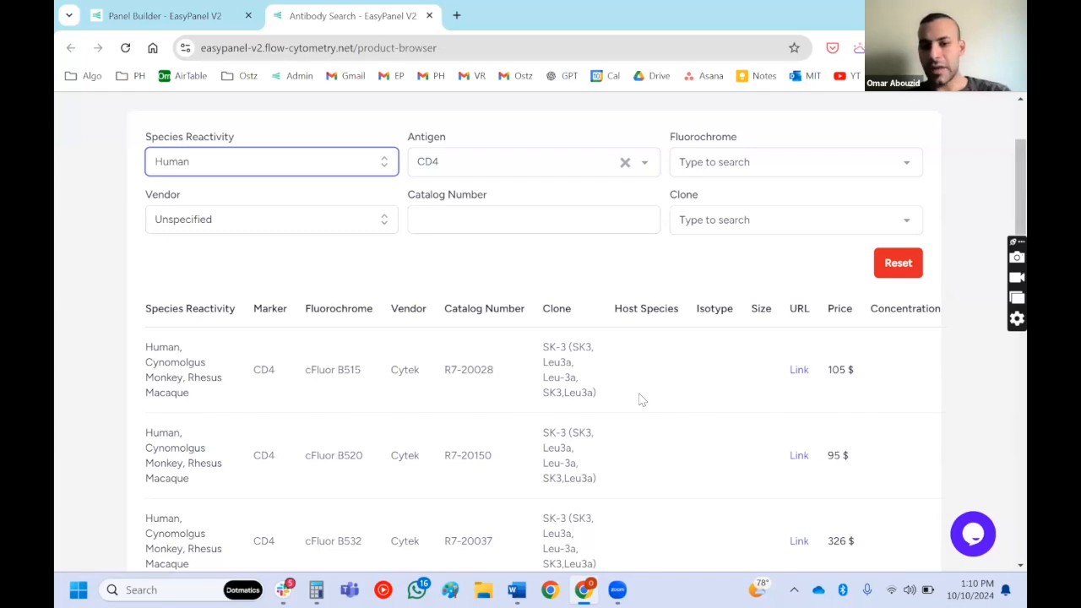
pyautogui.scroll(-1, 642, 399)
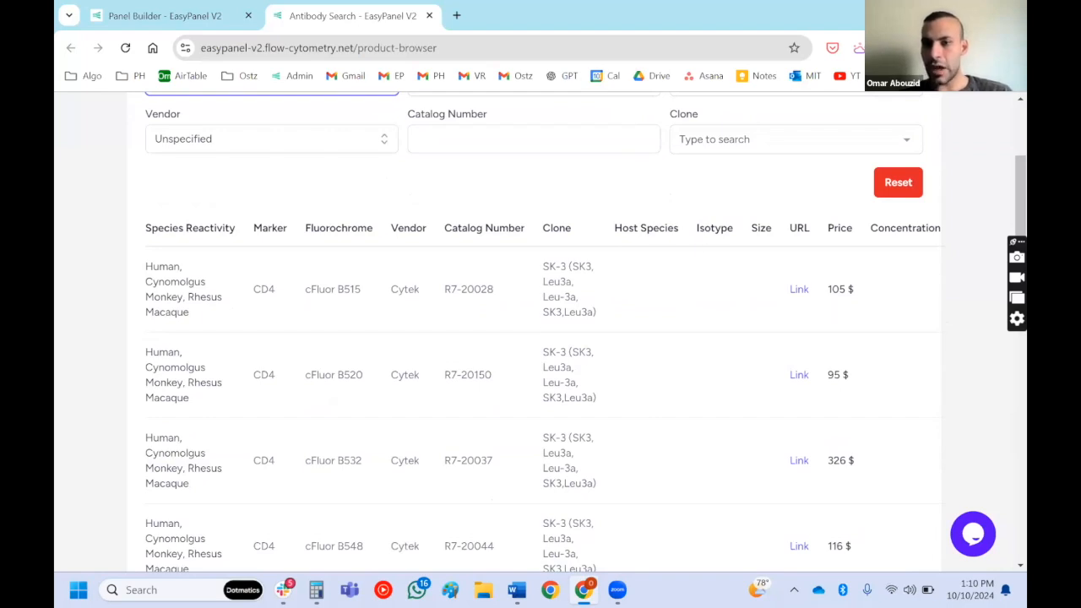
pyautogui.scroll(-1, 791, 252)
pyautogui.scroll(4, 794, 254)
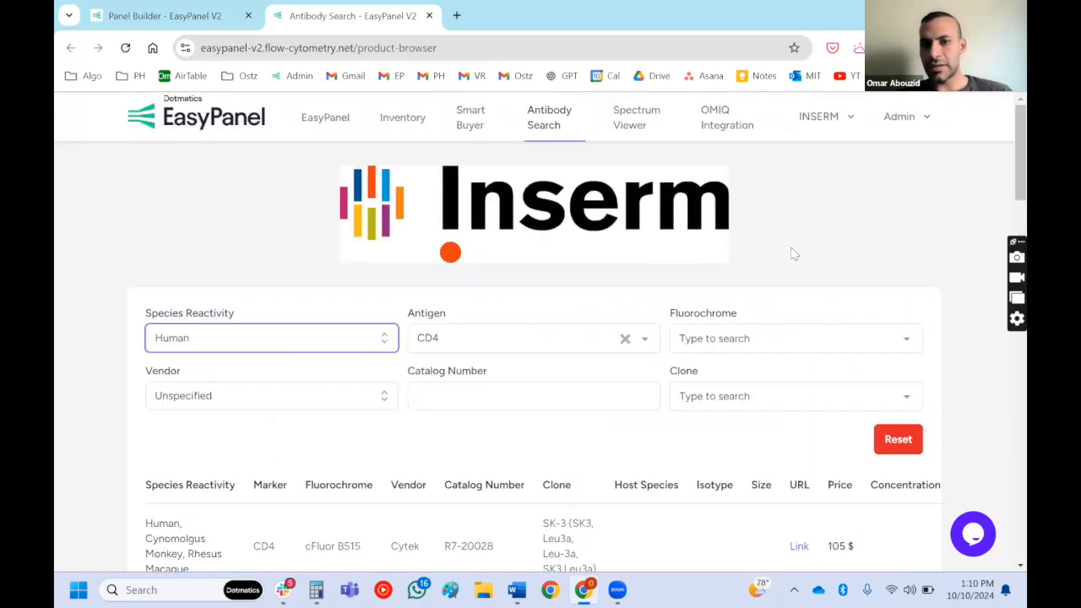
# - Open the inventory and examine the existing stocks' sites, teams, fridges, owners, access roles and sizes
pyautogui.click(388, 134)
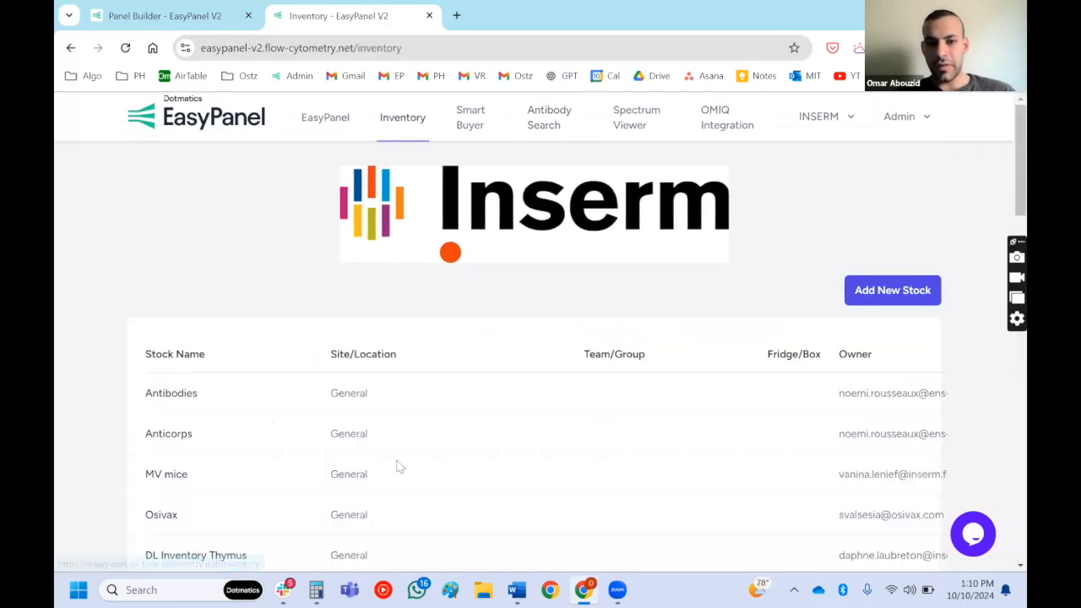
pyautogui.scroll(-3, 399, 467)
pyautogui.scroll(3, 397, 466)
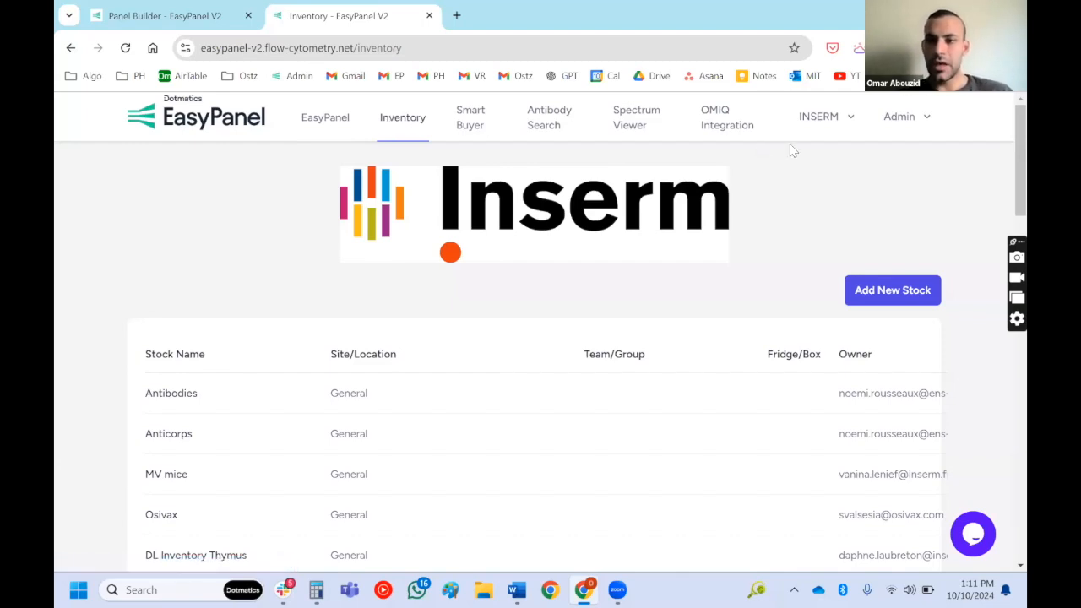
pyautogui.scroll(-10, 836, 318)
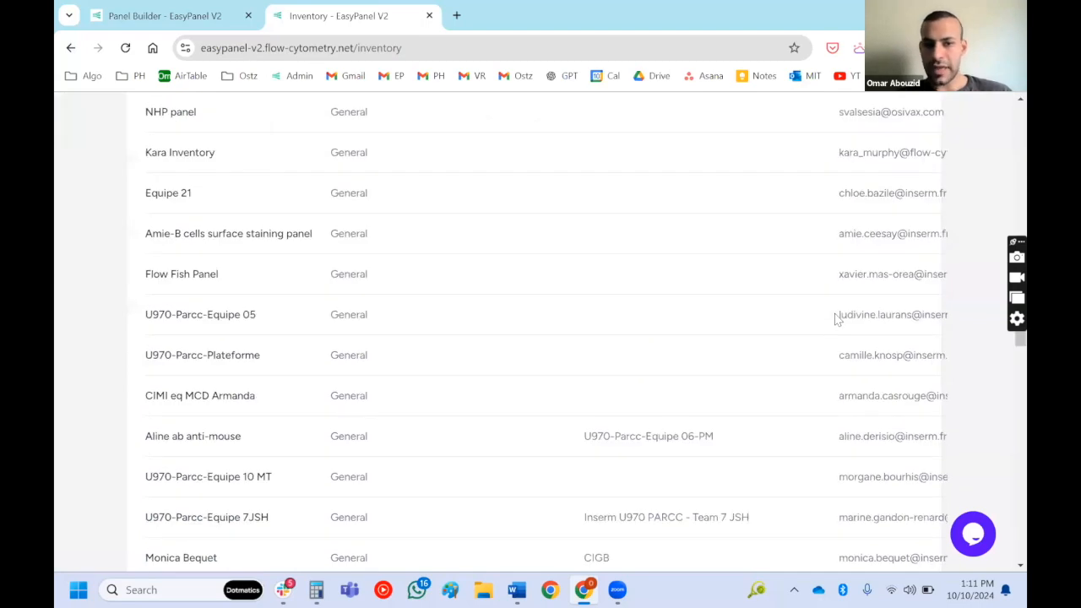
pyautogui.scroll(-7, 837, 317)
pyautogui.hscroll(2, 836, 317)
pyautogui.hscroll(2, 836, 319)
pyautogui.hscroll(-4, 837, 319)
pyautogui.scroll(5, 836, 319)
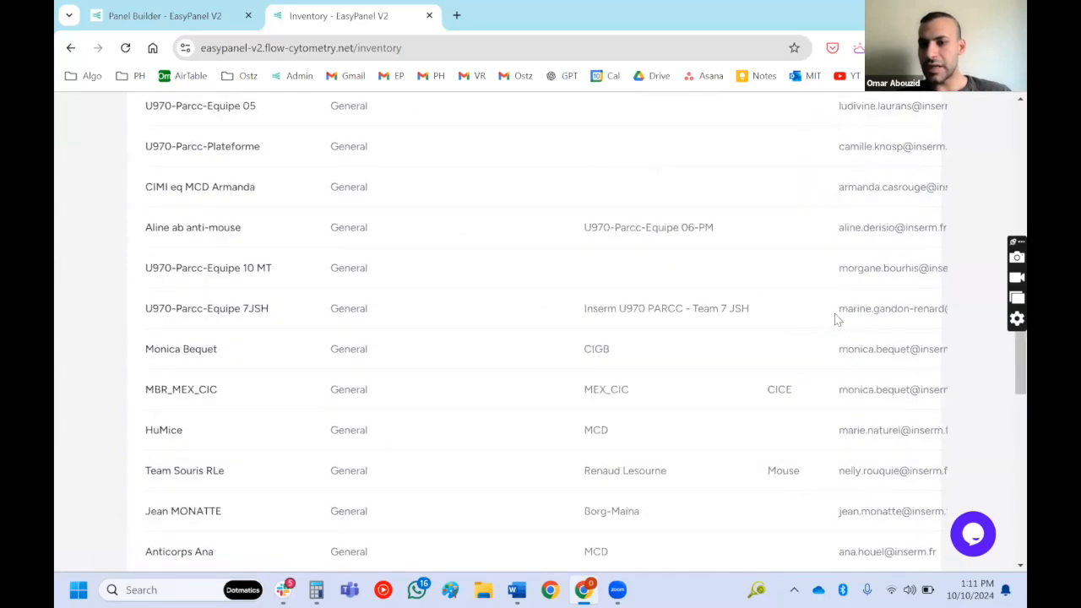
pyautogui.scroll(8, 836, 320)
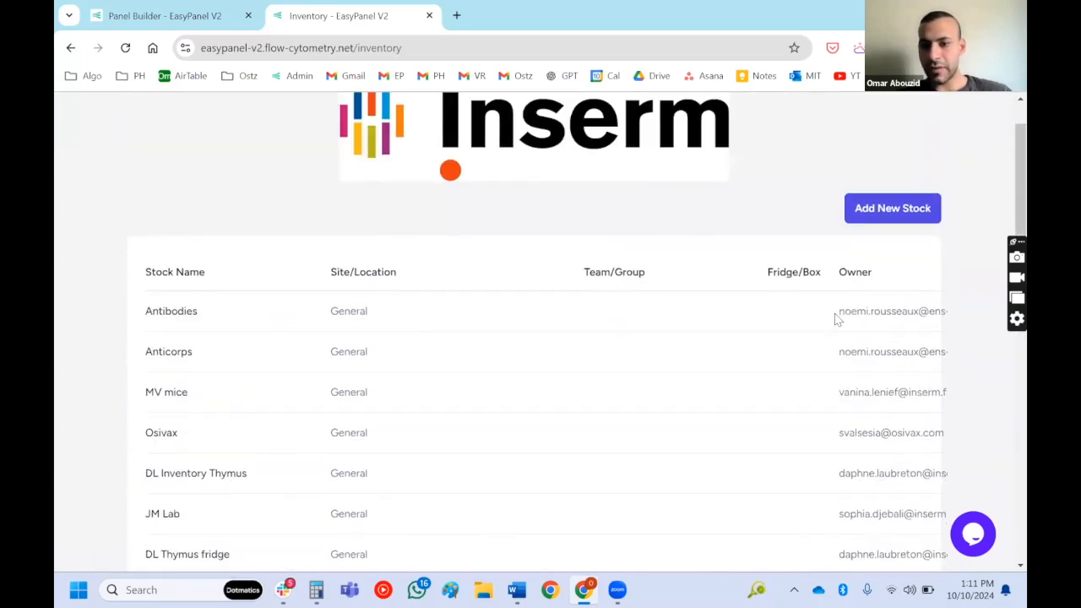
pyautogui.hscroll(3, 836, 319)
pyautogui.hscroll(-3, 836, 320)
pyautogui.scroll(-15, 836, 320)
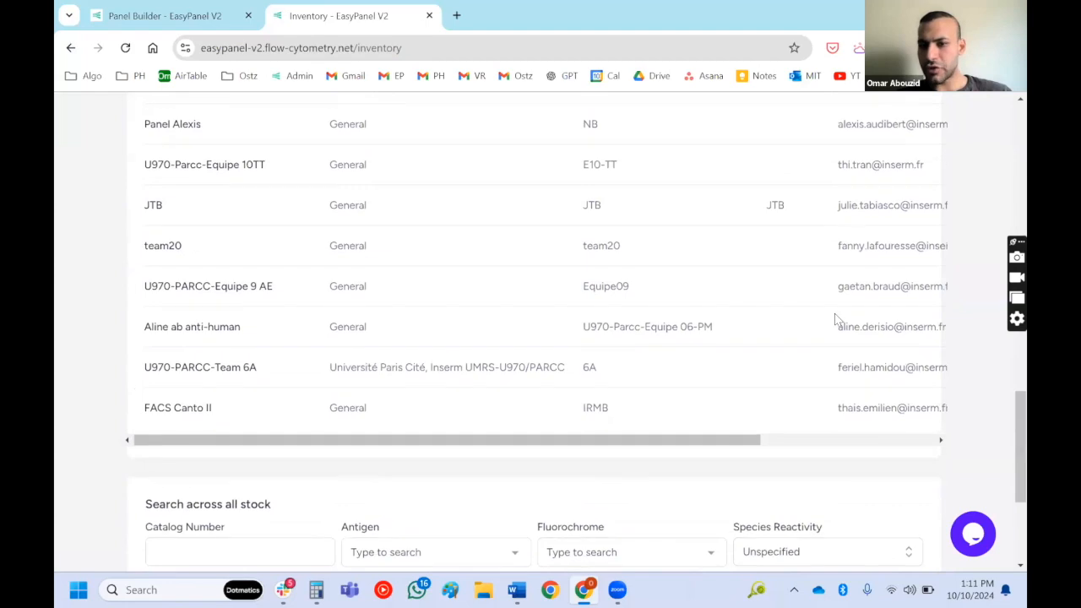
pyautogui.hscroll(3, 836, 319)
pyautogui.scroll(10, 837, 319)
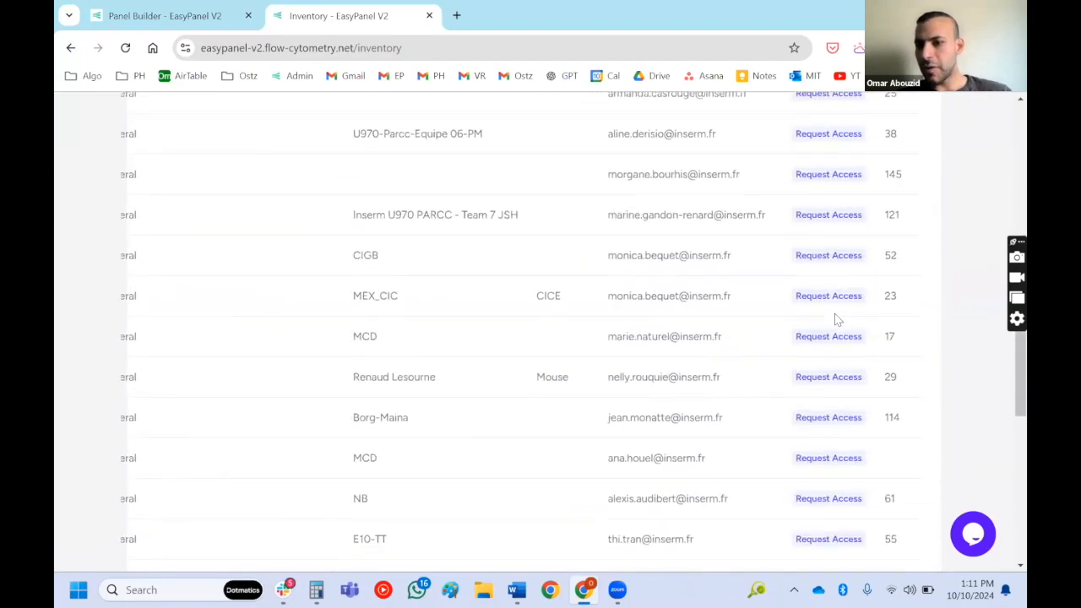
pyautogui.scroll(5, 836, 320)
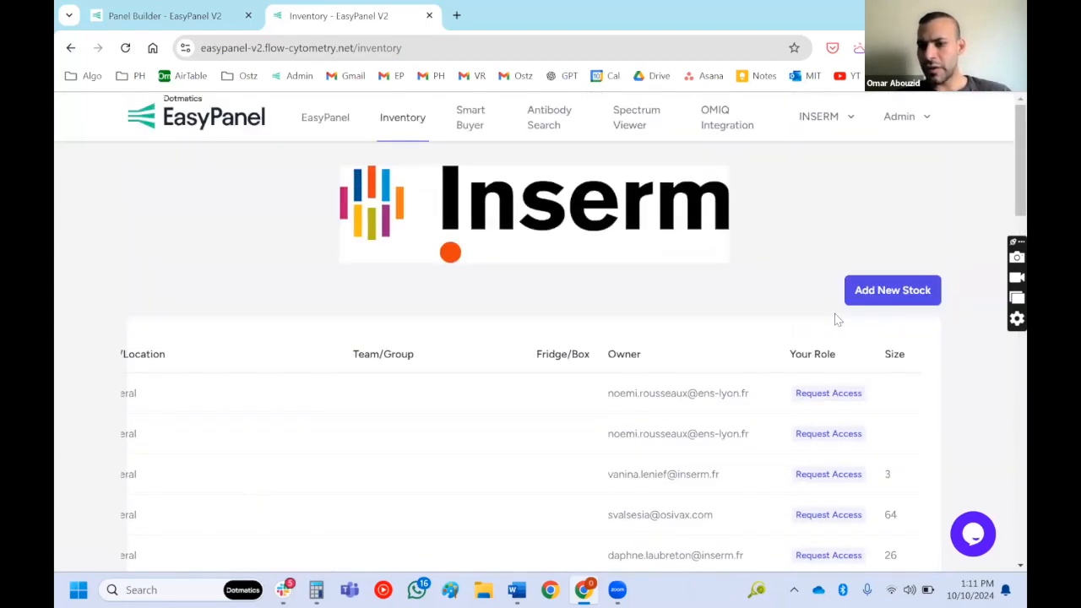
pyautogui.scroll(-4, 870, 439)
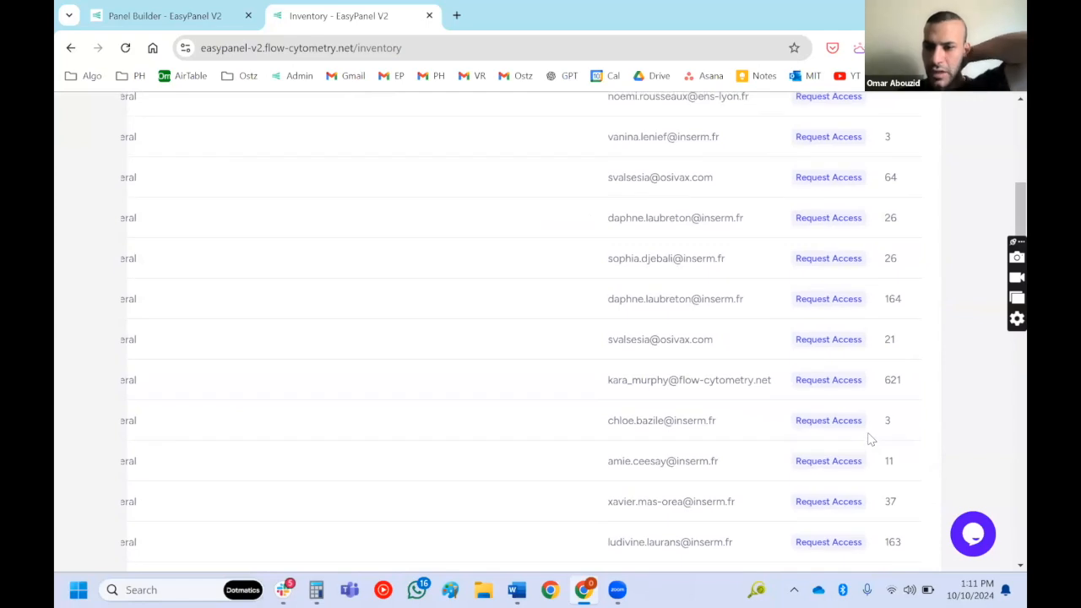
pyautogui.scroll(-5, 870, 439)
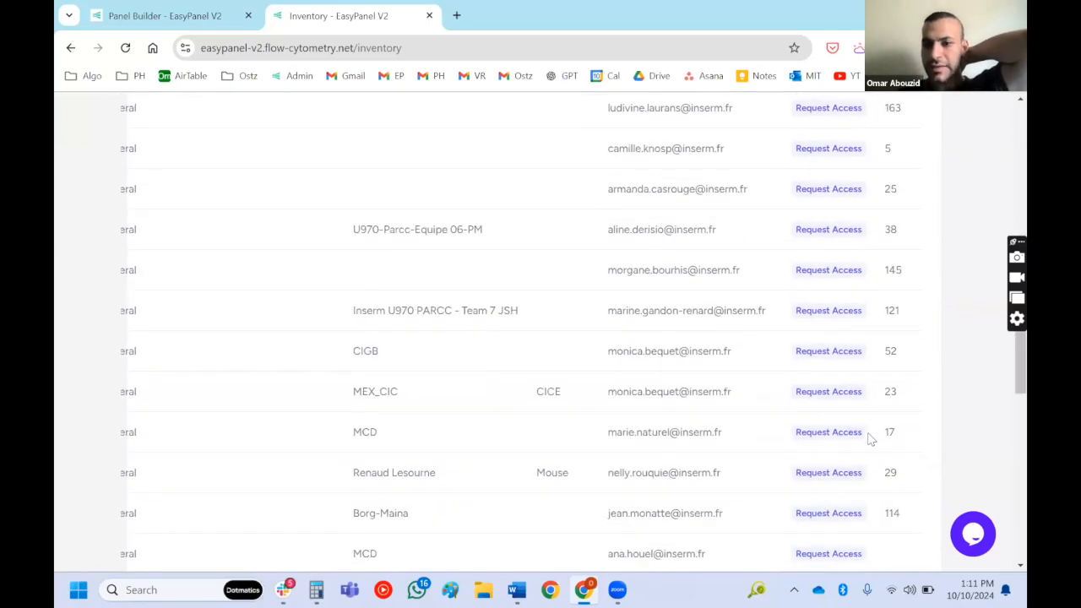
pyautogui.hscroll(-3, 870, 439)
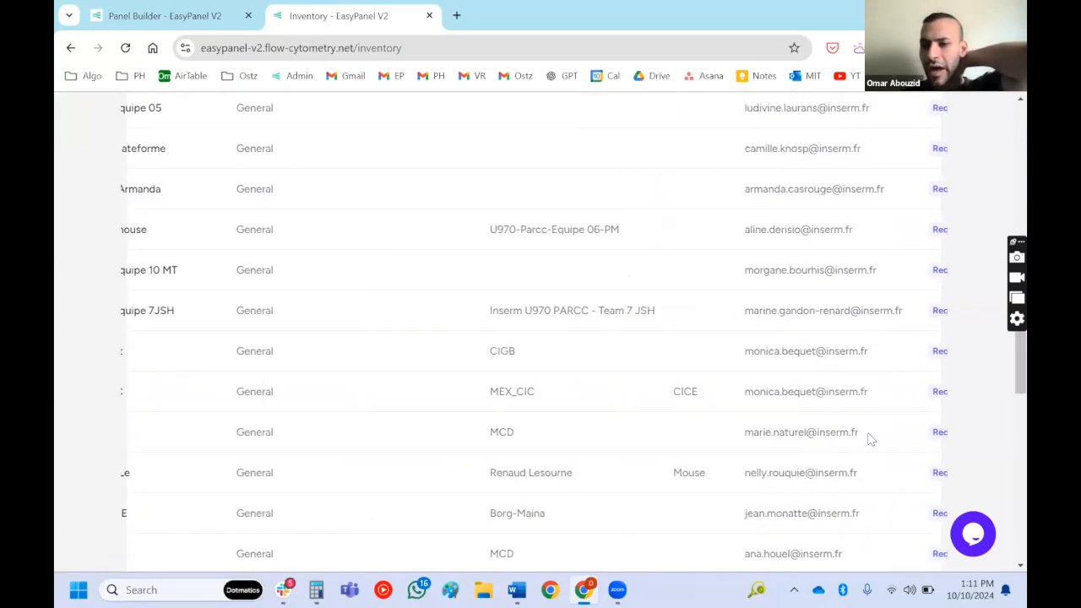
pyautogui.scroll(1, 870, 440)
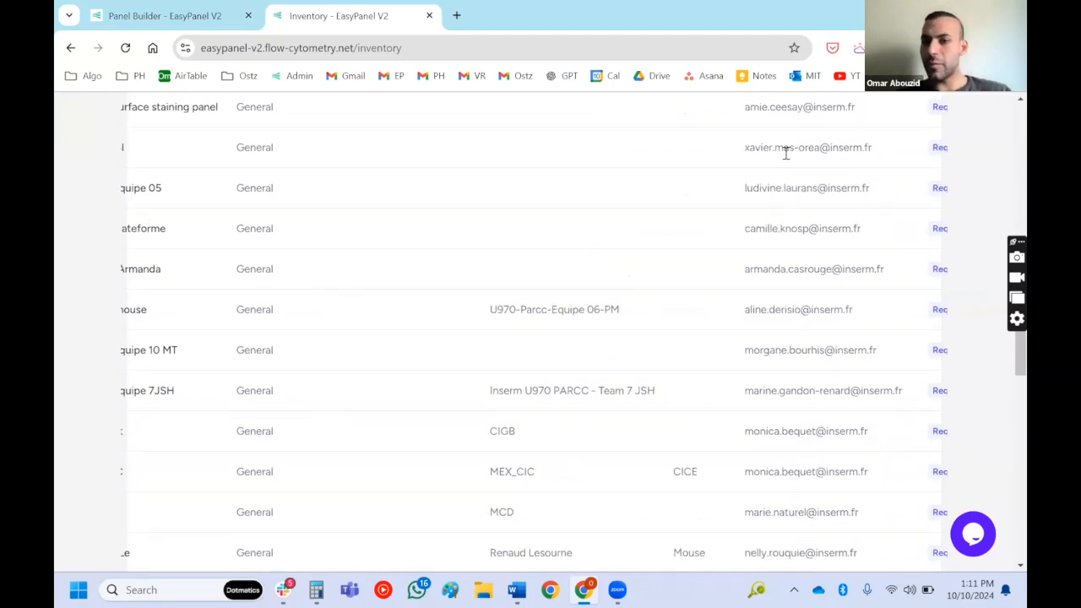
pyautogui.scroll(8, 786, 243)
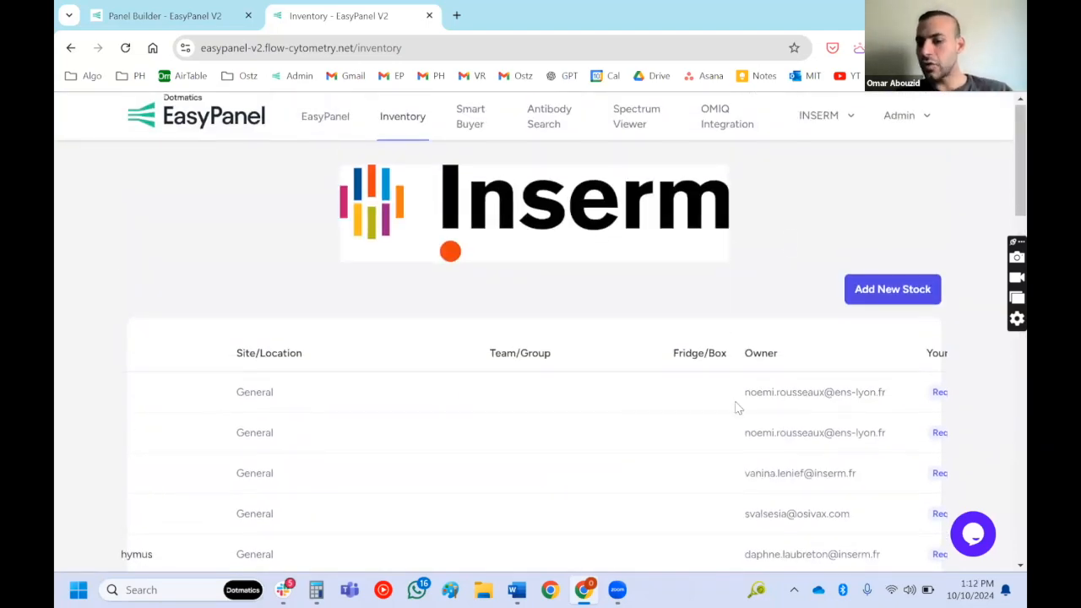
pyautogui.hscroll(-1, 698, 510)
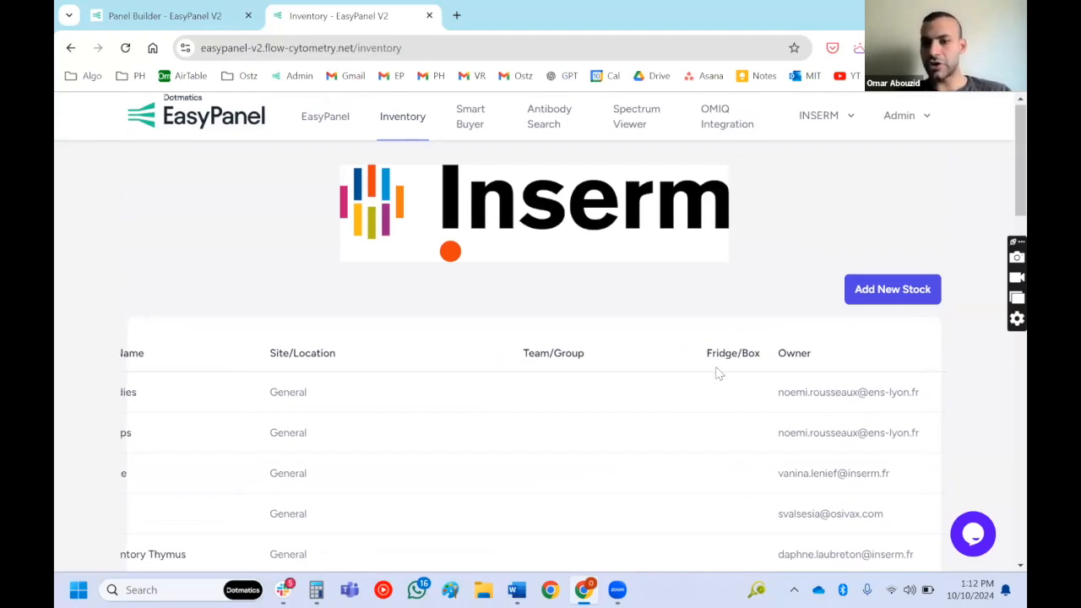
# - Start a new inventory stock and name it with the owner's first name in possessive form followed by "Stock Anticorps"
pyautogui.click(887, 286)
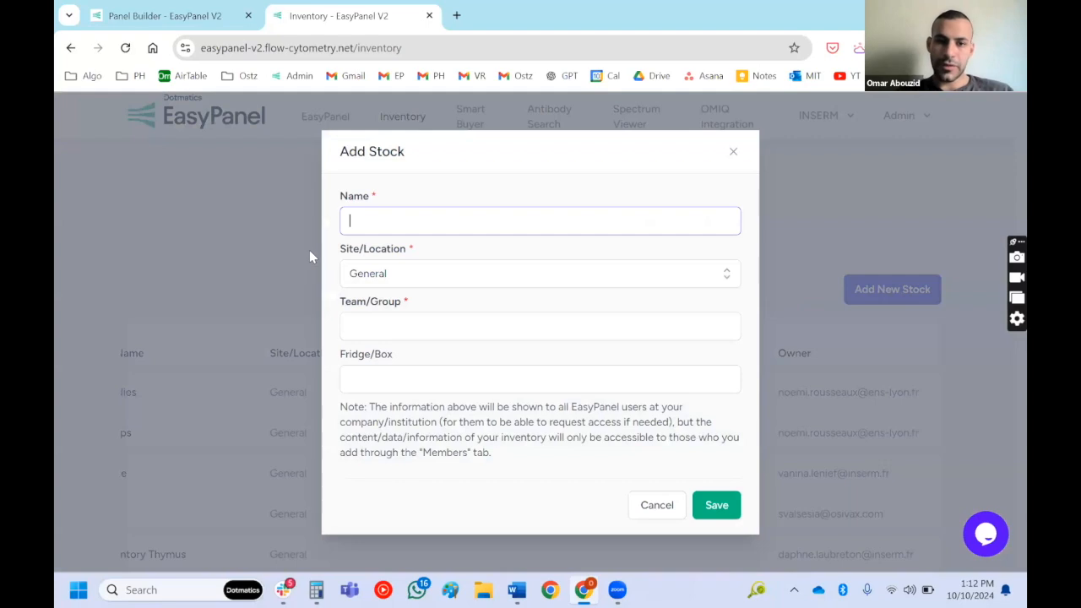
pyautogui.write('Omar')
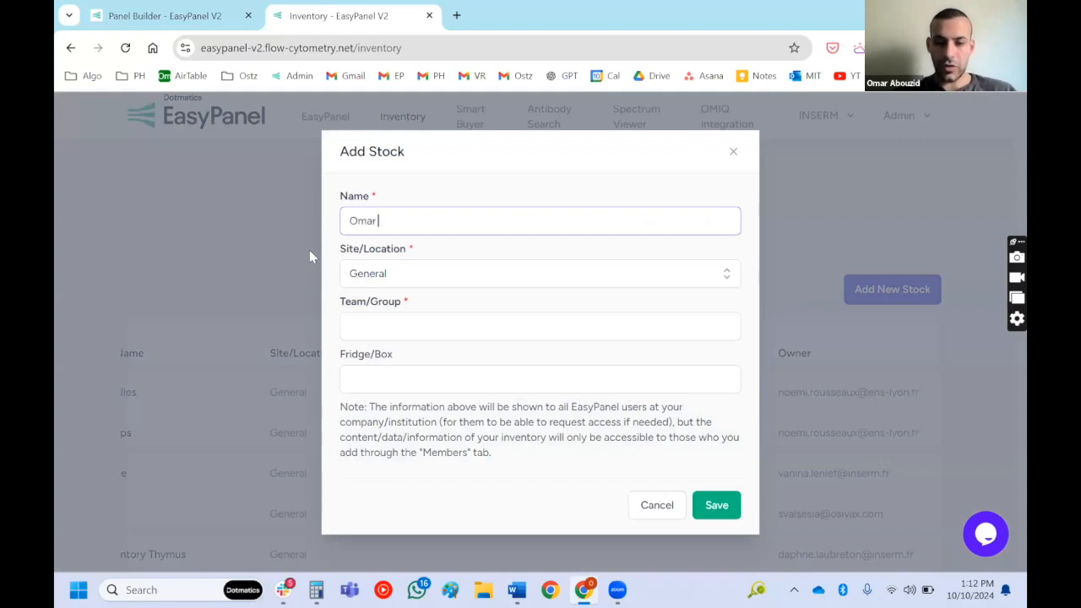
pyautogui.write("'s Stock ")
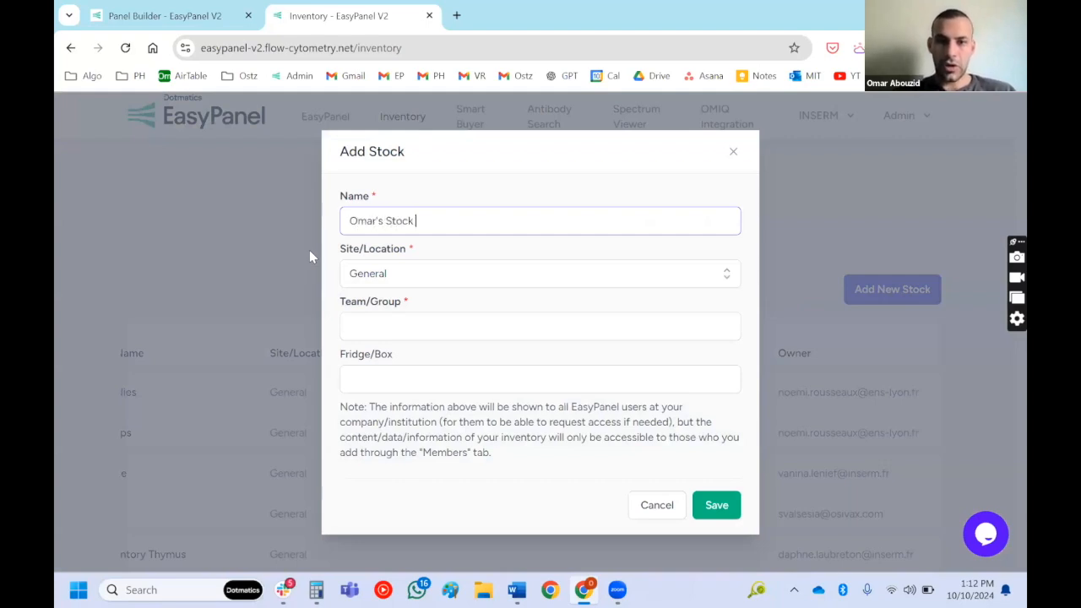
pyautogui.write('Anticorps')
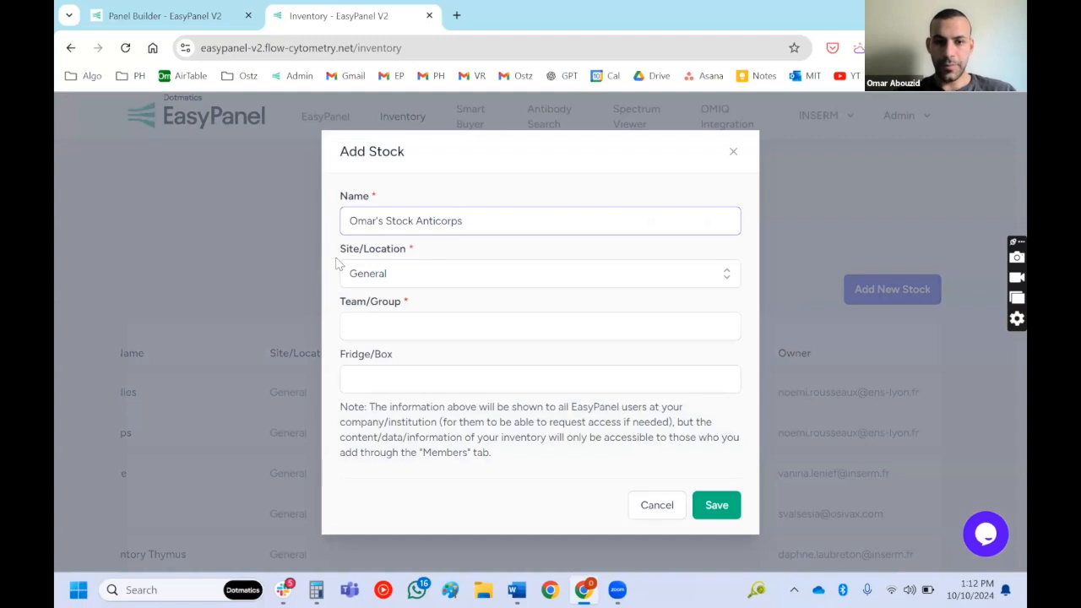
# - Keep General as the new stock's site, enter the owner's first name as team/group, and save the stock
pyautogui.click(379, 282)
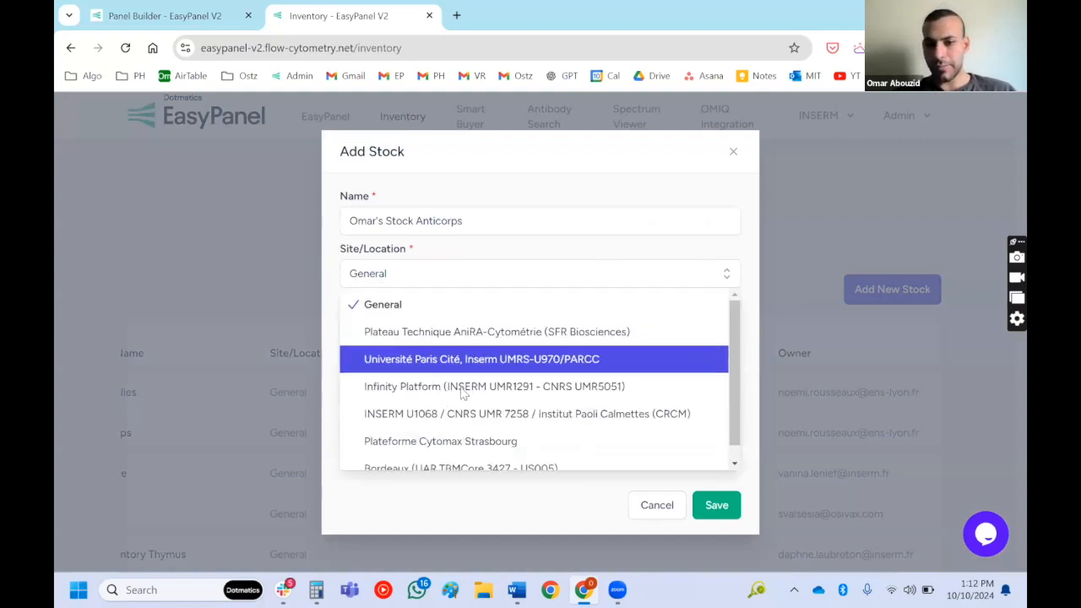
pyautogui.scroll(-1, 463, 412)
pyautogui.scroll(1, 463, 412)
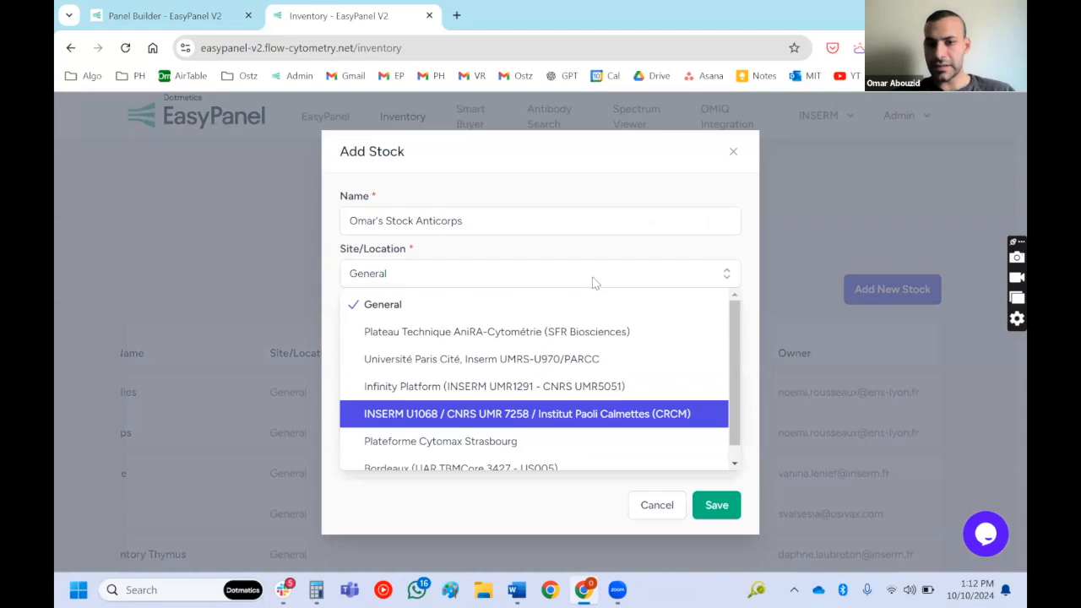
pyautogui.click(657, 252)
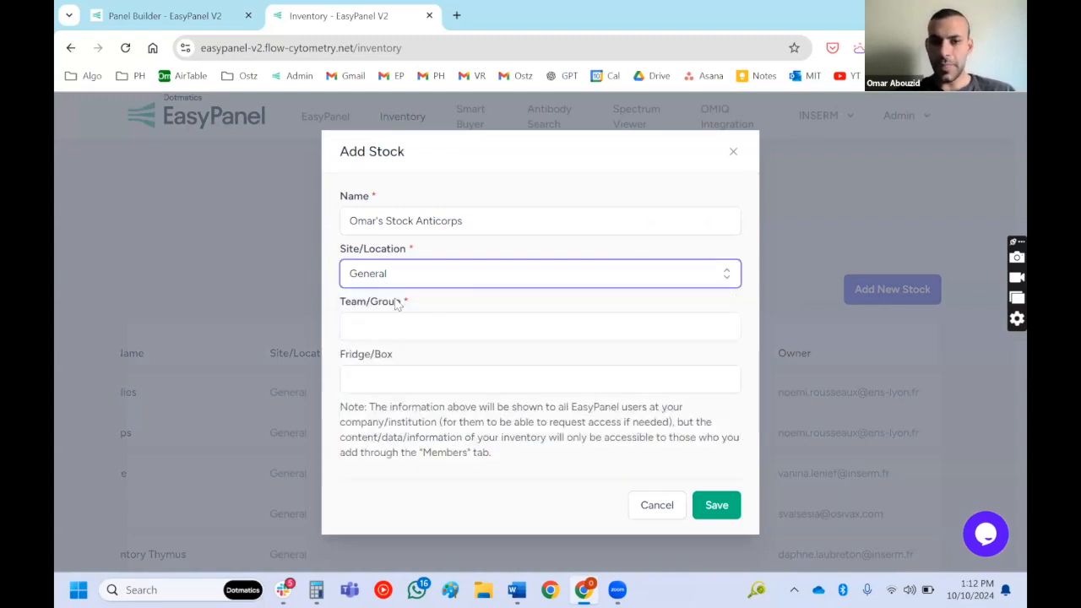
pyautogui.click(395, 314)
pyautogui.write('Omar')
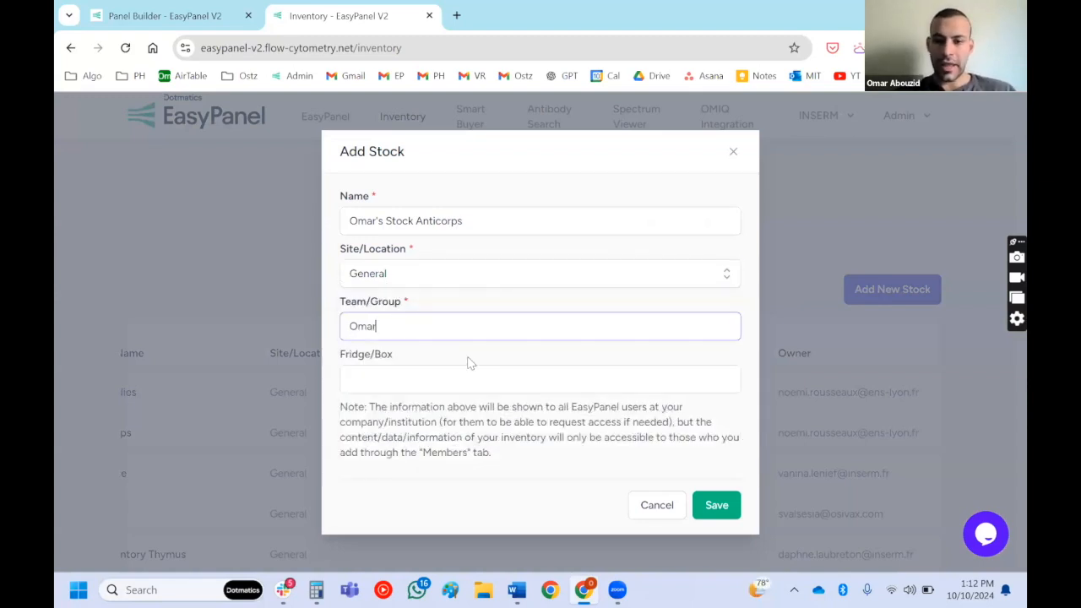
pyautogui.click(728, 507)
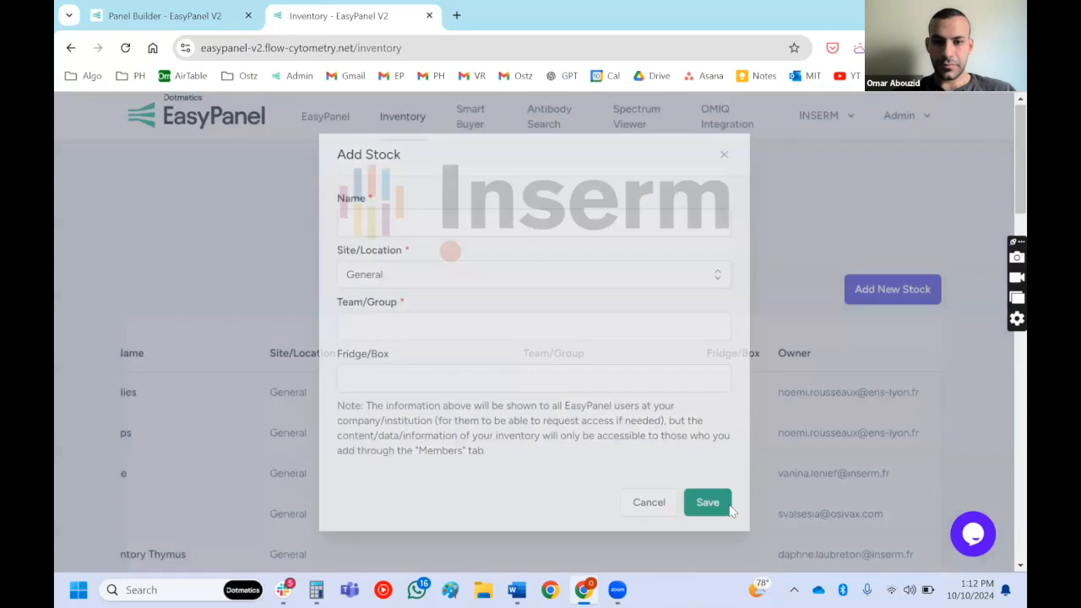
# - Open the newly added "Stock Anticorps" entry at the end of the inventory's stock list
pyautogui.scroll(-15, 285, 342)
pyautogui.scroll(-6, 286, 342)
pyautogui.hscroll(-1, 285, 342)
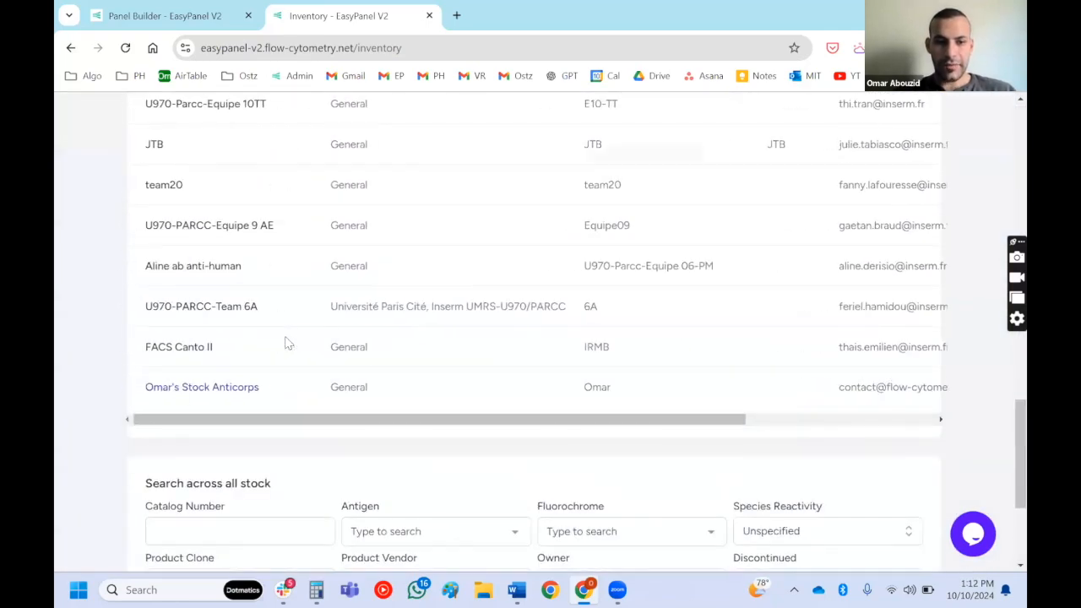
pyautogui.click(212, 390)
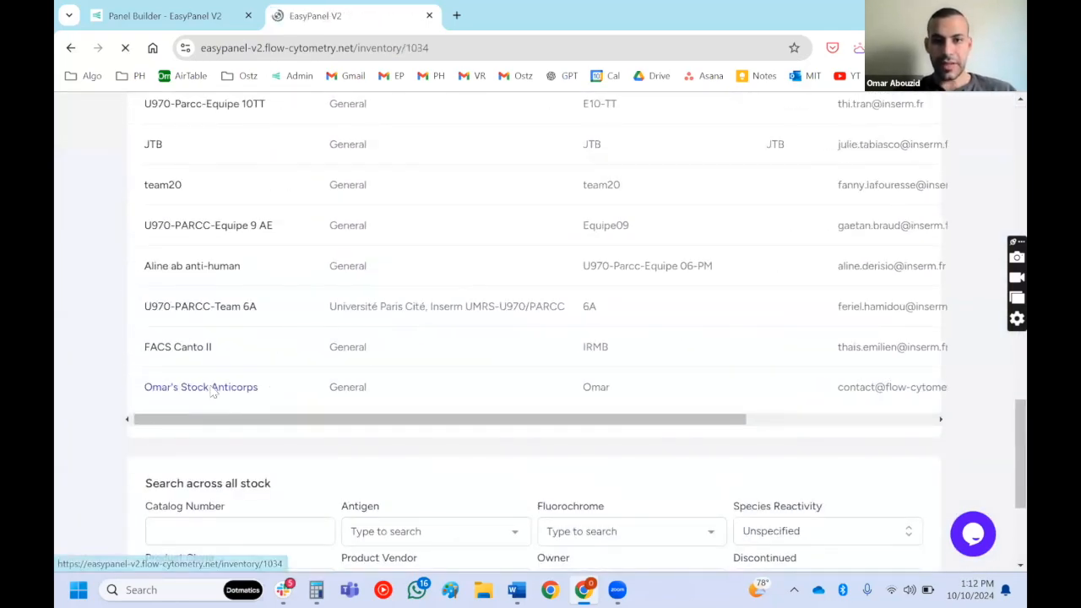
# - Start adding a product to the opened stock and make its Catalog Number field ready for entry
pyautogui.scroll(-1, 212, 391)
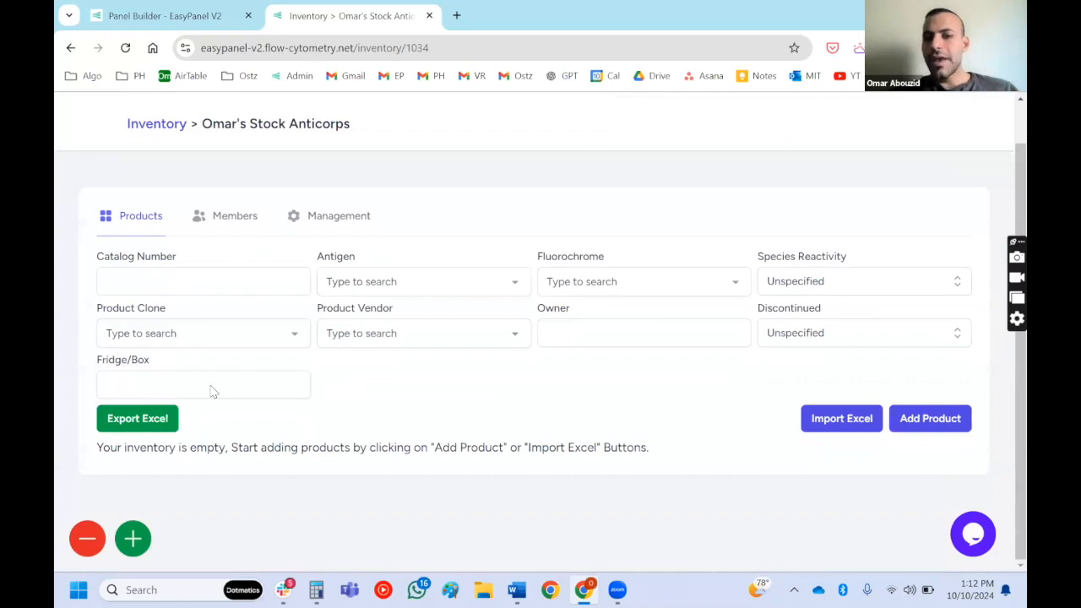
pyautogui.scroll(1, 212, 388)
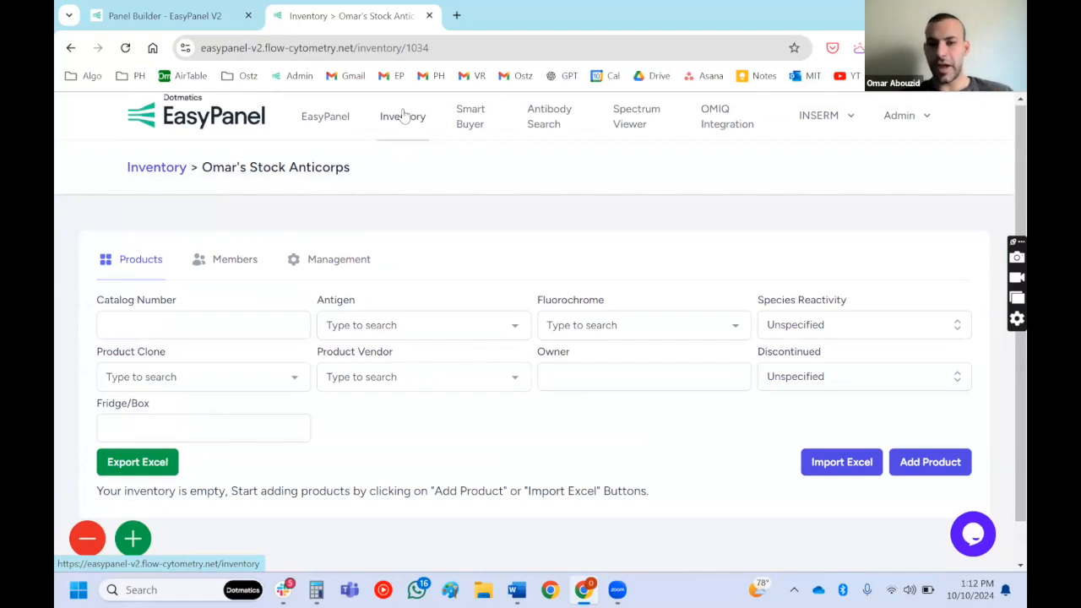
pyautogui.click(909, 465)
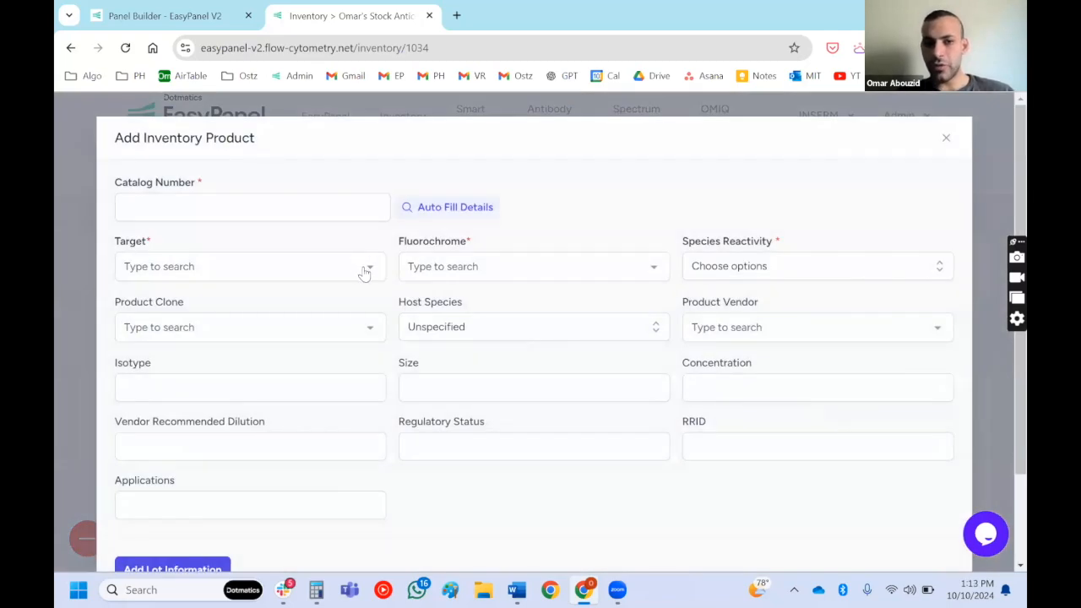
pyautogui.tripleClick(139, 244)
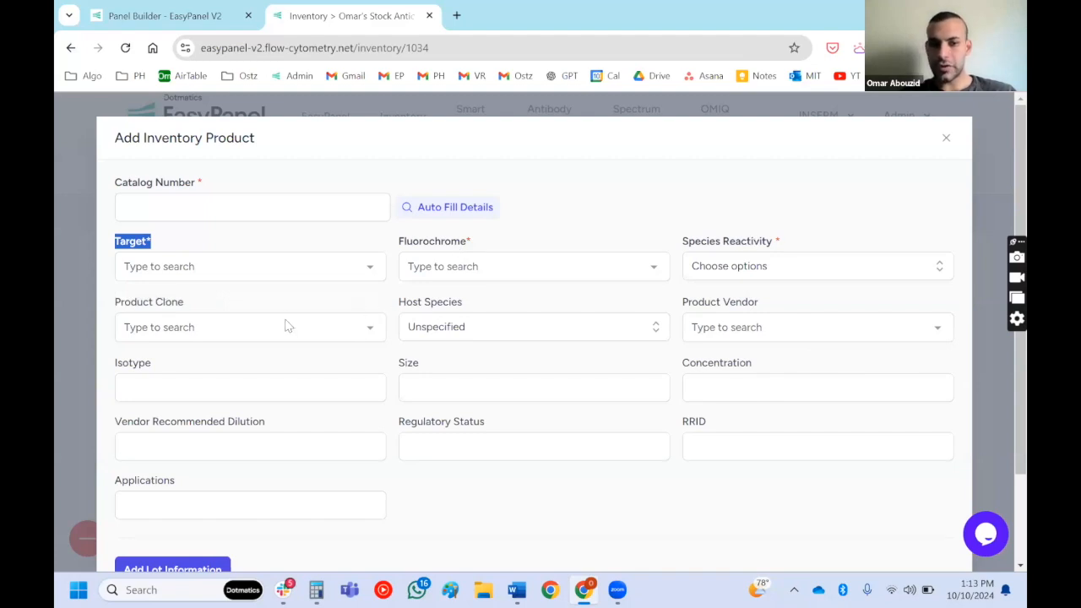
pyautogui.tripleClick(169, 305)
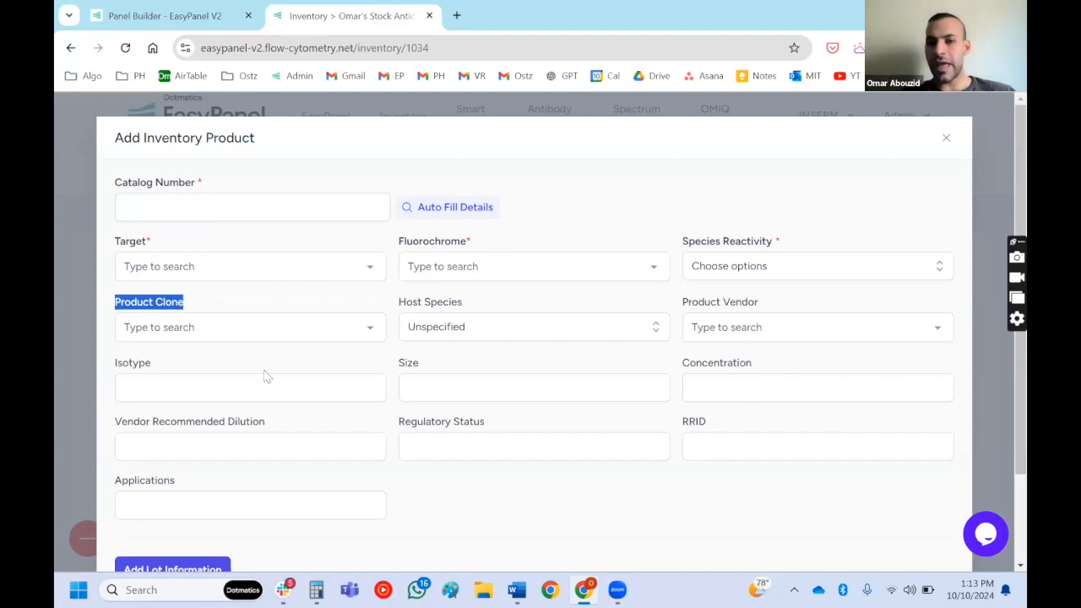
pyautogui.click(193, 207)
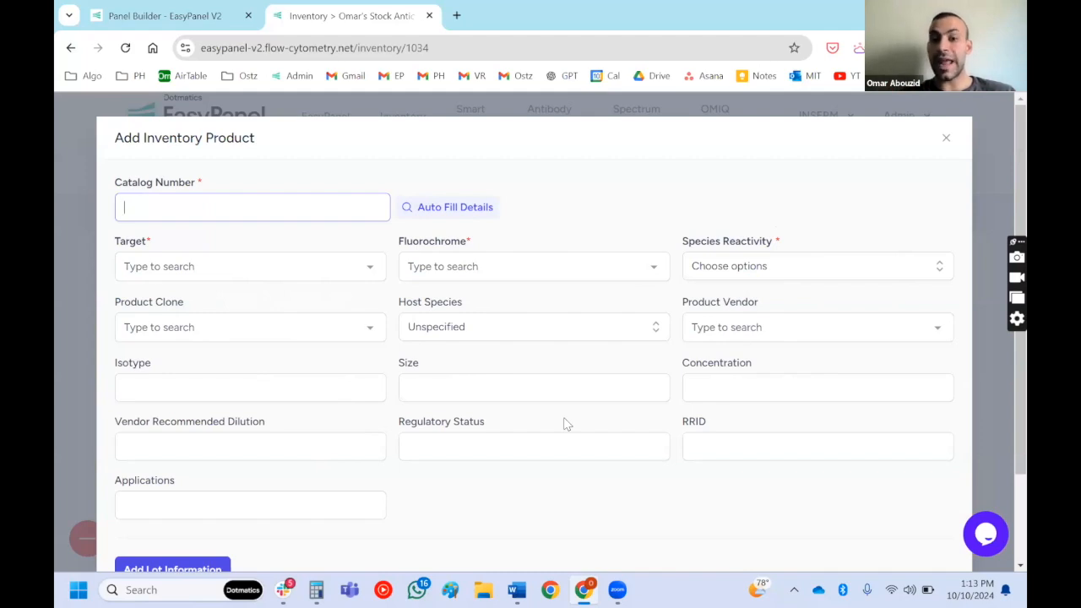
# - In a new browser tab, search Google for "cd3 fitc" and open the BD Biosciences CD3 FITC product page
pyautogui.hotkey('ctrl', 't')
pyautogui.write('cd')
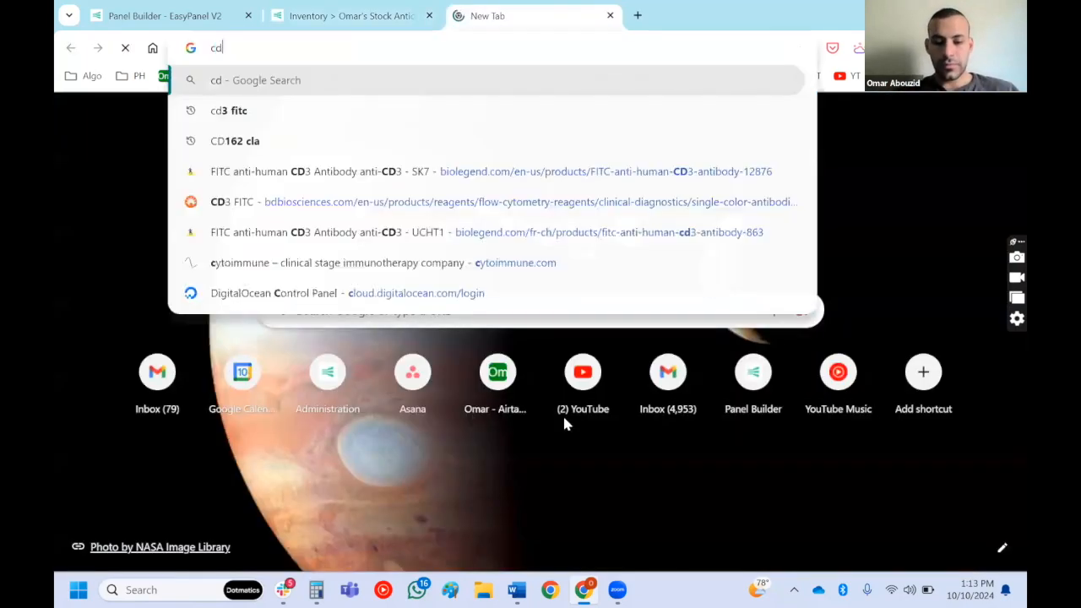
pyautogui.write('3 fitc')
pyautogui.press('Return')
pyautogui.scroll(-5, 565, 424)
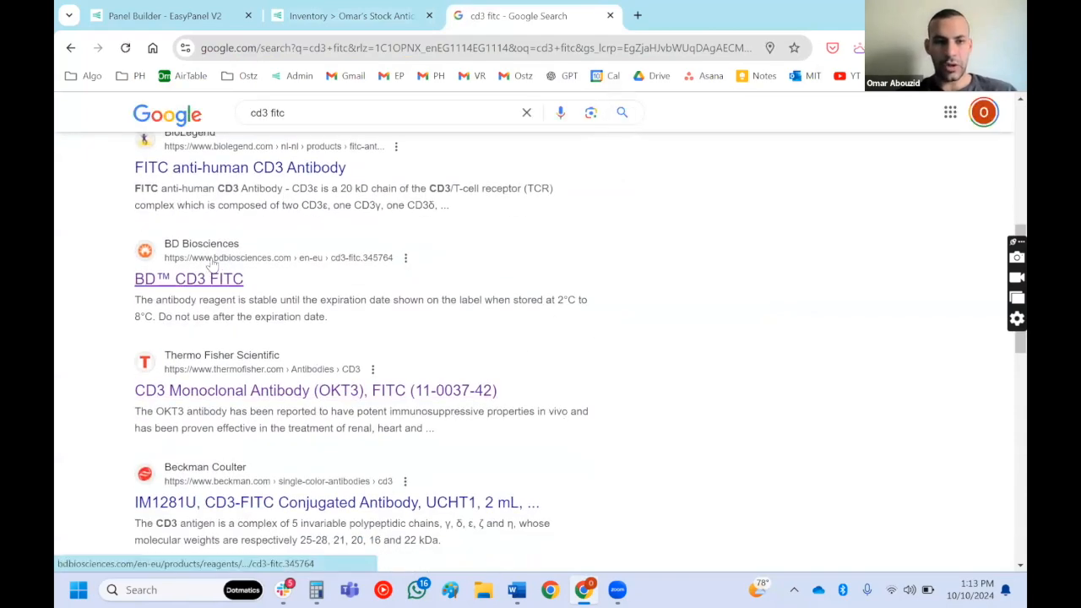
pyautogui.click(189, 284)
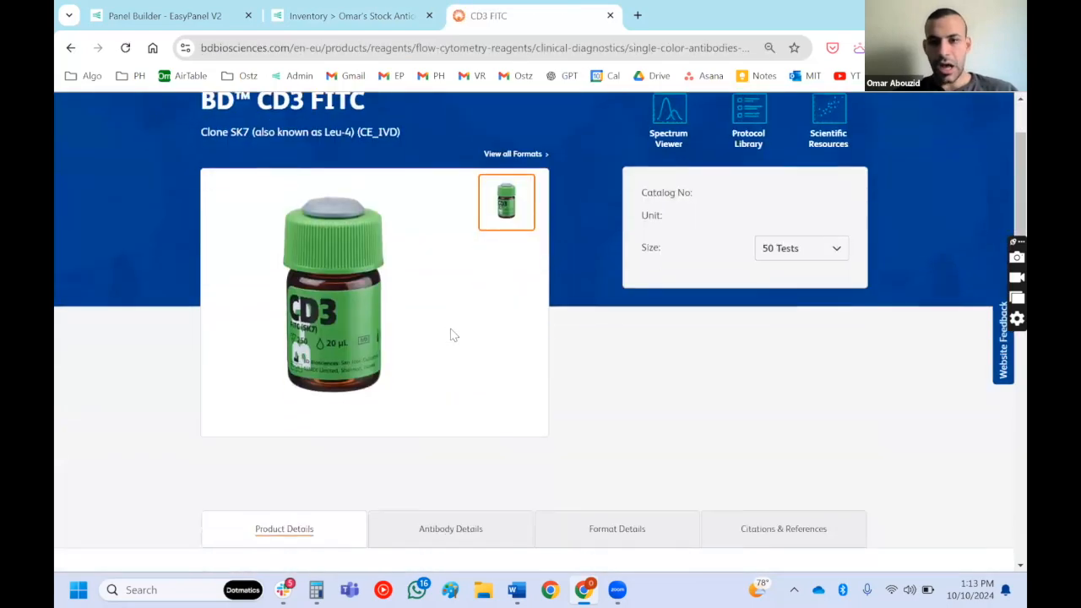
# - Copy BD catalog number 345764 into the new product's Catalog Number in EasyPanel and auto-fill the remaining product details
pyautogui.doubleClick(823, 210)
pyautogui.hotkey('ctrl', 'c')
pyautogui.click(324, 18)
pyautogui.hotkey('ctrl', 'v')
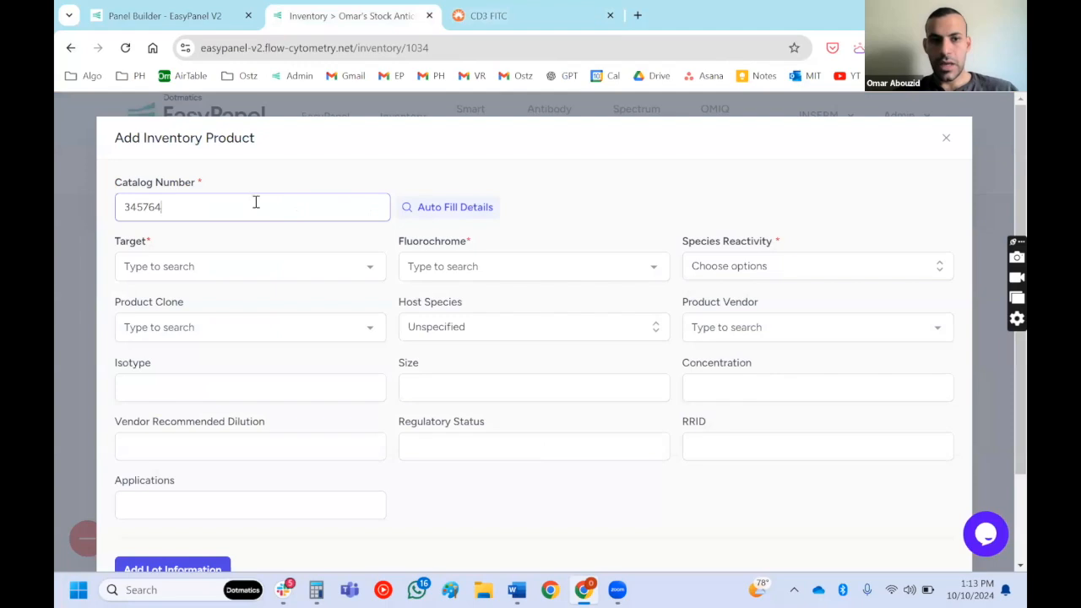
pyautogui.click(429, 207)
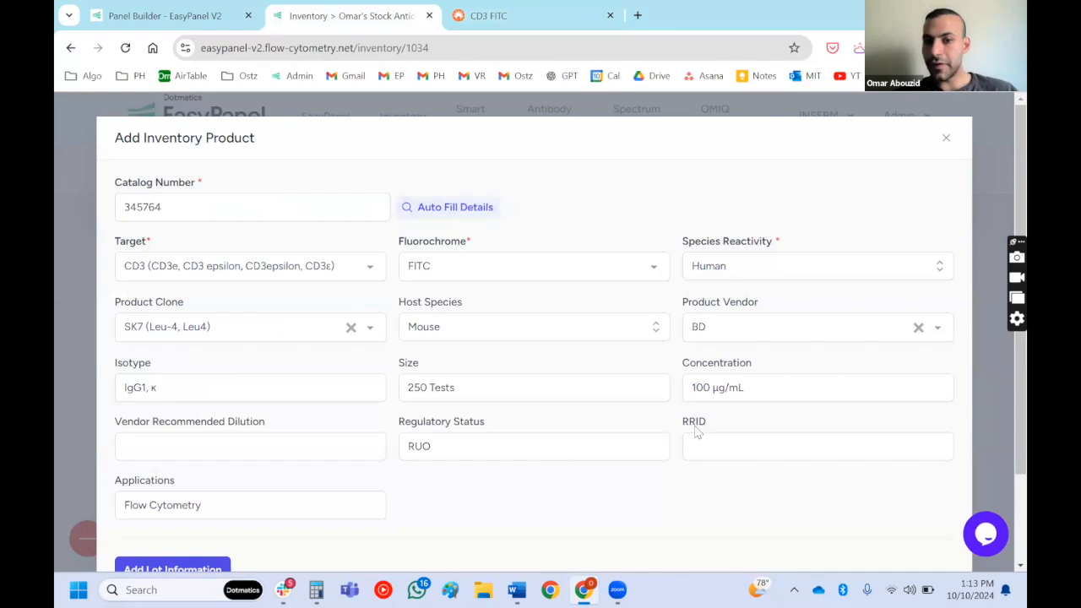
# - Add lot information to the product and enter "uidhiu" as the lot
pyautogui.scroll(-2, 398, 448)
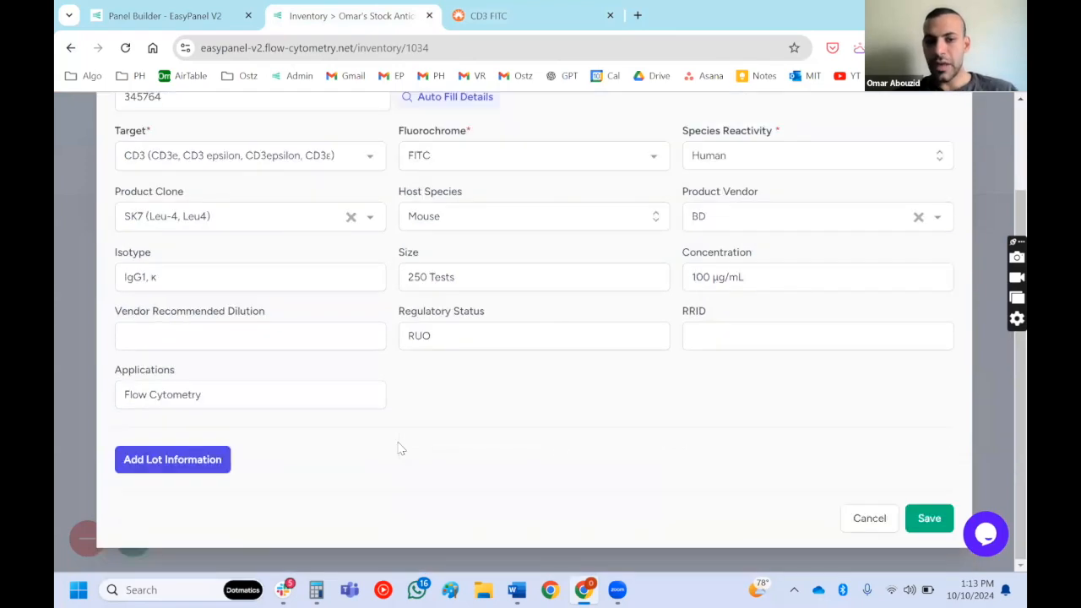
pyautogui.click(183, 464)
pyautogui.scroll(-2, 186, 405)
pyautogui.click(191, 323)
pyautogui.write('uidhiu')
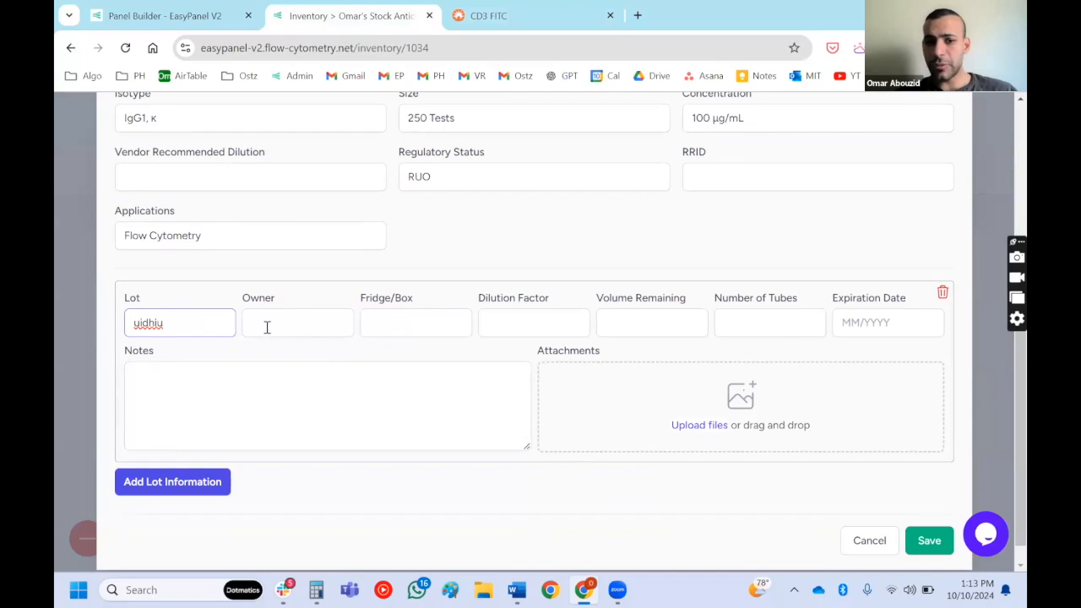
# - Set the lot's number of tubes to 2 and its expiration date to 01/2025
pyautogui.click(454, 320)
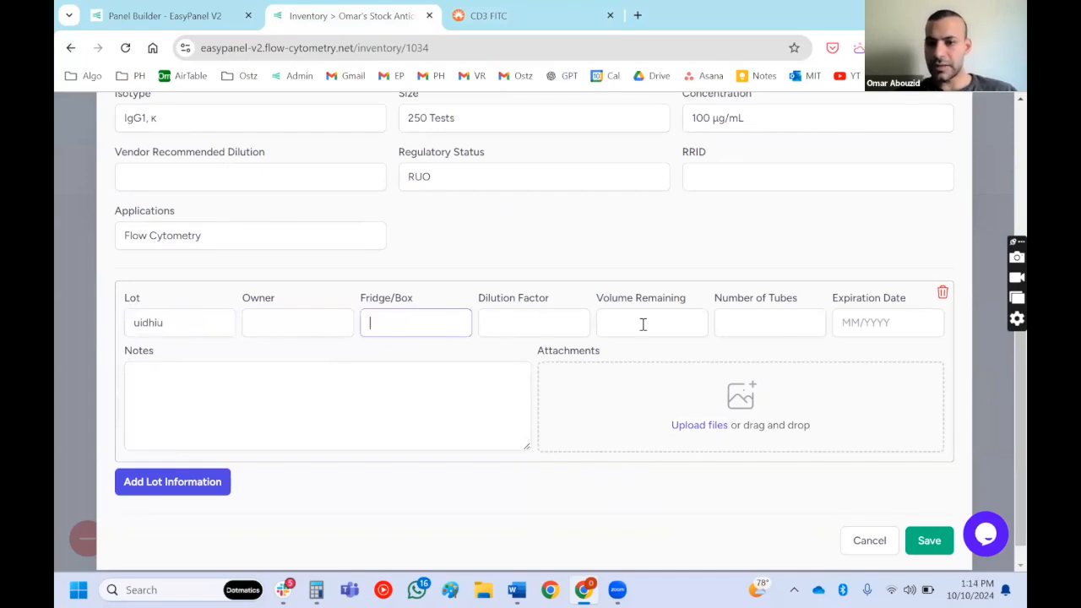
pyautogui.click(744, 325)
pyautogui.write('2')
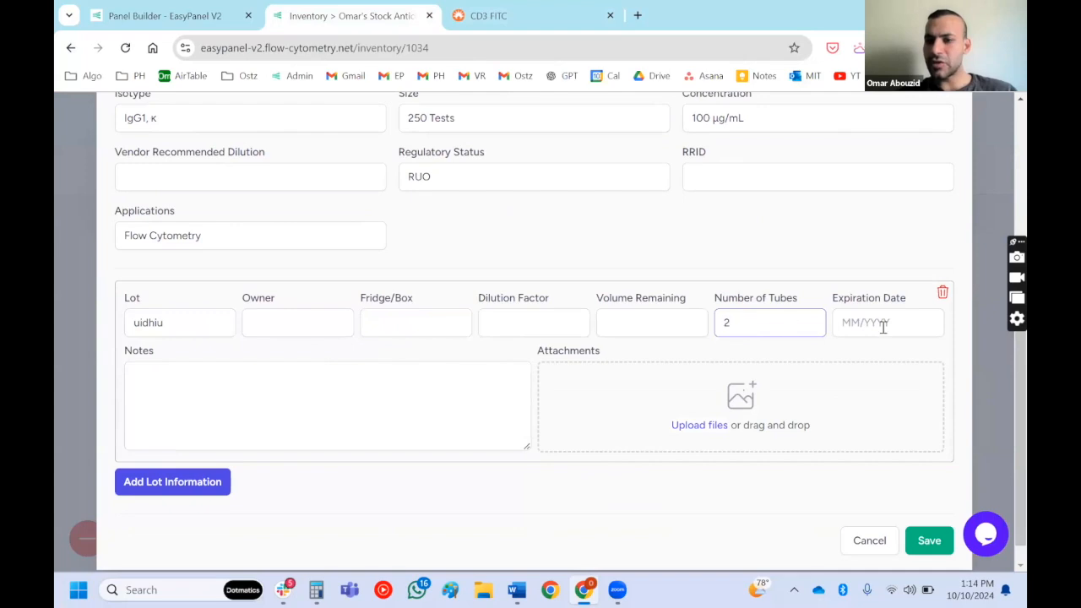
pyautogui.click(884, 328)
pyautogui.write('01/2024')
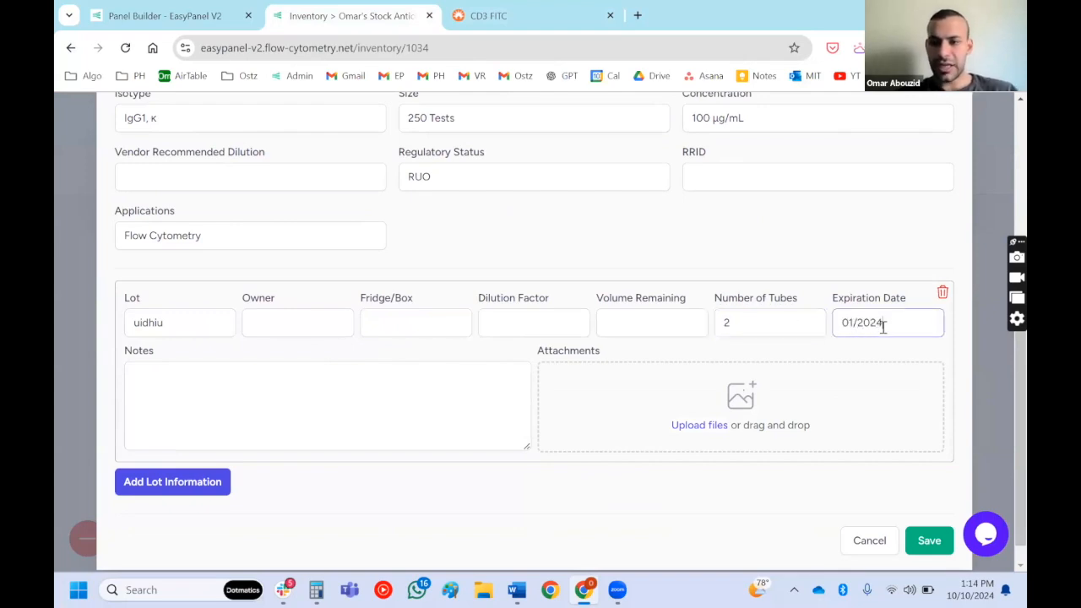
pyautogui.press('BackSpace')
pyautogui.write('5')
# - Write the lot note "I titrated this recently and it is working well :)"
pyautogui.click(418, 376)
pyautogui.write('This')
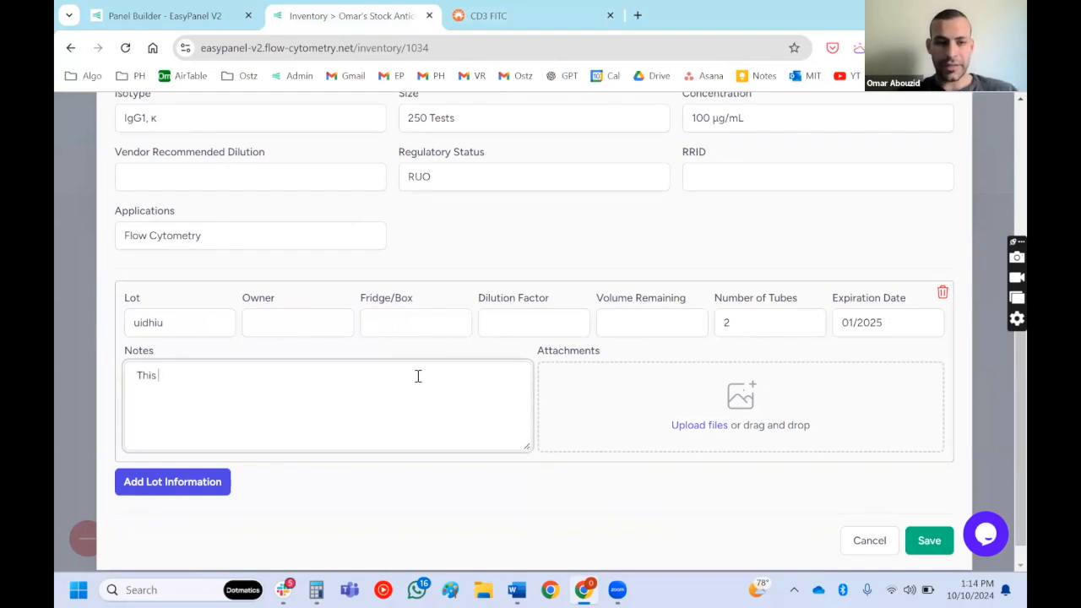
pyautogui.hotkey('ctrl', 'a')
pyautogui.write('I')
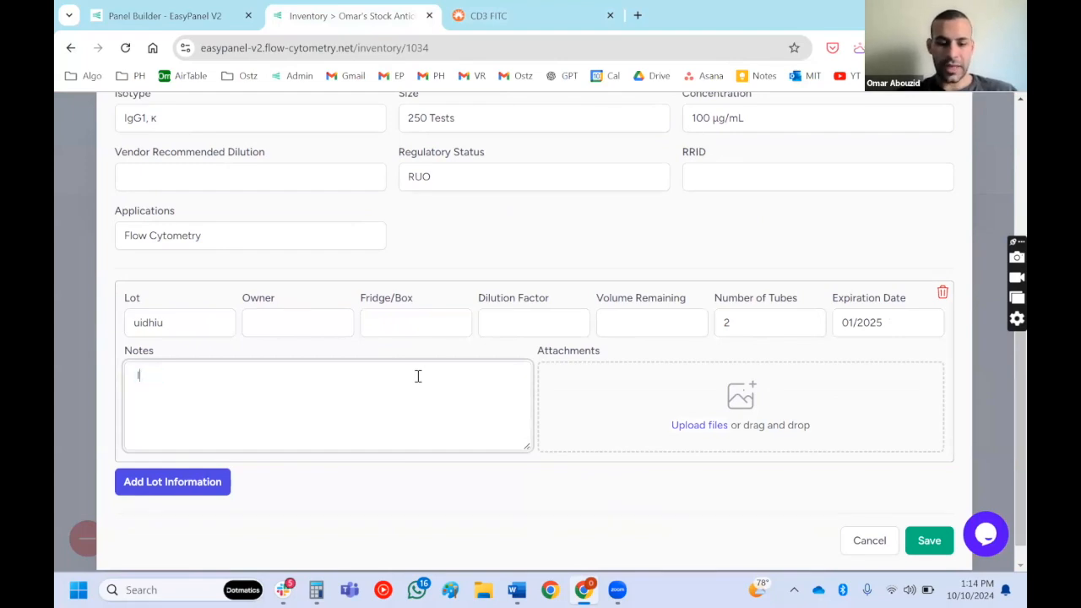
pyautogui.write(' tritrat')
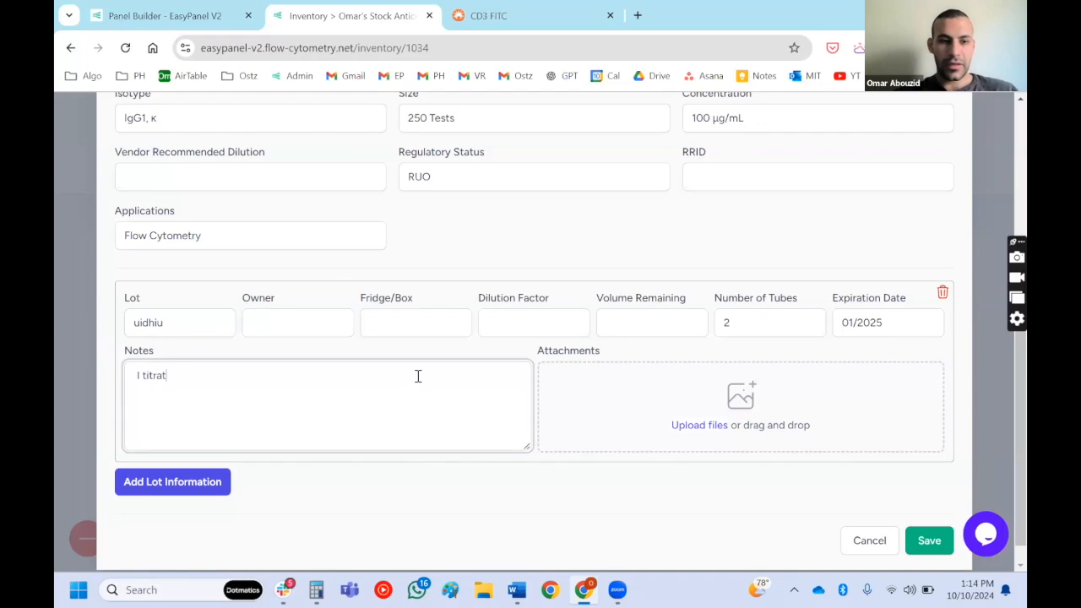
pyautogui.write('ed this recently s')
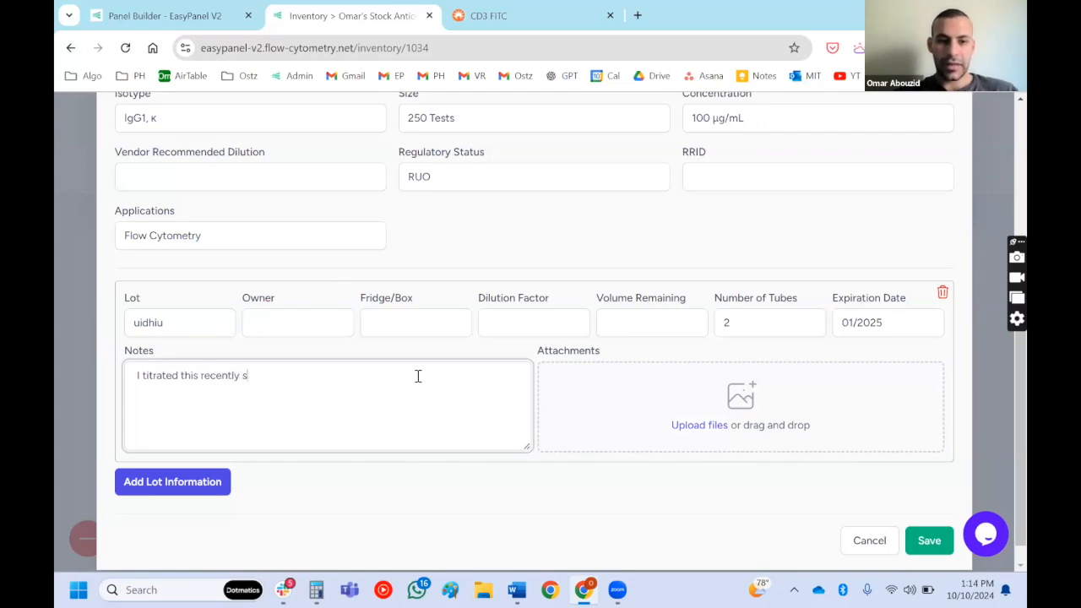
pyautogui.press('BackSpace')
pyautogui.write('and it is q')
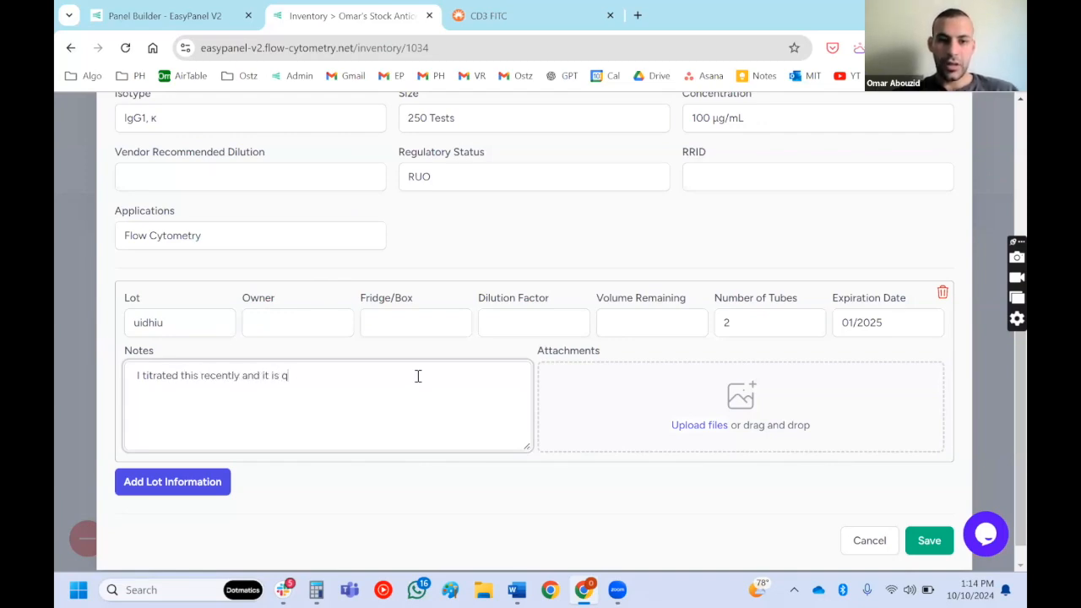
pyautogui.press('BackSpace')
pyautogui.write('working ')
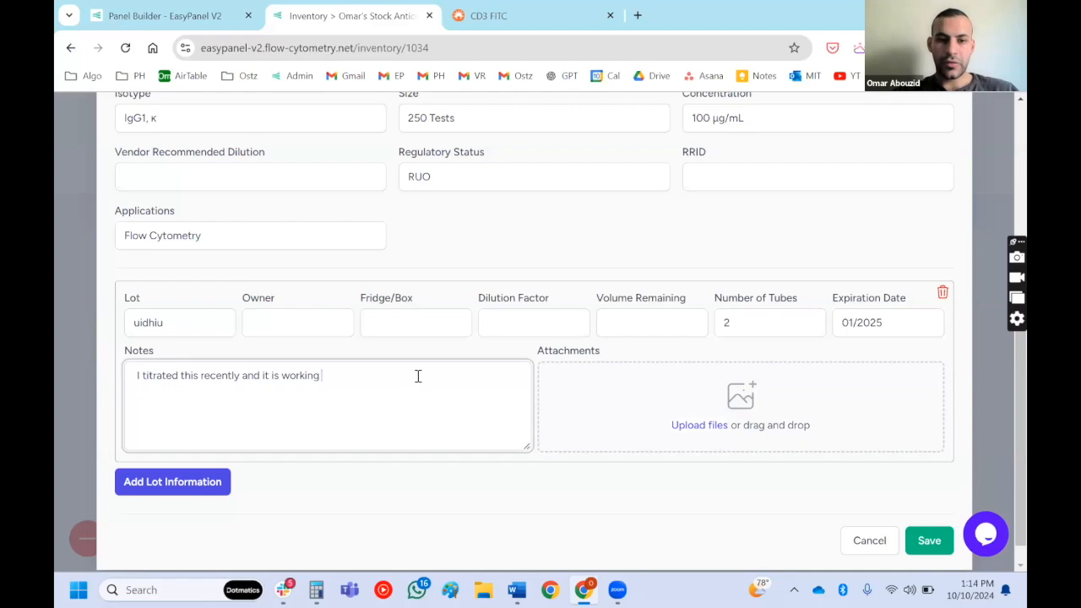
pyautogui.write('well :)')
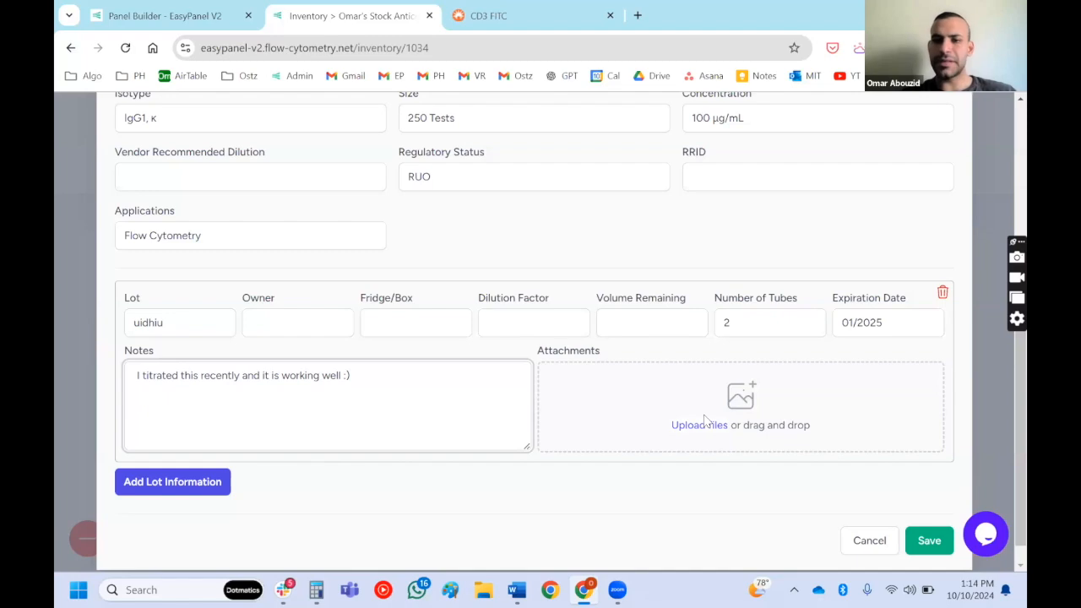
# - Add a second lot numbered 788787 to the product and save the product to the stock
pyautogui.click(133, 482)
pyautogui.scroll(-1, 177, 480)
pyautogui.click(187, 456)
pyautogui.write('788787')
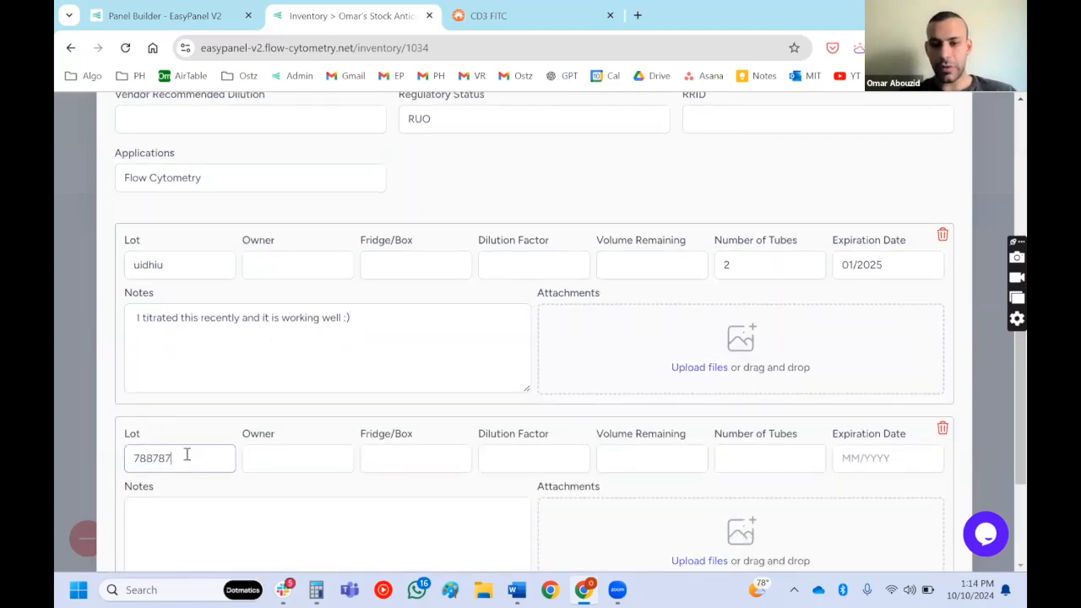
pyautogui.scroll(-3, 187, 456)
pyautogui.click(925, 517)
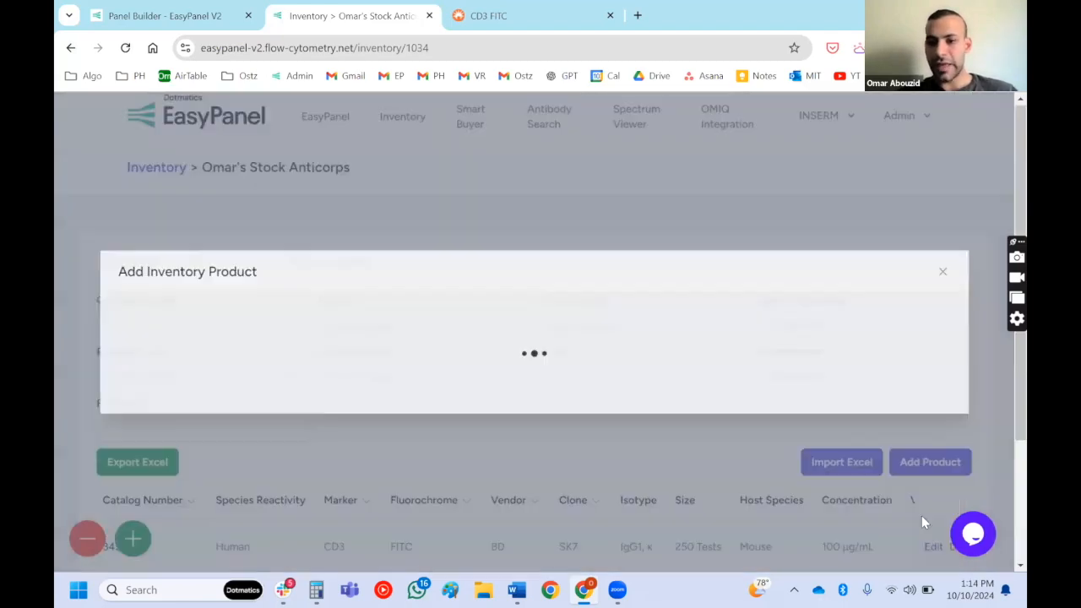
# - Start an Excel import for the stock, then open the "A Inventory Upload" workbook from the desktop
pyautogui.scroll(-3, 460, 435)
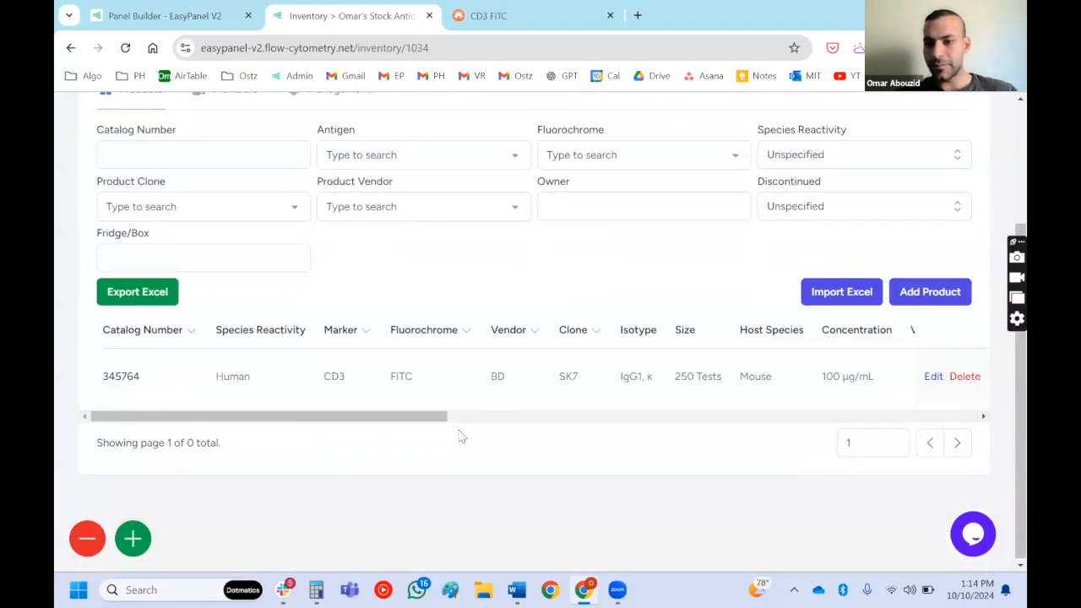
pyautogui.click(836, 293)
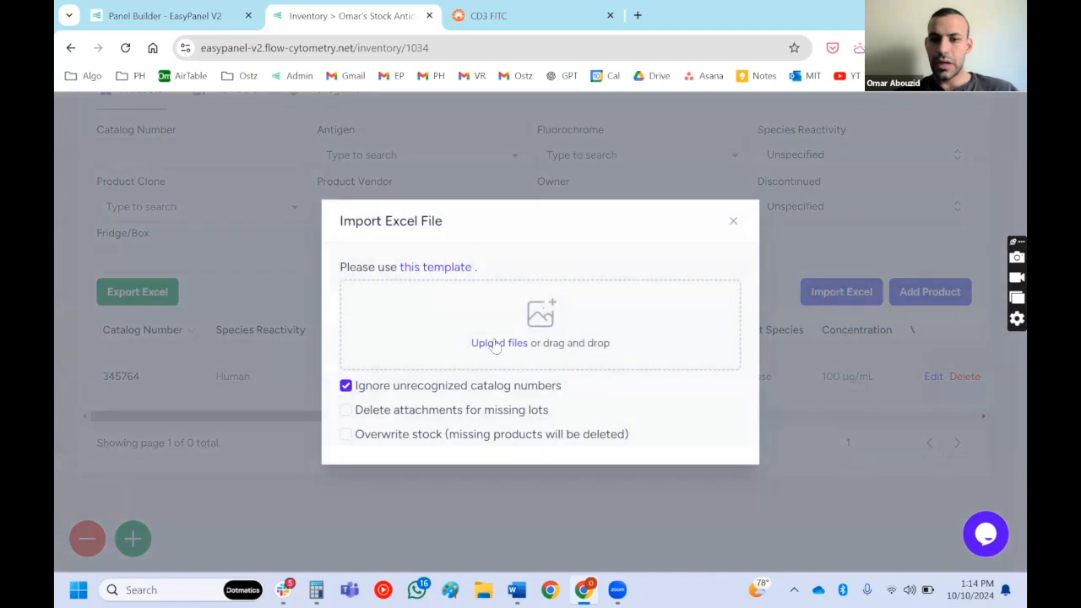
pyautogui.moveTo(487, 343); pyautogui.dragTo(1005, 589)
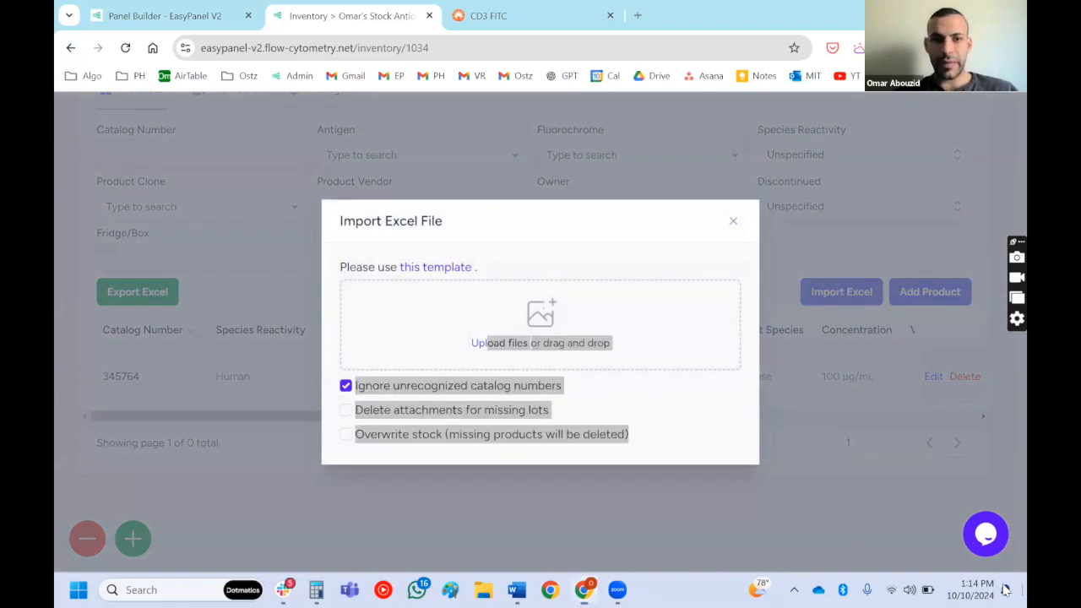
pyautogui.click(1005, 590)
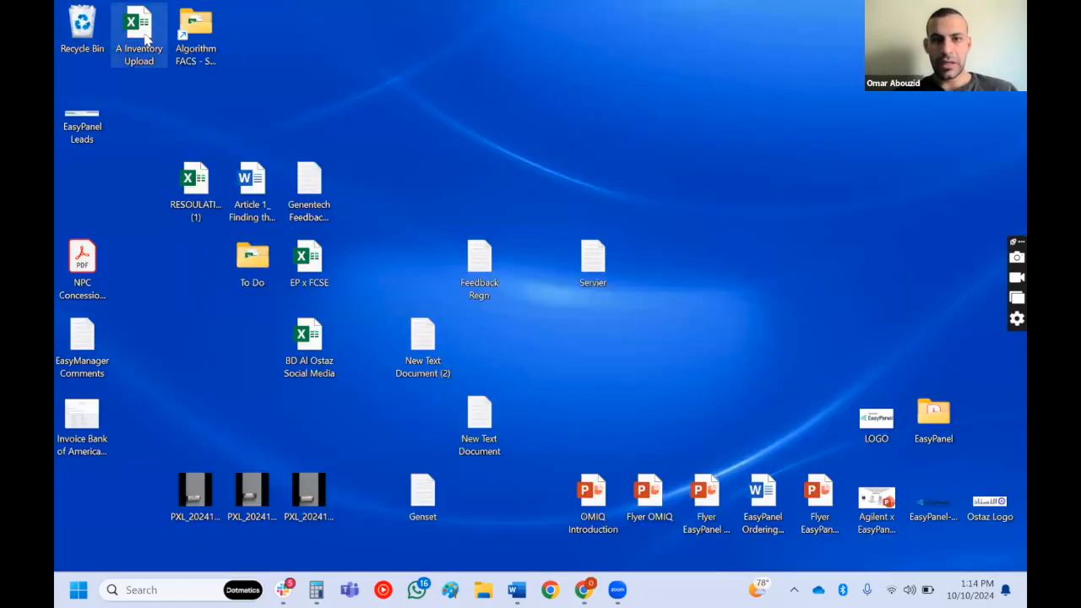
pyautogui.doubleClick(141, 34)
# - Examine the template's Catalog Number, Target/Marker/Antigen and Fluorochrome/Dye columns and the catalog numbers listed below the headers
pyautogui.click(157, 267)
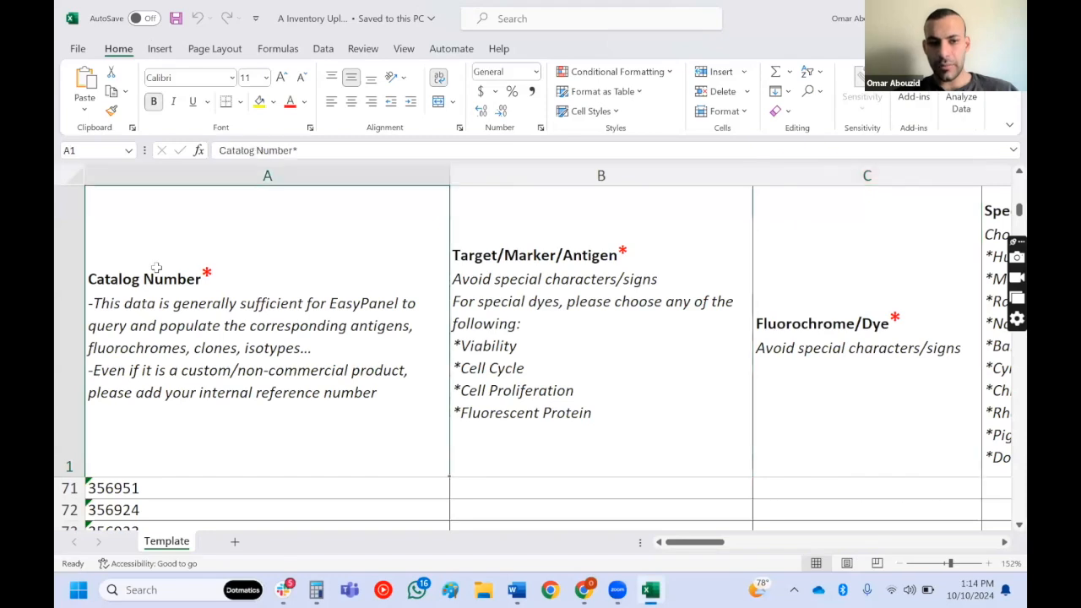
pyautogui.scroll(-5, 158, 267)
pyautogui.scroll(5, 499, 181)
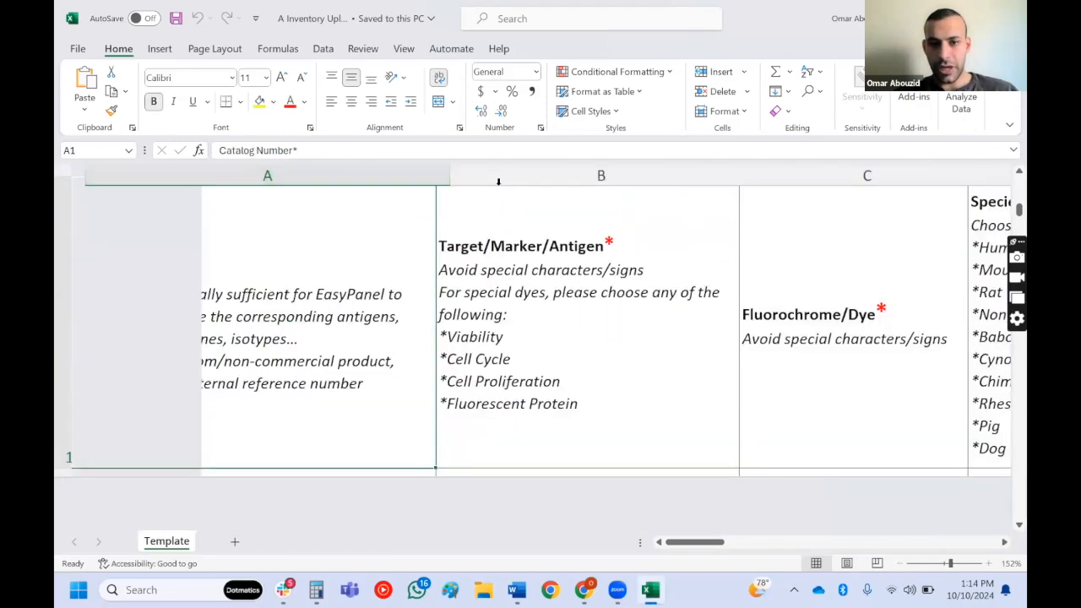
pyautogui.click(499, 181)
pyautogui.click(846, 178)
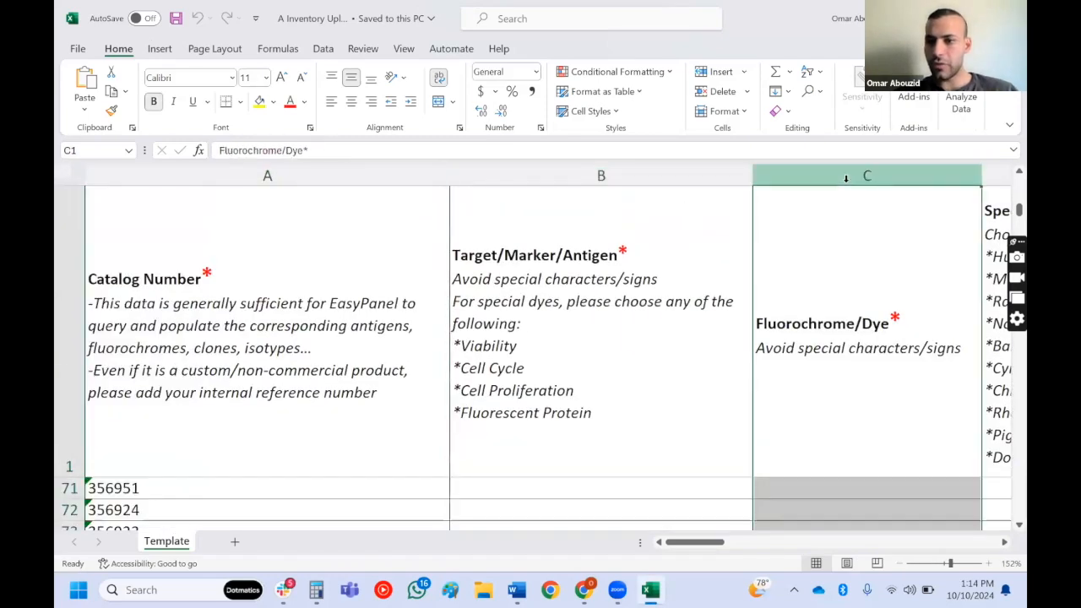
pyautogui.scroll(-1, 722, 270)
pyautogui.scroll(-4, 723, 270)
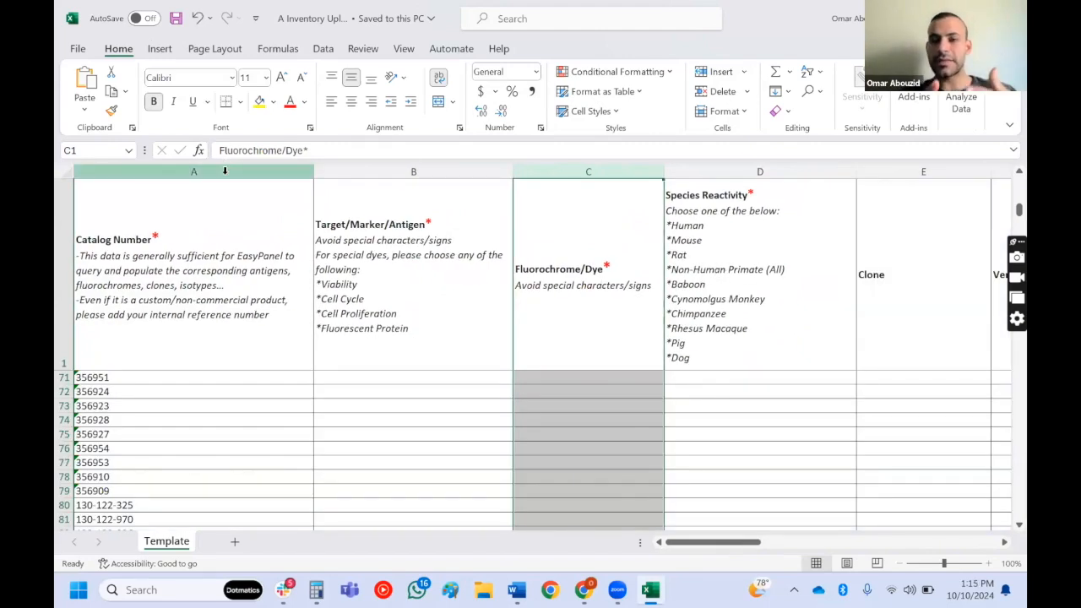
pyautogui.click(224, 171)
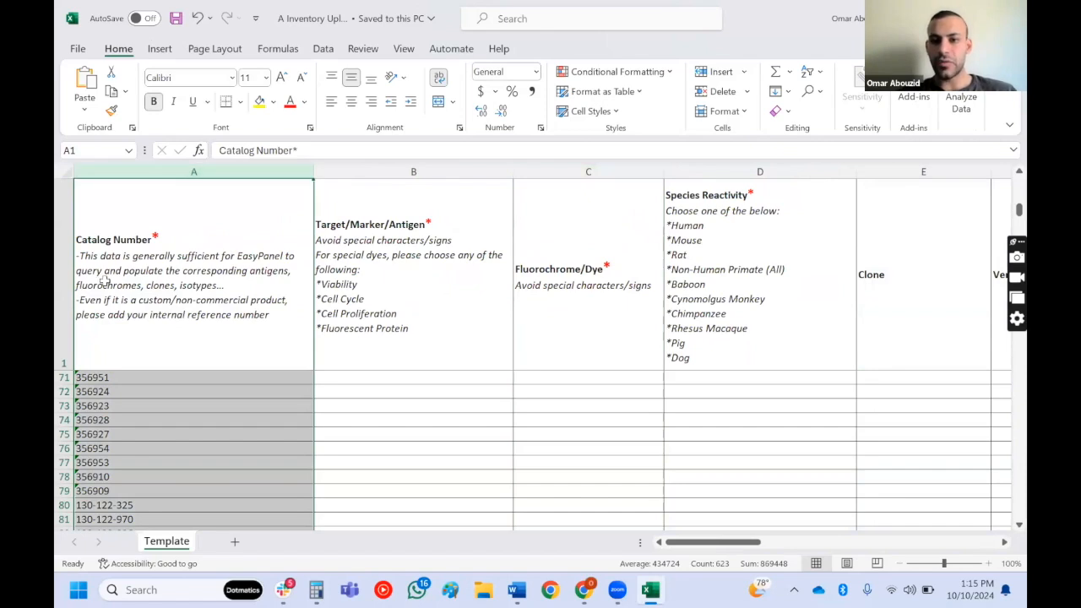
# - Switch back to EasyPanel and import the "A Inventory Upload" workbook into the stock, closing the import dialog when done
pyautogui.hotkey('alt', 'Tab')
pyautogui.click(502, 269)
pyautogui.moveTo(389, 267)
pyautogui.mouseDown()
pyautogui.moveTo(413, 267)
pyautogui.moveTo(403, 267)
pyautogui.mouseUp()
pyautogui.click(517, 342)
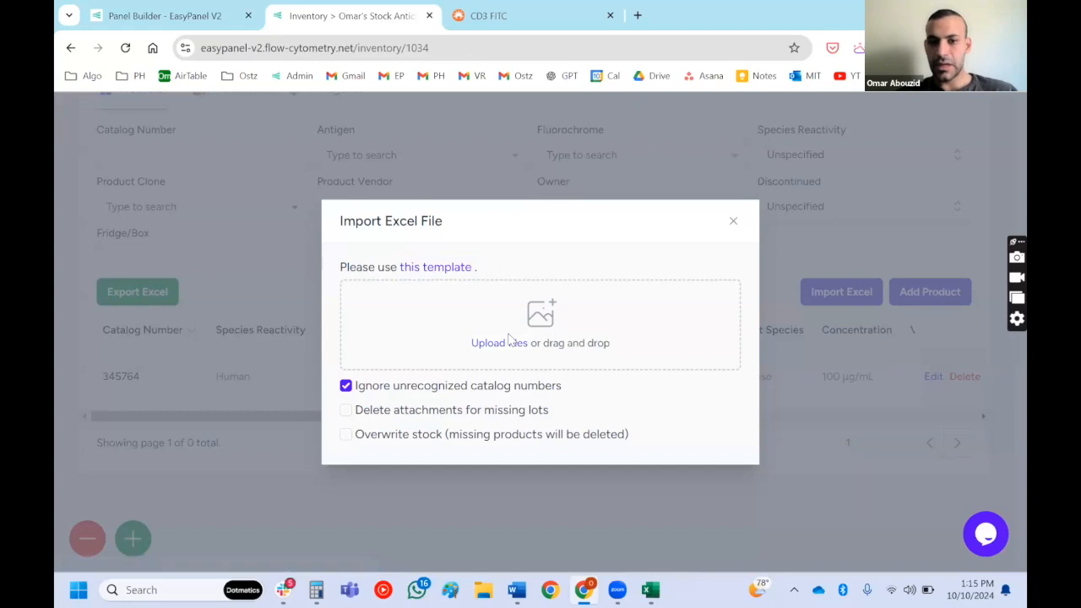
pyautogui.click(511, 345)
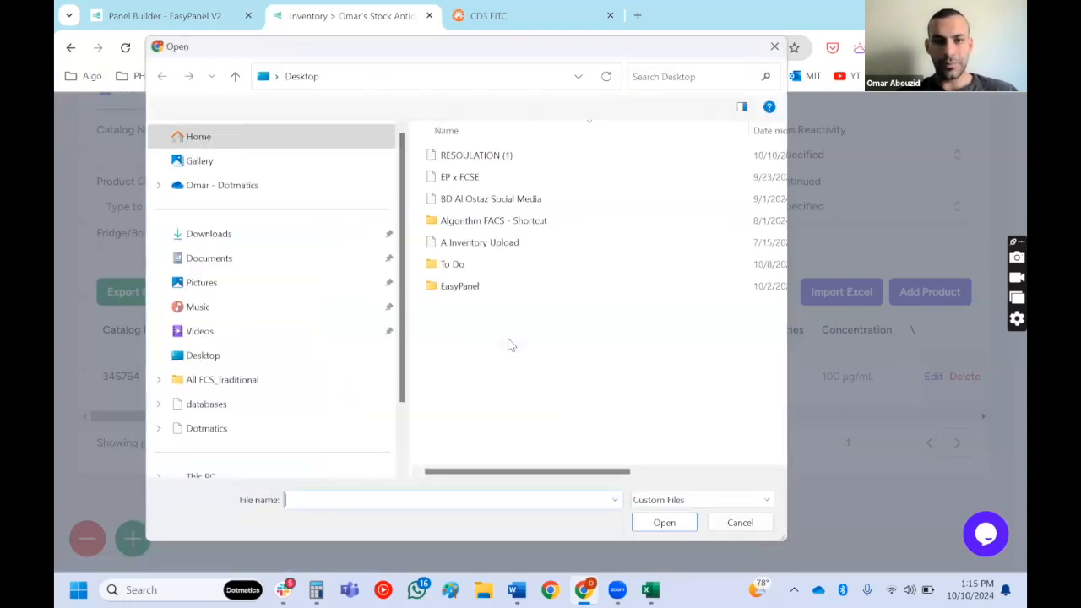
pyautogui.doubleClick(499, 250)
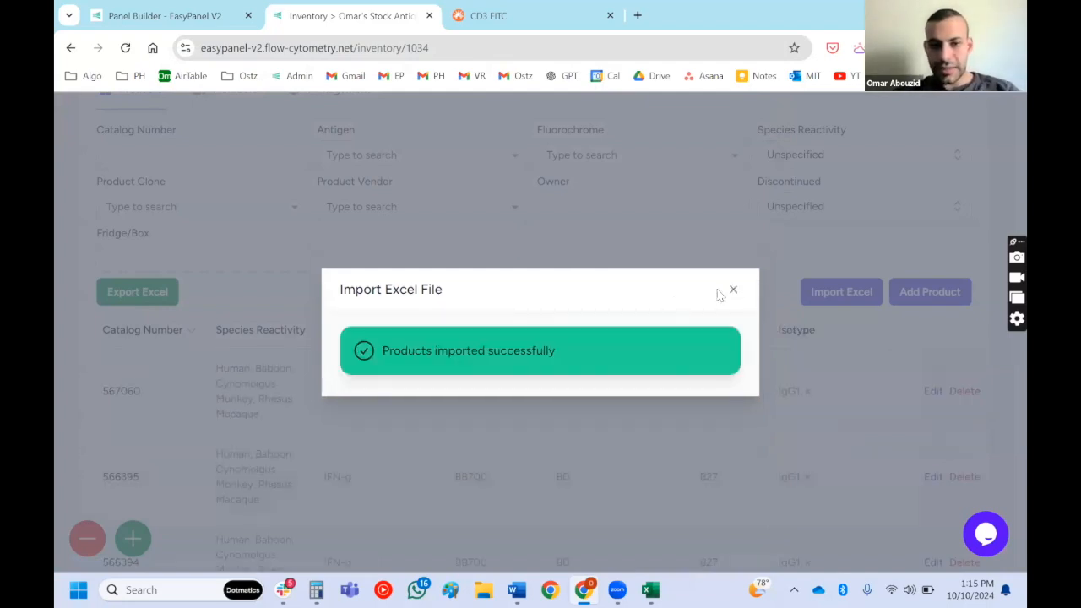
pyautogui.click(732, 290)
# - Examine the imported products in the stock list, including their marker, fluorochrome, vendor, clone and isotype columns
pyautogui.scroll(-2, 196, 393)
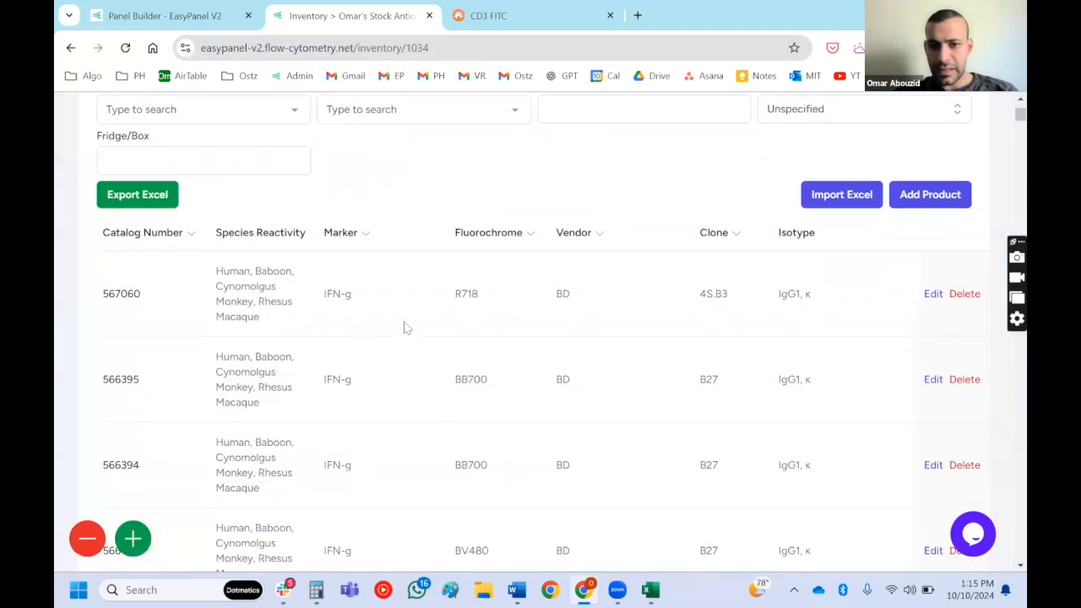
pyautogui.hscroll(5, 404, 328)
pyautogui.hscroll(-5, 403, 327)
pyautogui.scroll(-1, 403, 327)
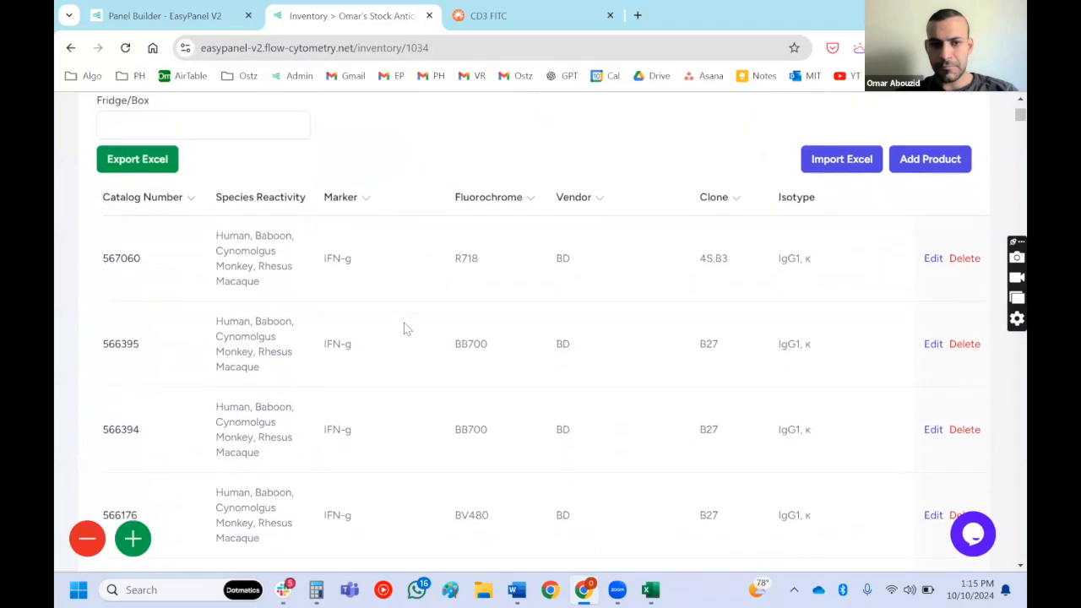
pyautogui.scroll(3, 404, 328)
pyautogui.scroll(-6, 403, 327)
pyautogui.scroll(1, 403, 328)
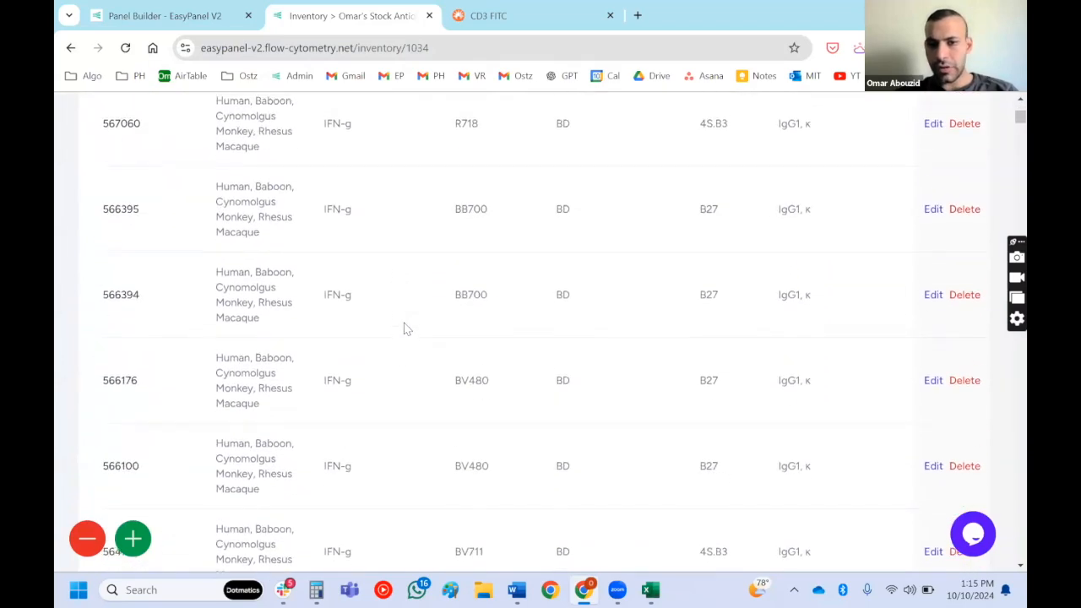
pyautogui.scroll(5, 404, 328)
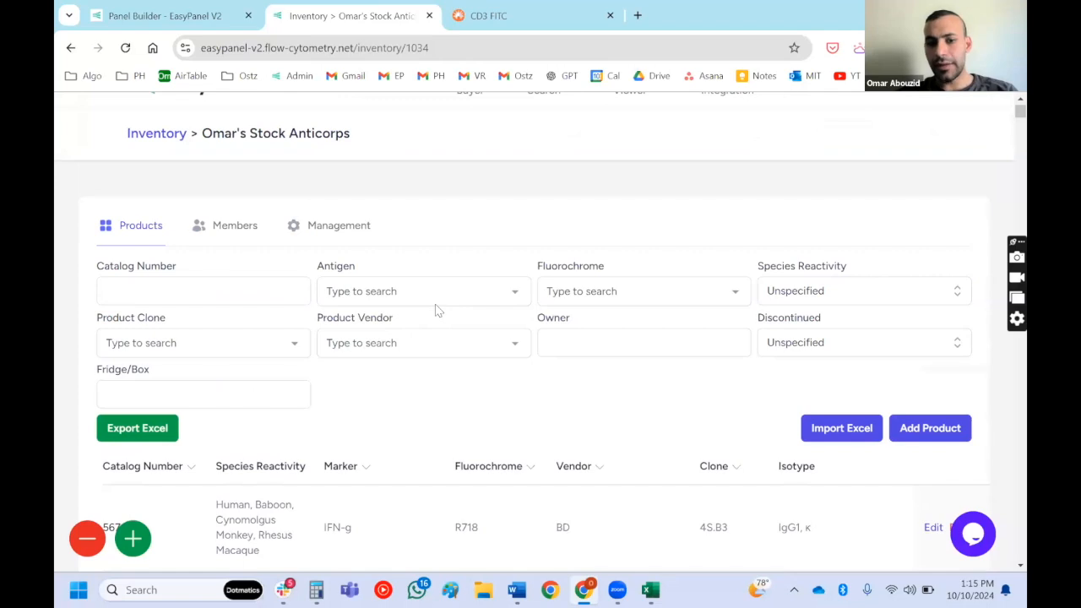
# - Filter the stock's products by the antigen CD137 (TNFRSF9, 4-1BB) and view the matching entries
pyautogui.scroll(3, 454, 267)
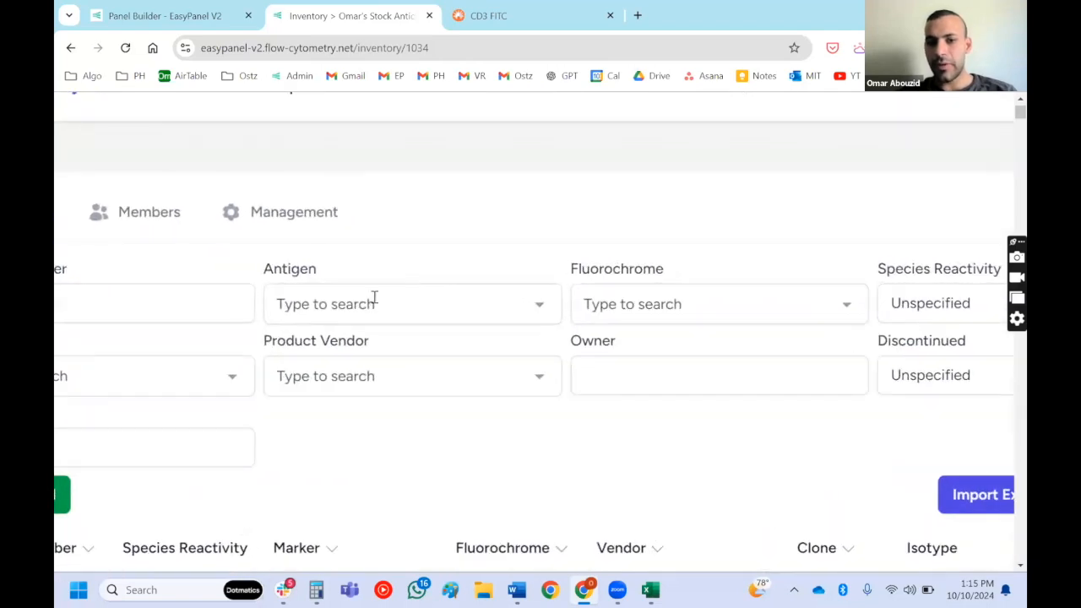
pyautogui.hscroll(-3, 375, 297)
pyautogui.click(472, 311)
pyautogui.write('cd137')
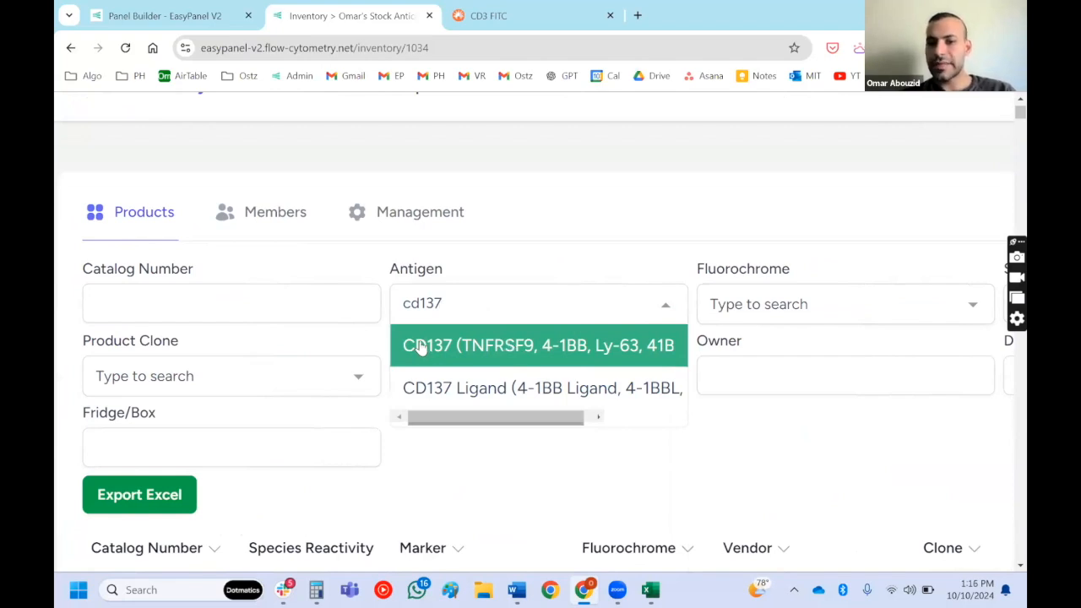
pyautogui.click(557, 347)
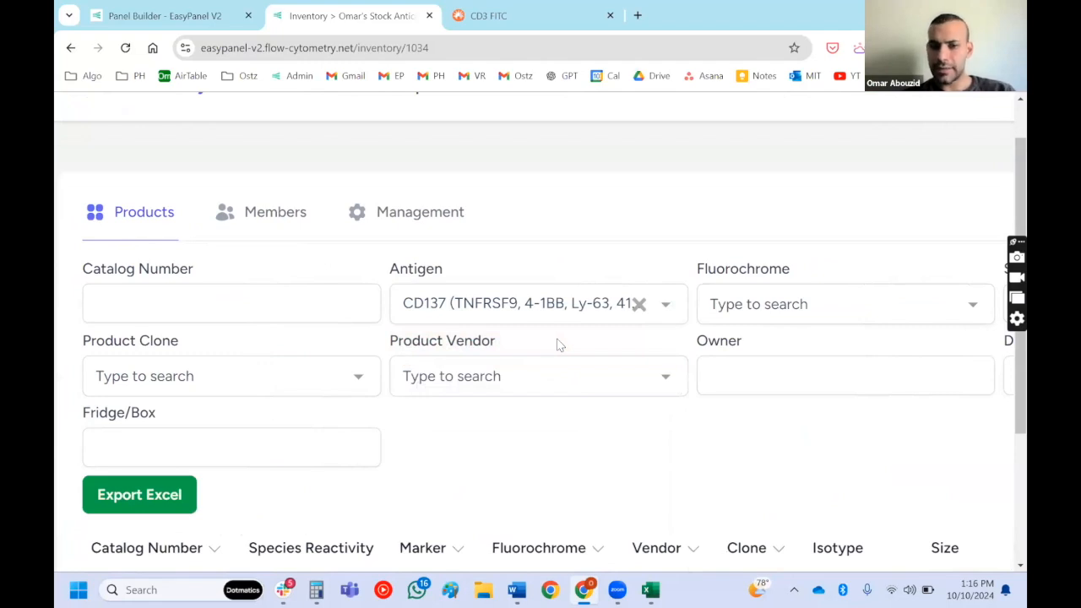
pyautogui.scroll(-3, 557, 344)
pyautogui.hotkey('ctrl', '-')
pyautogui.hotkey('ctrl', '-')
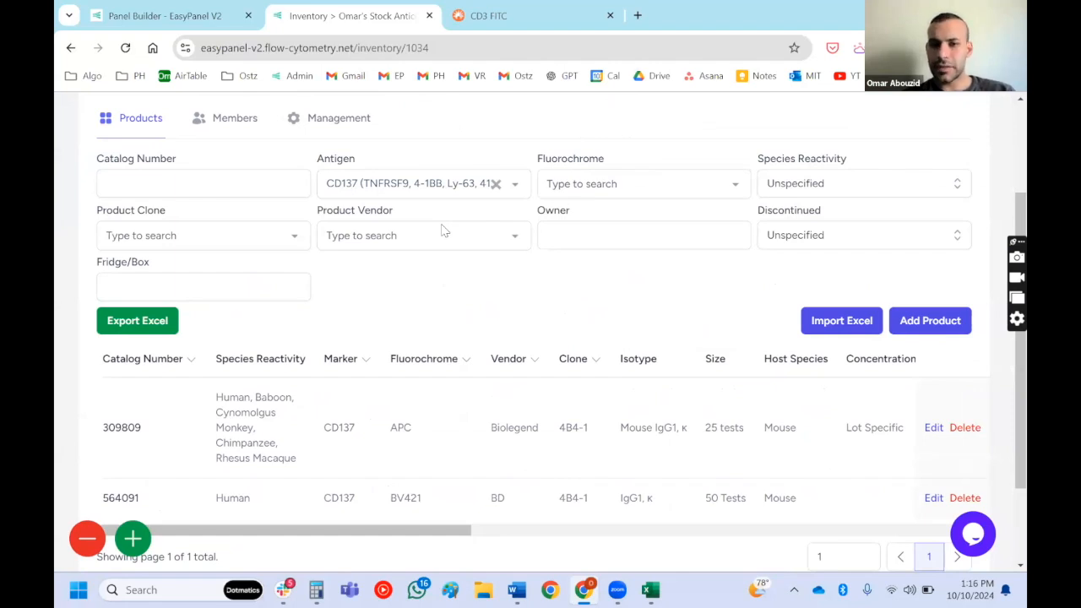
# - Clear the antigen filter and check the stock's member list before returning to the products
pyautogui.click(495, 184)
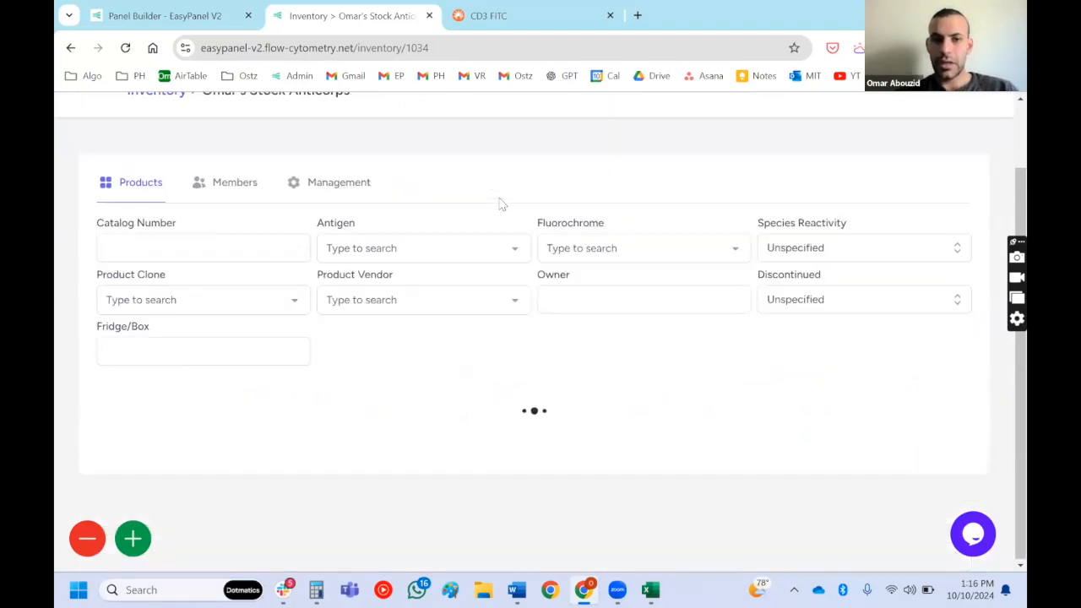
pyautogui.scroll(-3, 362, 275)
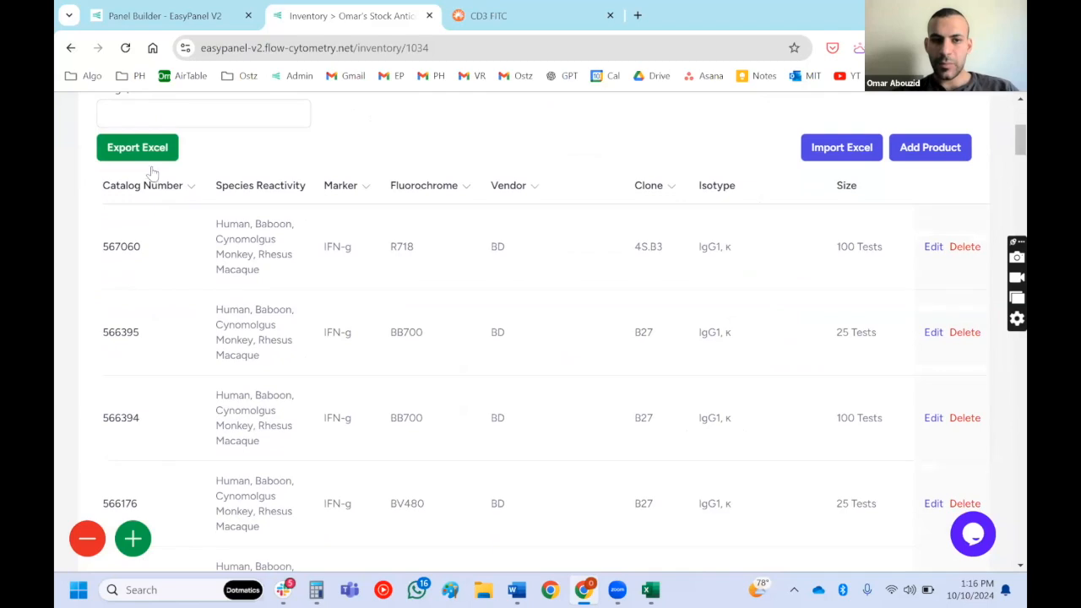
pyautogui.scroll(4, 147, 162)
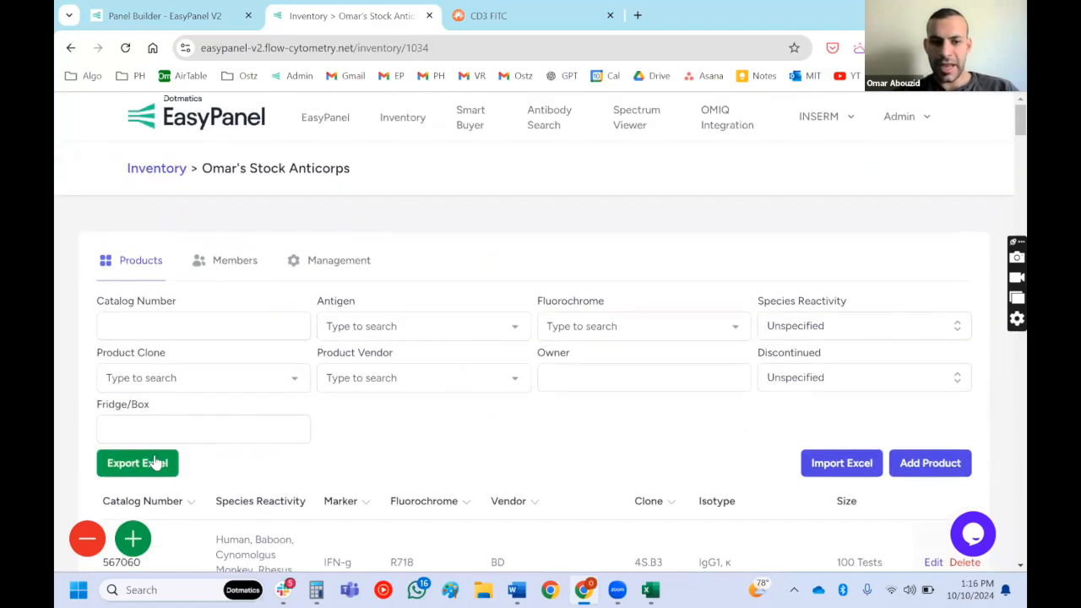
pyautogui.click(222, 264)
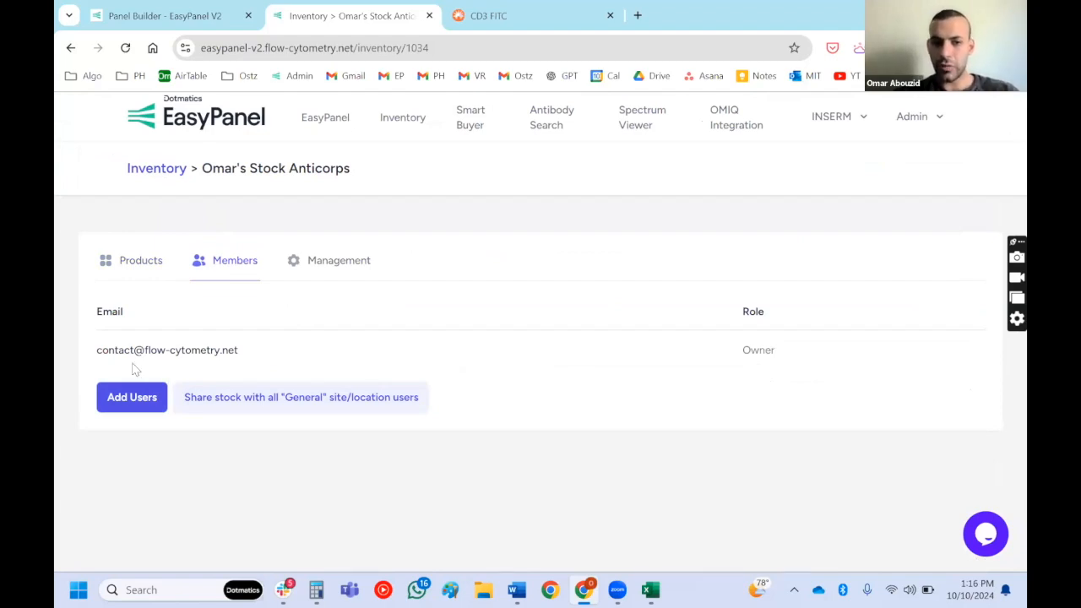
pyautogui.click(126, 269)
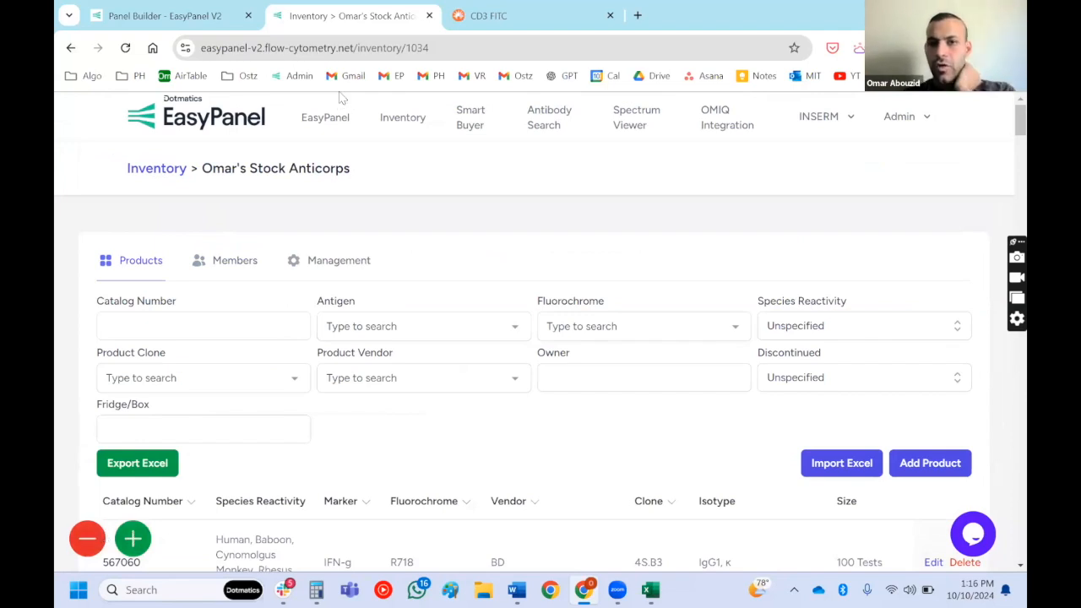
# - Open the camera capture for adding stock tubes, dismiss the camera permission request and close the dialog
pyautogui.click(141, 544)
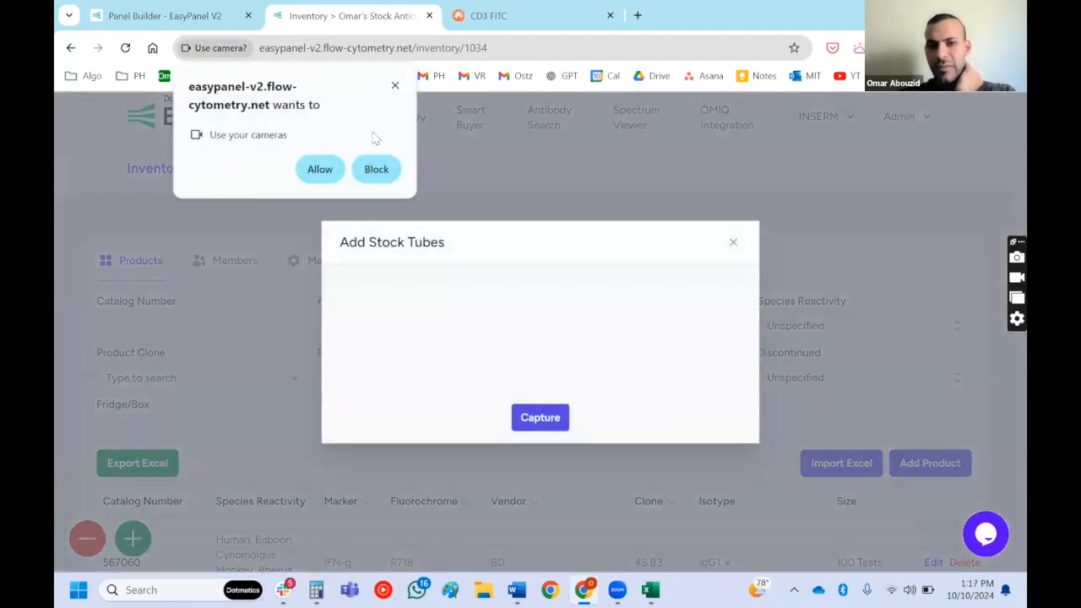
pyautogui.click(395, 85)
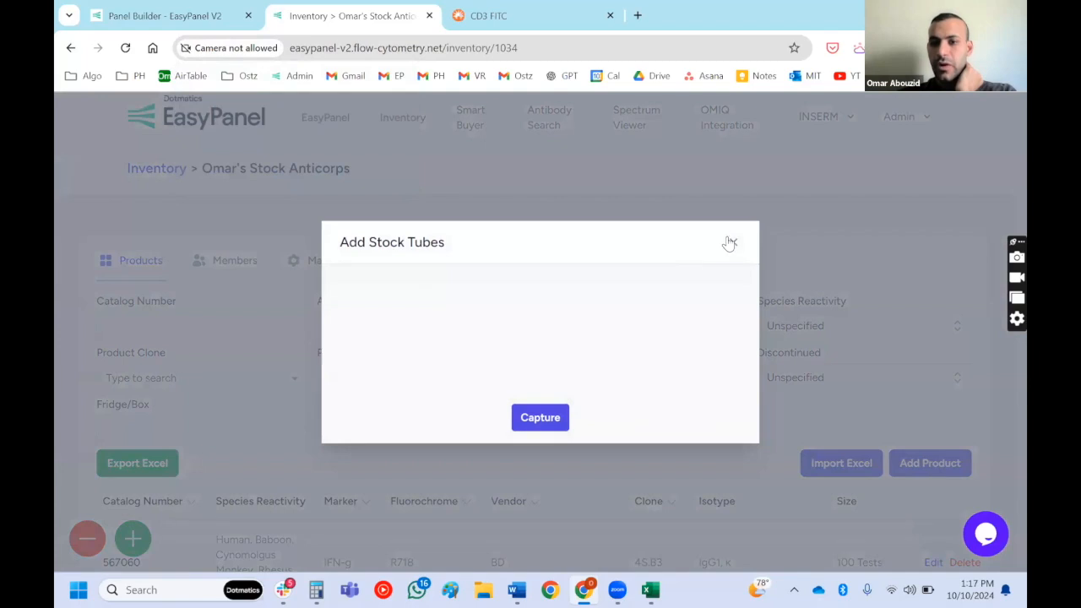
pyautogui.click(730, 243)
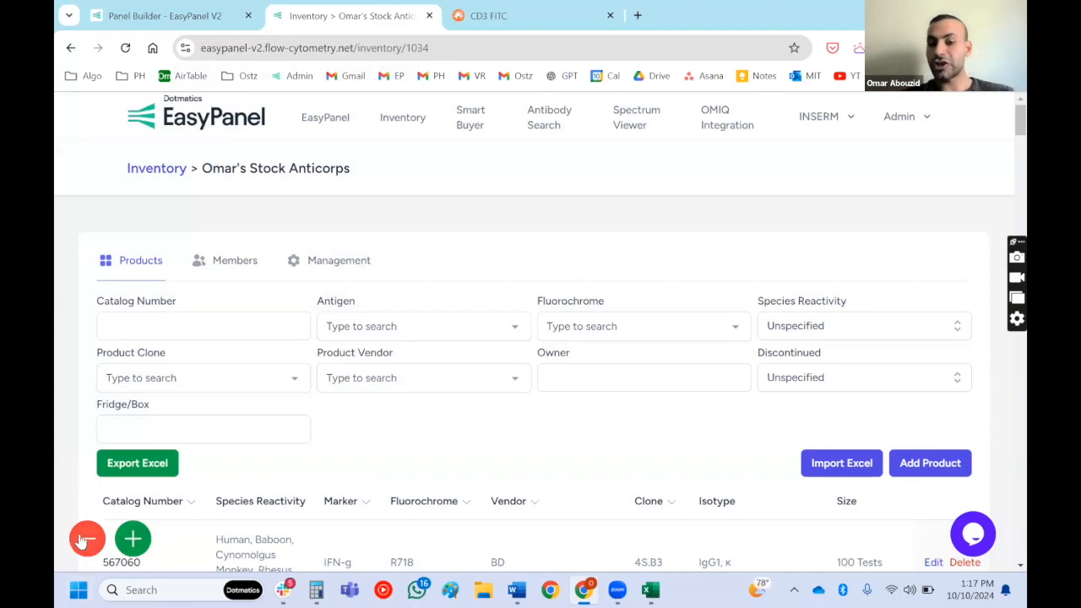
# - Open the panel builder and select Aurora 5L as the cytometer
pyautogui.click(318, 131)
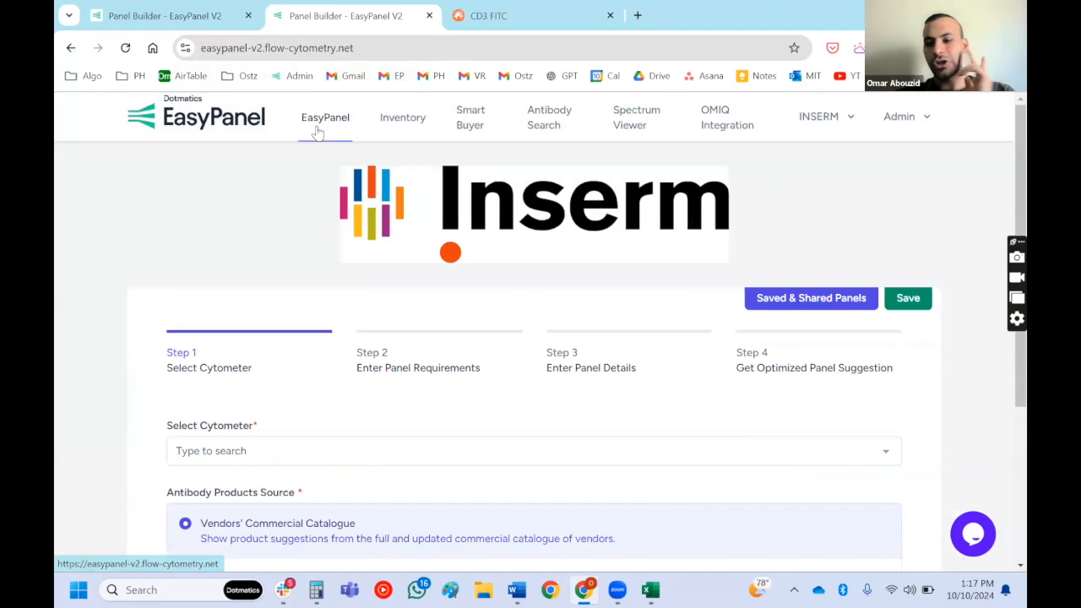
pyautogui.scroll(-2, 308, 211)
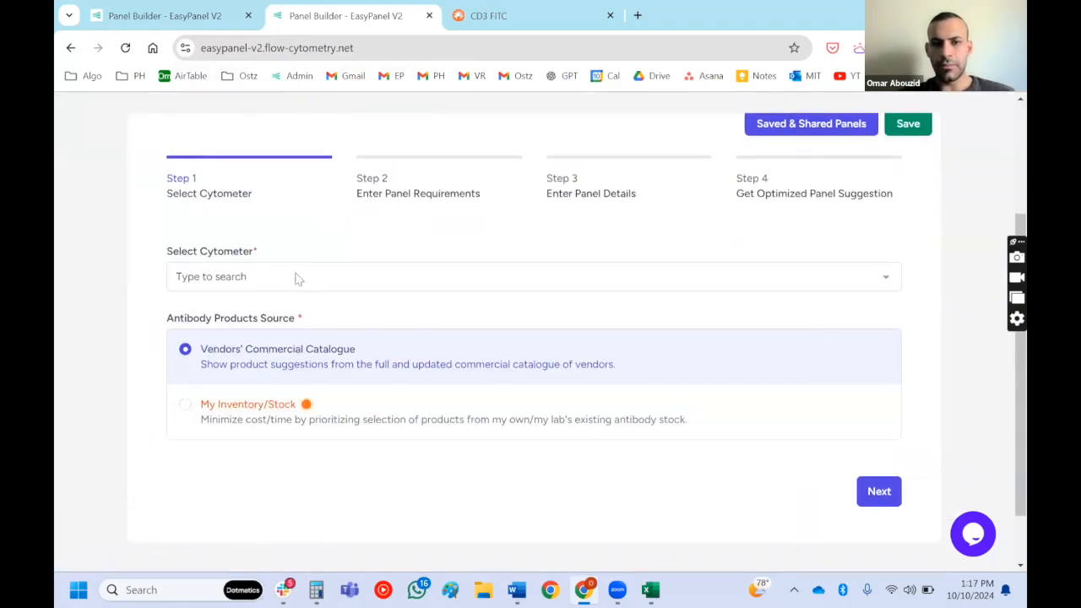
pyautogui.scroll(2, 297, 279)
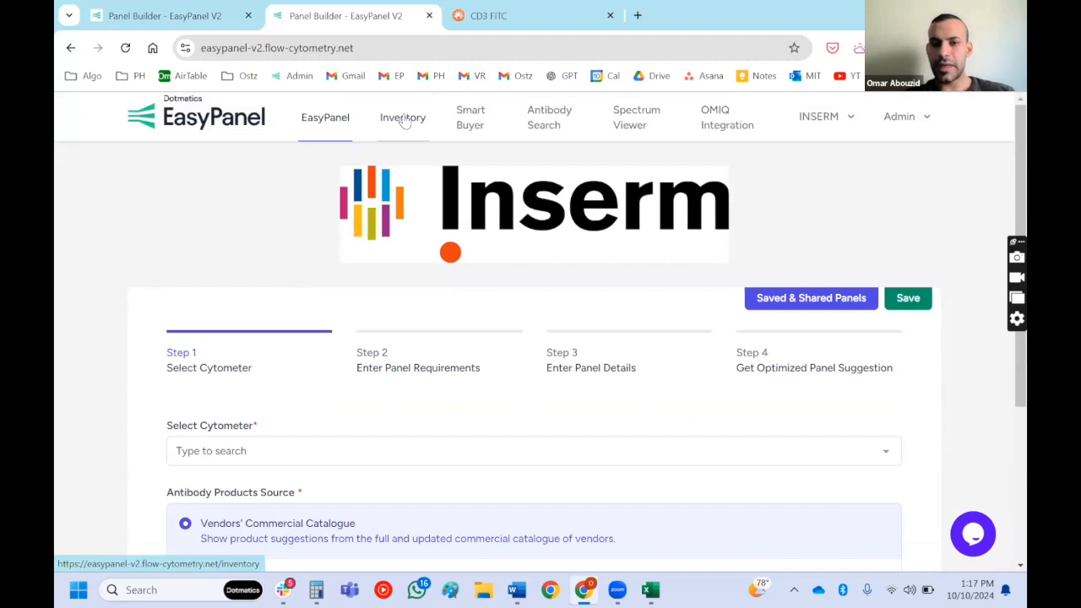
pyautogui.scroll(-3, 372, 152)
pyautogui.click(280, 211)
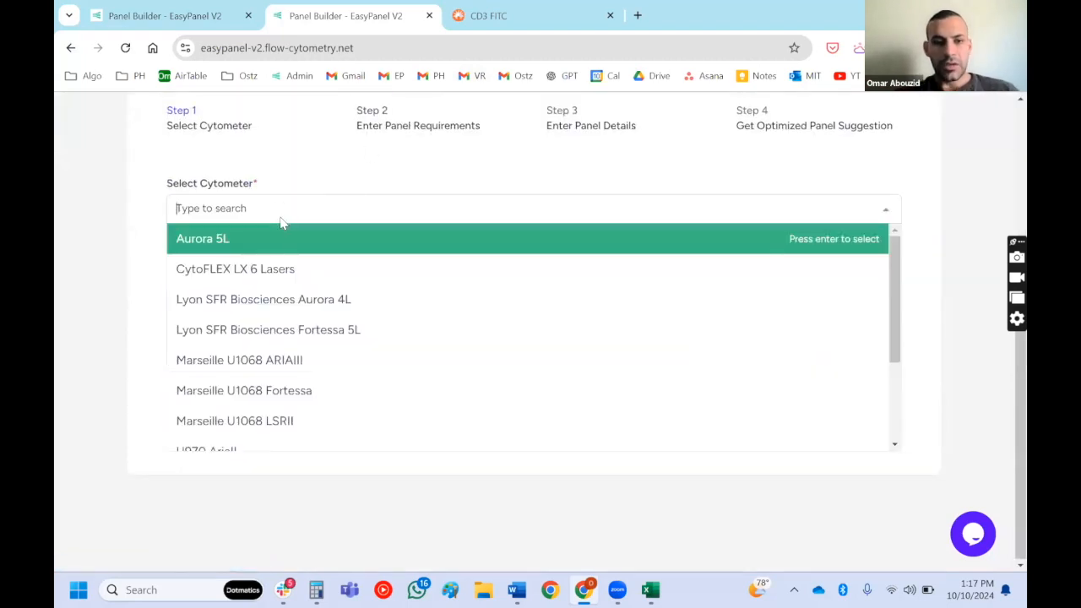
pyautogui.scroll(-1, 279, 355)
pyautogui.write('auro')
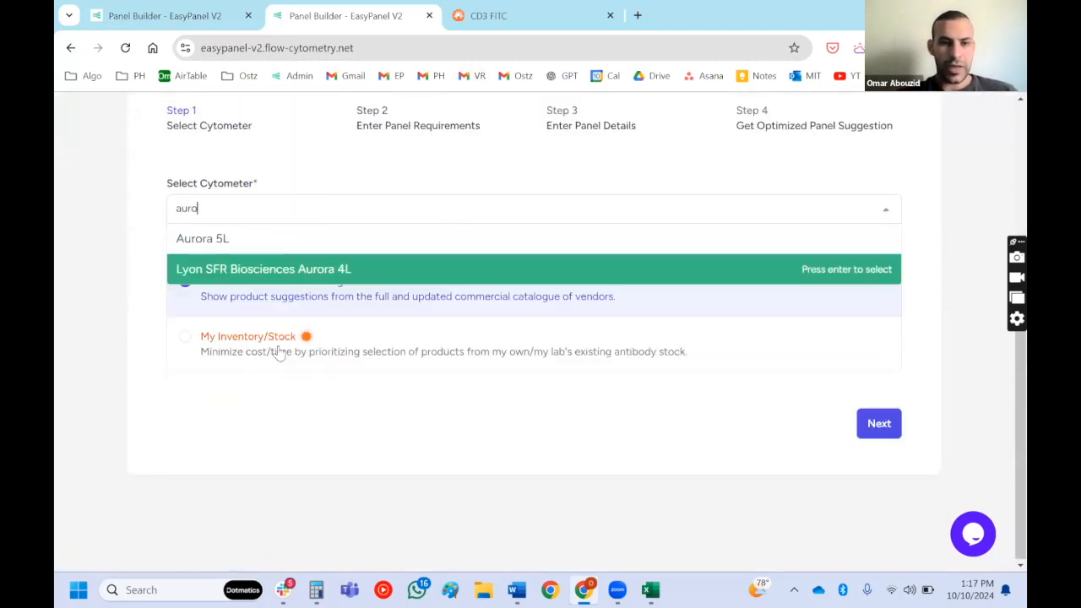
pyautogui.click(288, 239)
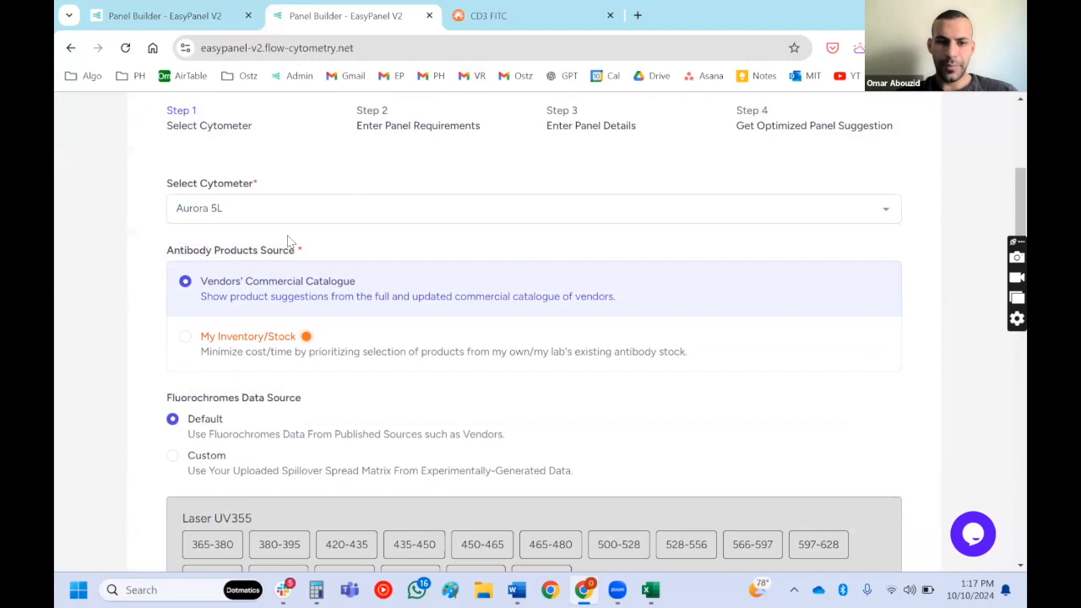
# - Choose My Inventory/Stock as the antibody products source and continue to the panel requirements
pyautogui.scroll(-2, 288, 241)
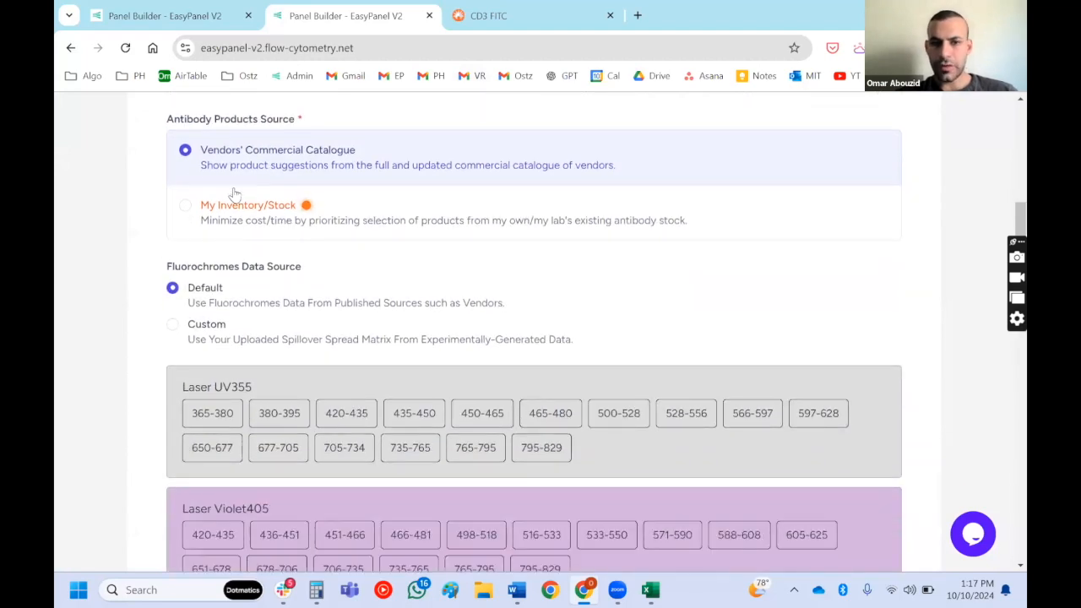
pyautogui.scroll(3, 176, 172)
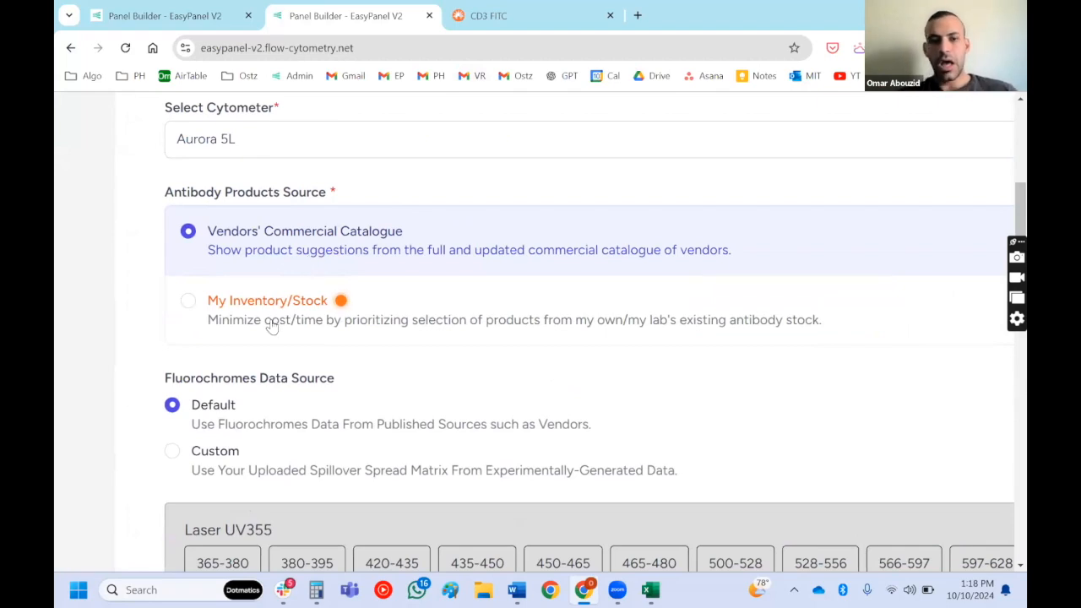
pyautogui.click(189, 301)
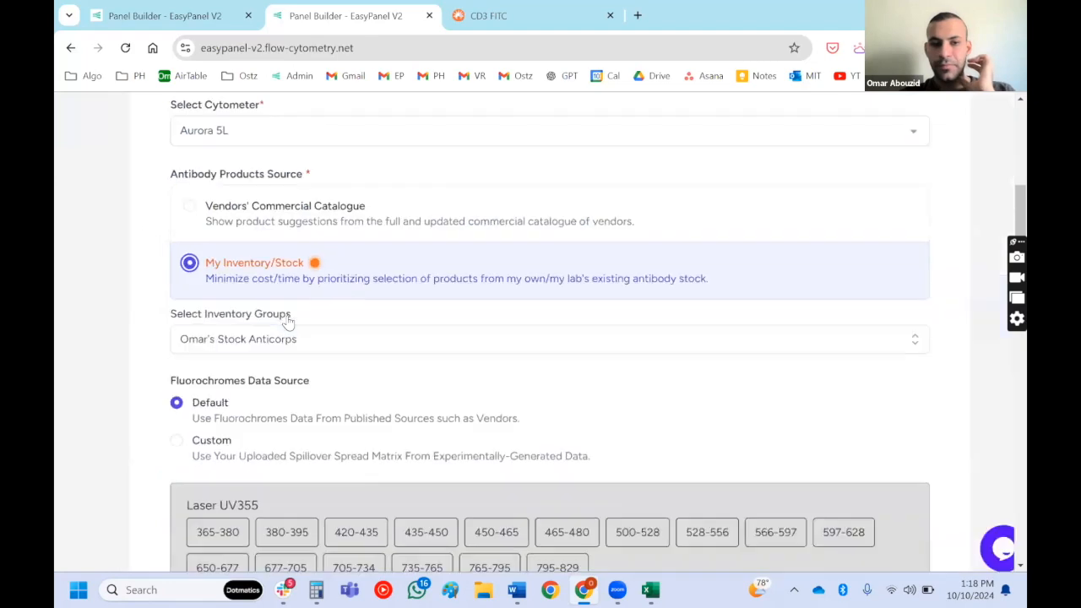
pyautogui.scroll(-10, 287, 321)
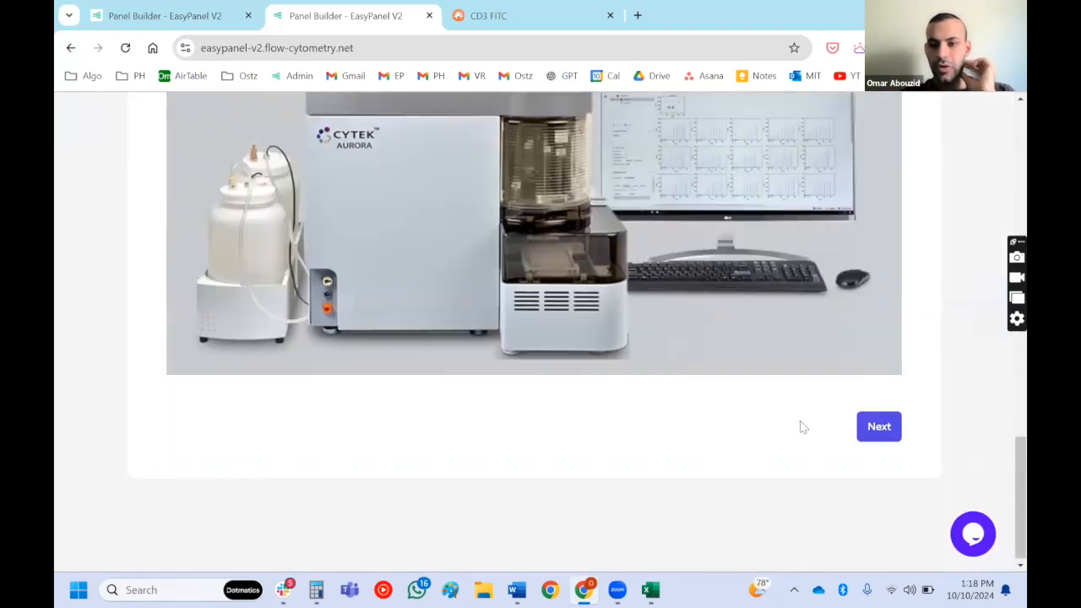
pyautogui.click(876, 426)
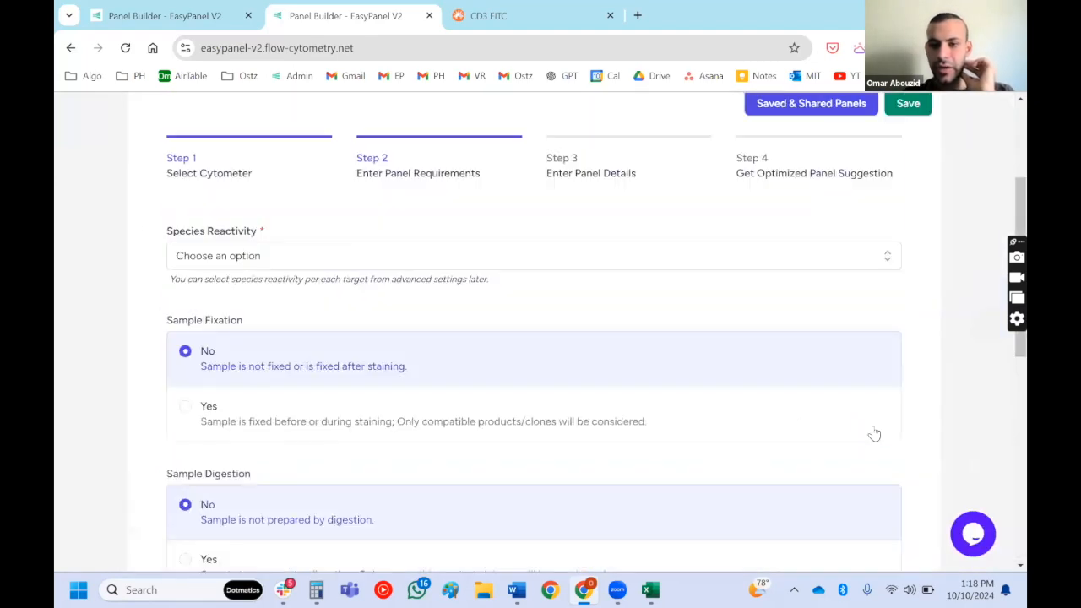
# - Set the panel's species reactivity to Human
pyautogui.click(363, 258)
pyautogui.click(322, 296)
pyautogui.scroll(-4, 323, 296)
pyautogui.scroll(2, 321, 299)
# - Try out the Yes and No options for sample fixation and sample digestion
pyautogui.click(245, 282)
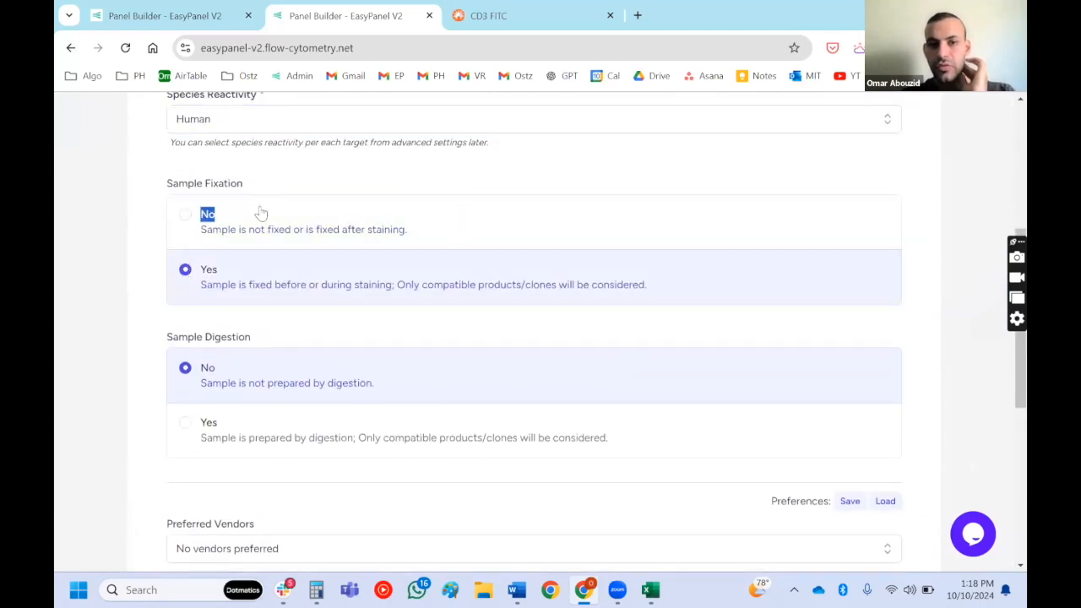
pyautogui.click(258, 213)
pyautogui.click(254, 273)
pyautogui.click(239, 419)
pyautogui.click(258, 359)
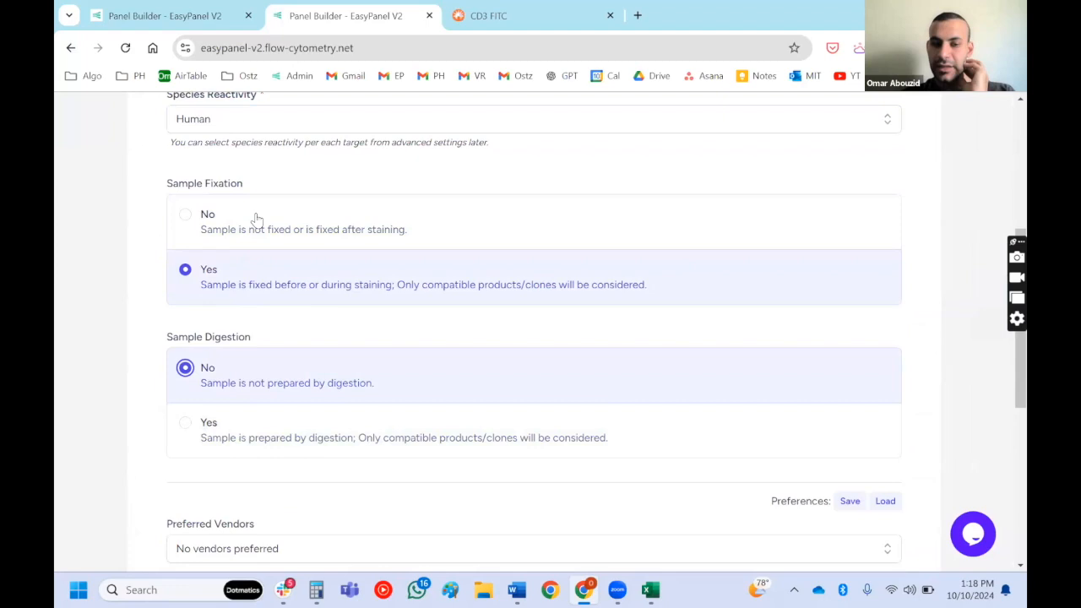
# - Set sample fixation to No and sample digestion to Yes
pyautogui.click(257, 219)
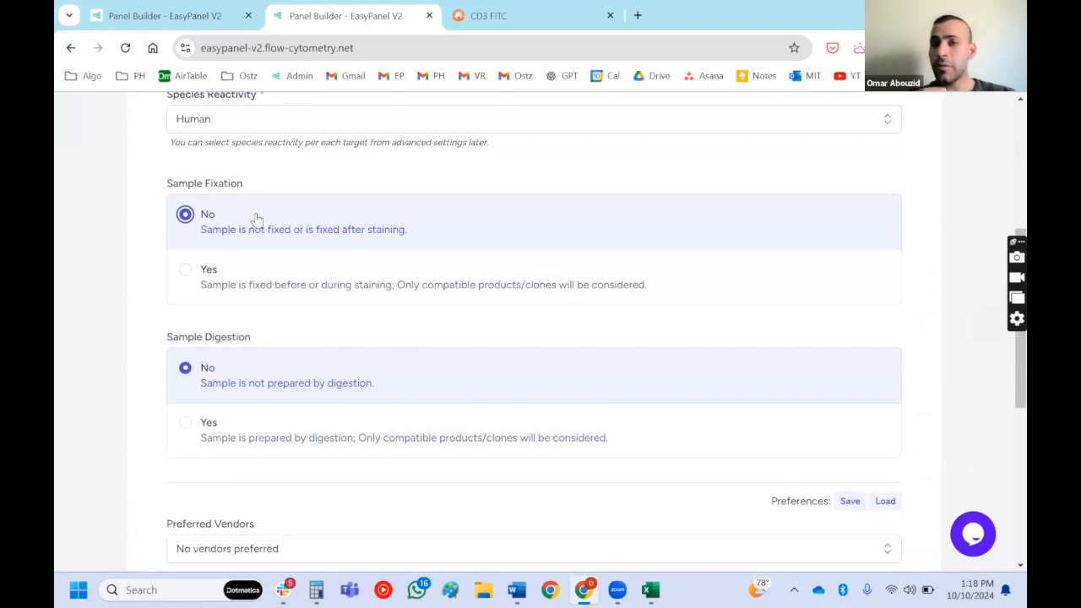
pyautogui.click(218, 439)
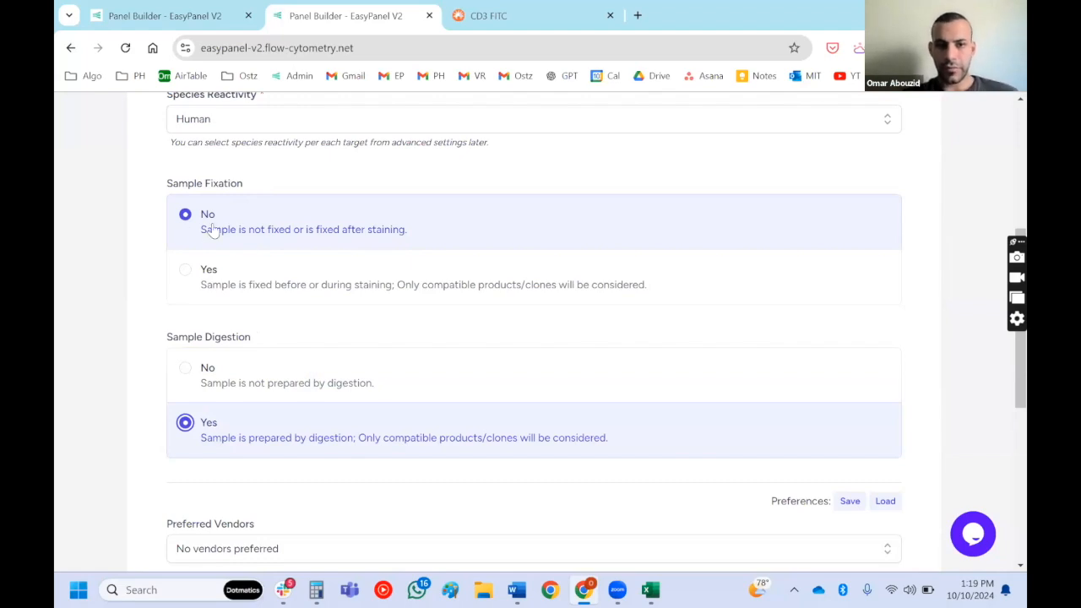
pyautogui.scroll(-1, 145, 287)
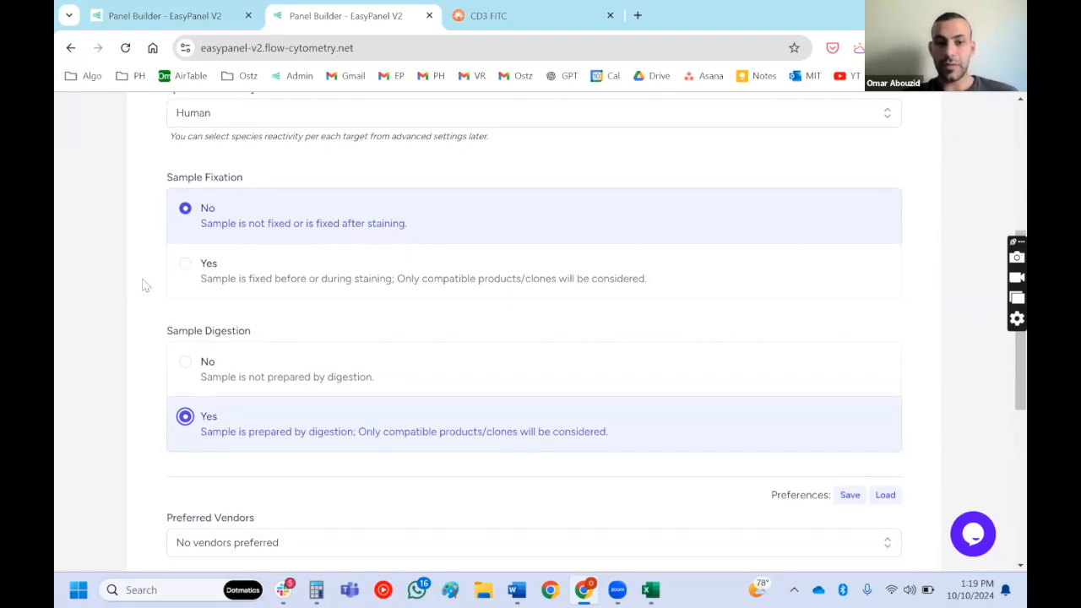
# - Set sample digestion to No
pyautogui.click(217, 377)
pyautogui.scroll(-4, 220, 379)
# - Try out BD, BD (OptiBuild) and Biolegend as the preferred vendors
pyautogui.click(304, 220)
pyautogui.click(281, 309)
pyautogui.click(284, 333)
pyautogui.scroll(-1, 283, 346)
pyautogui.click(281, 355)
pyautogui.scroll(1, 283, 352)
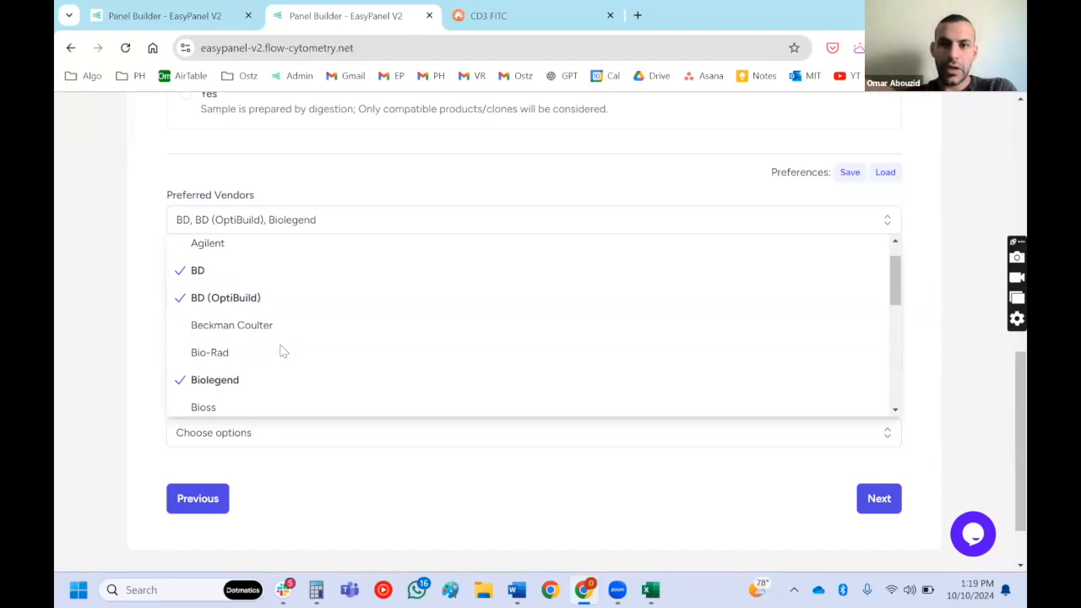
# - Remove BD, BD (OptiBuild) and Biolegend from the preferred vendors so that no vendor is preferred
pyautogui.click(232, 275)
pyautogui.click(249, 299)
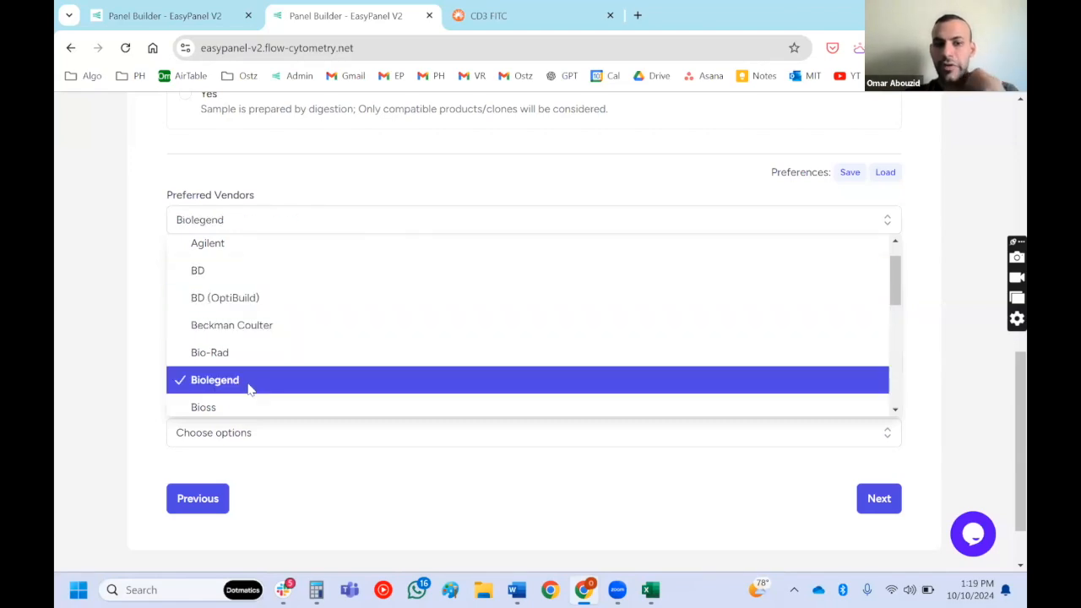
pyautogui.click(250, 387)
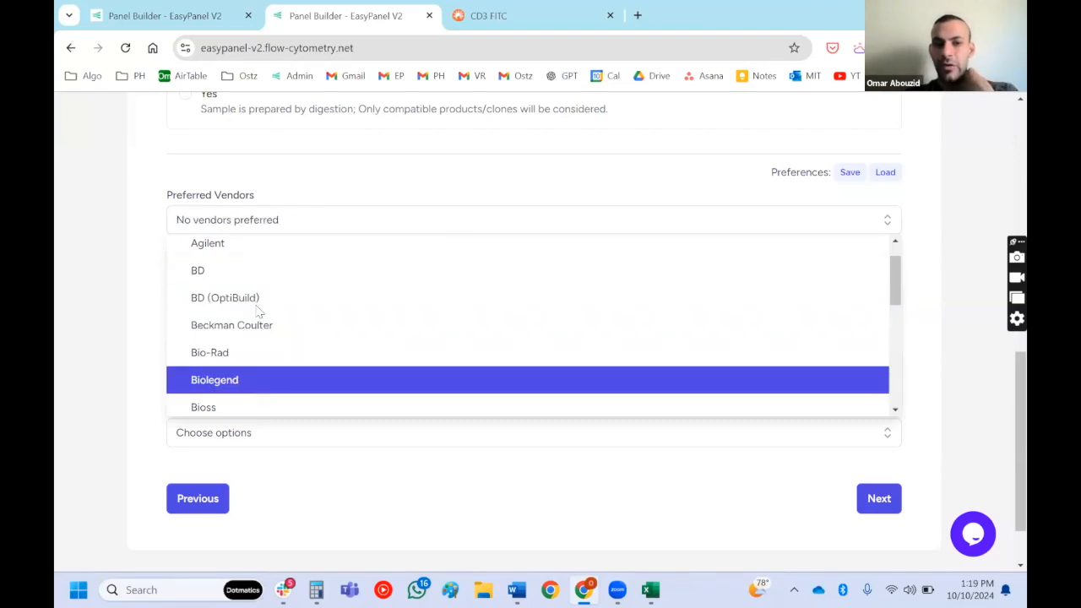
pyautogui.click(56, 288)
# - Look through the options for excluded vendors, excluded fluorochromes and excluded channels without choosing any
pyautogui.click(216, 287)
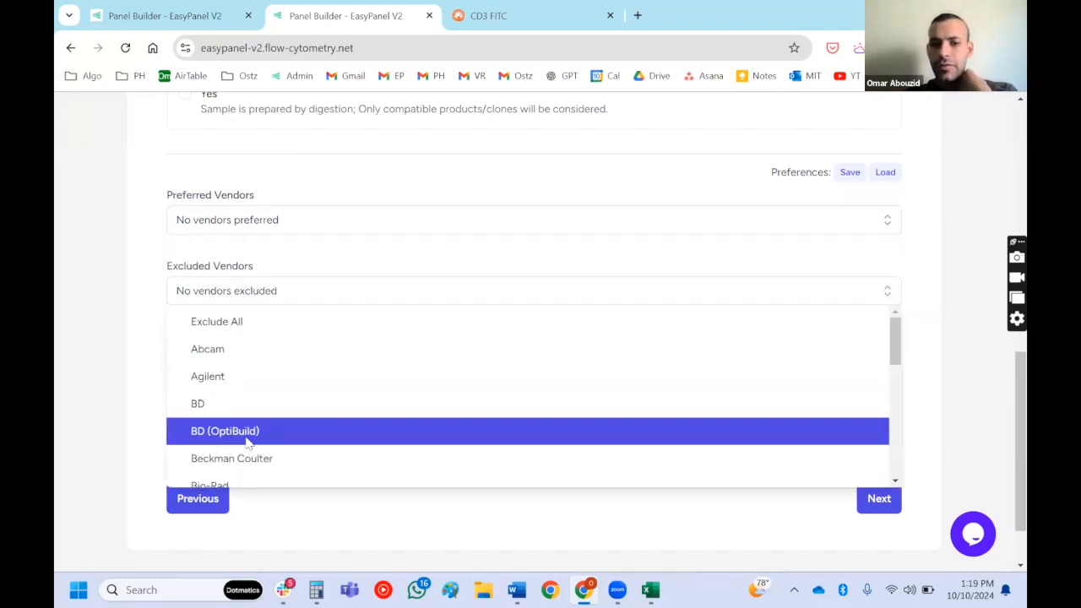
pyautogui.scroll(-2, 248, 444)
pyautogui.scroll(1, 245, 444)
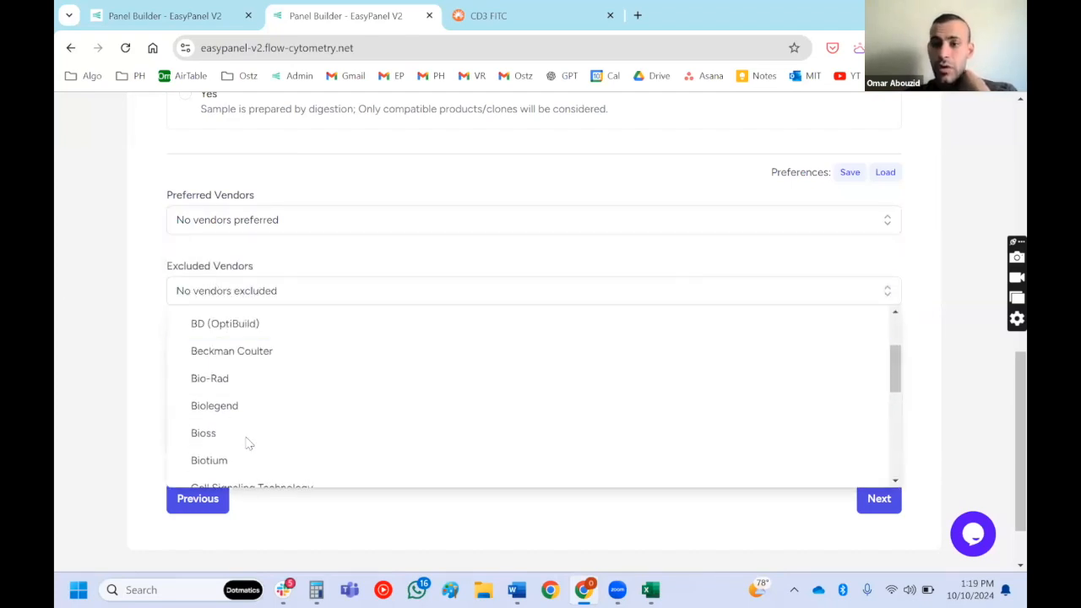
pyautogui.click(131, 365)
pyautogui.click(229, 365)
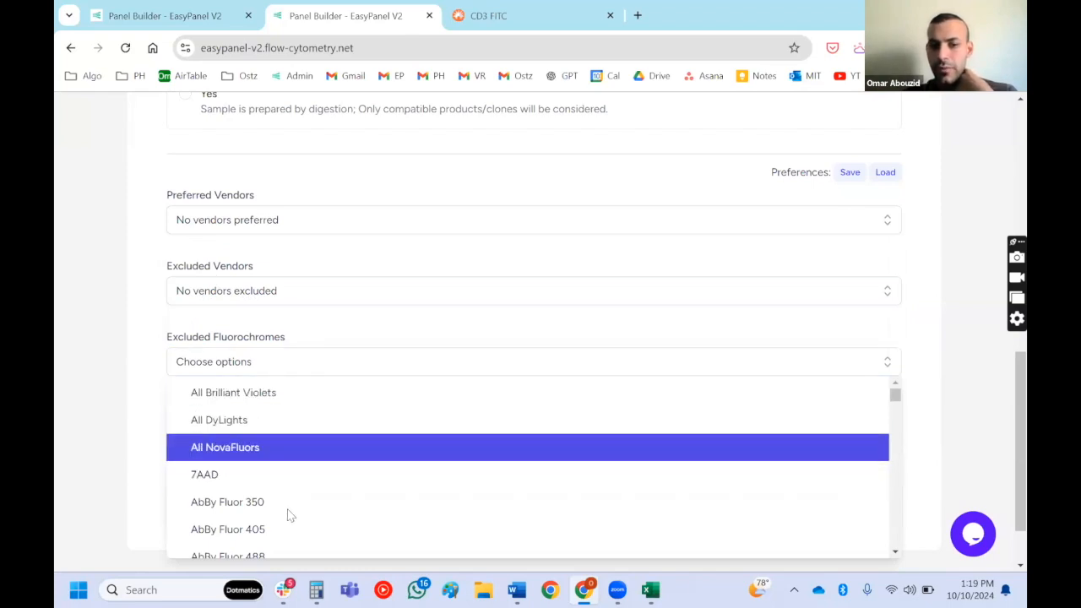
pyautogui.click(90, 445)
pyautogui.click(218, 433)
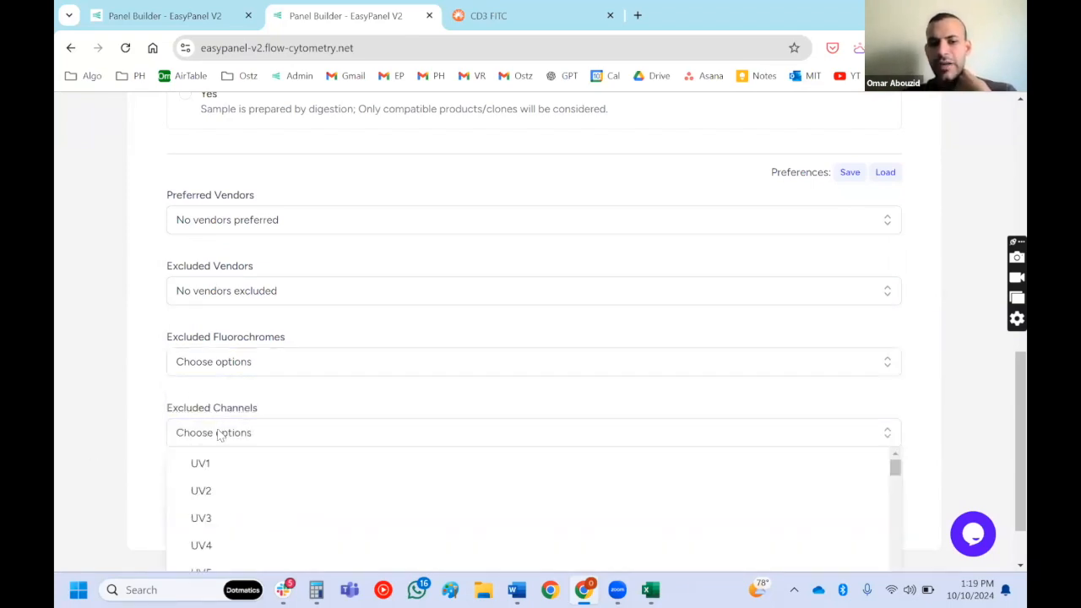
pyautogui.scroll(-1, 253, 435)
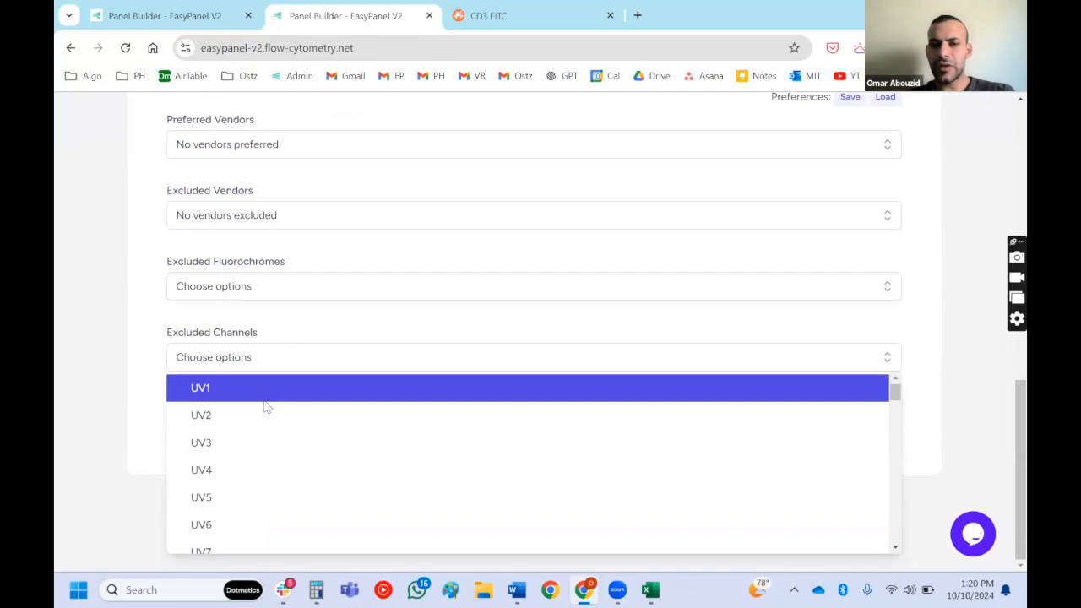
pyautogui.click(623, 321)
pyautogui.scroll(4, 617, 321)
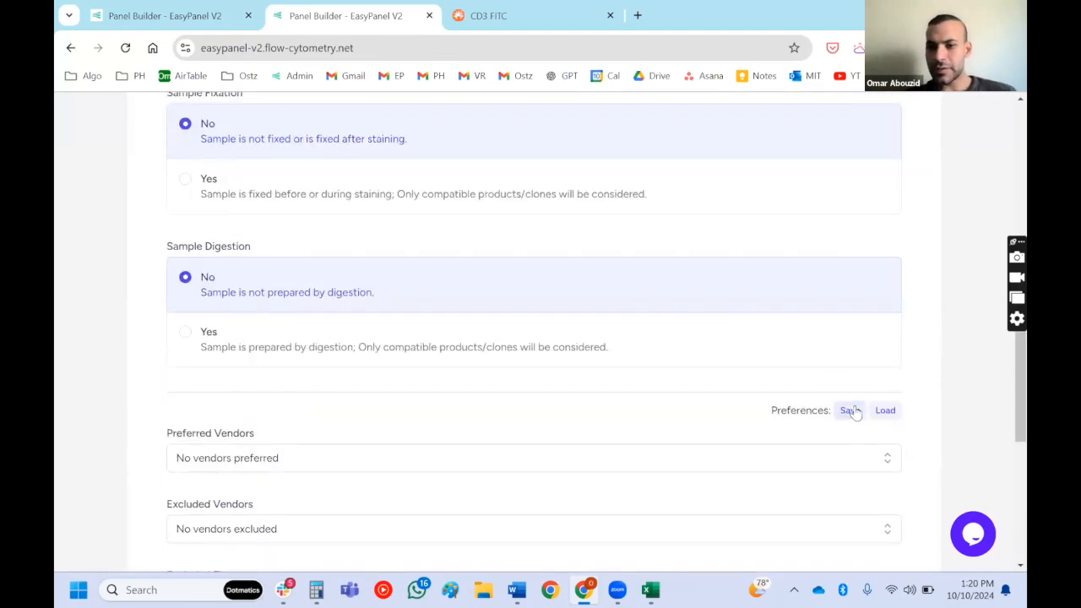
# - Continue to the panel details and add CD4 as a target marker below the viability marker
pyautogui.scroll(-4, 853, 414)
pyautogui.click(873, 424)
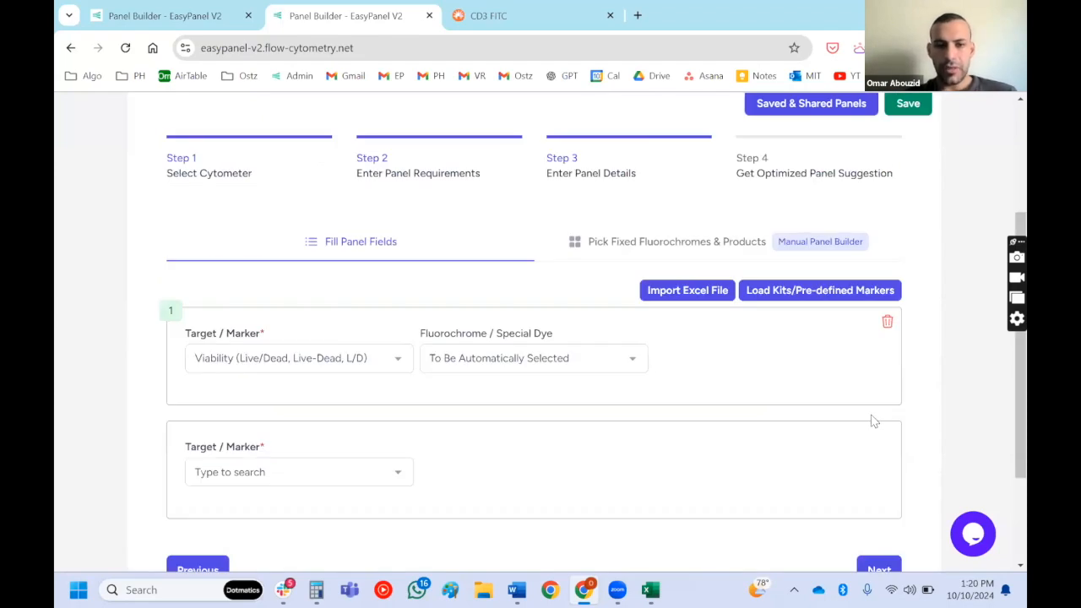
pyautogui.click(369, 471)
pyautogui.write('cd')
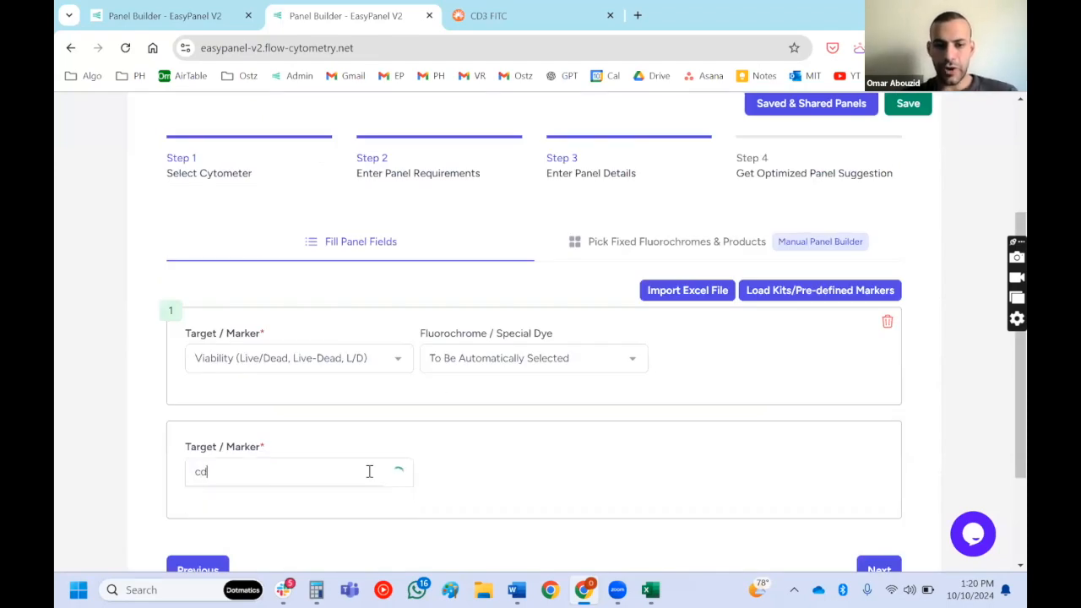
pyautogui.write('4')
pyautogui.press('Return')
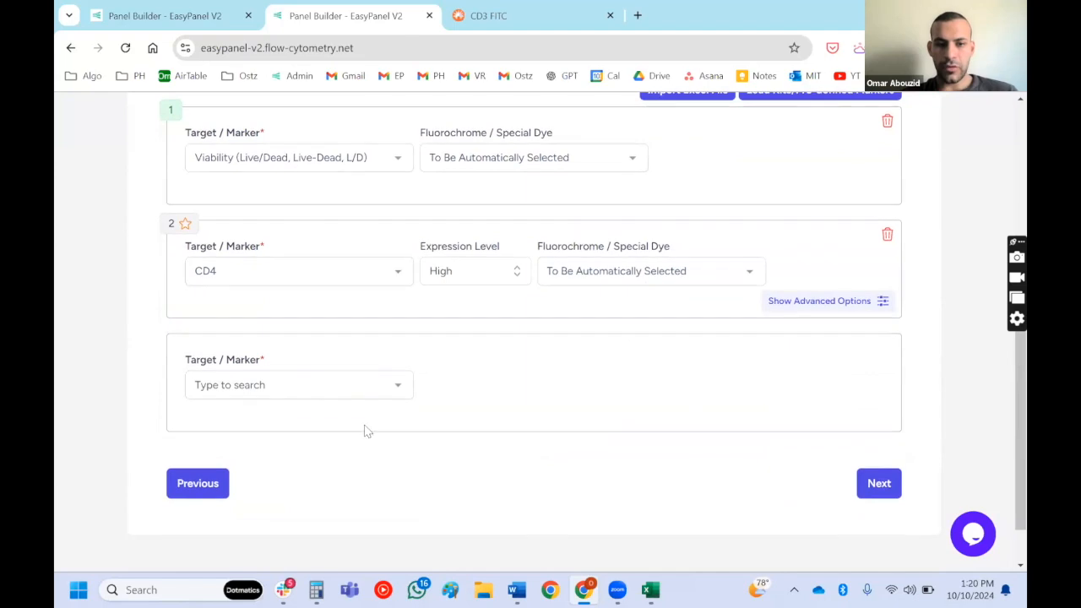
# - Add CD8 and CD25 as further target markers of the panel
pyautogui.click(358, 387)
pyautogui.write('cd8')
pyautogui.press('Return')
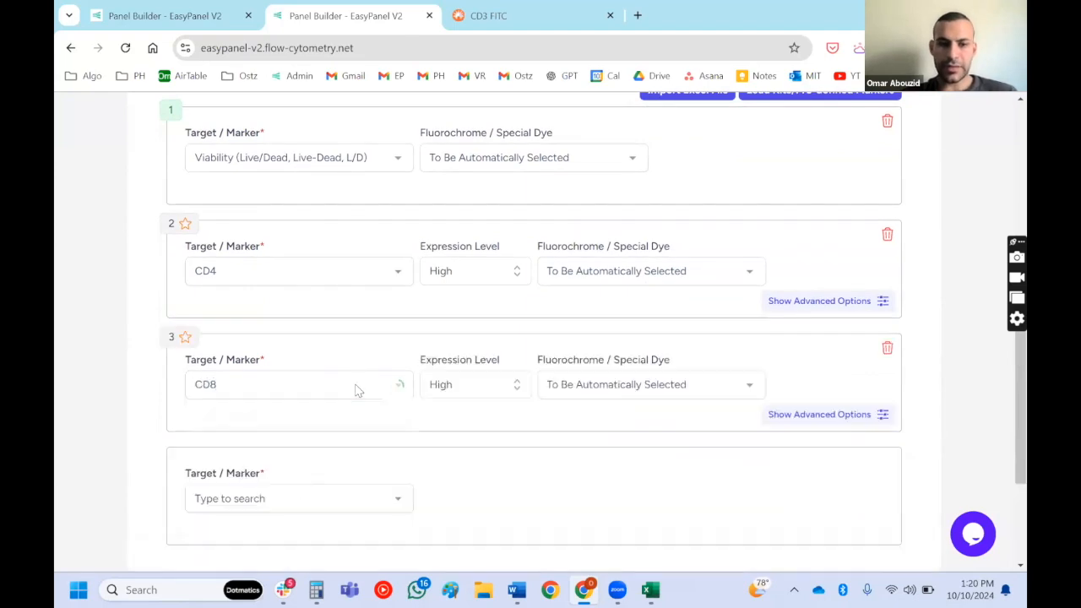
pyautogui.click(379, 321)
pyautogui.write('cd25')
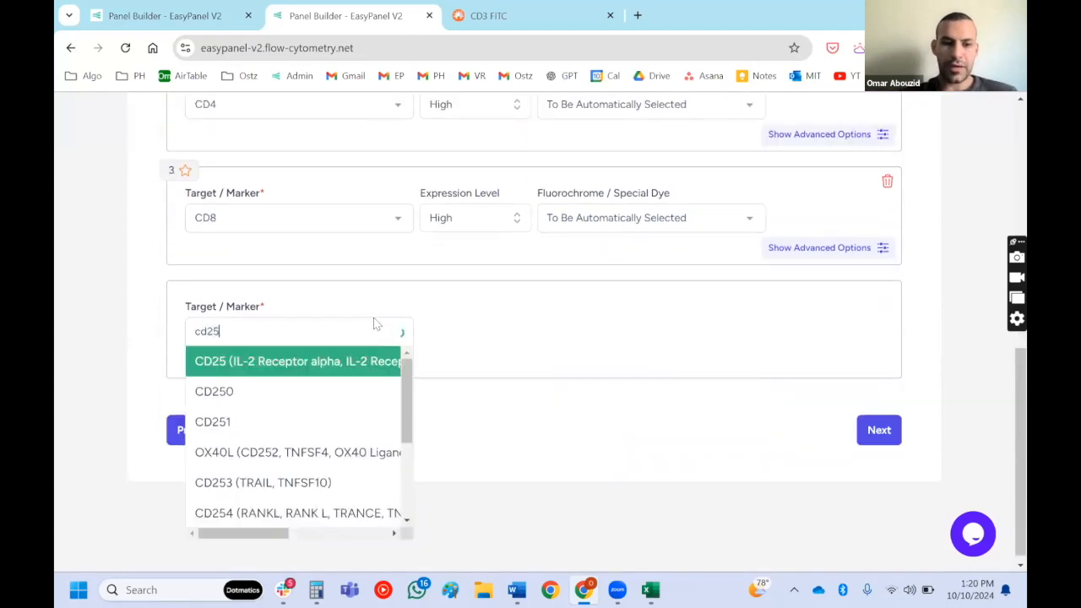
pyautogui.press('Return')
# - Preview the Cytek 20-Color AML Panel, cFluor Reagent Kit (19C), among the kits and pre-defined markers
pyautogui.scroll(4, 374, 321)
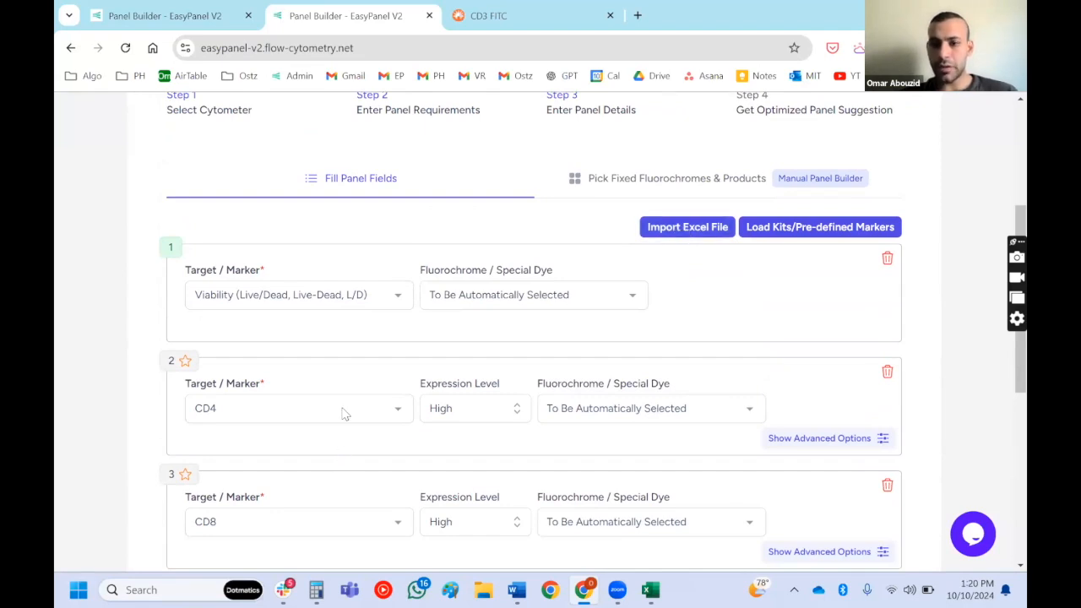
pyautogui.click(794, 228)
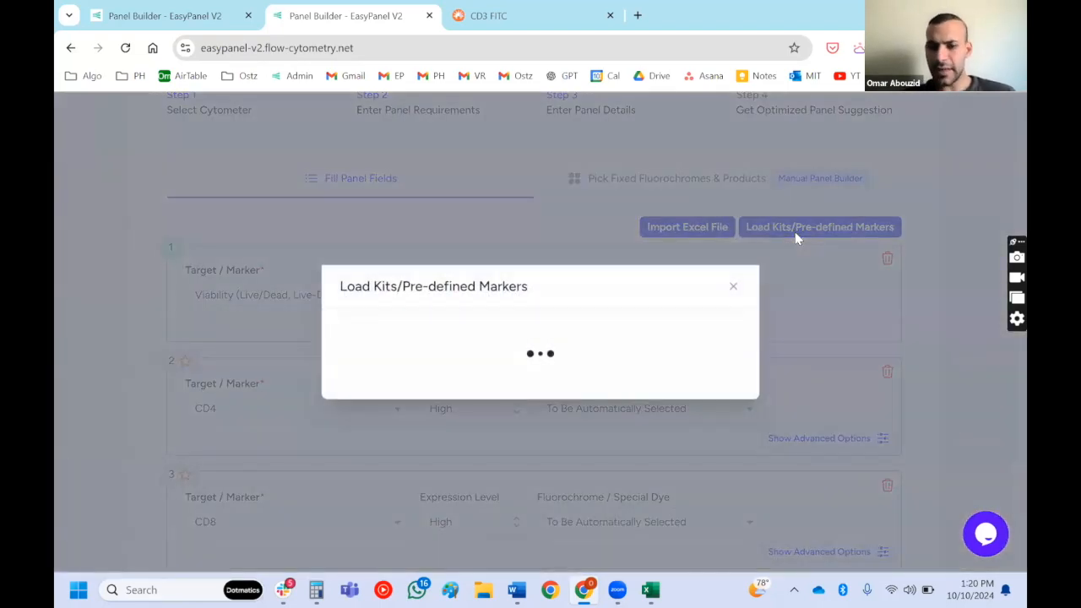
pyautogui.click(602, 324)
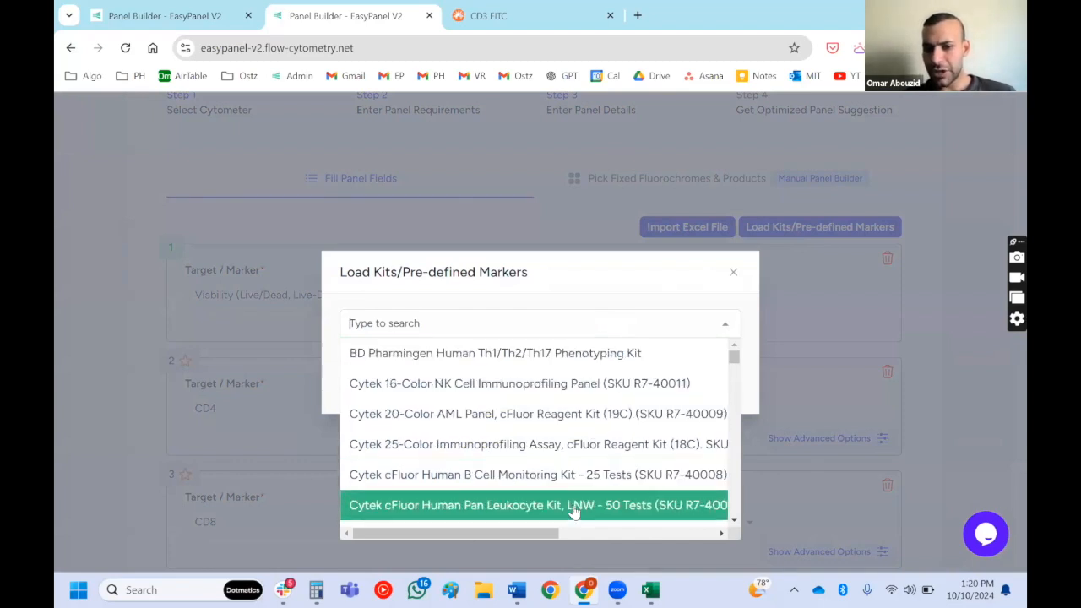
pyautogui.click(615, 411)
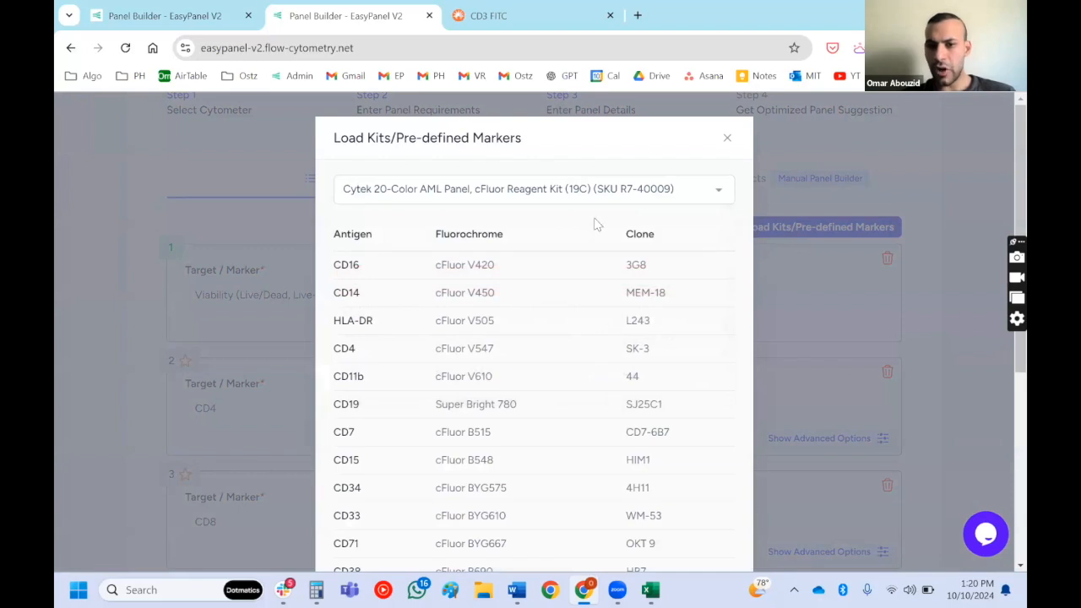
# - Search the pre-defined marker sets for th1 and choose Human Th CD4 Cells (Th1)
pyautogui.click(614, 200)
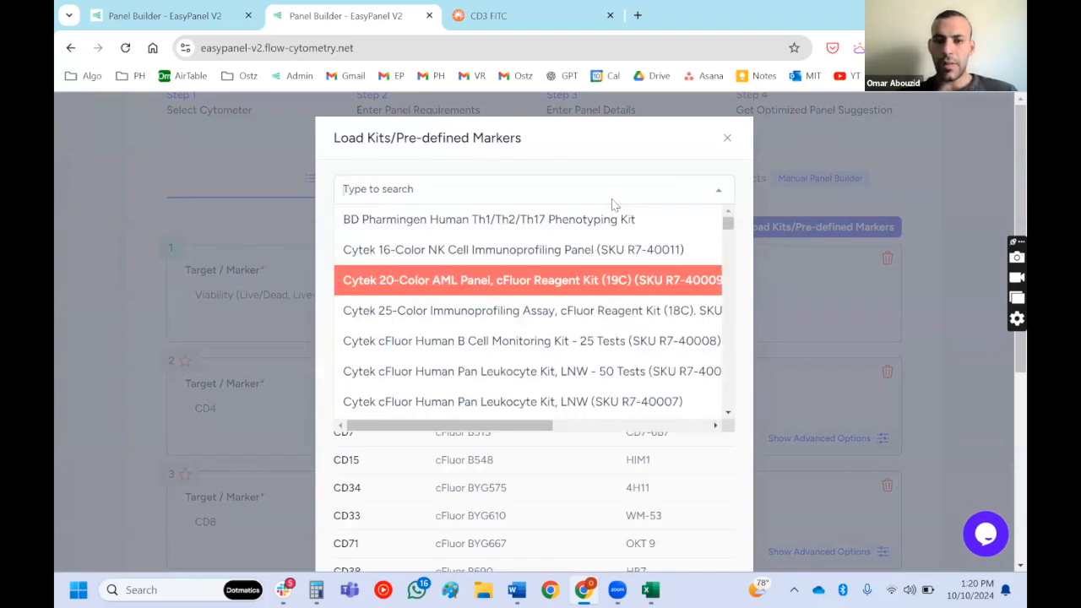
pyautogui.write('th1')
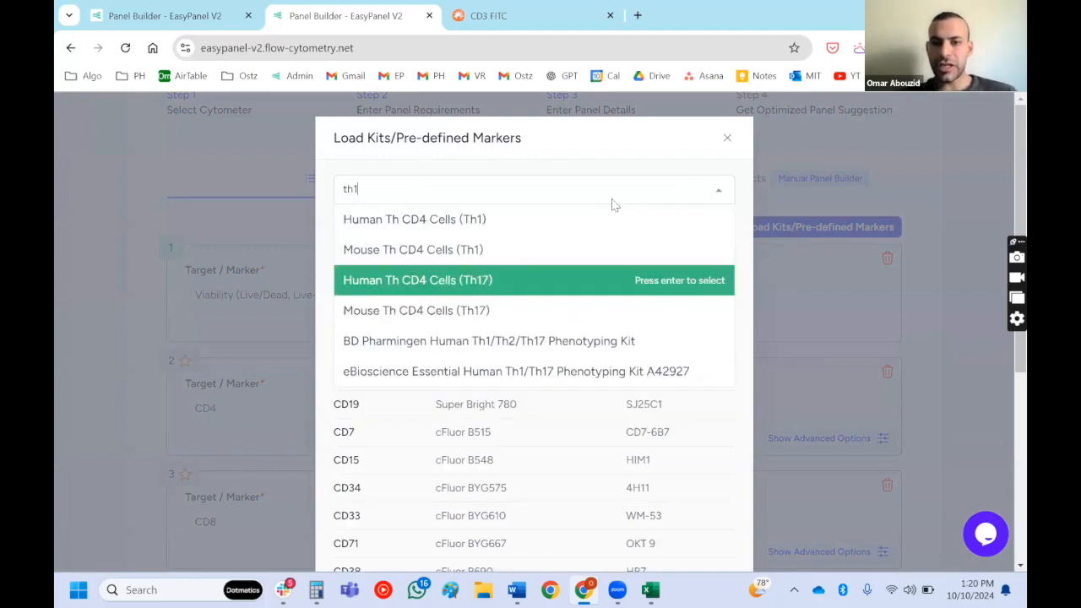
pyautogui.click(501, 220)
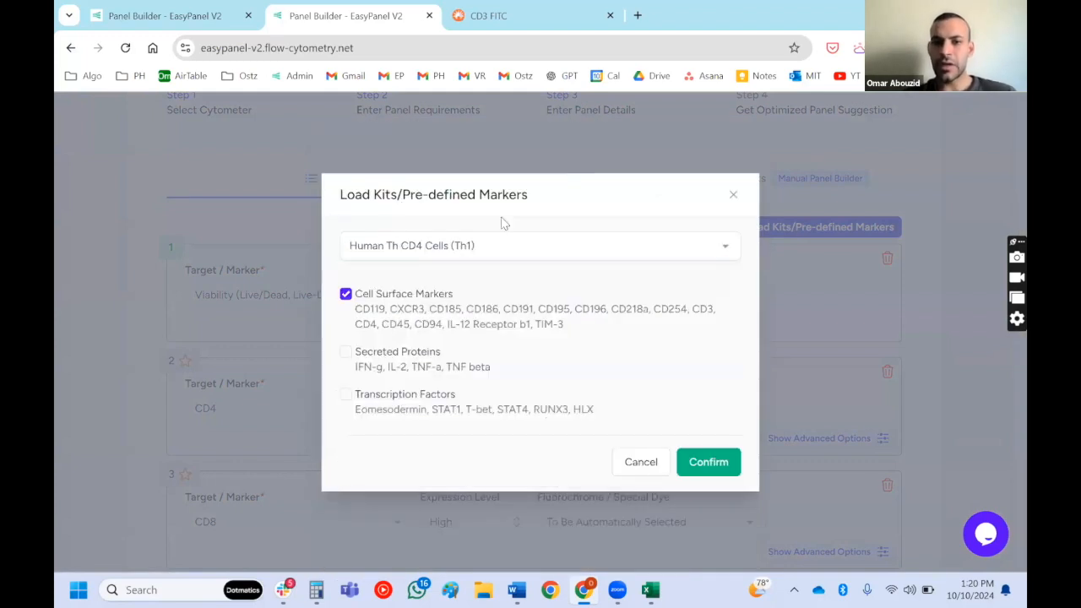
# - Review the Th1 marker groups, include Secreted Proteins with the Cell Surface Markers, and load them into the panel
pyautogui.scroll(5, 469, 249)
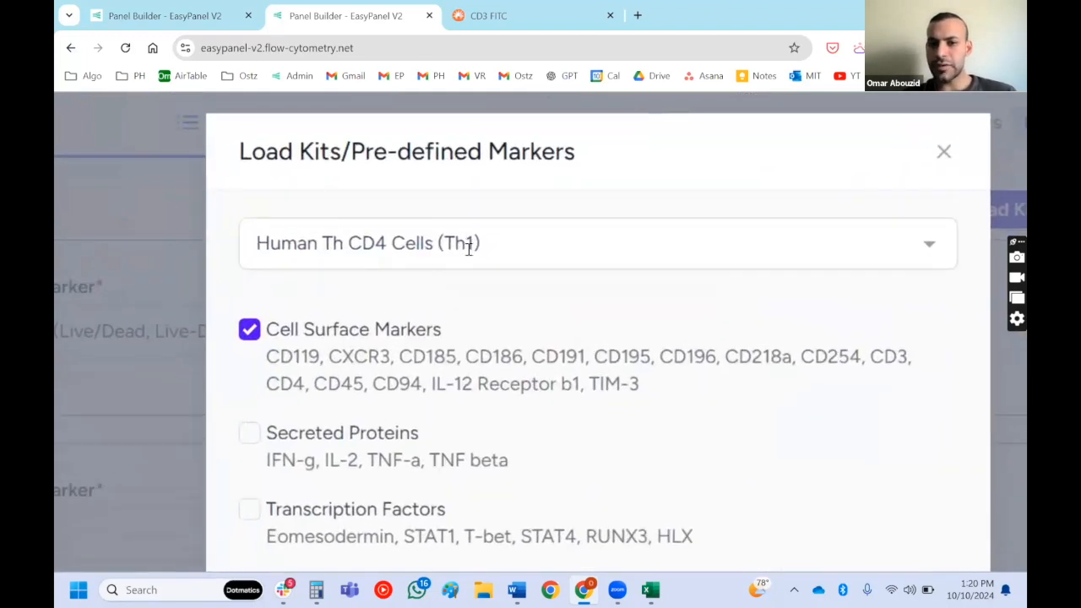
pyautogui.scroll(-2, 469, 249)
pyautogui.moveTo(268, 278); pyautogui.dragTo(640, 312)
pyautogui.moveTo(247, 386); pyautogui.dragTo(504, 382)
pyautogui.moveTo(273, 461); pyautogui.dragTo(625, 464)
pyautogui.click(249, 357)
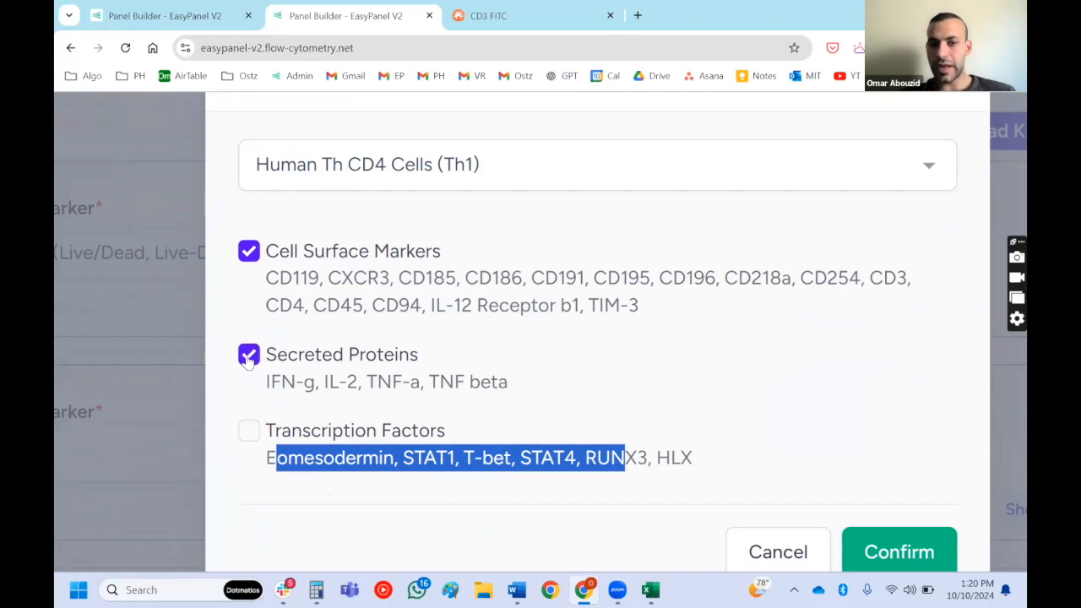
pyautogui.click(696, 456)
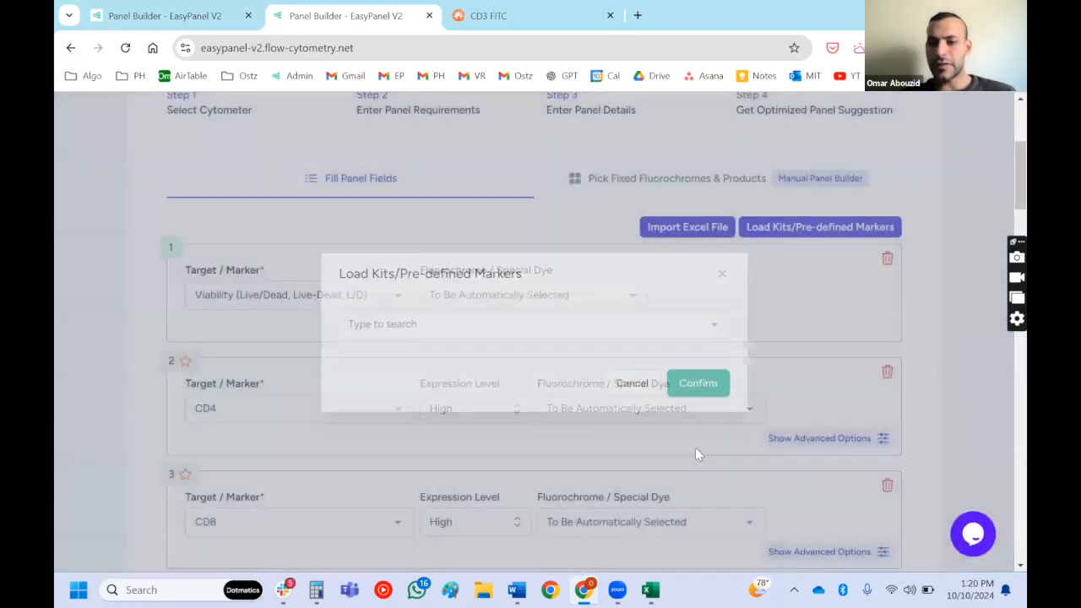
# - Delete several of the loaded Th1 markers from the panel list
pyautogui.scroll(-15, 695, 451)
pyautogui.scroll(-3, 874, 342)
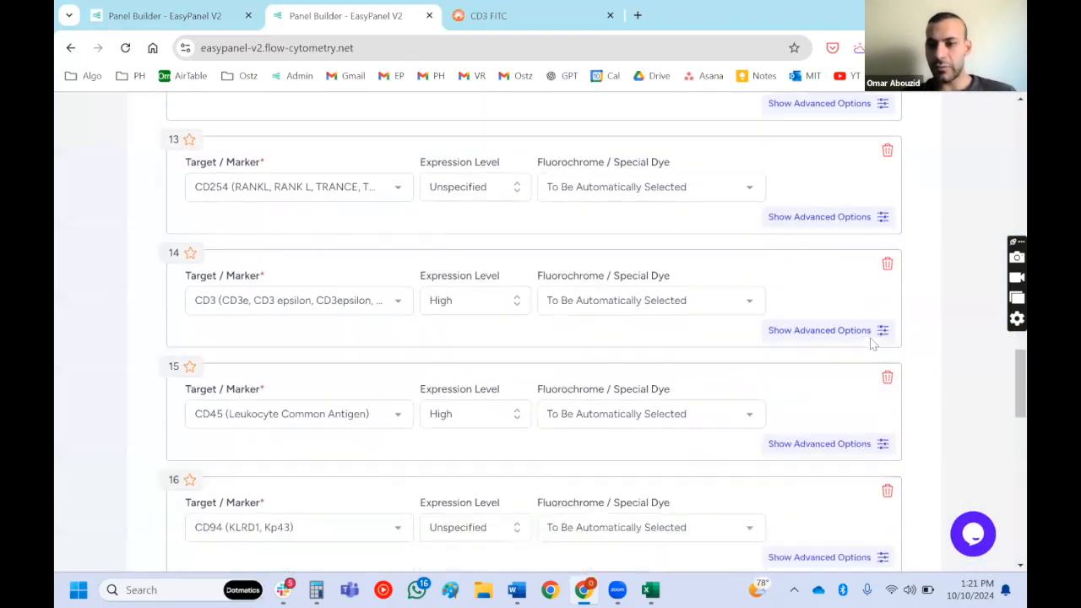
pyautogui.click(887, 369)
pyautogui.click(887, 369)
pyautogui.click(887, 369)
pyautogui.click(886, 369)
pyautogui.scroll(20, 890, 372)
pyautogui.scroll(-3, 889, 373)
pyautogui.scroll(1, 890, 373)
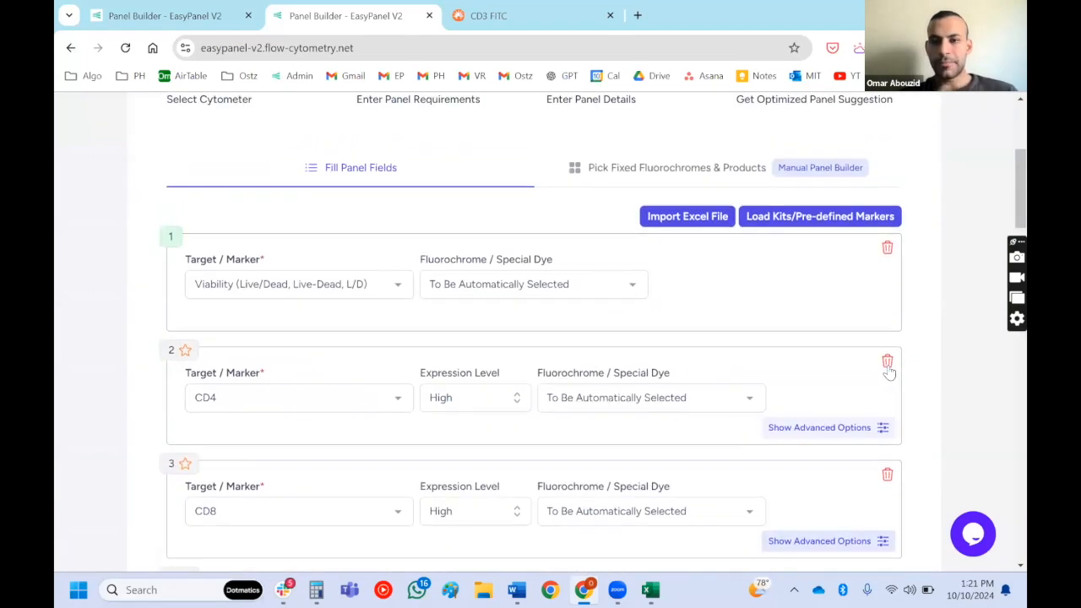
# - Search the pre-defined kits for omip, preview OMIP-069 Version 2 (2024), and leave without loading it
pyautogui.click(813, 218)
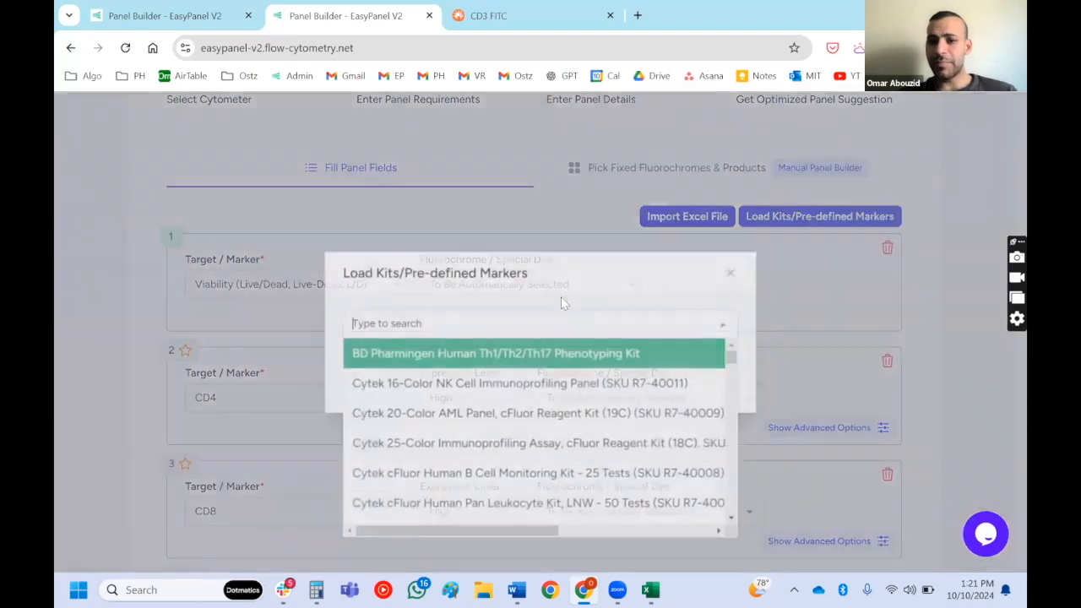
pyautogui.write('omip')
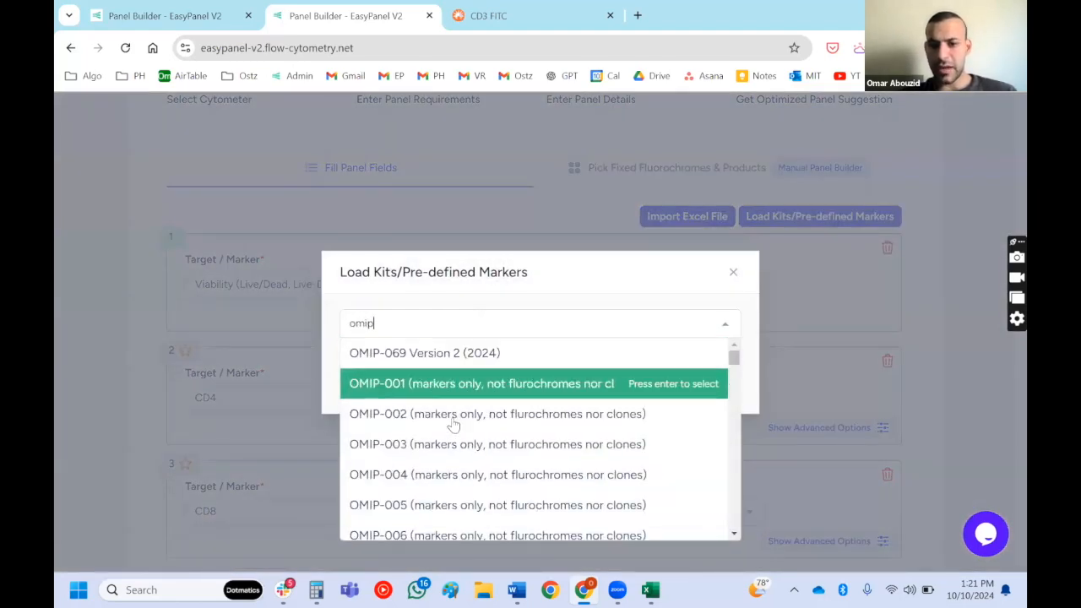
pyautogui.click(457, 369)
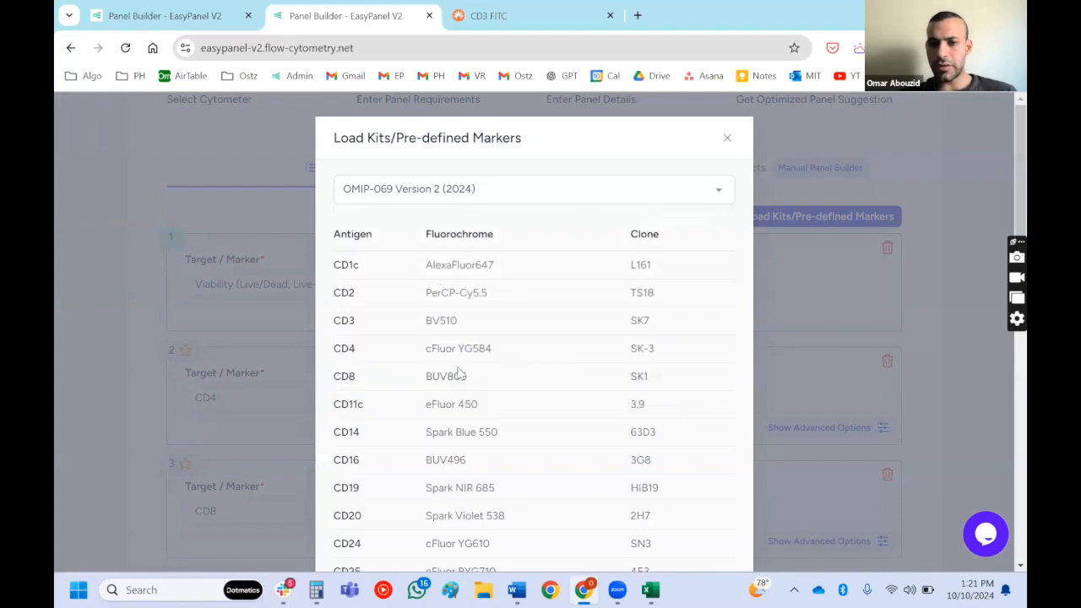
pyautogui.click(726, 137)
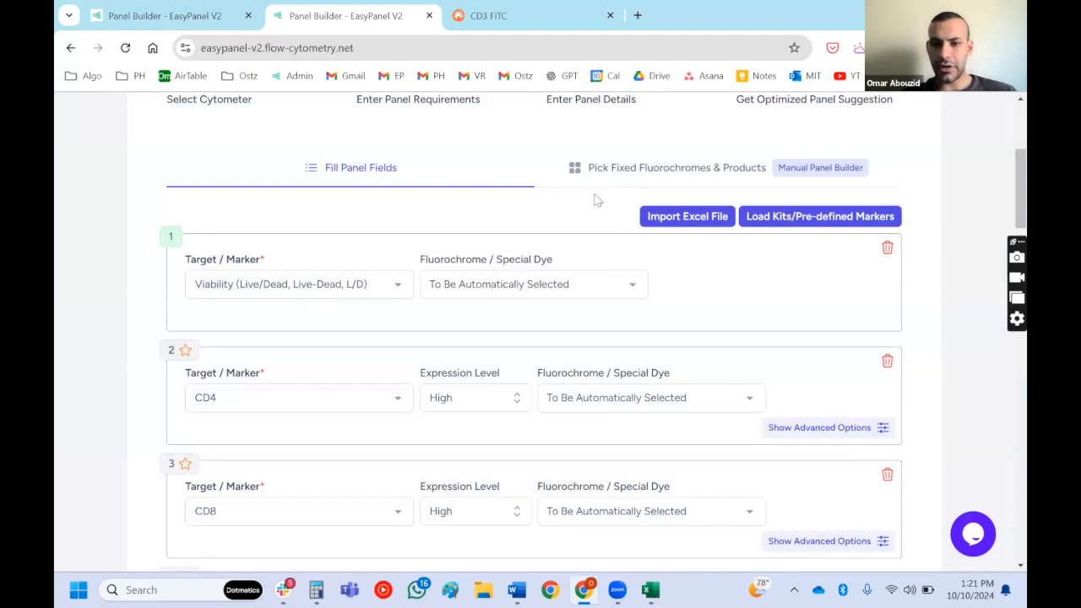
# - Review the markers' expression levels and look at the level options available for CD25 without changing its setting
pyautogui.scroll(-2, 597, 199)
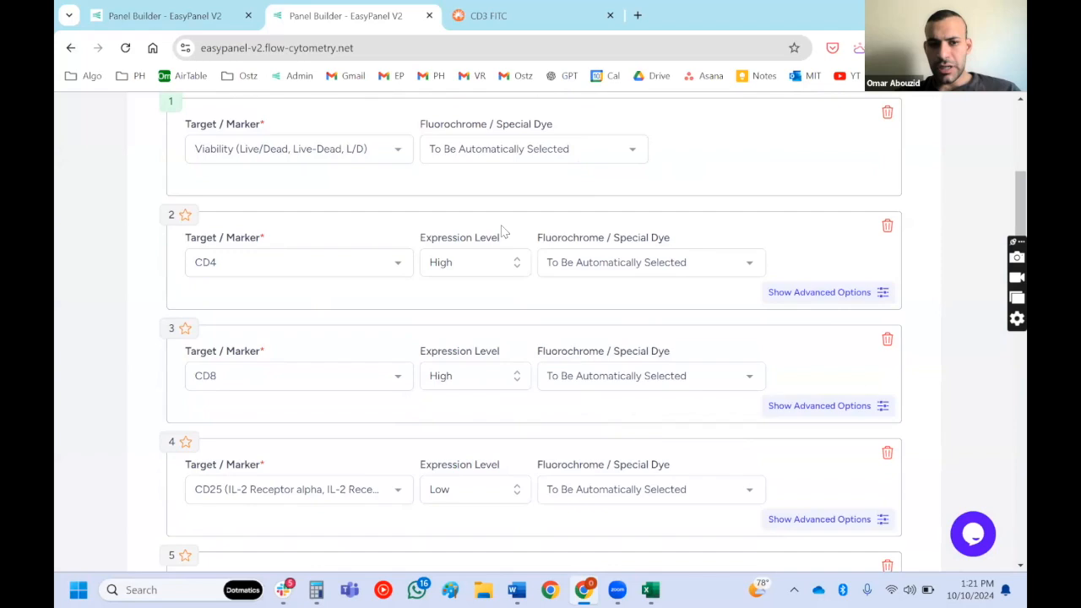
pyautogui.scroll(-1, 503, 229)
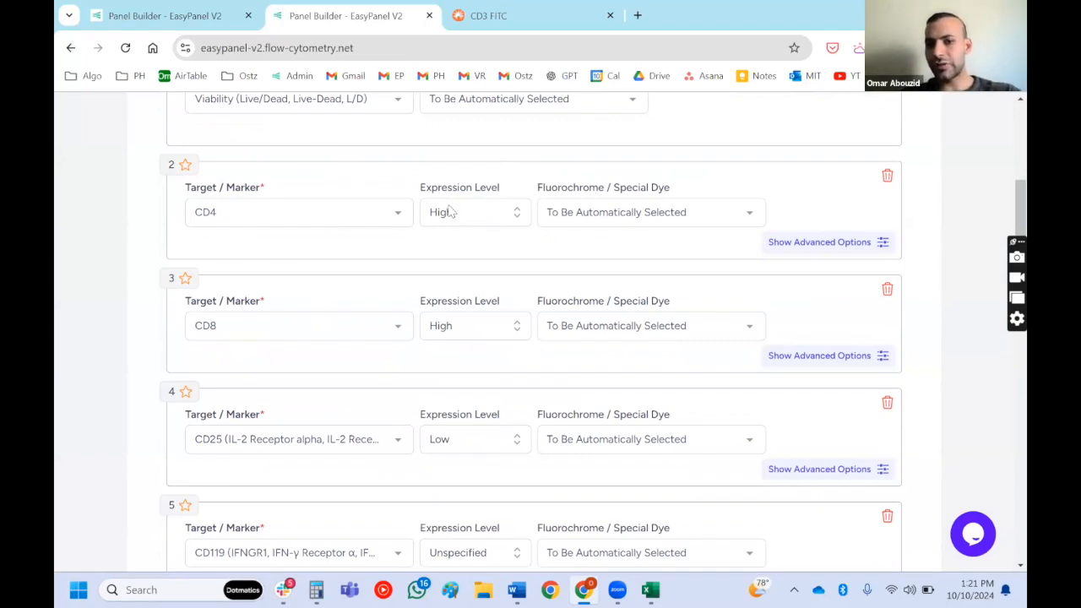
pyautogui.scroll(-1, 450, 212)
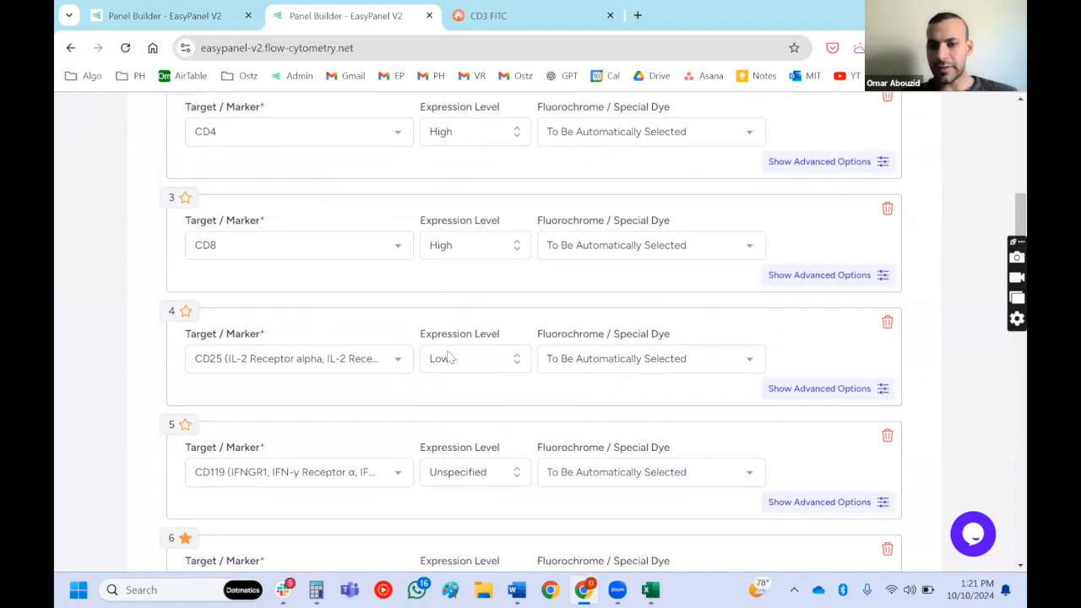
pyautogui.click(449, 358)
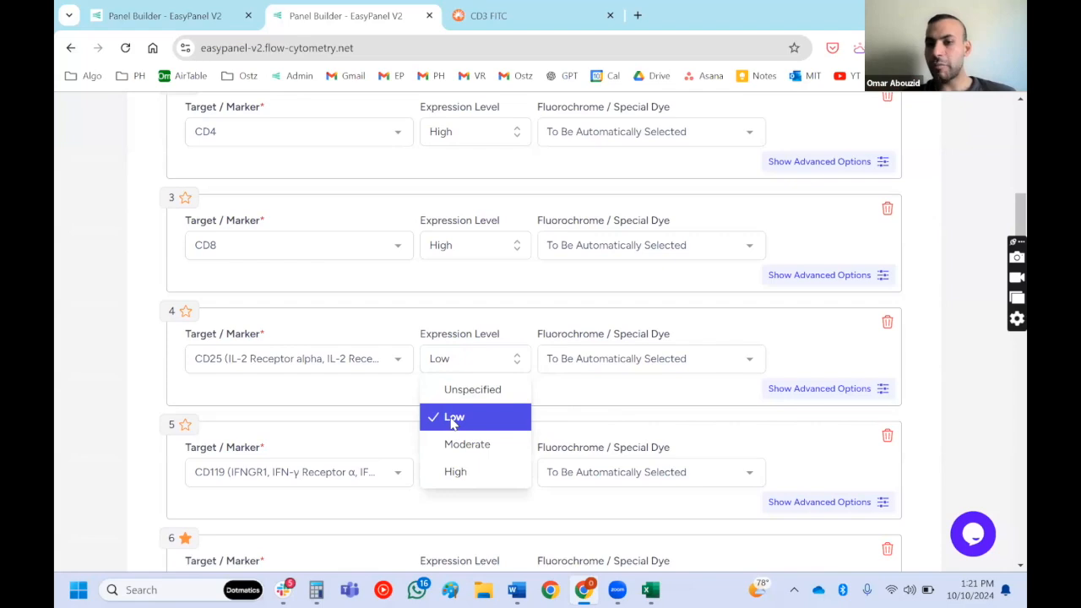
pyautogui.click(613, 402)
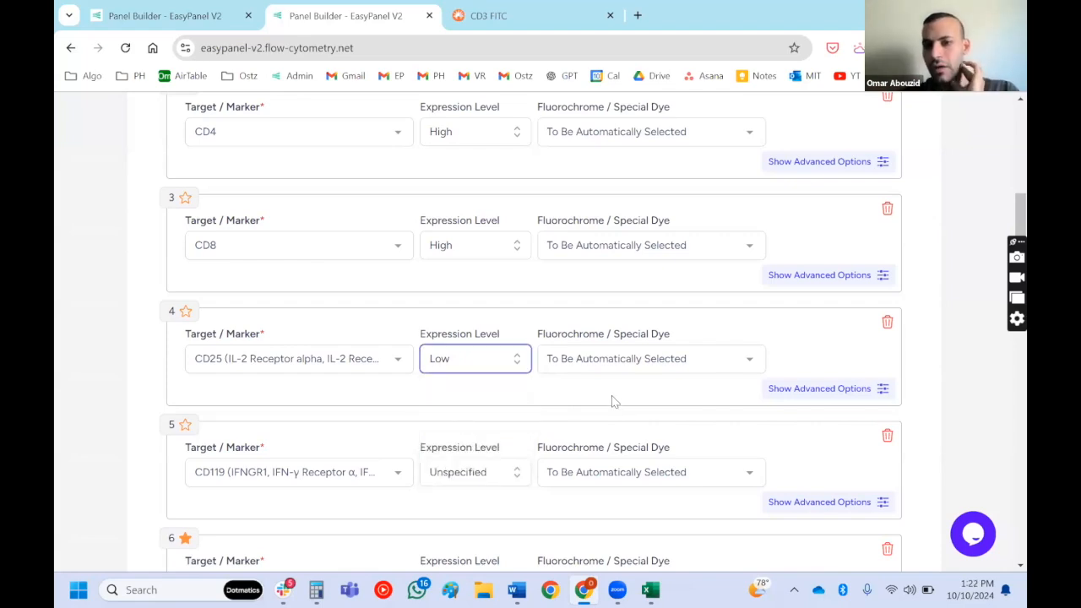
# - Show the advanced options for CD4 and look through its choices for selected and excluded clones
pyautogui.scroll(1, 614, 402)
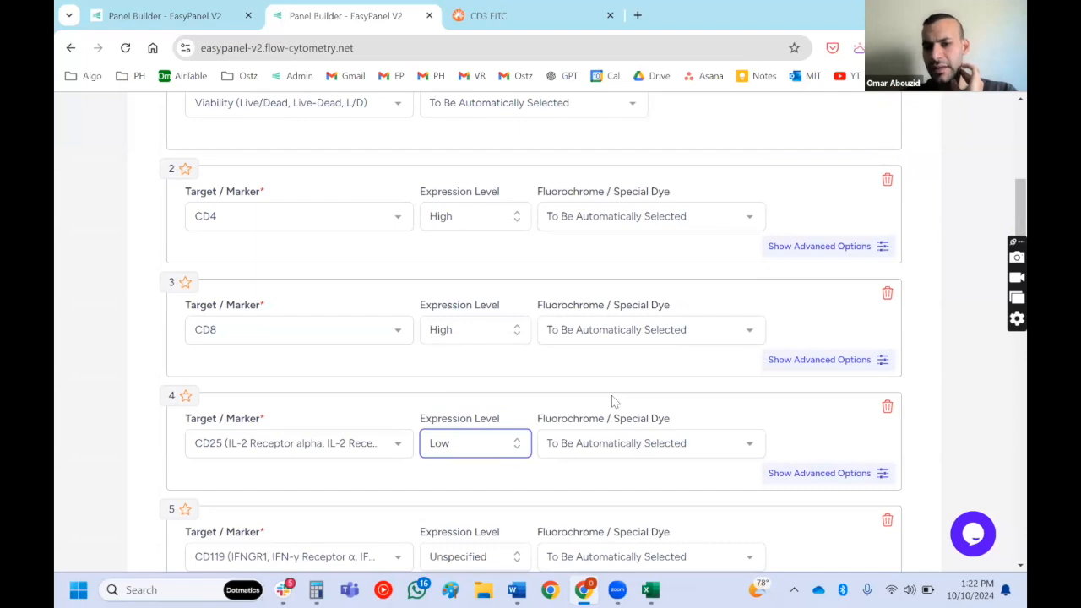
pyautogui.scroll(1, 613, 402)
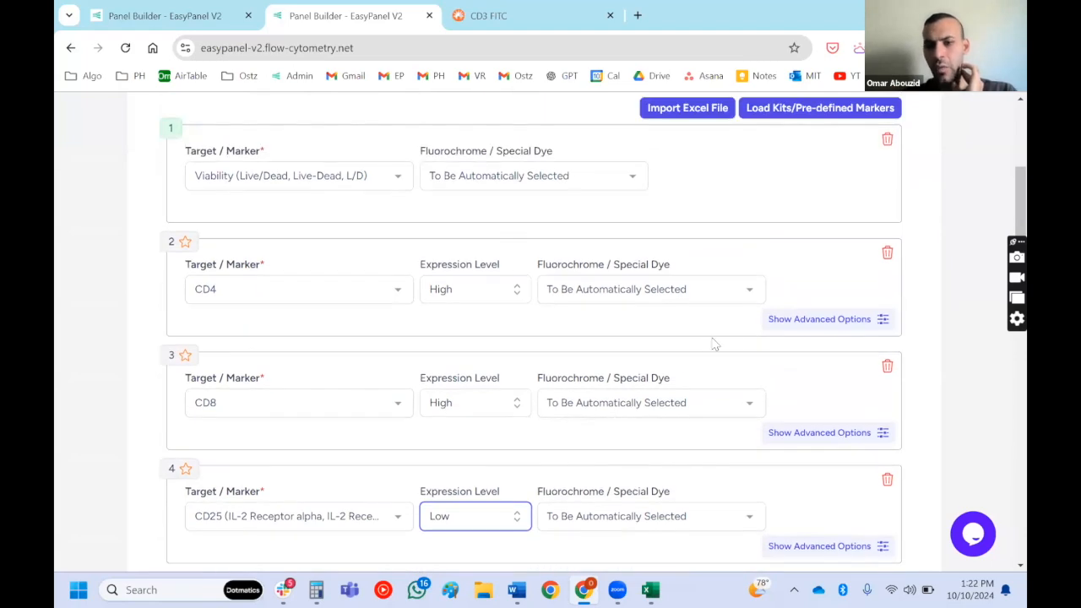
pyautogui.click(797, 320)
pyautogui.scroll(2, 797, 320)
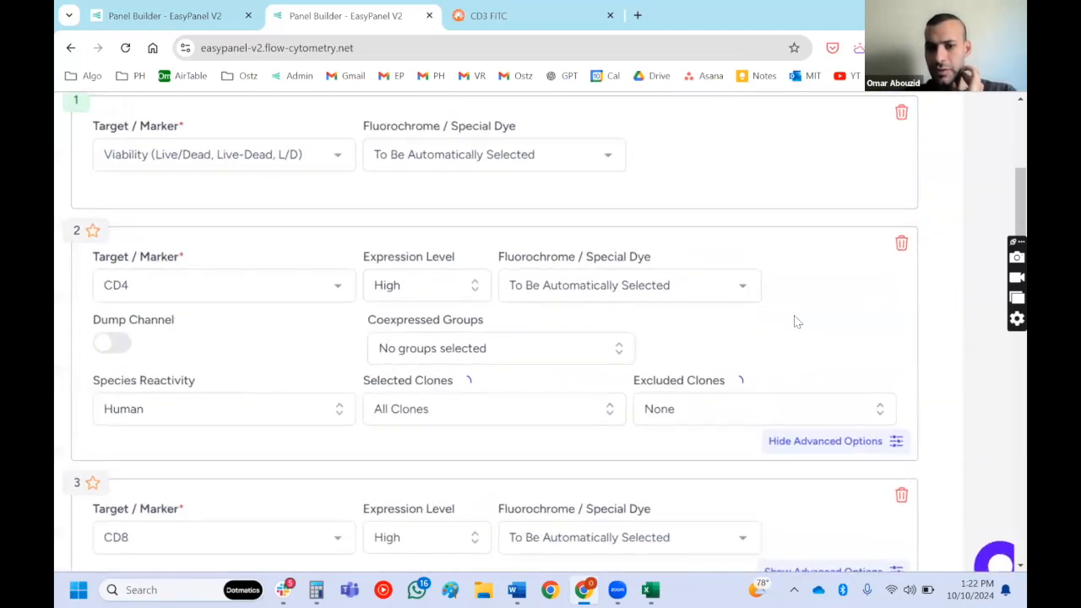
pyautogui.click(595, 422)
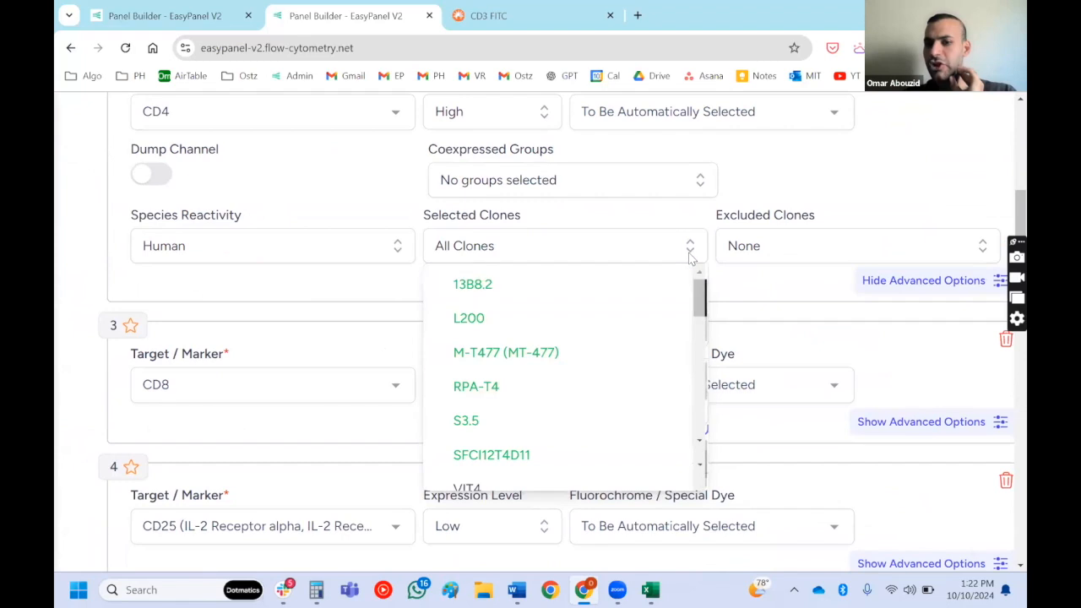
pyautogui.click(756, 255)
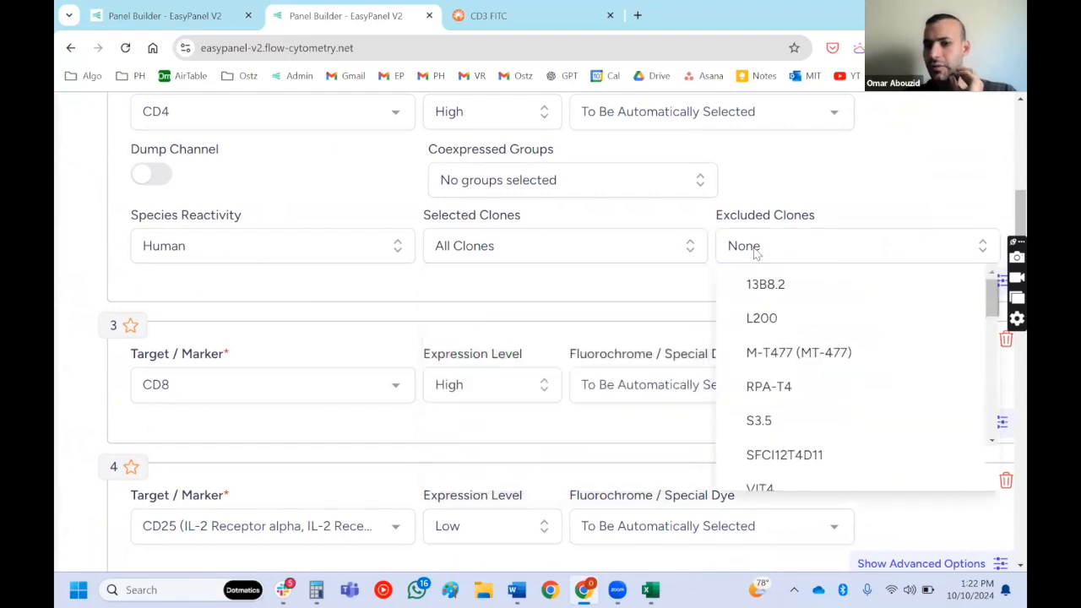
# - Make the CD4 entry a dump channel and add CD19 (BCR, ABL) as its second target
pyautogui.click(151, 175)
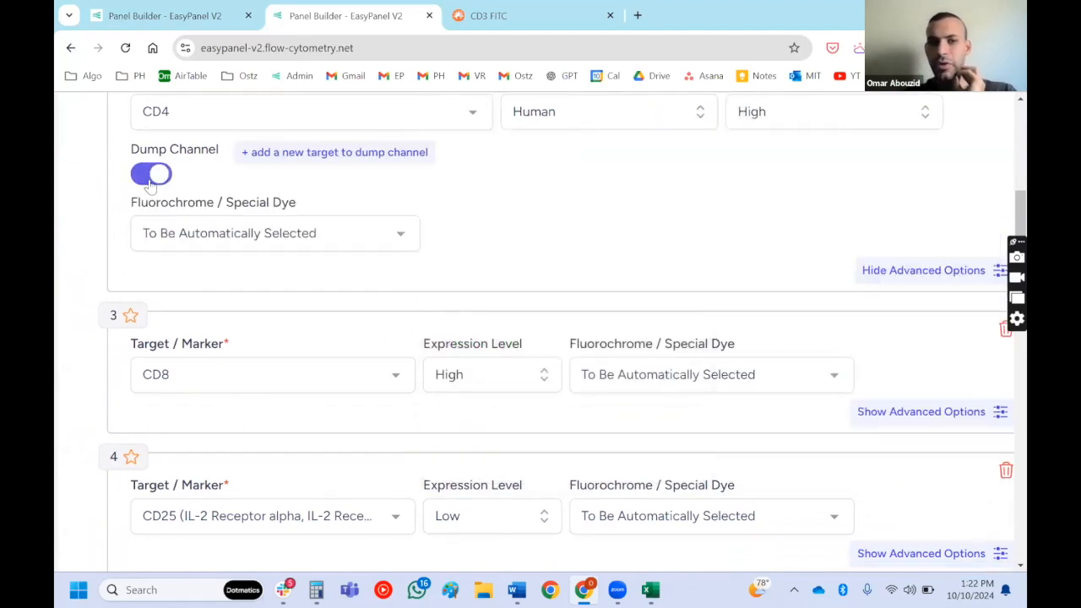
pyautogui.scroll(1, 188, 205)
pyautogui.click(272, 231)
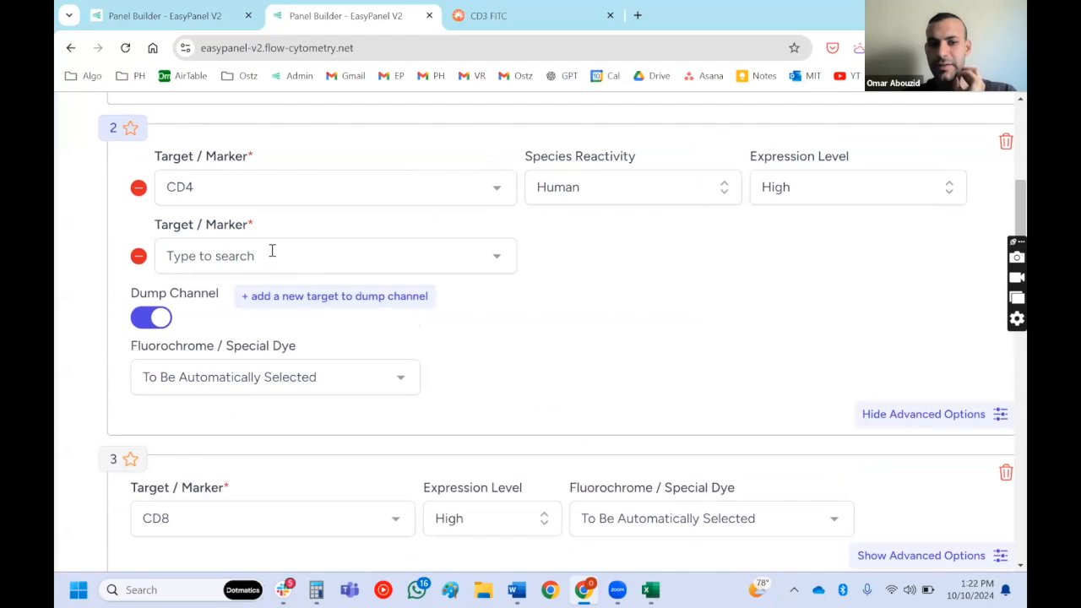
pyautogui.click(272, 251)
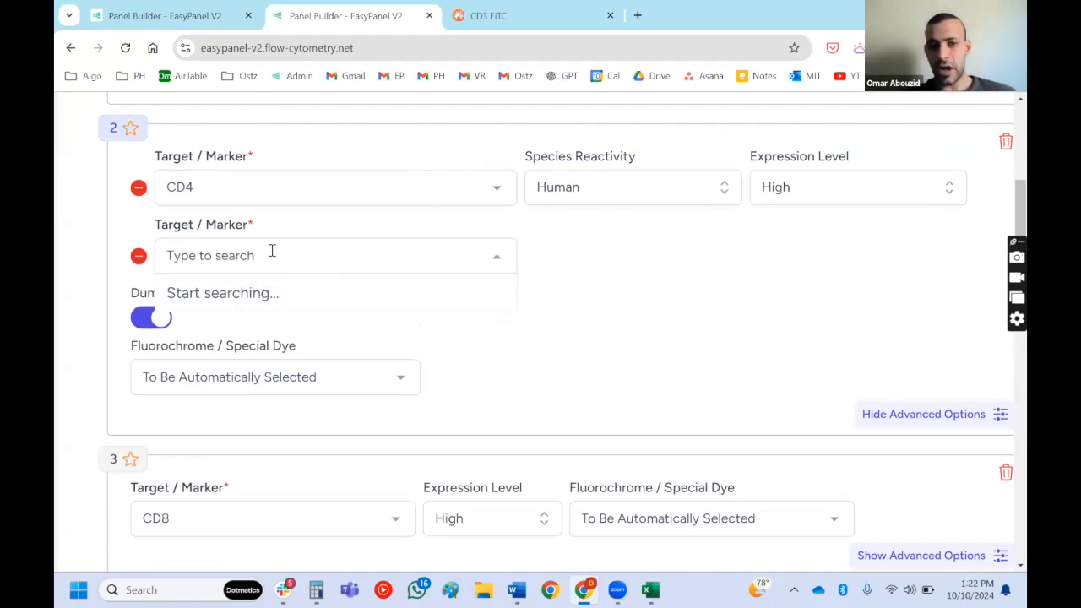
pyautogui.write('cd19')
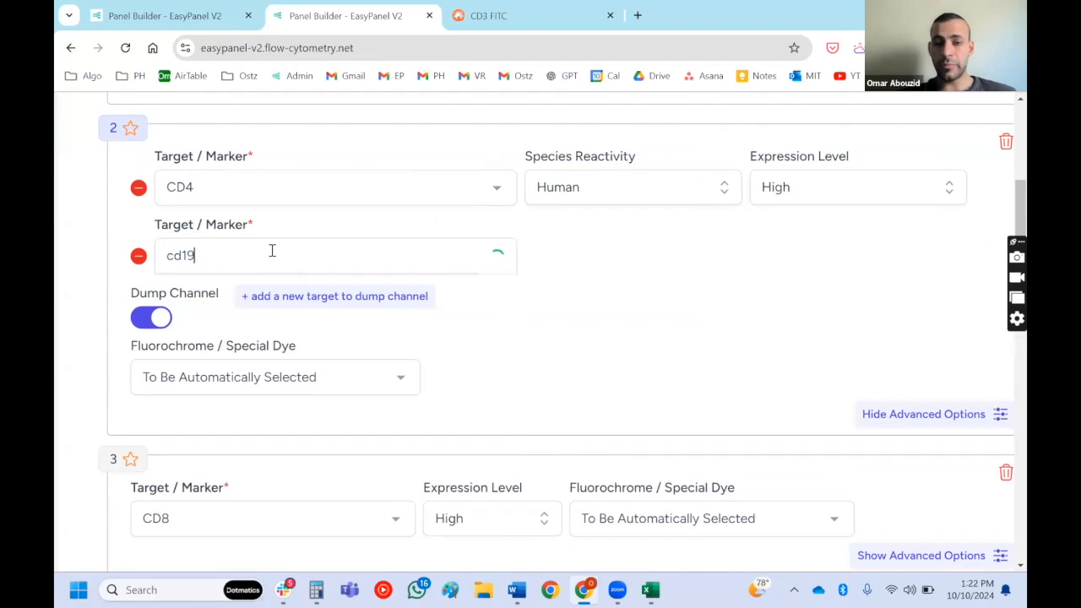
pyautogui.press('Return')
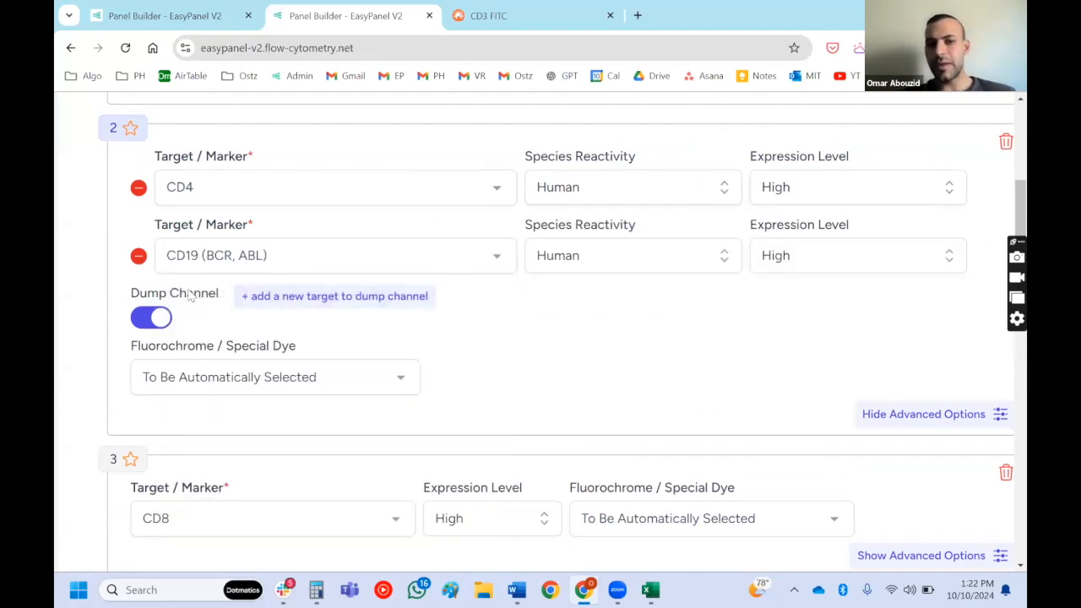
# - Remove CD19 from the dump channel and turn the dump channel off for CD4
pyautogui.click(138, 258)
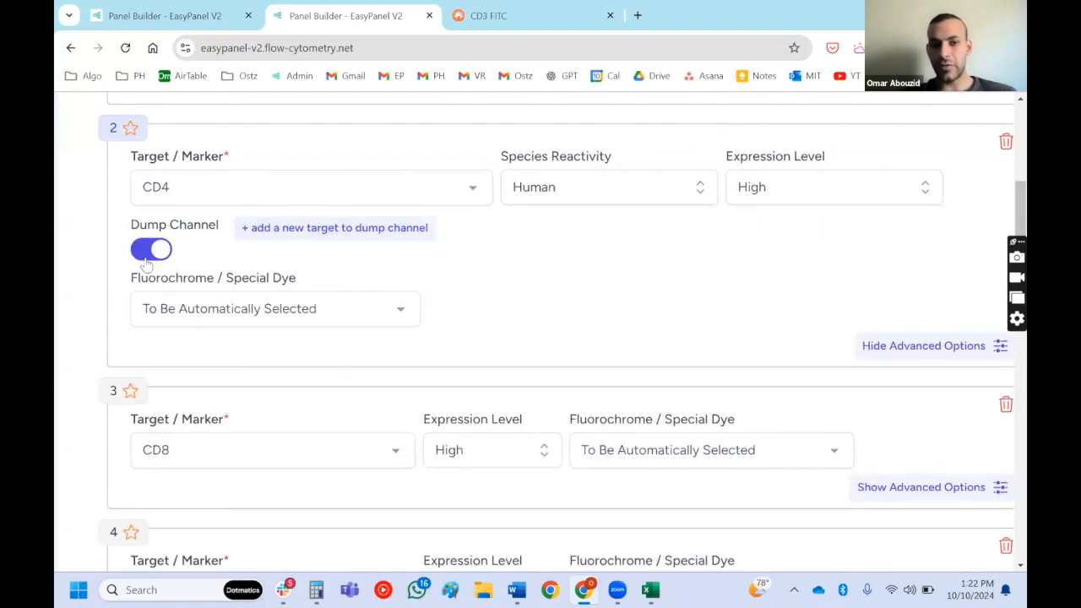
pyautogui.click(145, 255)
# - Look at the coexpressed group choices for CD4 without assigning a group
pyautogui.click(497, 266)
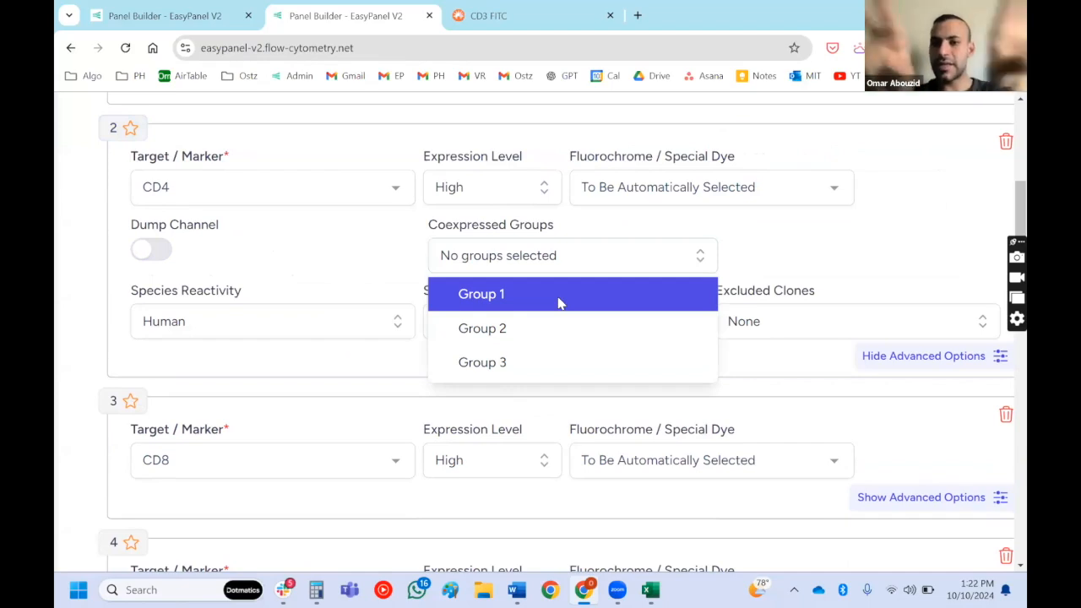
pyautogui.click(870, 232)
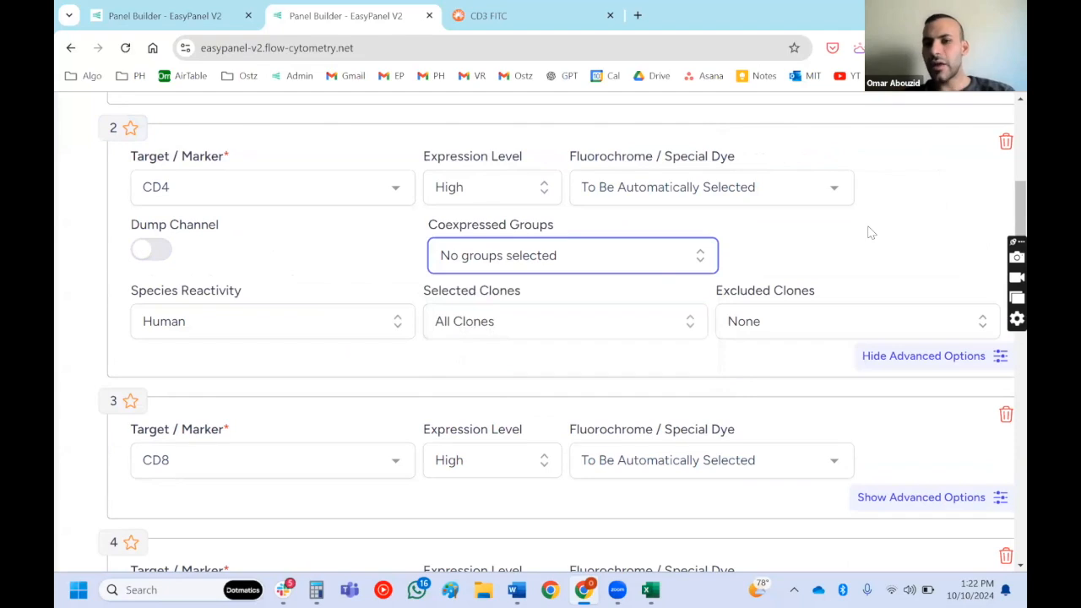
pyautogui.scroll(-3, 870, 233)
pyautogui.scroll(1, 871, 233)
pyautogui.scroll(-1, 871, 233)
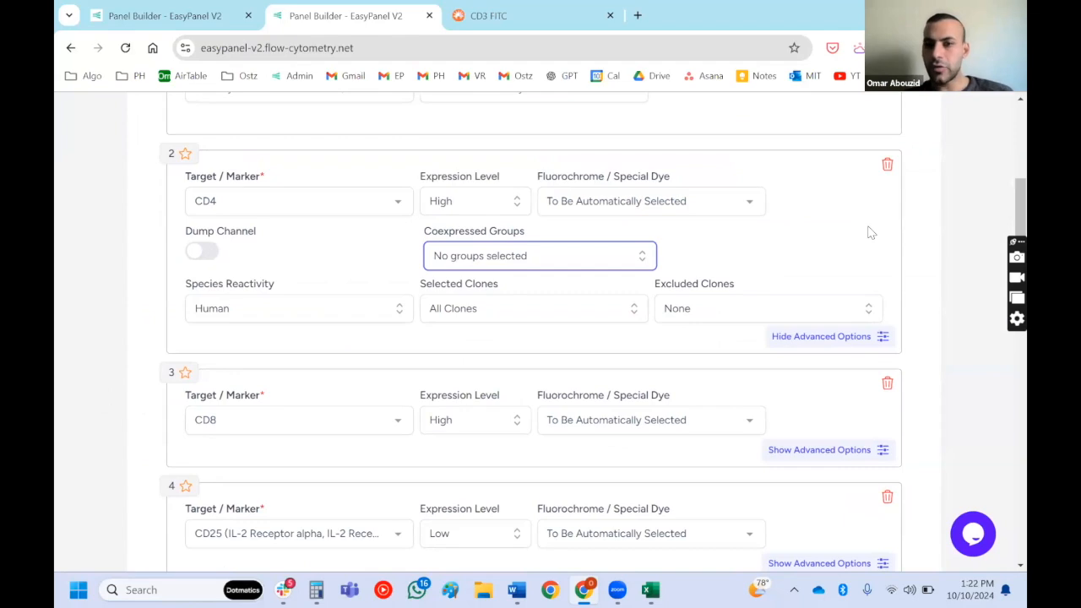
pyautogui.scroll(3, 870, 233)
pyautogui.scroll(-2, 871, 234)
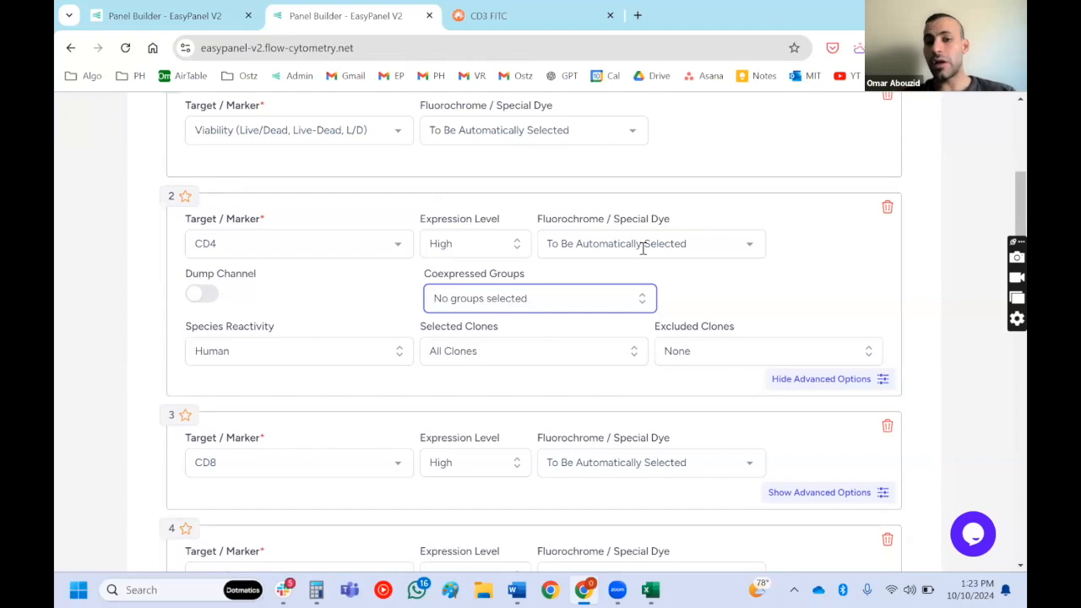
# - Set the fluorochrome of CD25 to PerCP
pyautogui.scroll(-3, 642, 247)
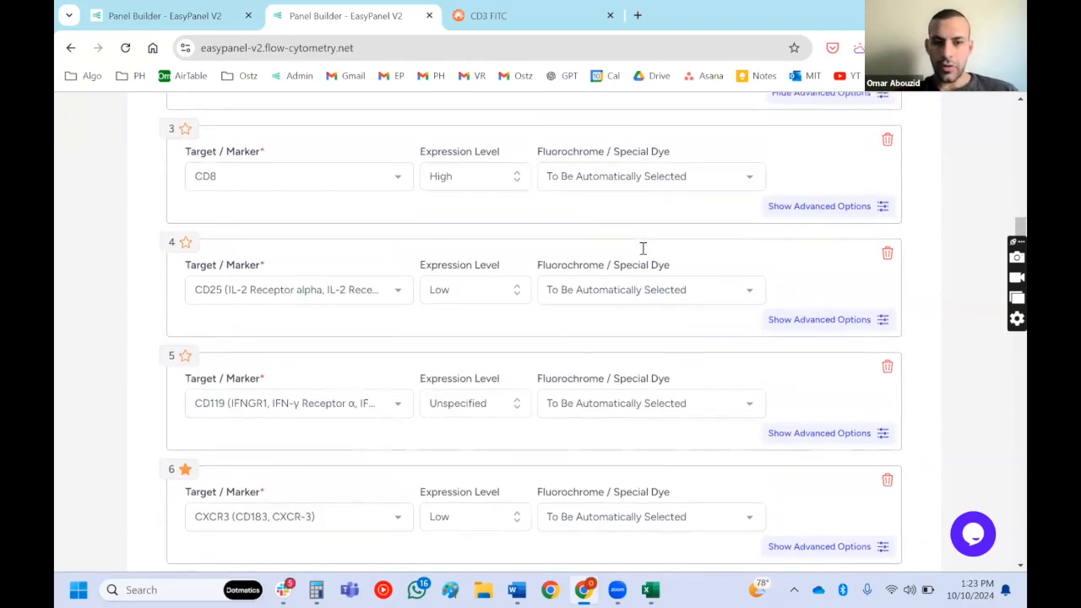
pyautogui.click(622, 248)
pyautogui.write('perc')
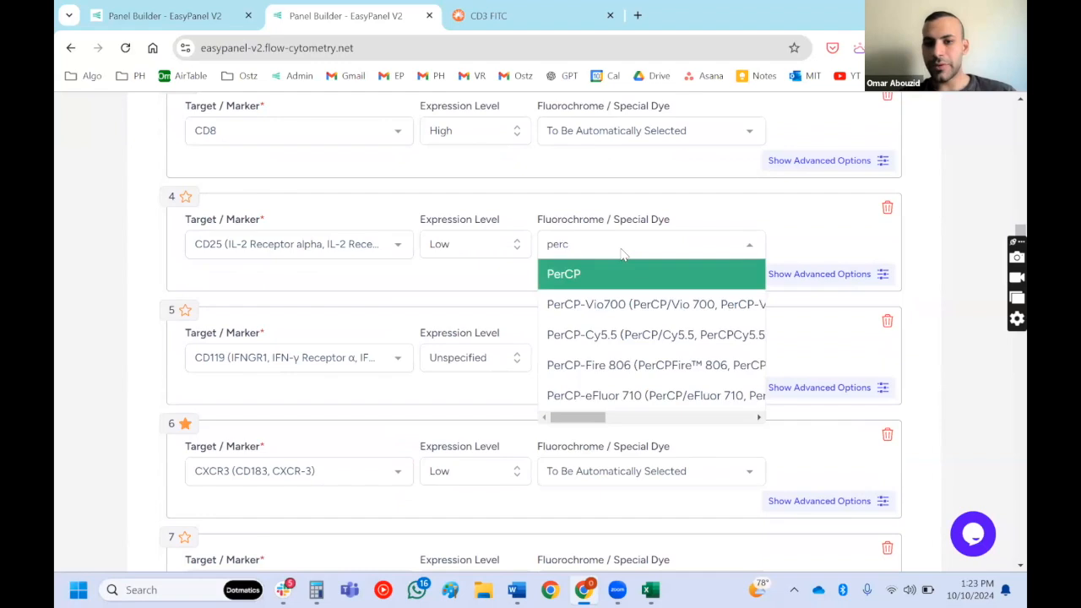
pyautogui.press('Return')
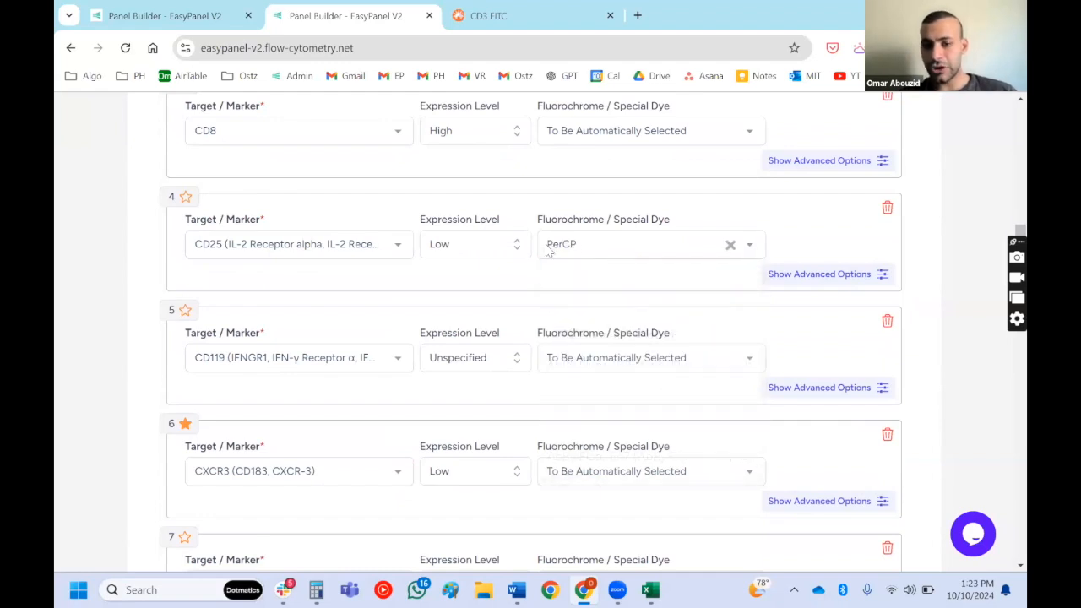
# - Set the fluorochrome of CD119 to PerCP-Cy5.5
pyautogui.scroll(-2, 549, 244)
pyautogui.click(595, 217)
pyautogui.write('[e')
pyautogui.press('BackSpace')
pyautogui.press('BackSpace')
pyautogui.write('percp')
pyautogui.press('Down')
pyautogui.press('Down')
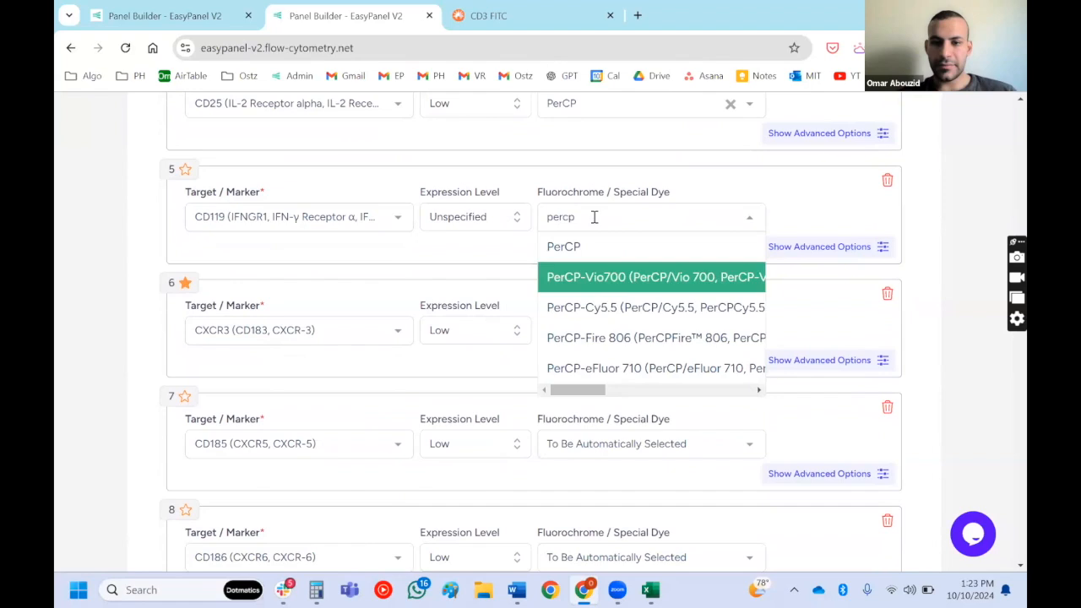
pyautogui.press('Return')
# - Set the fluorochrome of CXCR3 to PerCP-Vio700
pyautogui.click(595, 325)
pyautogui.write('percp')
pyautogui.press('Down')
pyautogui.press('Down')
pyautogui.press('Up')
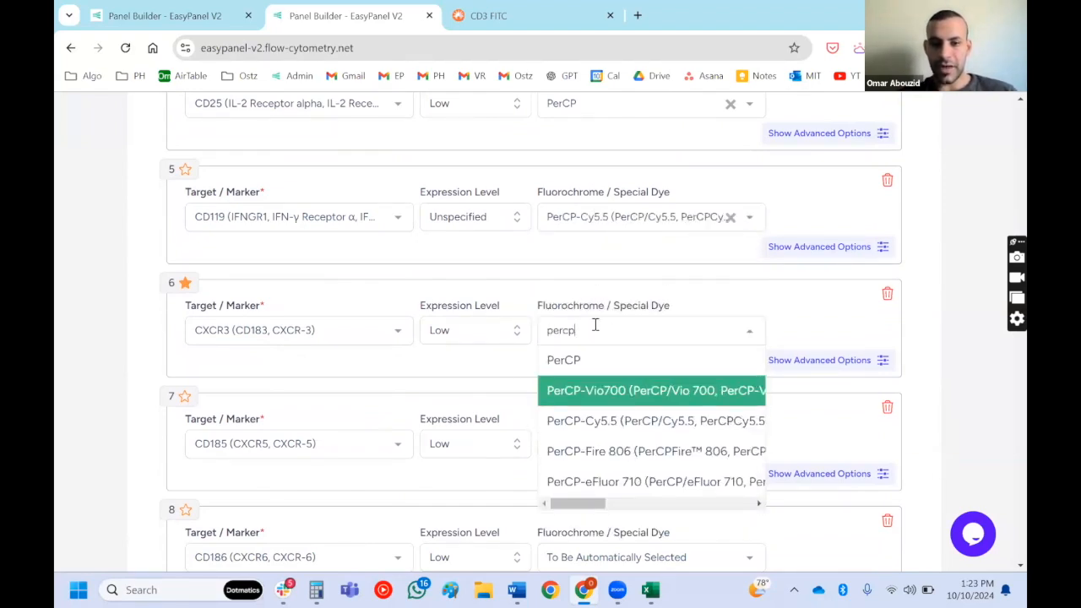
pyautogui.press('Return')
# - Set the fluorochrome of CD185 to PerCP-eFluor 710
pyautogui.scroll(-2, 596, 321)
pyautogui.click(596, 319)
pyautogui.write('perc')
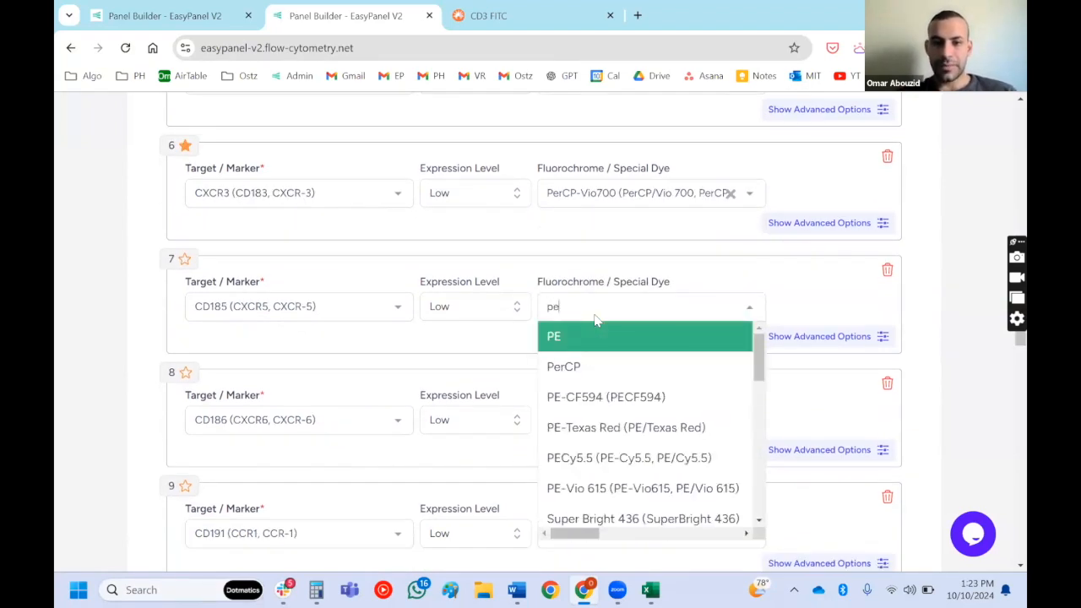
pyautogui.press('Down')
pyautogui.press('Down')
pyautogui.press('Down')
pyautogui.press('Down')
pyautogui.press('Return')
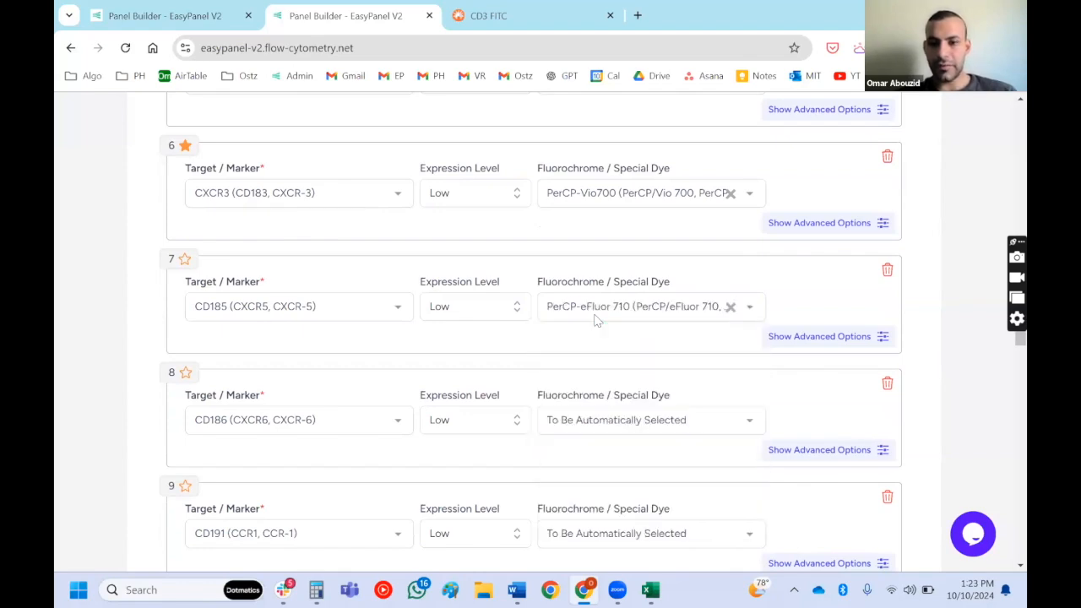
# - Delete the last marker from the panel list and compute the optimized panel suggestion
pyautogui.scroll(3, 595, 317)
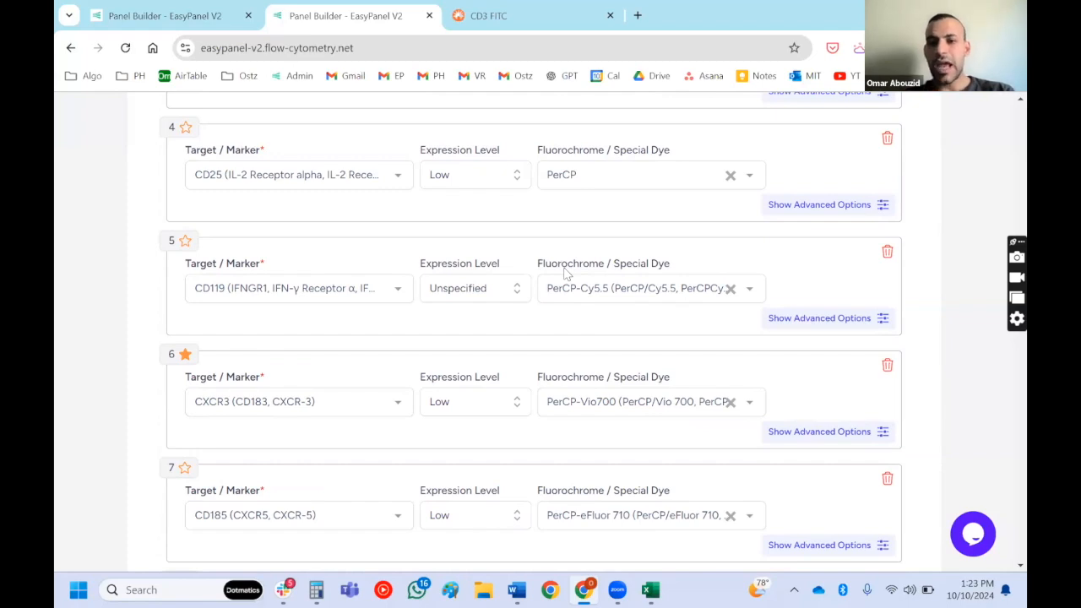
pyautogui.scroll(-1, 565, 273)
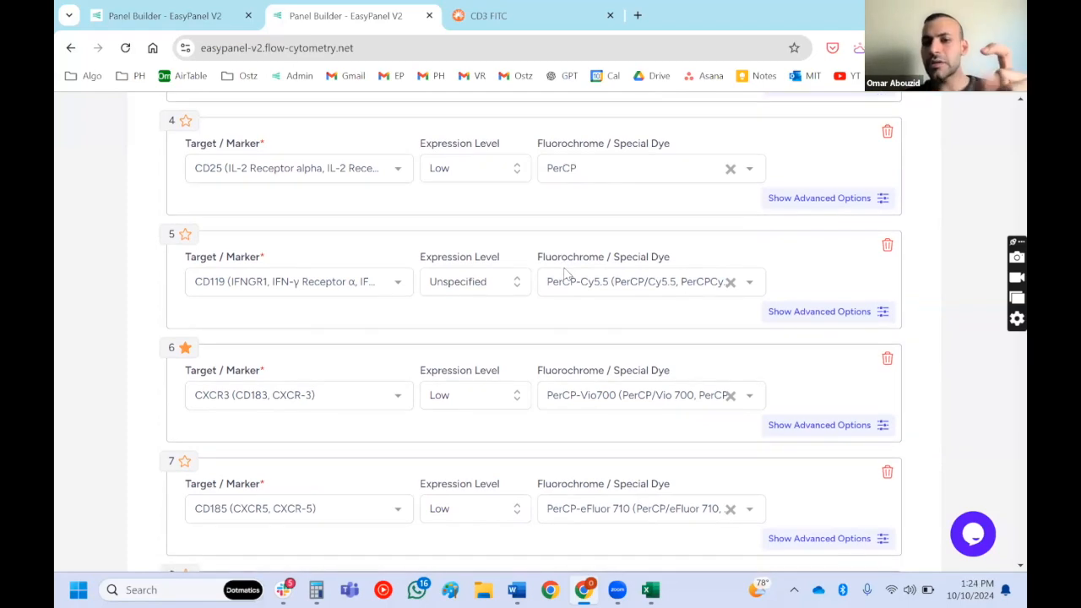
pyautogui.scroll(-1, 568, 274)
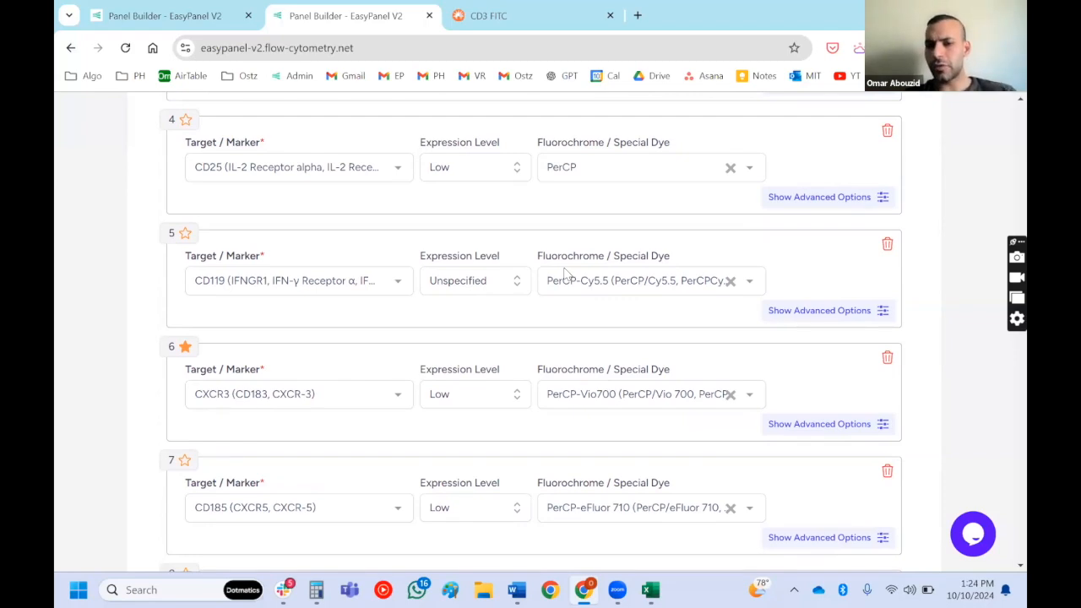
pyautogui.scroll(-1, 566, 273)
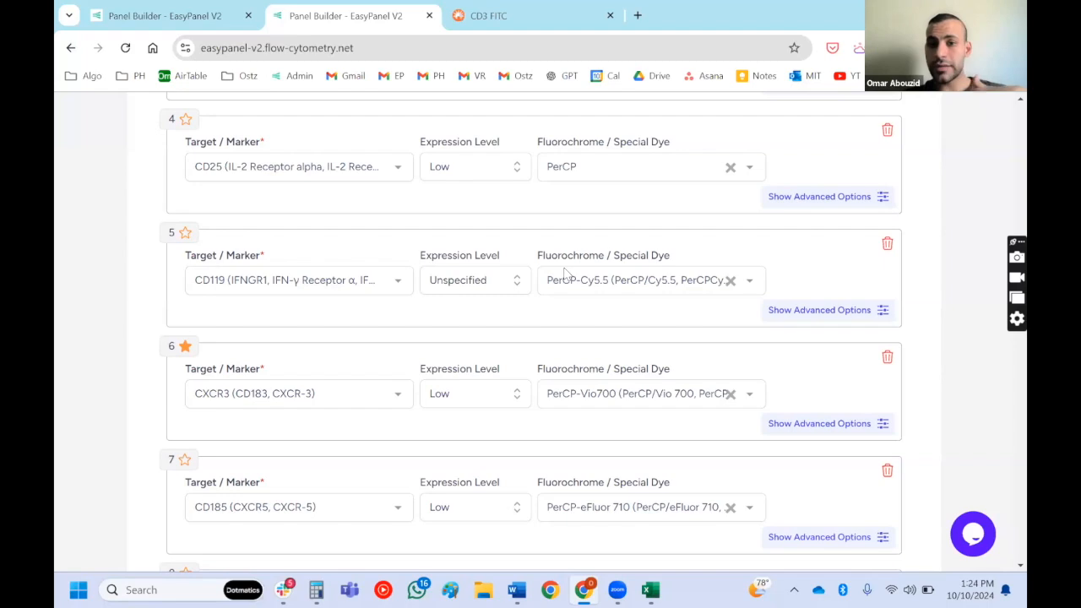
pyautogui.scroll(-17, 564, 271)
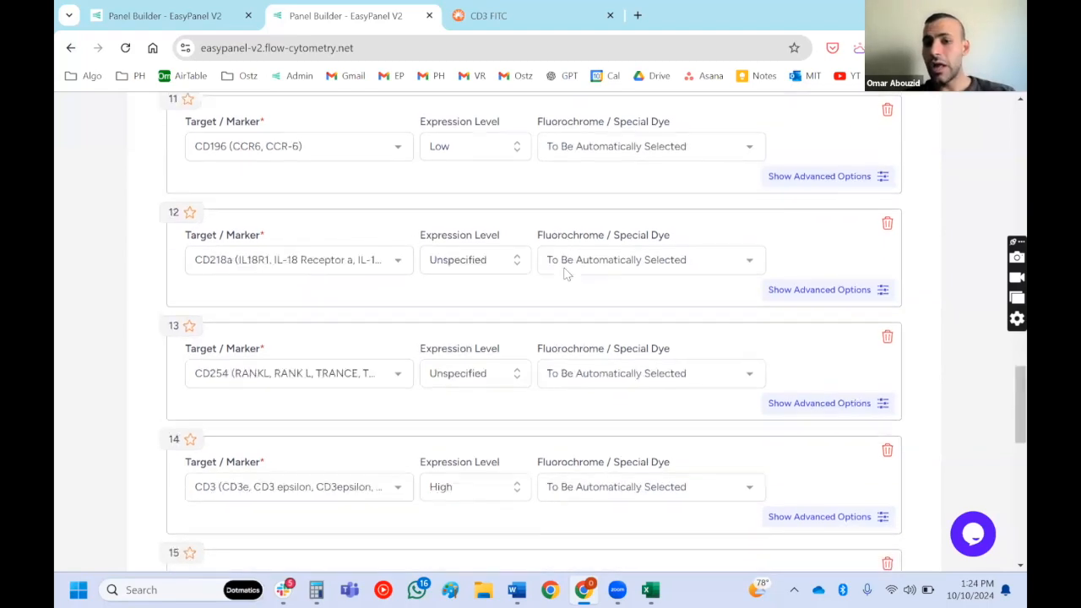
pyautogui.click(887, 188)
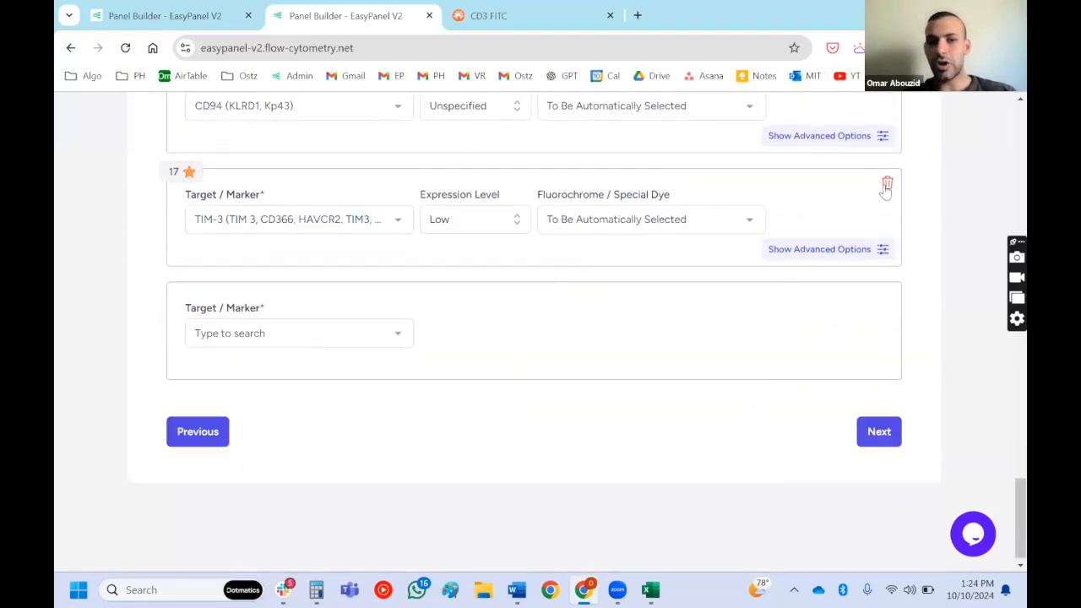
pyautogui.click(865, 439)
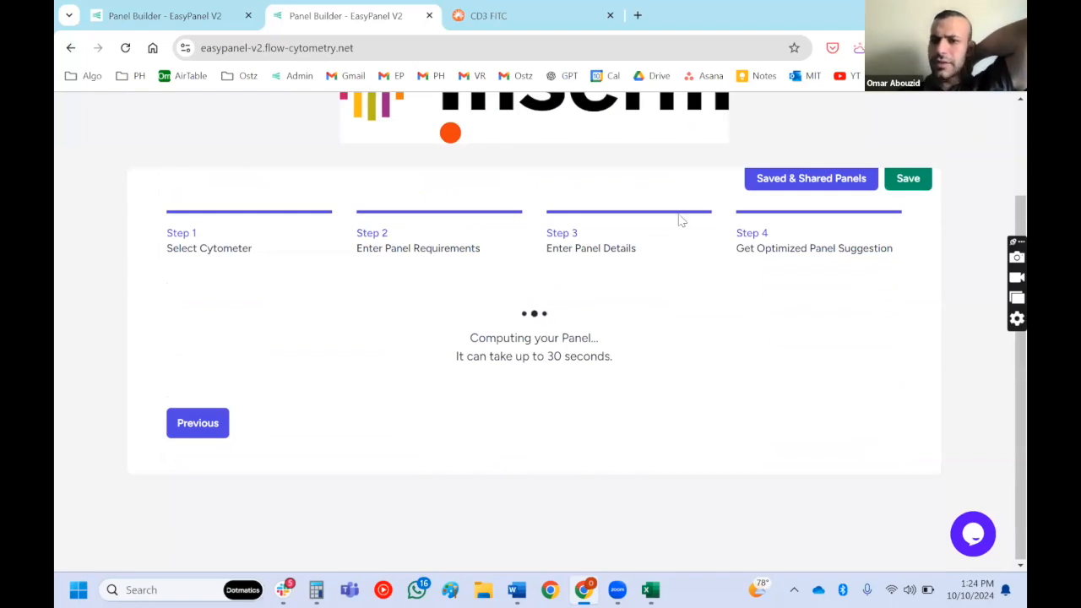
# - Examine the computed Aurora 5L panel, its quality scores, recommendations and emission spectra chart
pyautogui.scroll(3, 611, 326)
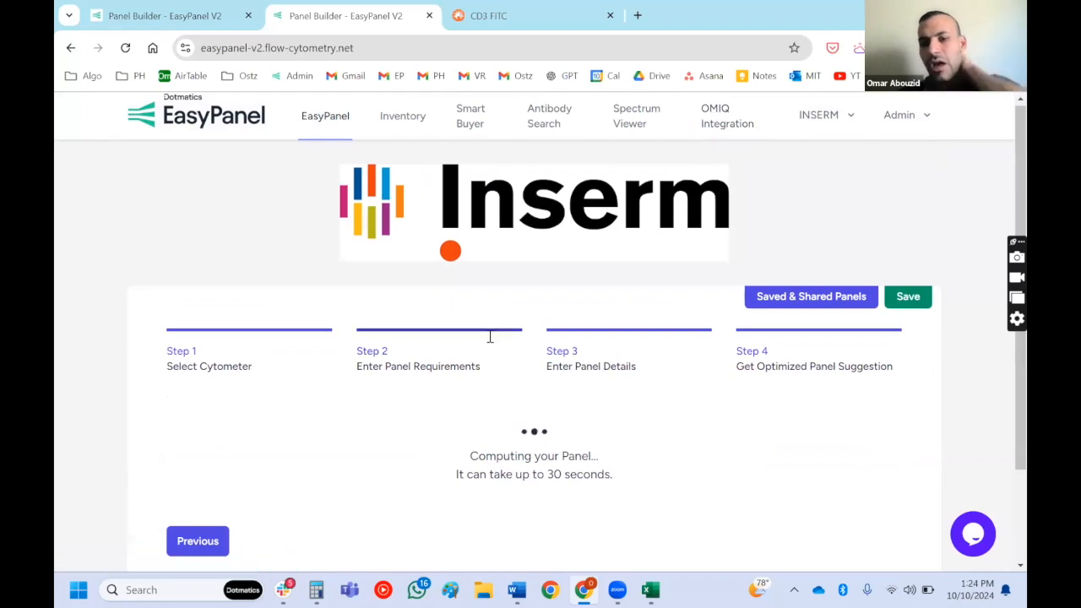
pyautogui.scroll(-2, 490, 340)
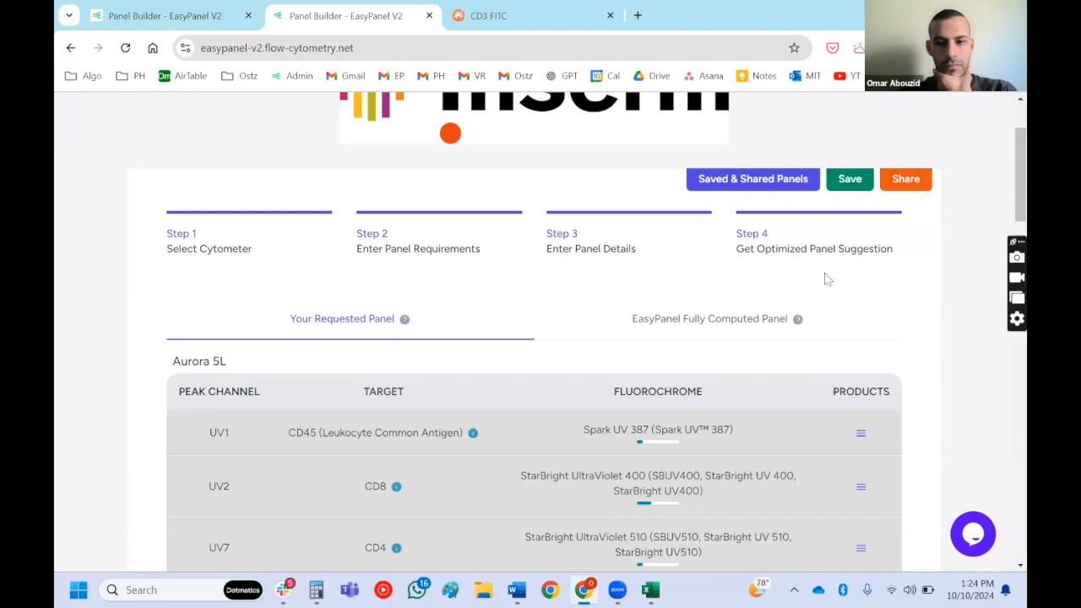
pyautogui.scroll(-20, 827, 278)
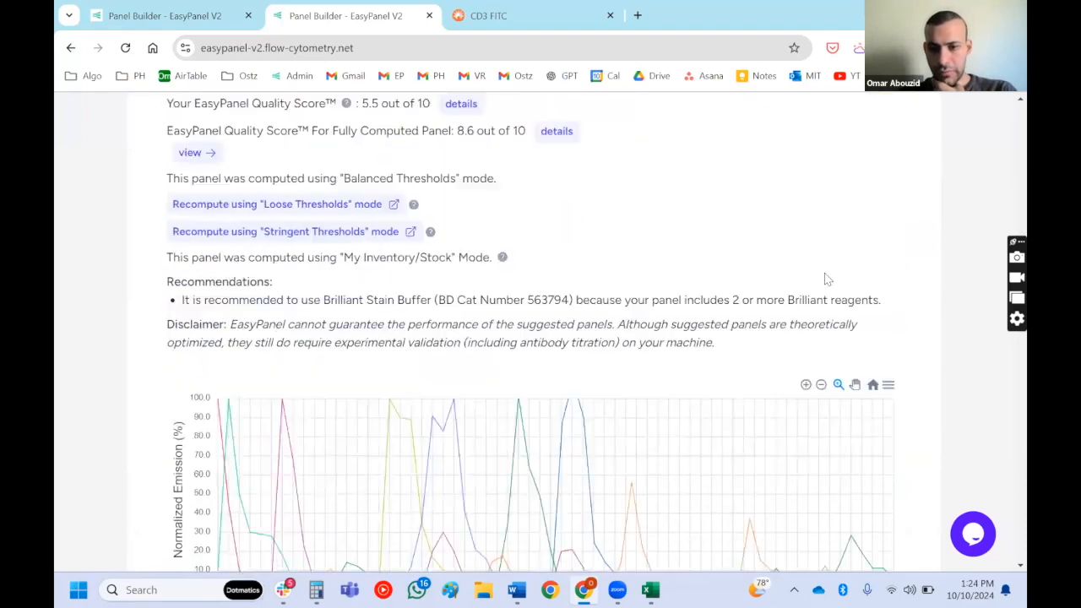
pyautogui.scroll(-2, 827, 279)
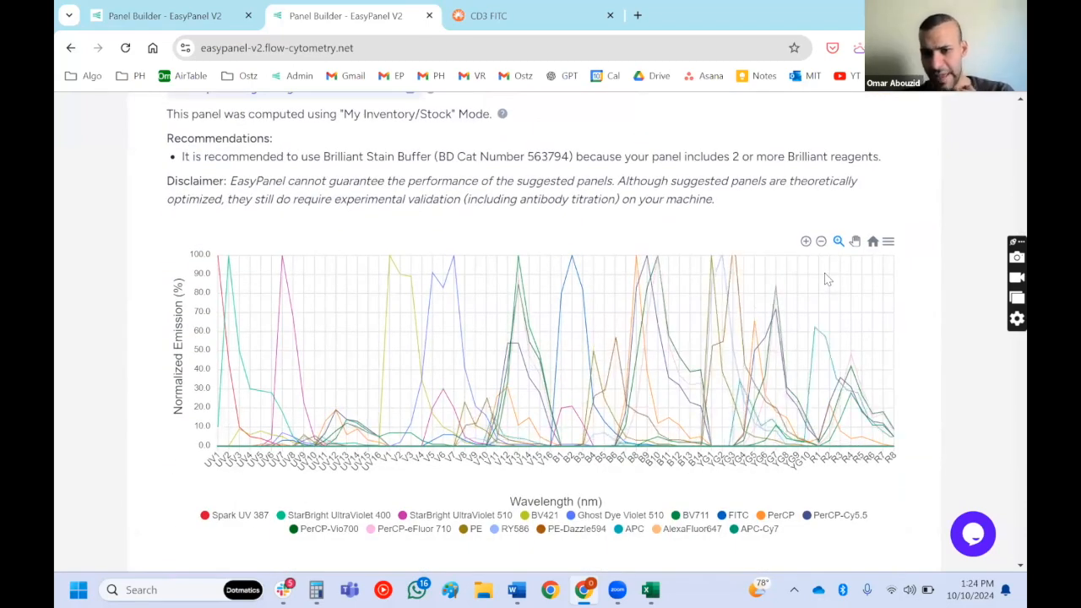
pyautogui.scroll(-2, 827, 279)
pyautogui.scroll(4, 827, 279)
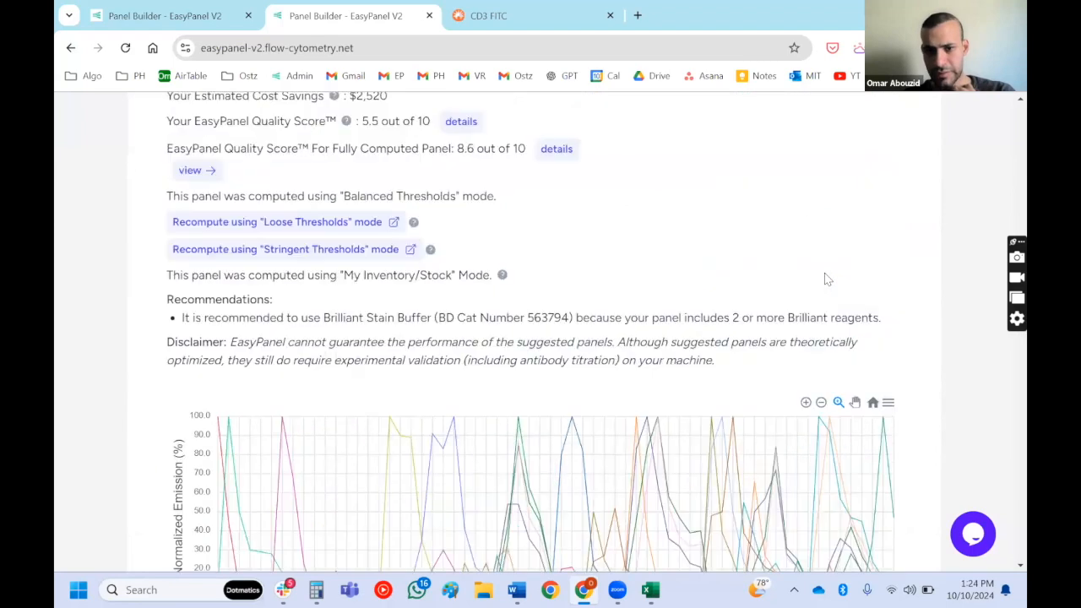
pyautogui.scroll(-1, 827, 279)
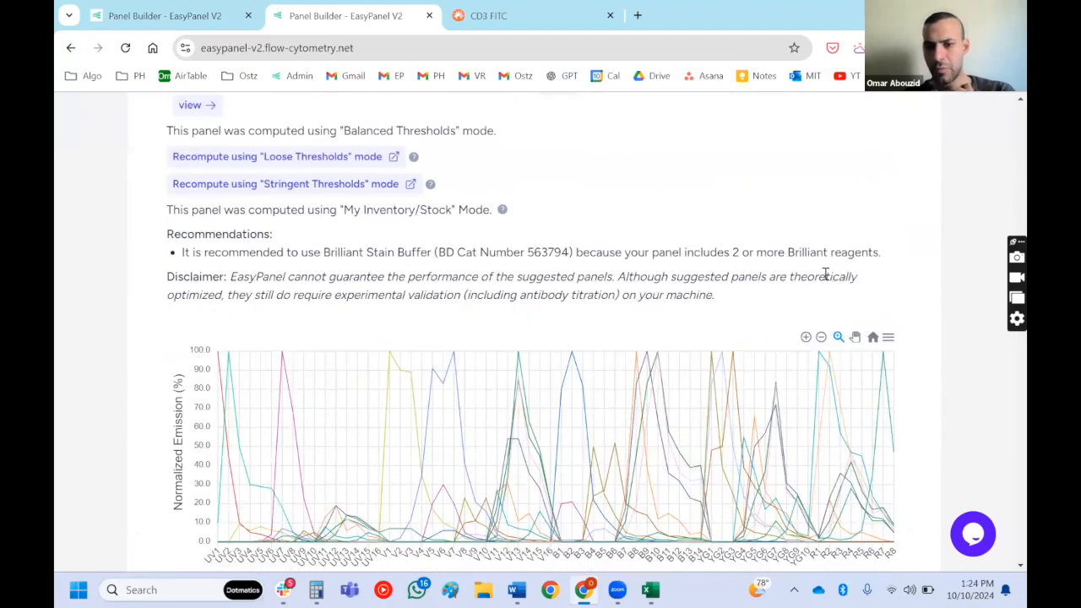
# - Examine the requested Aurora 5L panel's marker expression levels, fluorochrome brightness scores and in-stock product indicators
pyautogui.scroll(15, 825, 273)
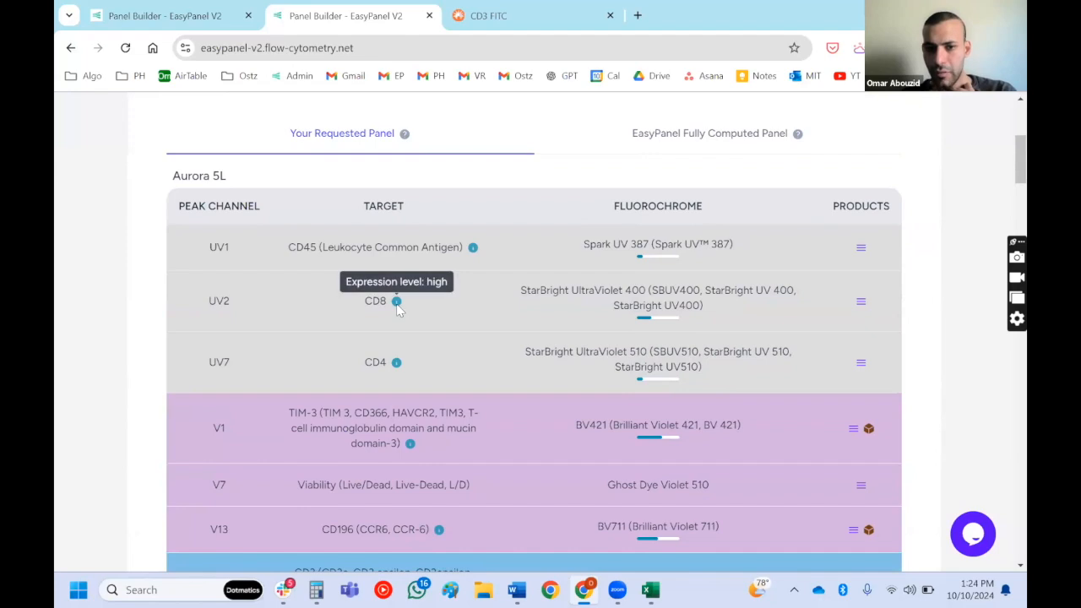
pyautogui.moveTo(397, 366)
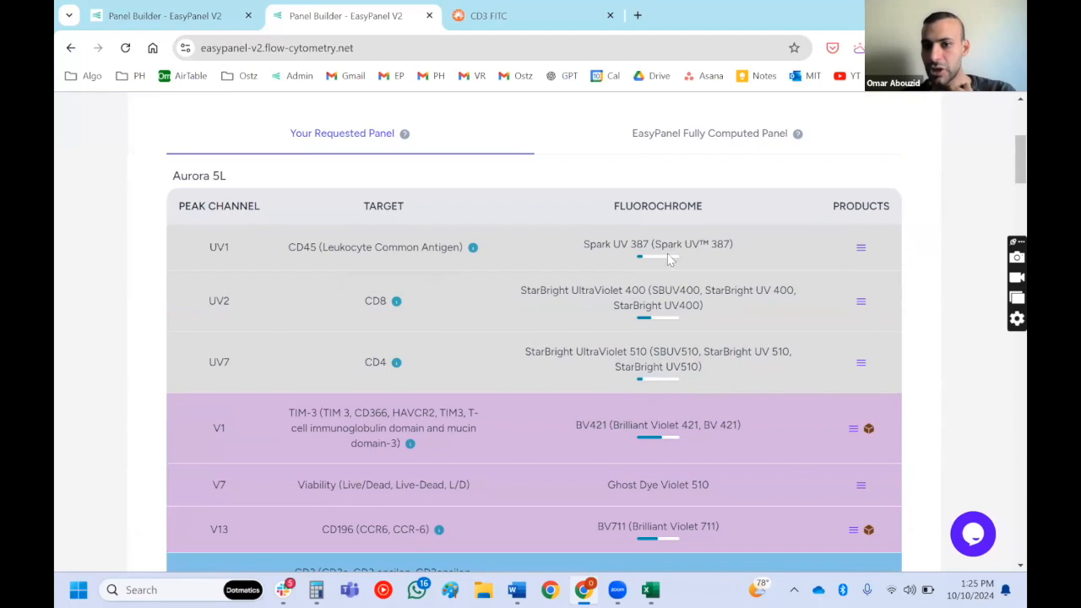
pyautogui.moveTo(666, 260)
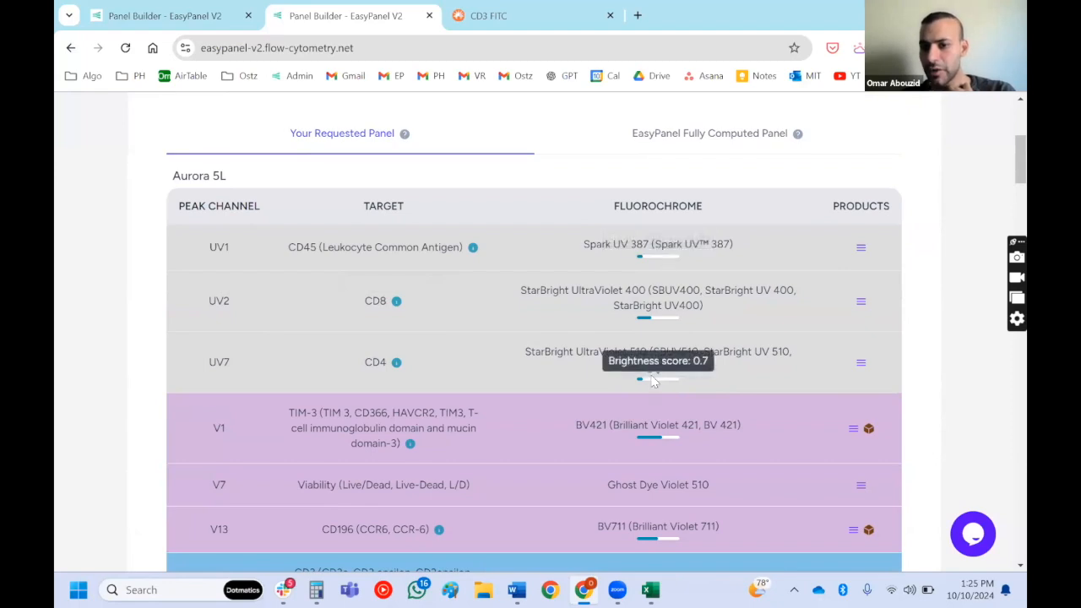
pyautogui.scroll(-2, 650, 374)
pyautogui.scroll(1, 650, 374)
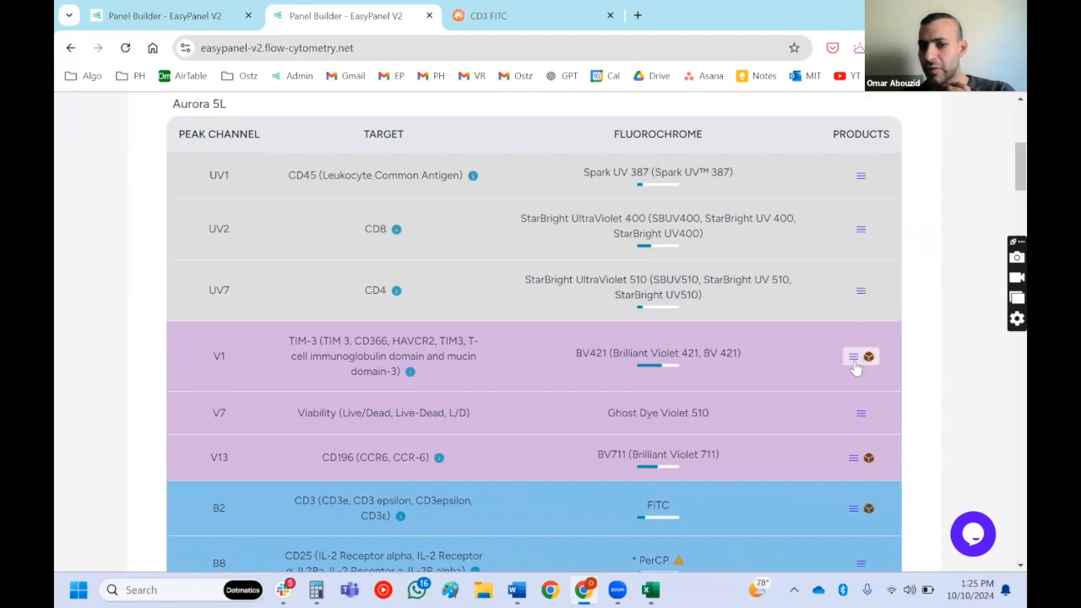
pyautogui.scroll(5, 854, 362)
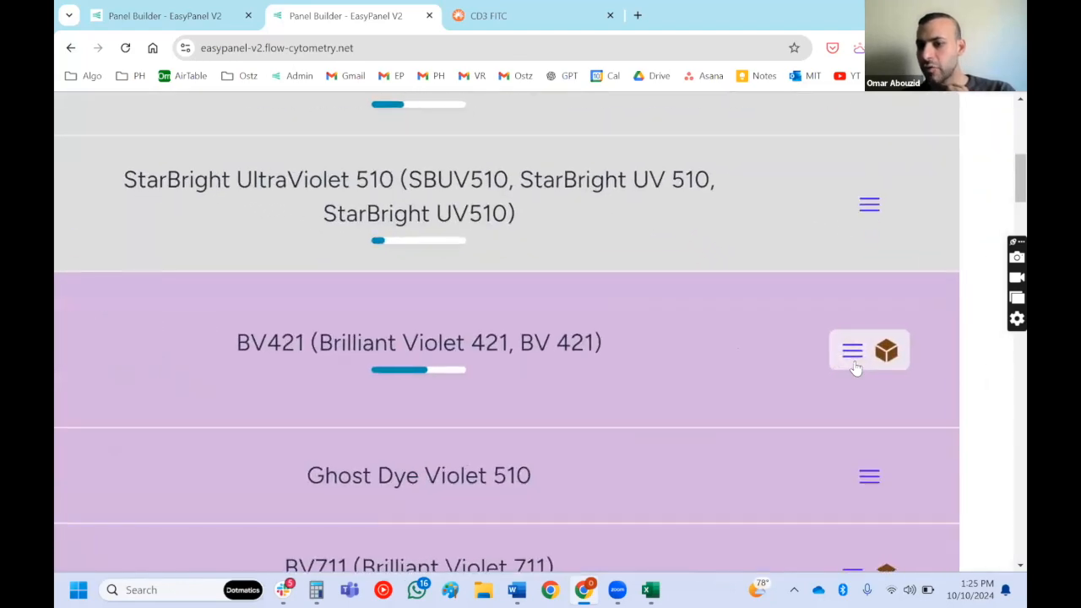
pyautogui.hscroll(1, 855, 362)
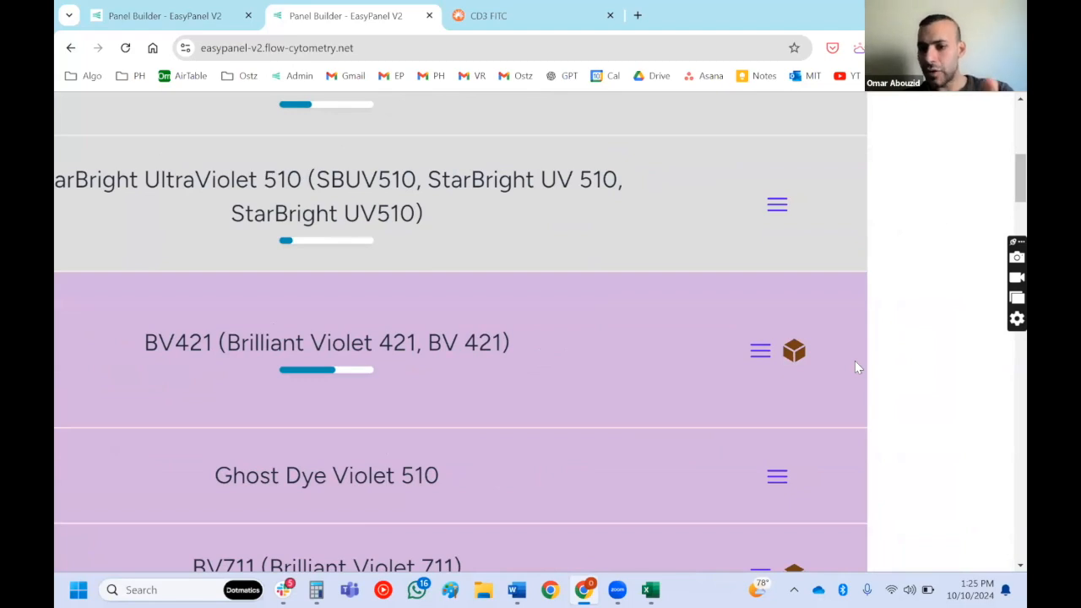
pyautogui.scroll(-2, 855, 361)
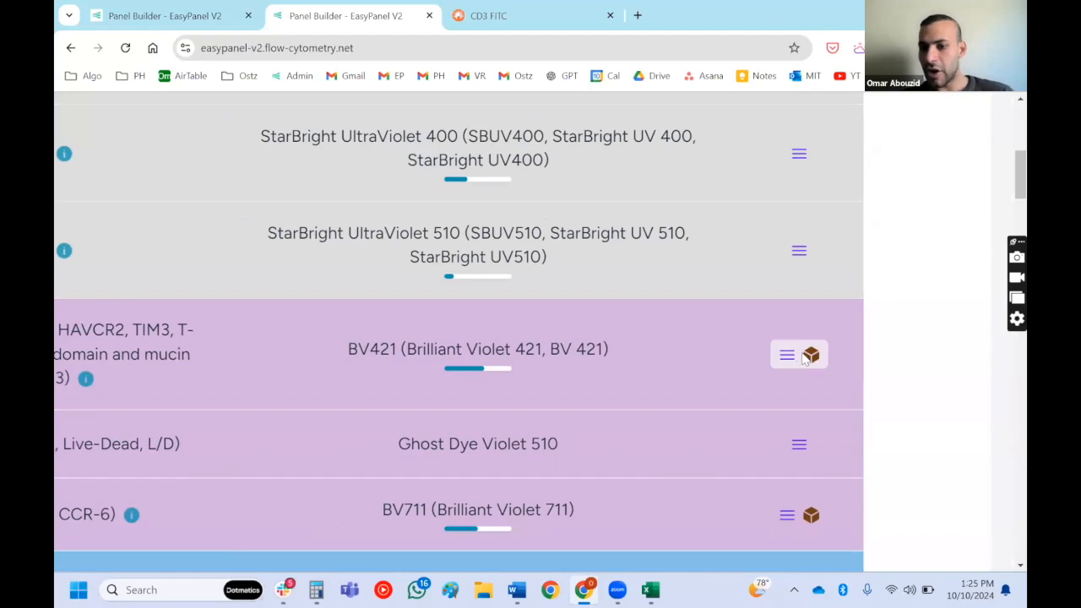
# - Review the product suggestions for TIM-3 BV421 and select the in-stock Biolegend product 345008
pyautogui.click(809, 354)
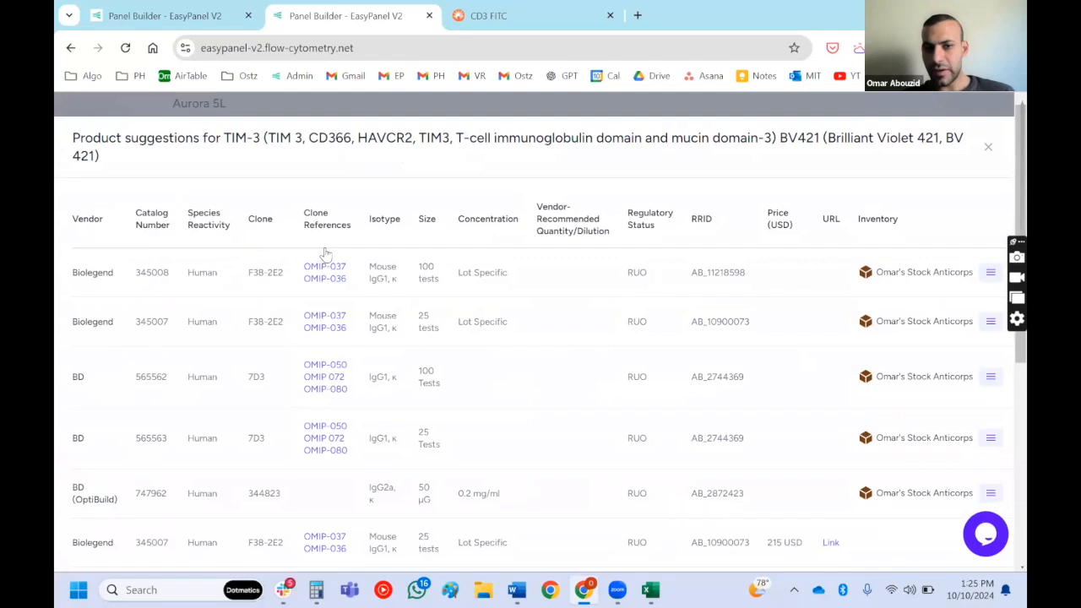
pyautogui.scroll(4, 326, 253)
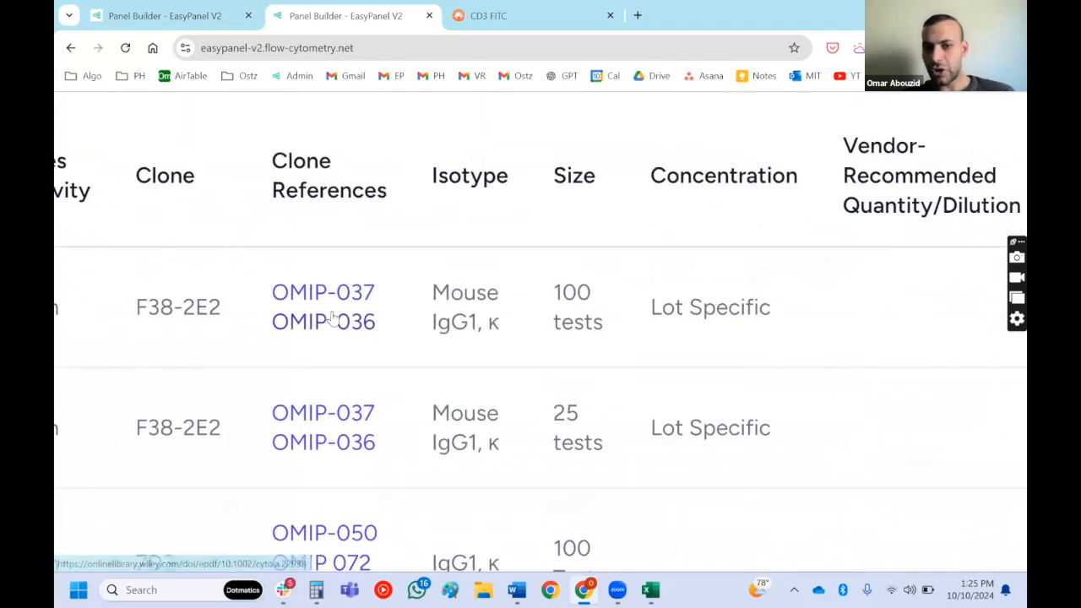
pyautogui.scroll(-4, 332, 317)
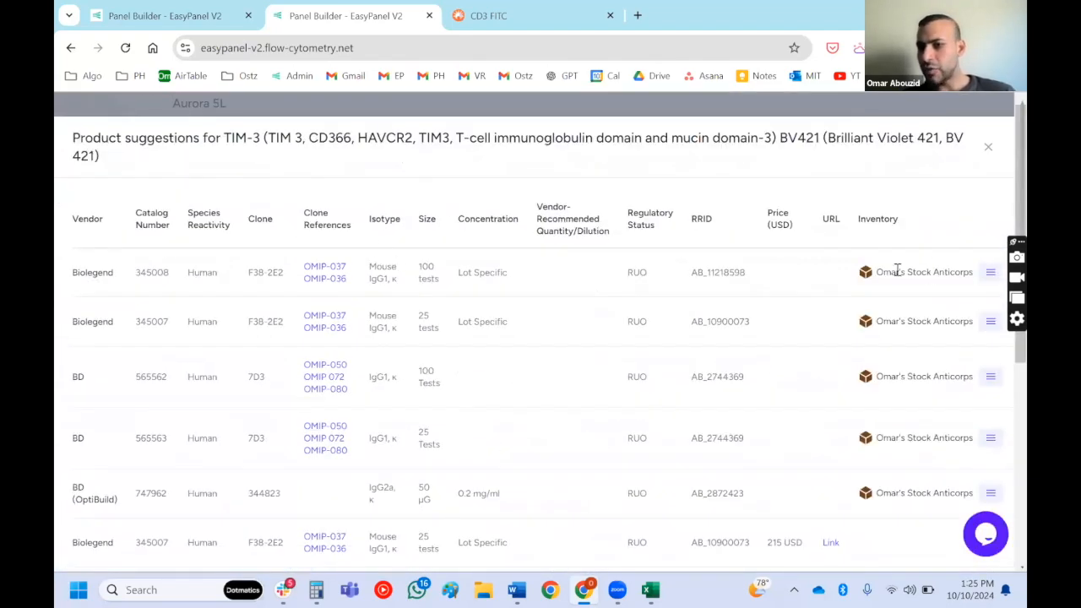
pyautogui.moveTo(897, 271); pyautogui.dragTo(936, 272)
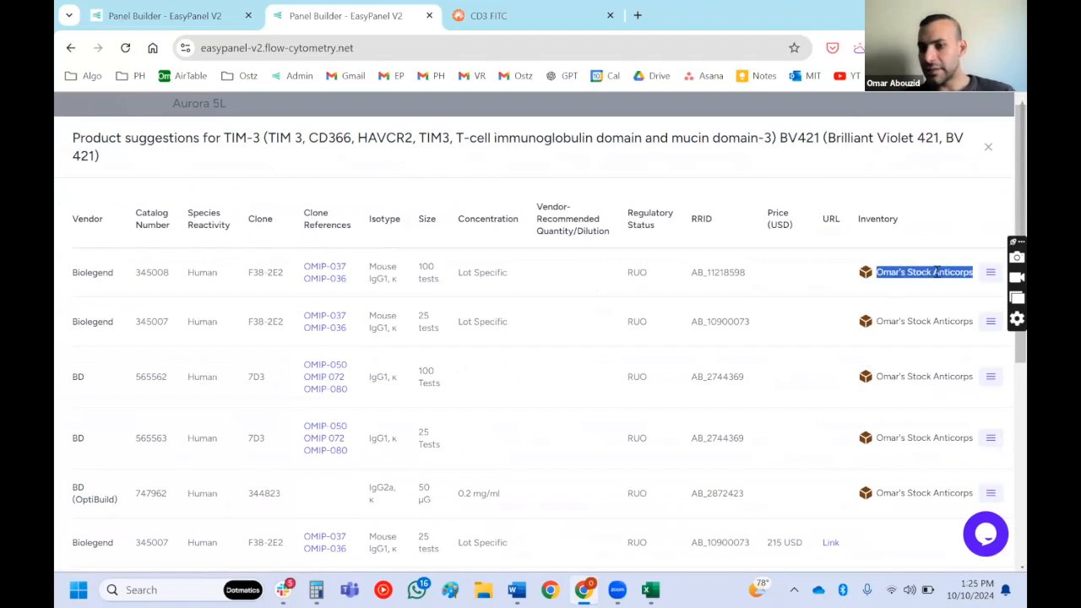
pyautogui.hscroll(1, 937, 272)
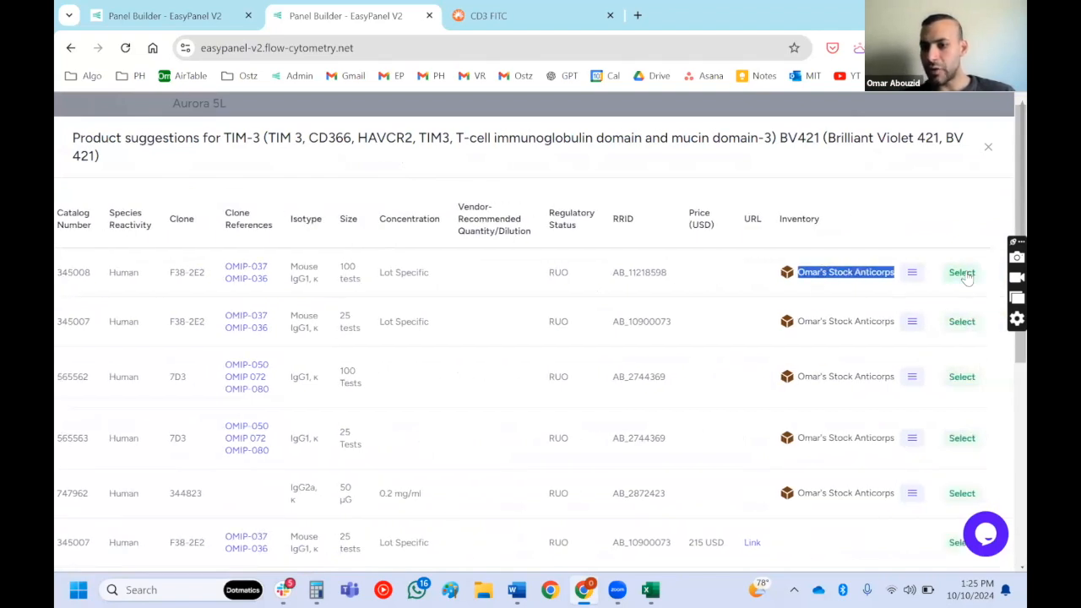
pyautogui.click(962, 272)
# - Select the in-stock BD product 345764 from the product suggestions for CD3 FITC
pyautogui.scroll(-3, 800, 280)
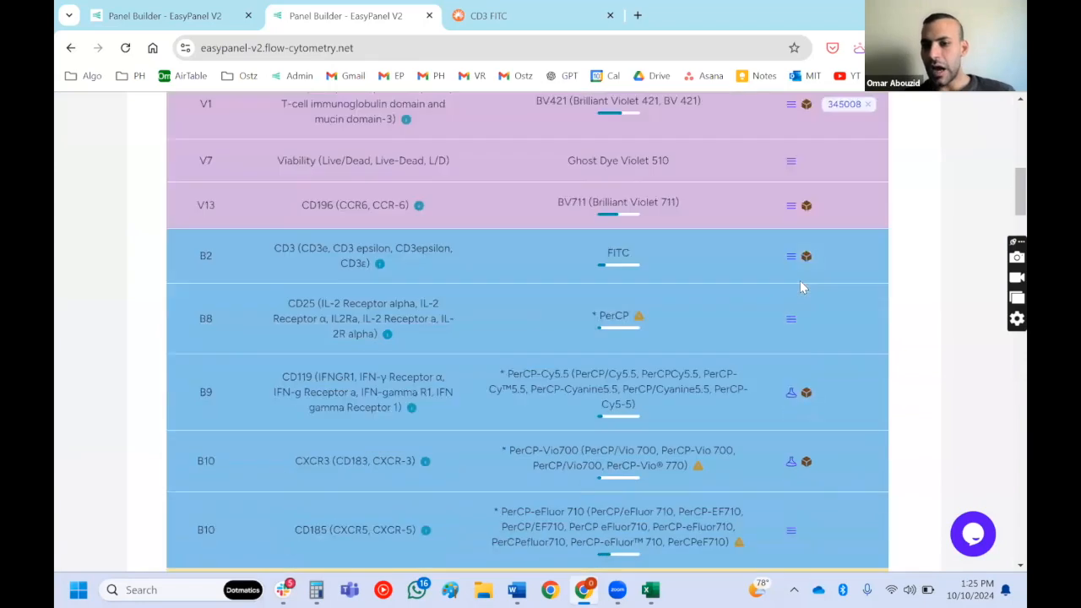
pyautogui.click(791, 228)
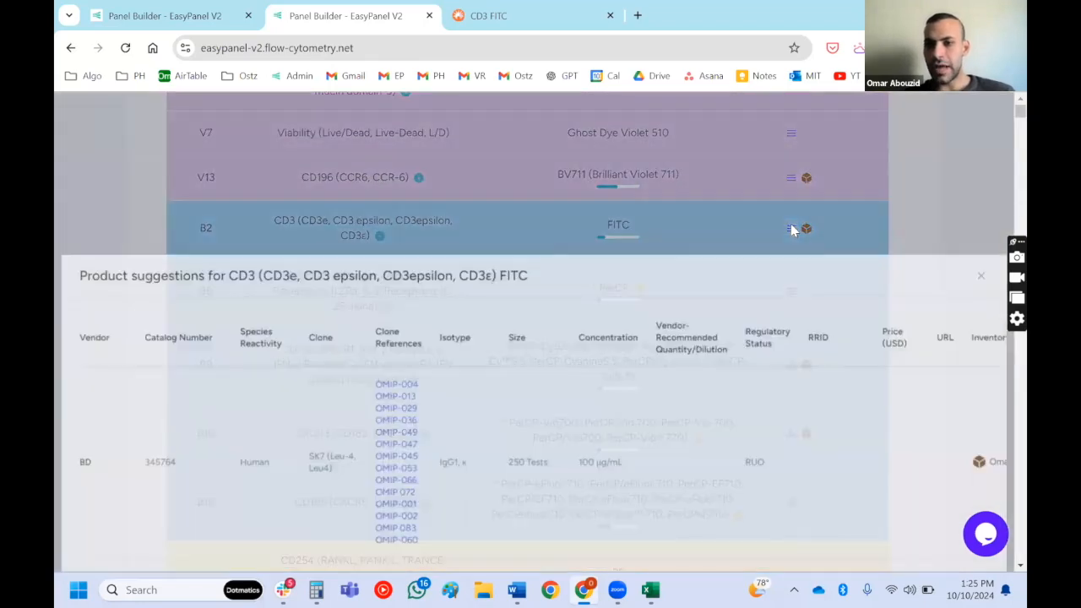
pyautogui.hscroll(1, 971, 308)
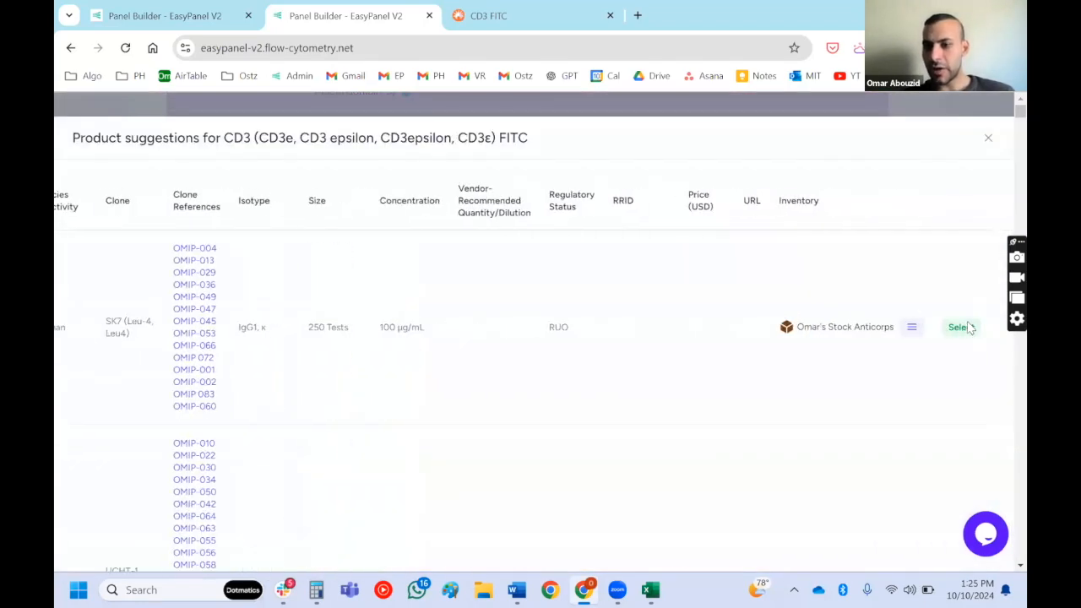
pyautogui.click(968, 325)
# - Check the Bio-Rad web page for the CD4 StarBright UltraViolet 510 antibody and select product MCA1267SBUV510T for CD4
pyautogui.scroll(3, 851, 216)
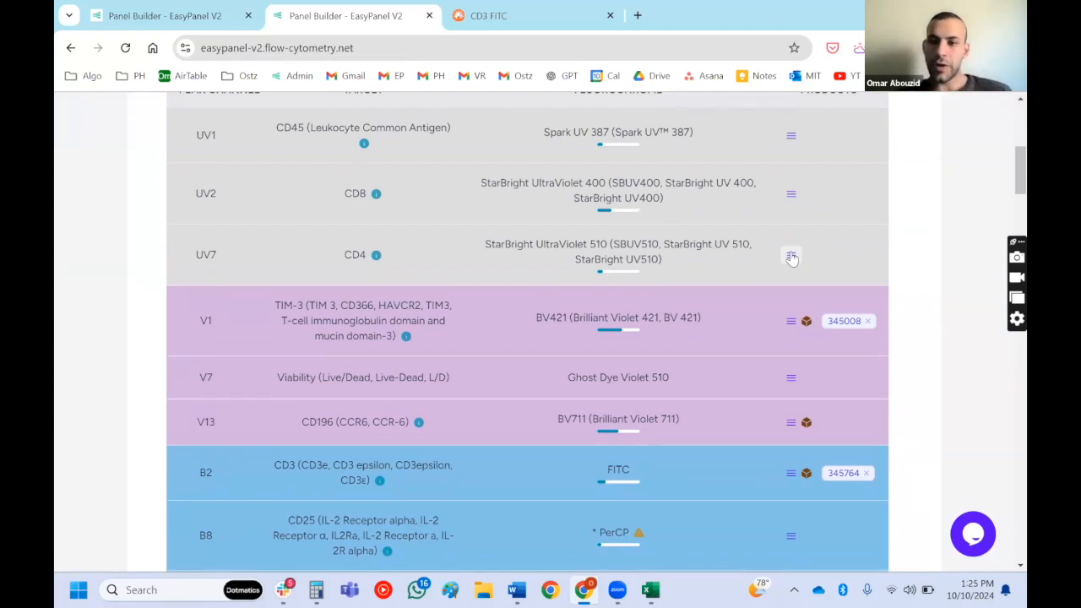
pyautogui.click(791, 256)
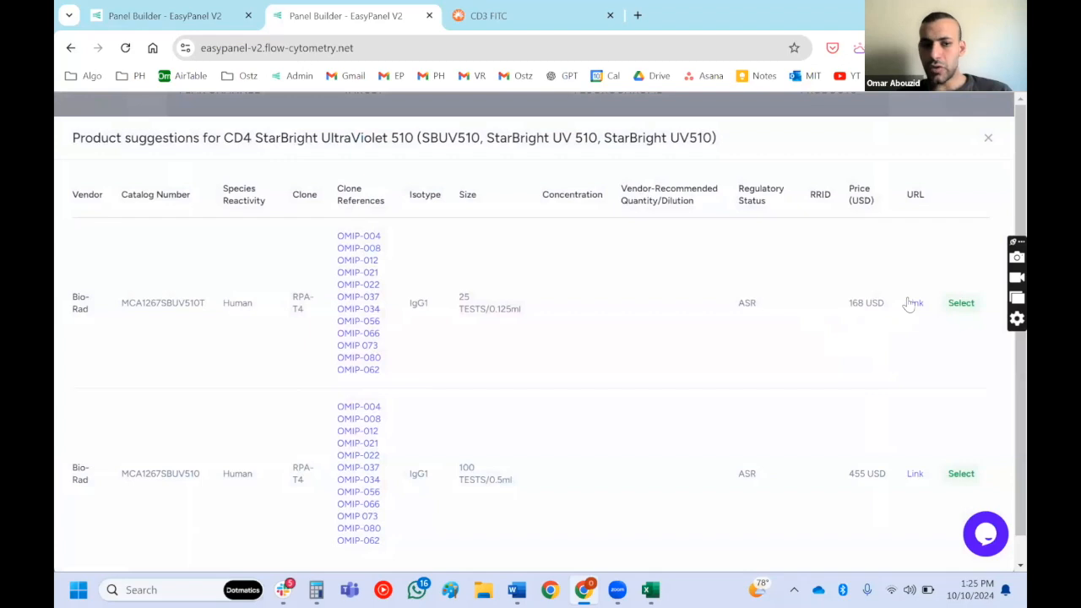
pyautogui.click(914, 303)
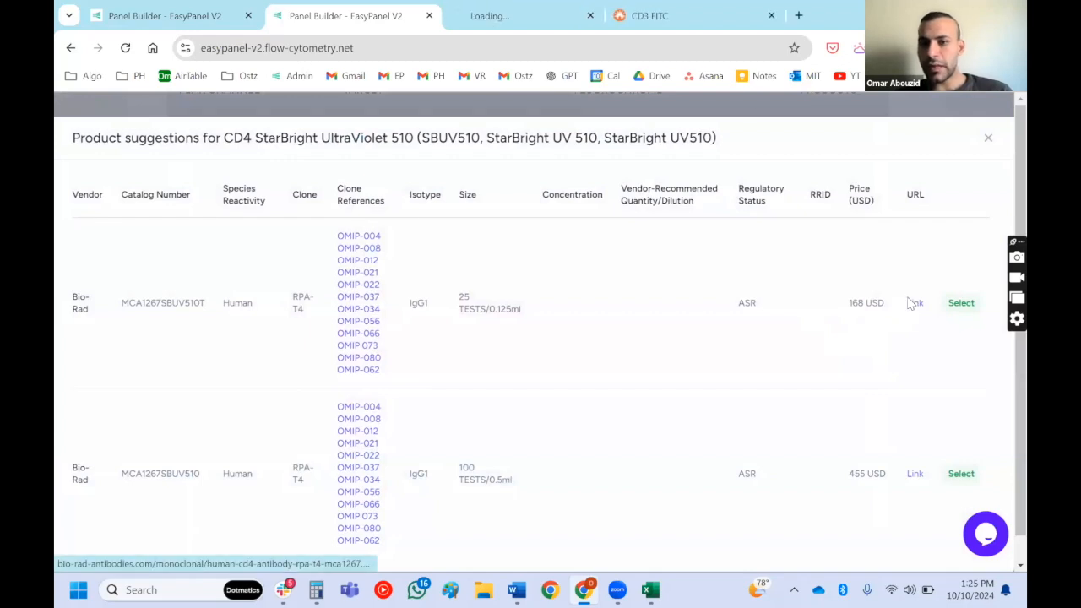
pyautogui.click(545, 19)
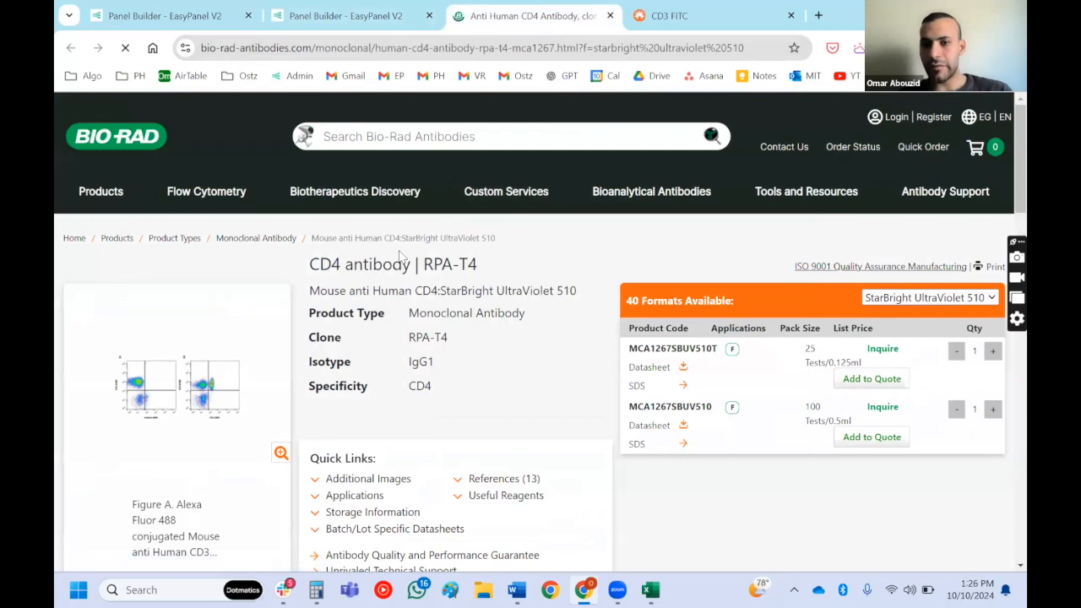
pyautogui.hotkey('ctrl', 'w')
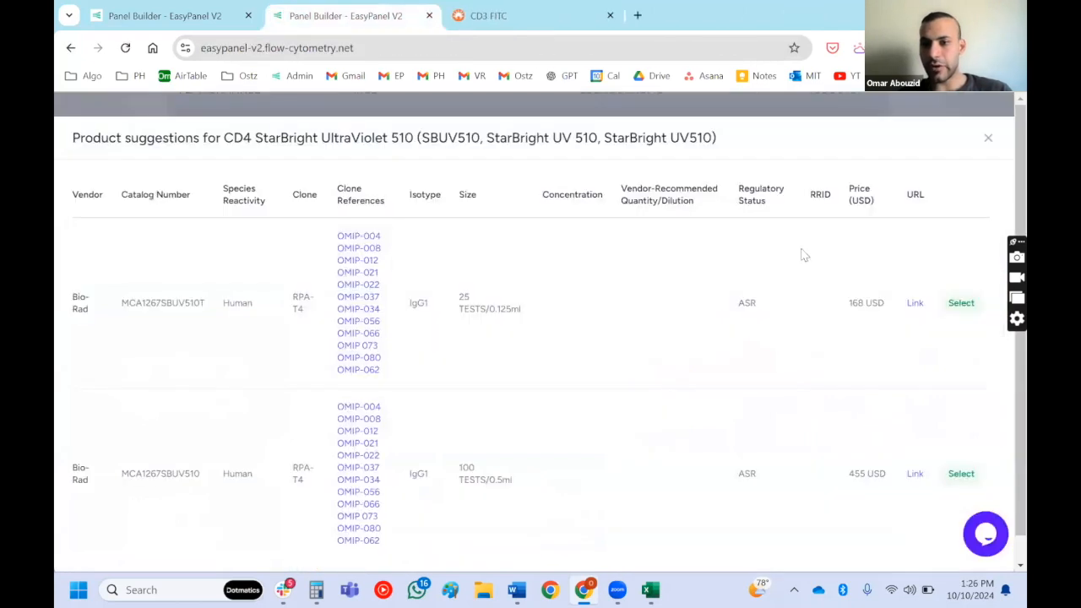
pyautogui.click(962, 303)
# - Open the vendor quote request for the selected products, review its items by vendor, and cancel it without sending
pyautogui.scroll(-2, 969, 304)
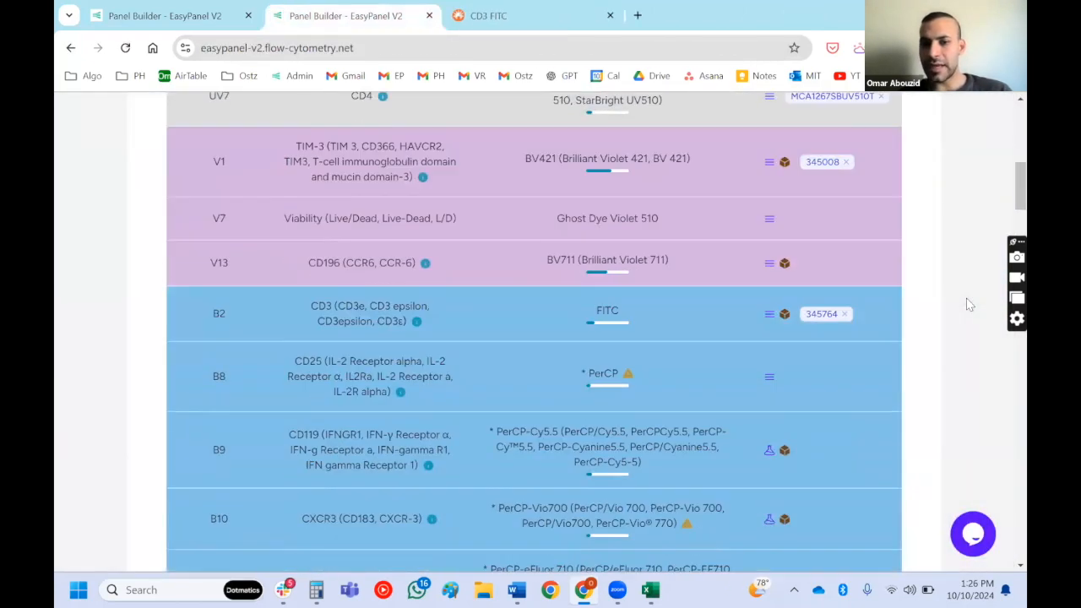
pyautogui.scroll(-10, 970, 304)
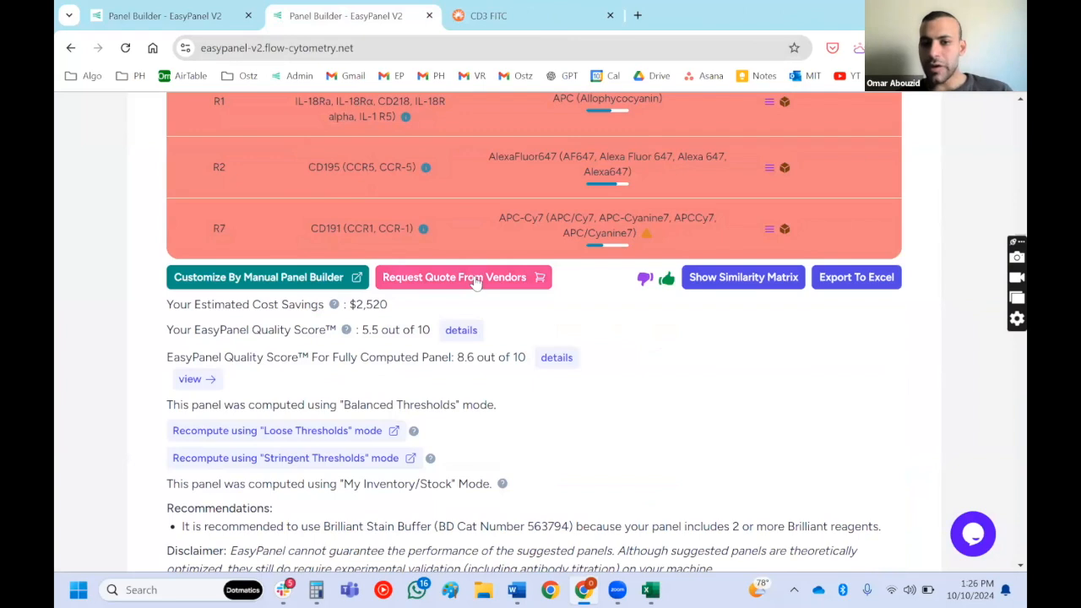
pyautogui.click(474, 277)
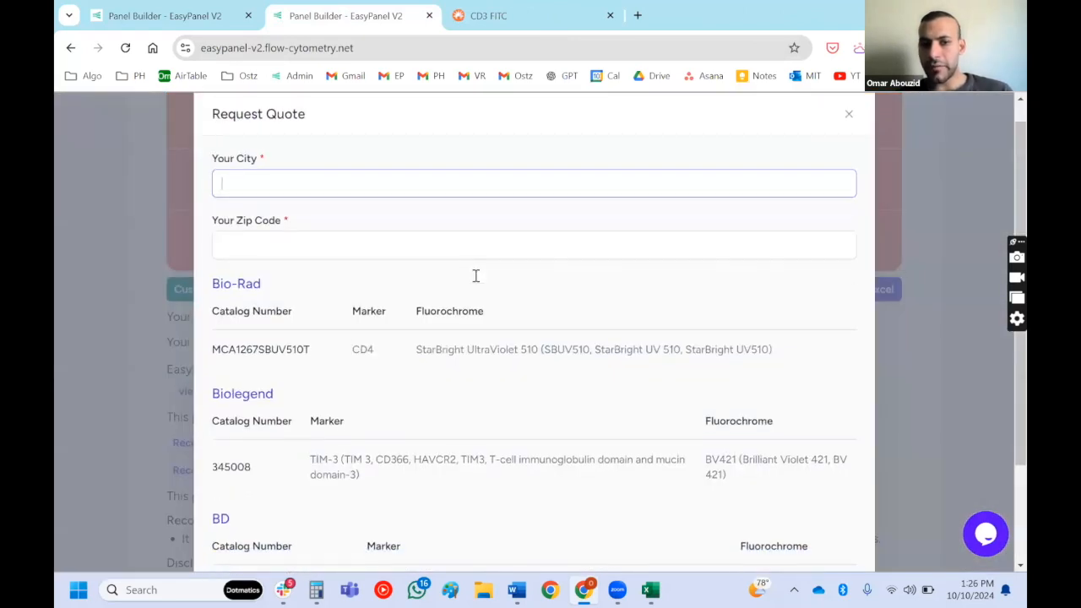
pyautogui.scroll(-1, 475, 277)
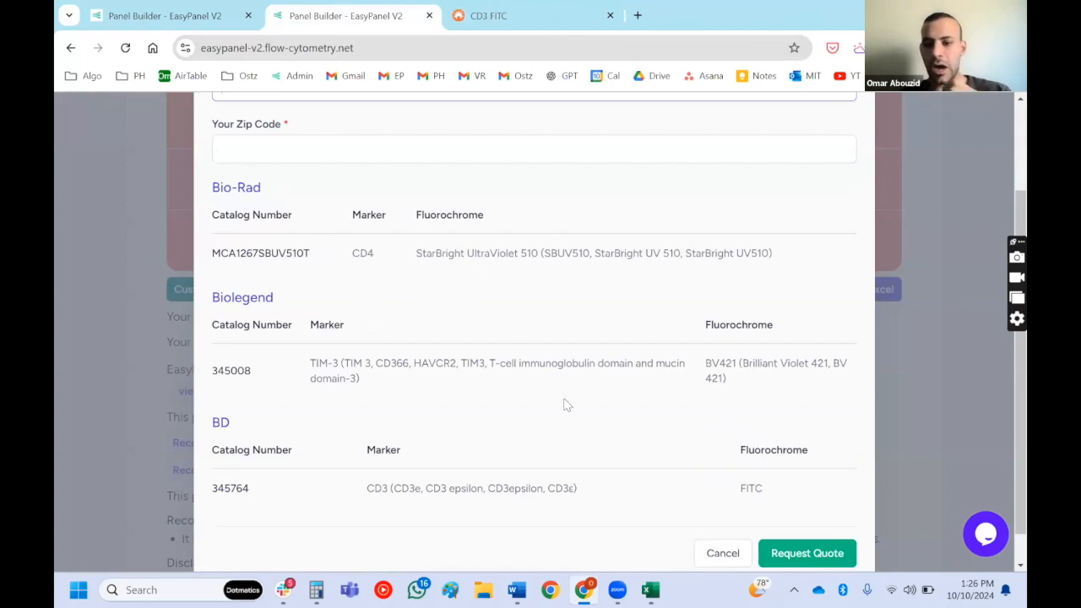
pyautogui.scroll(-1, 569, 404)
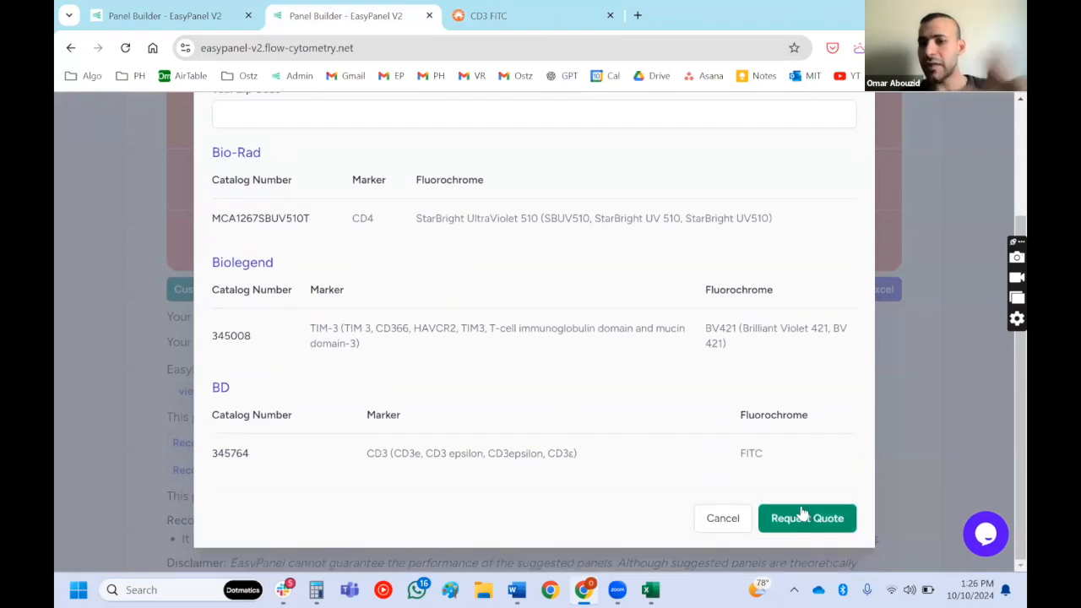
pyautogui.click(714, 519)
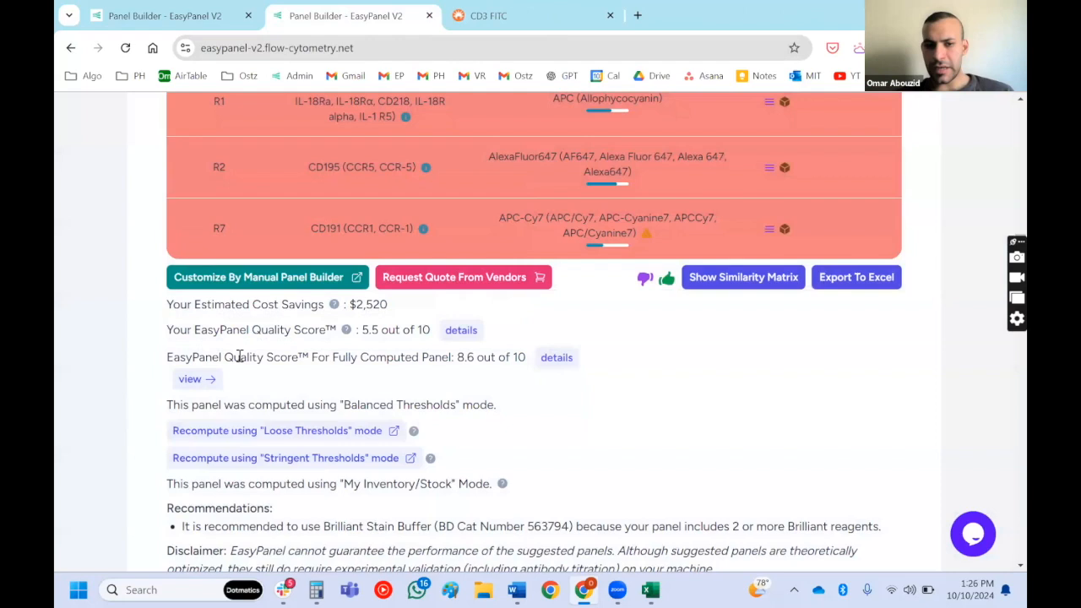
# - Open the requested panel's EasyPanel Quality Score details and compare each criterion's score with its maximum, especially low expressed markers
pyautogui.scroll(5, 239, 356)
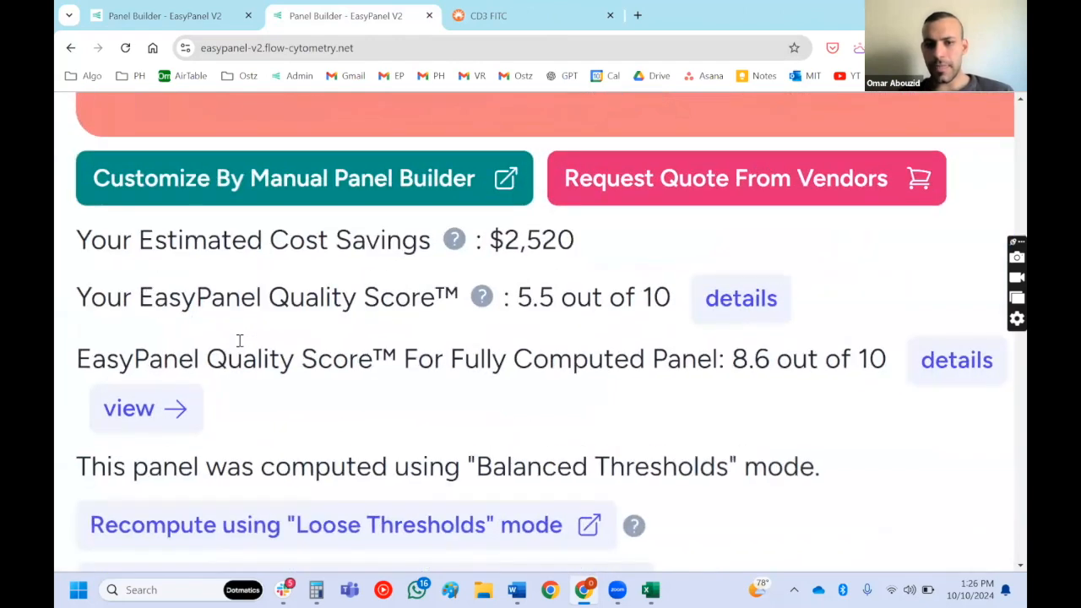
pyautogui.scroll(-4, 239, 340)
pyautogui.moveTo(123, 311); pyautogui.dragTo(556, 300)
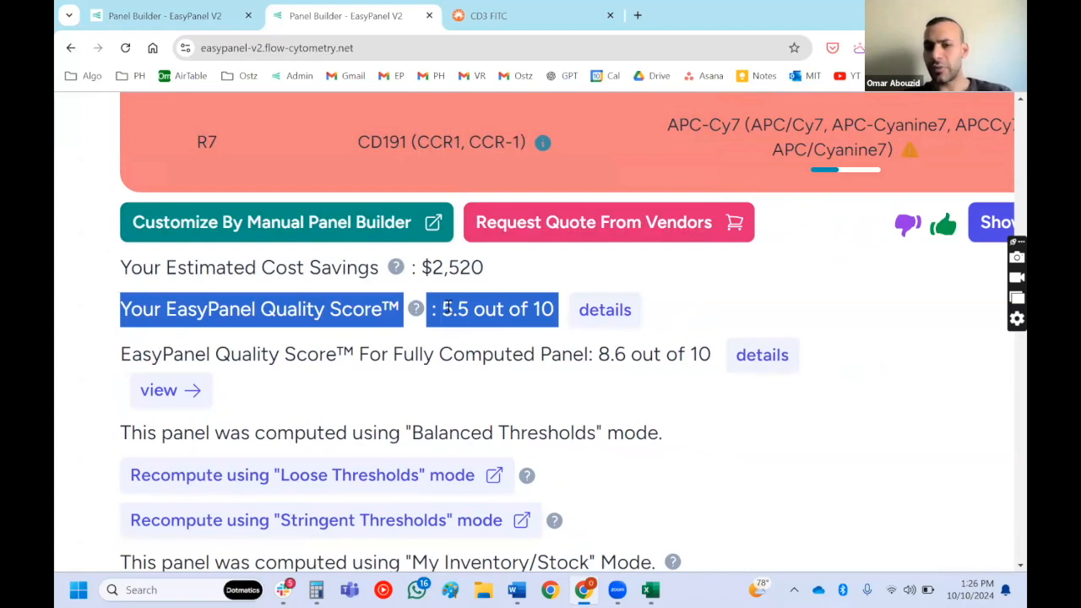
pyautogui.click(605, 310)
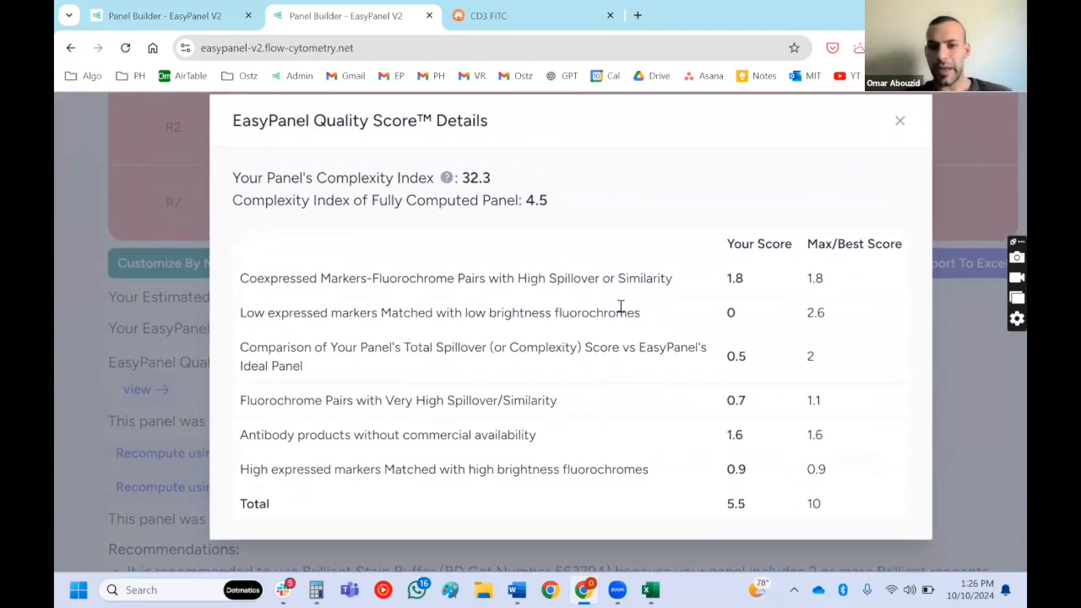
pyautogui.moveTo(239, 317); pyautogui.dragTo(660, 316)
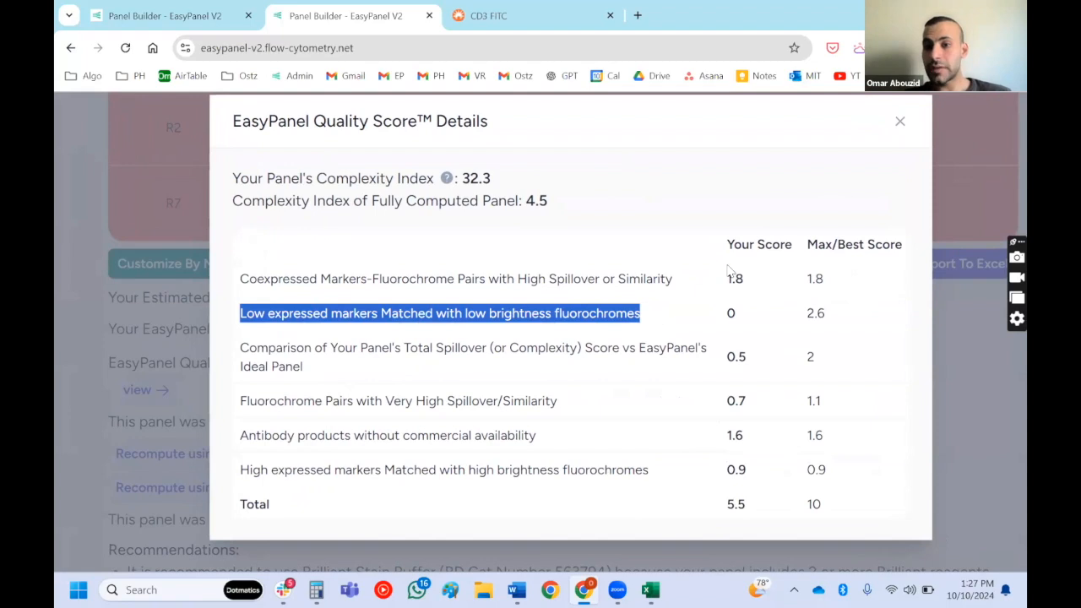
pyautogui.moveTo(726, 246); pyautogui.dragTo(892, 246)
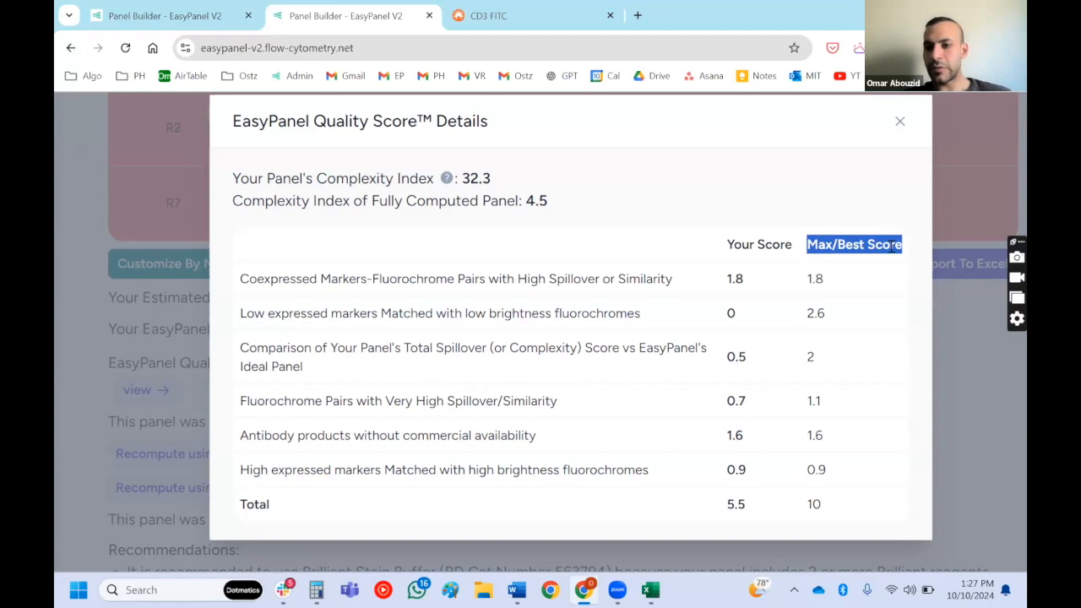
pyautogui.moveTo(724, 313); pyautogui.dragTo(741, 313)
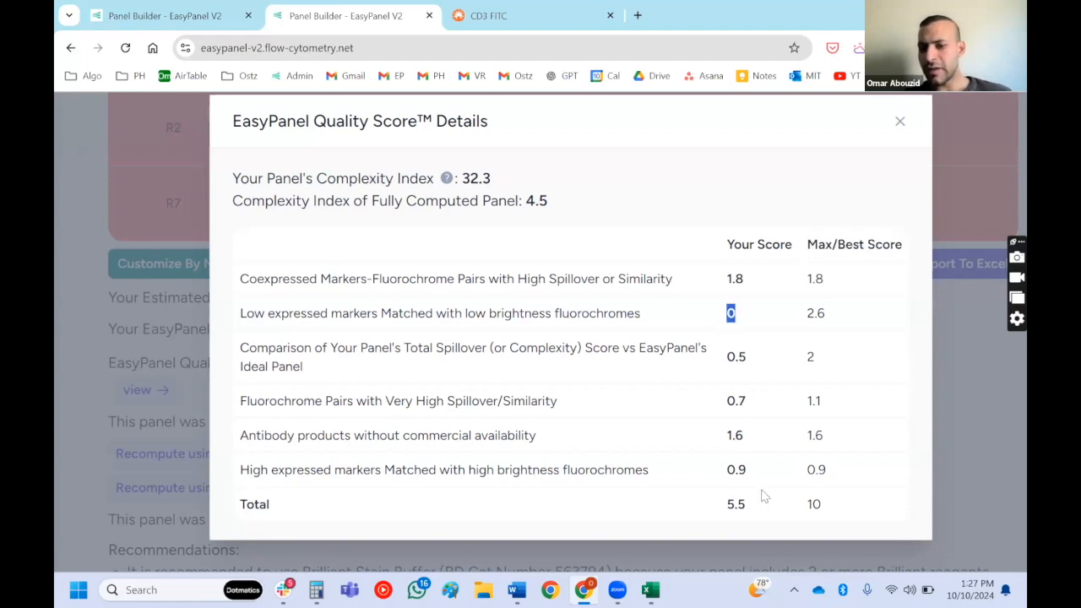
pyautogui.moveTo(727, 505); pyautogui.dragTo(840, 506)
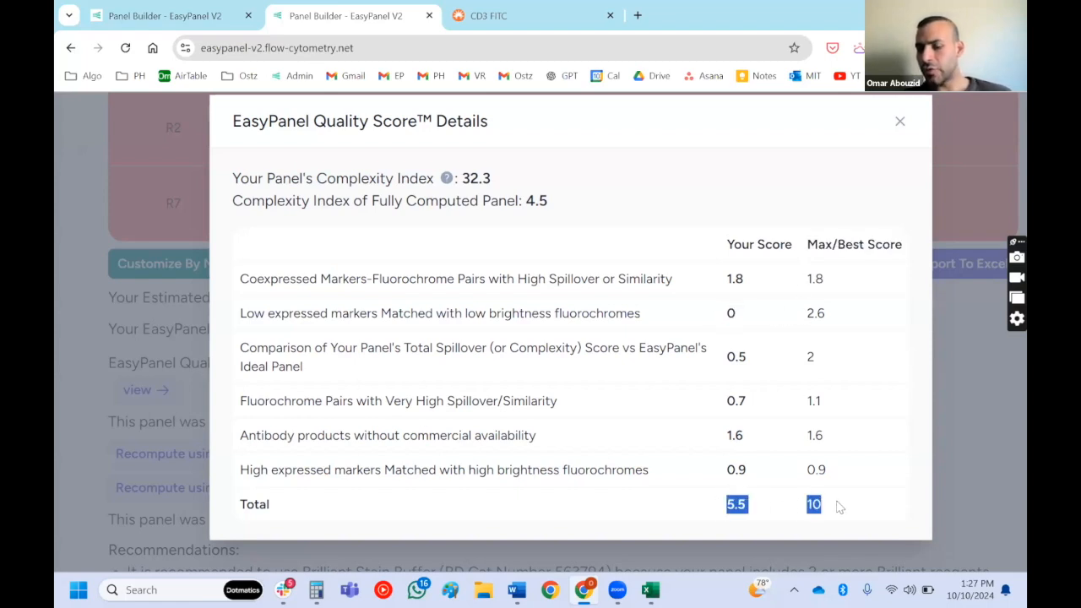
pyautogui.moveTo(725, 313); pyautogui.dragTo(836, 319)
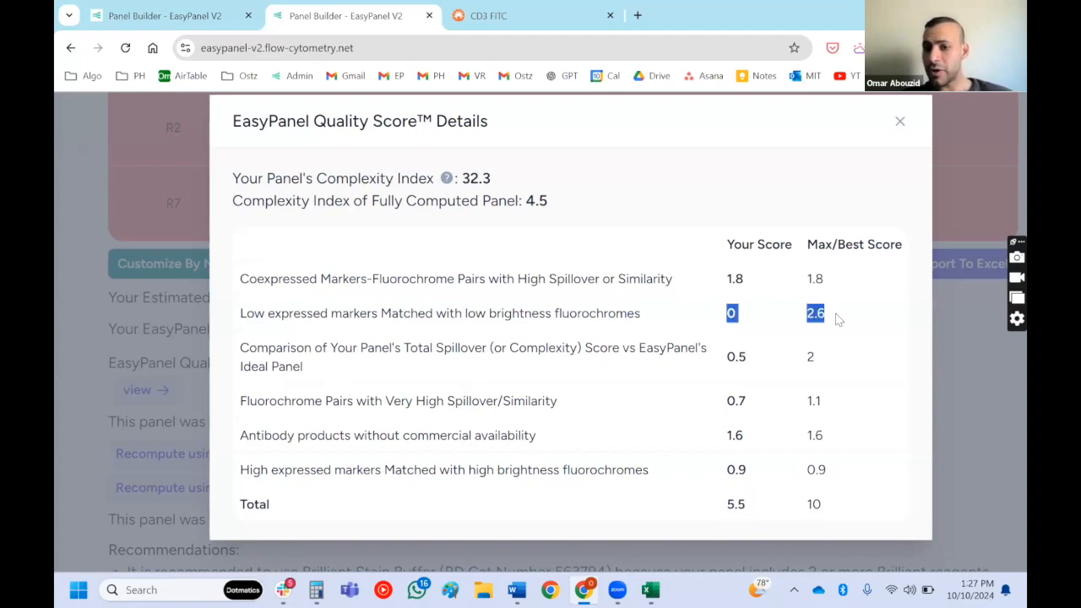
pyautogui.scroll(1, 836, 319)
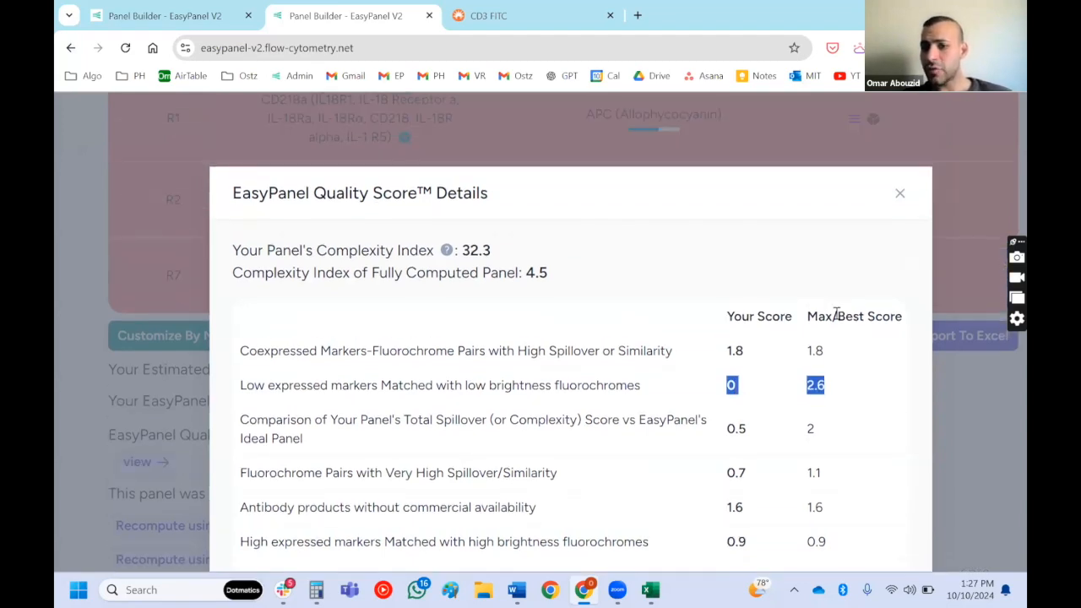
# - Close the score details and check the requested panel's warnings on low expressed markers such as CXCR3, with their expression levels and fluorochrome brightness
pyautogui.click(900, 196)
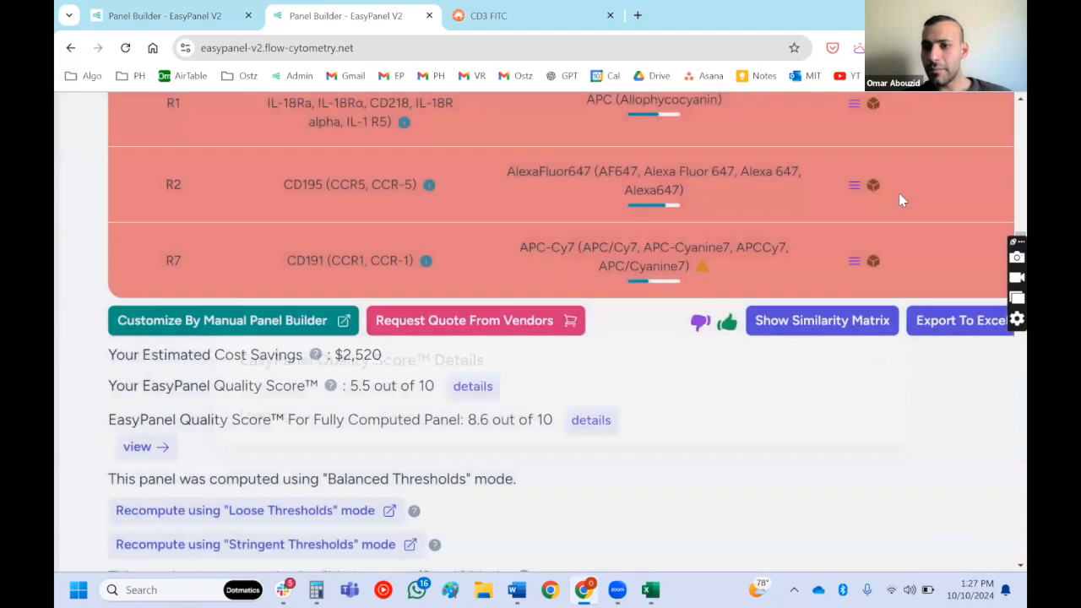
pyautogui.scroll(7, 899, 194)
pyautogui.moveTo(755, 257)
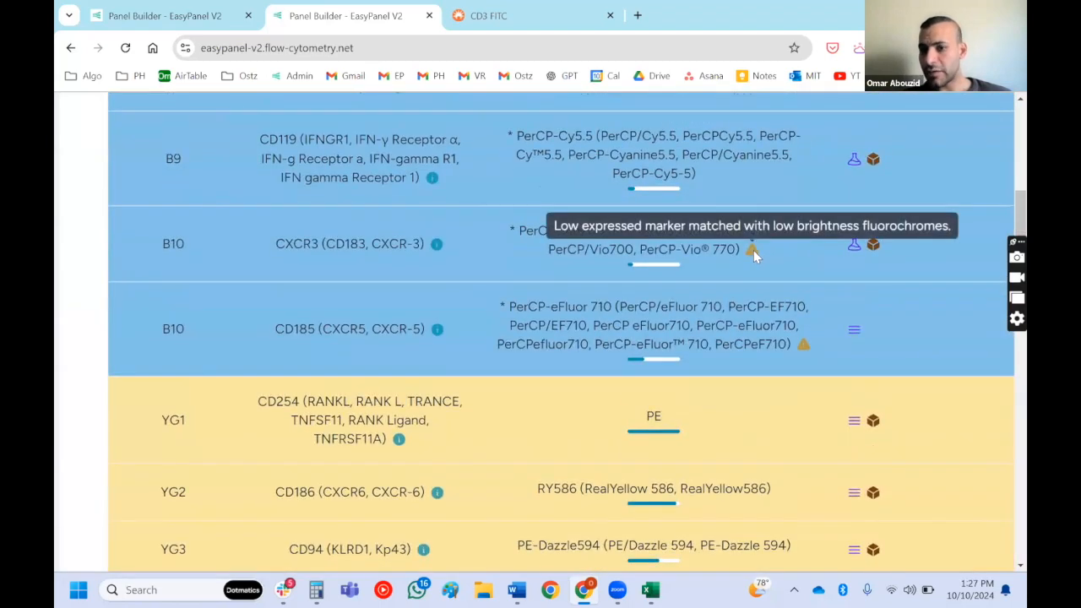
pyautogui.scroll(5, 756, 251)
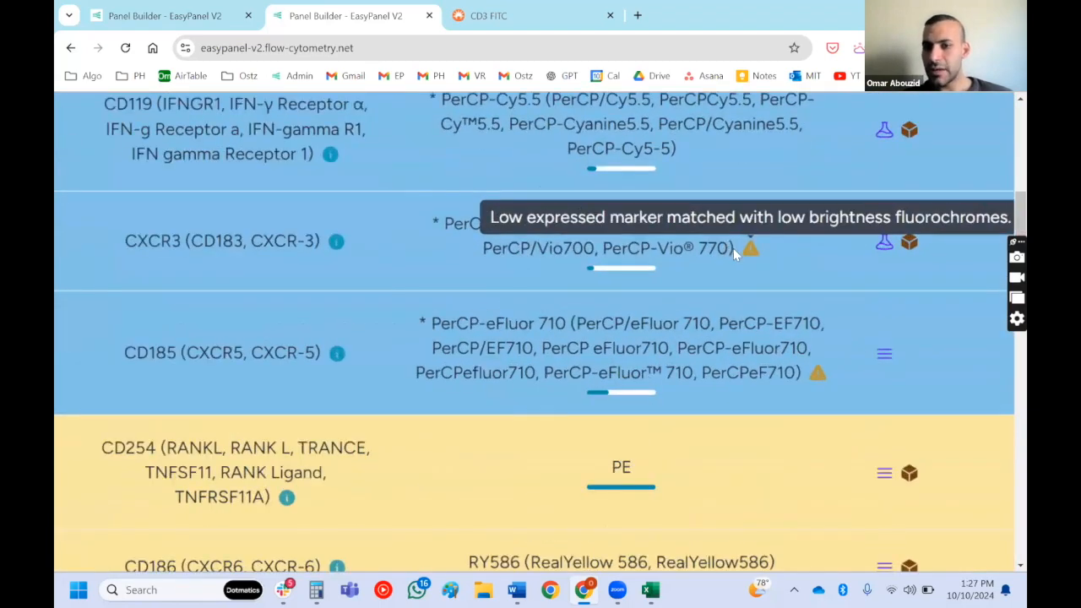
pyautogui.scroll(-5, 733, 251)
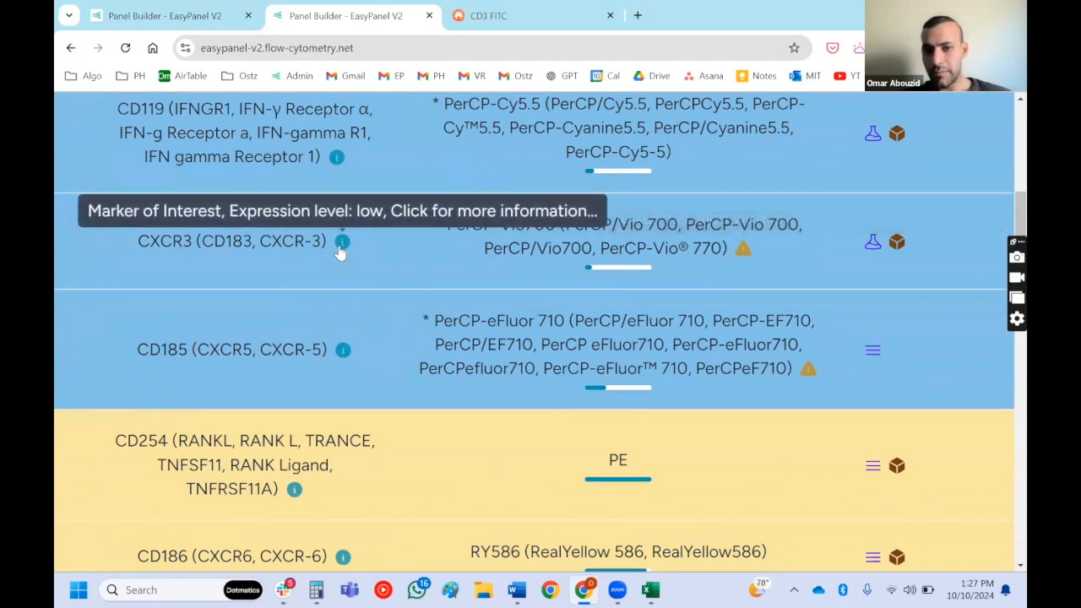
pyautogui.scroll(3, 604, 267)
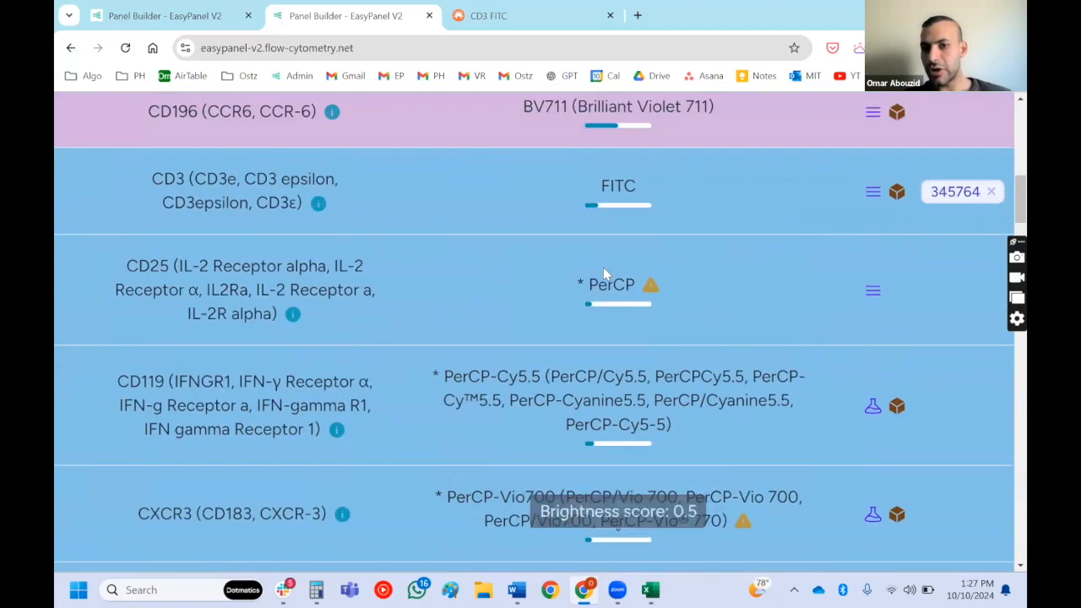
pyautogui.scroll(-1, 604, 267)
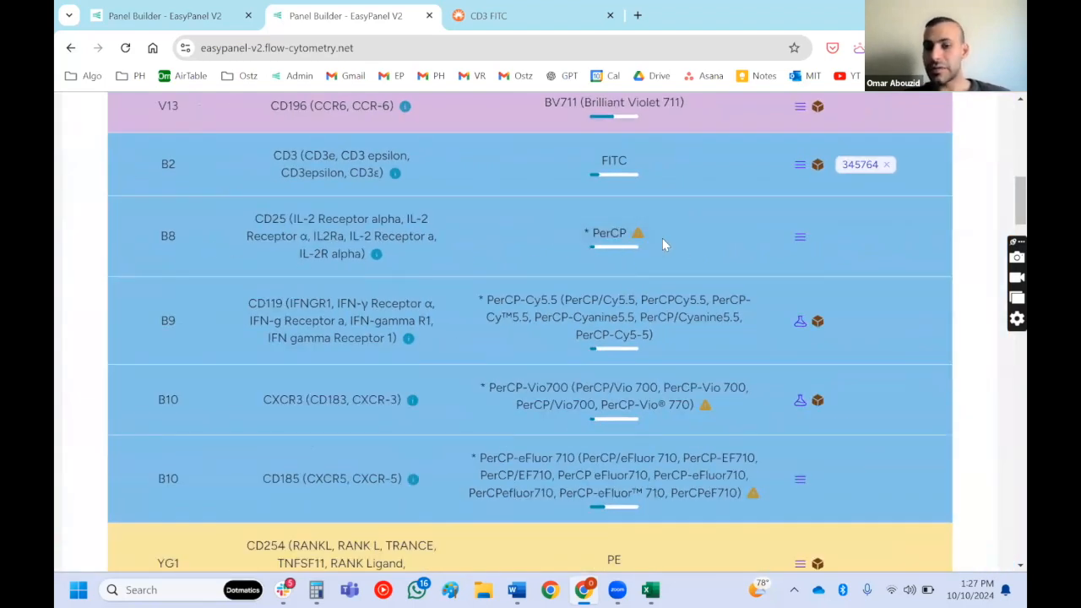
pyautogui.scroll(-2, 662, 238)
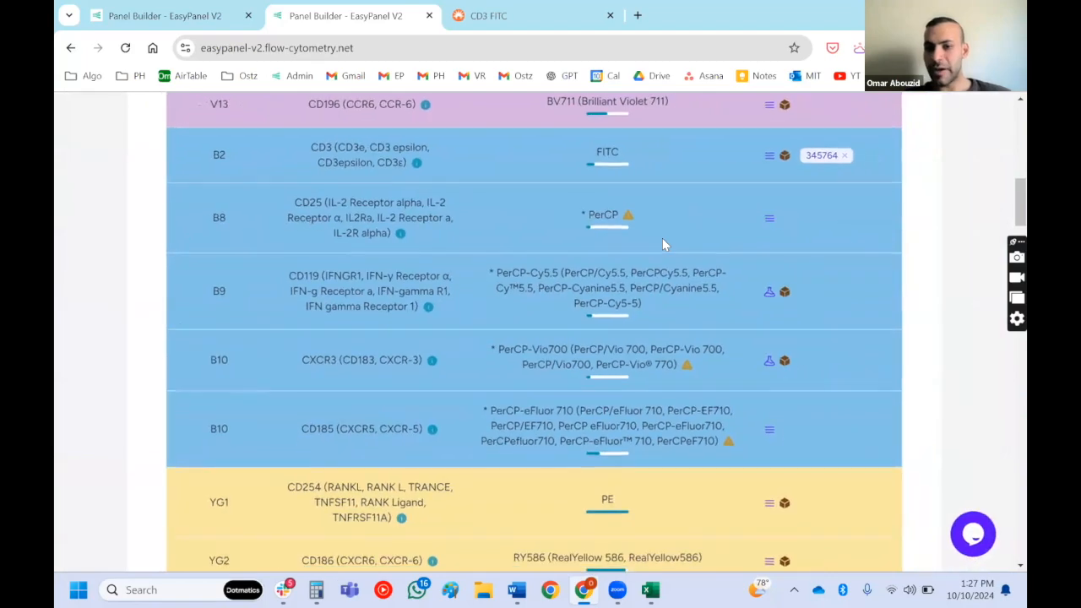
pyautogui.scroll(-10, 662, 239)
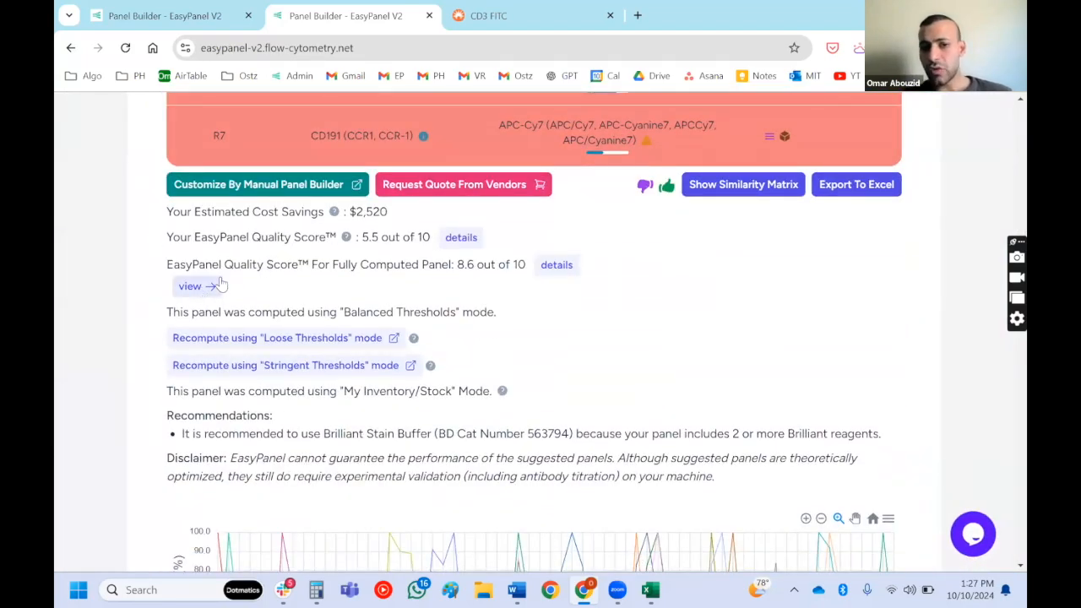
# - Compare Your Requested Panel with the EasyPanel Fully Computed Panel, including their quality scores
pyautogui.moveTo(224, 265); pyautogui.dragTo(414, 268)
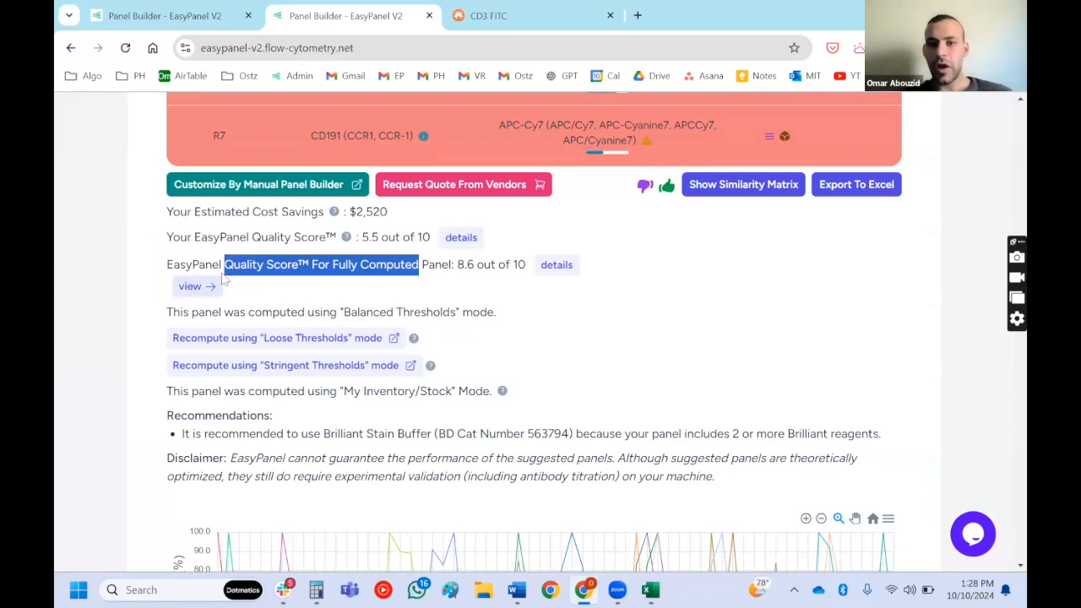
pyautogui.click(462, 238)
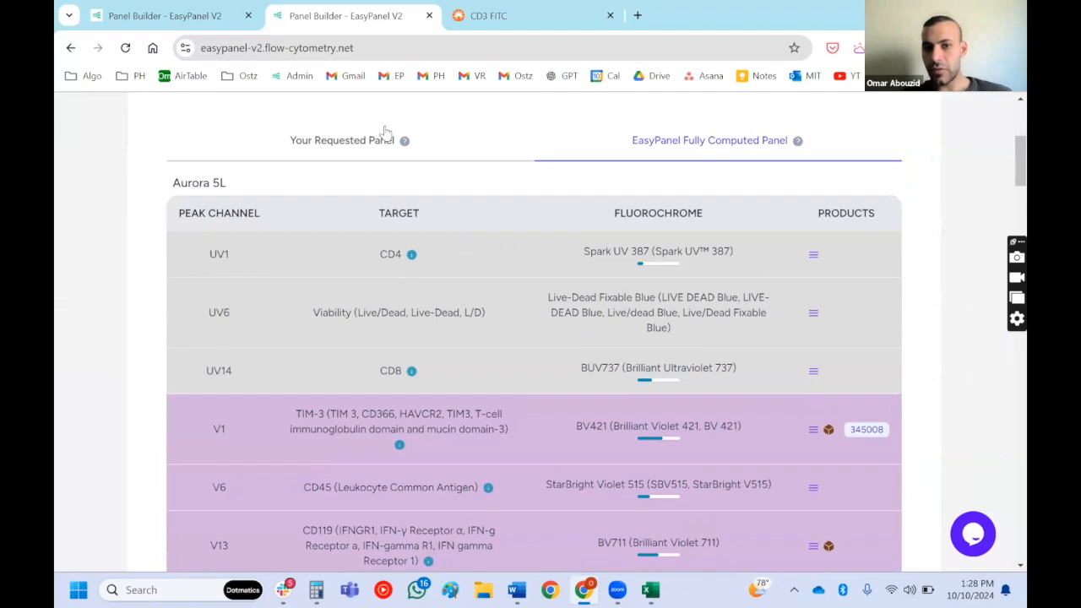
pyautogui.click(482, 148)
pyautogui.click(718, 149)
pyautogui.click(430, 147)
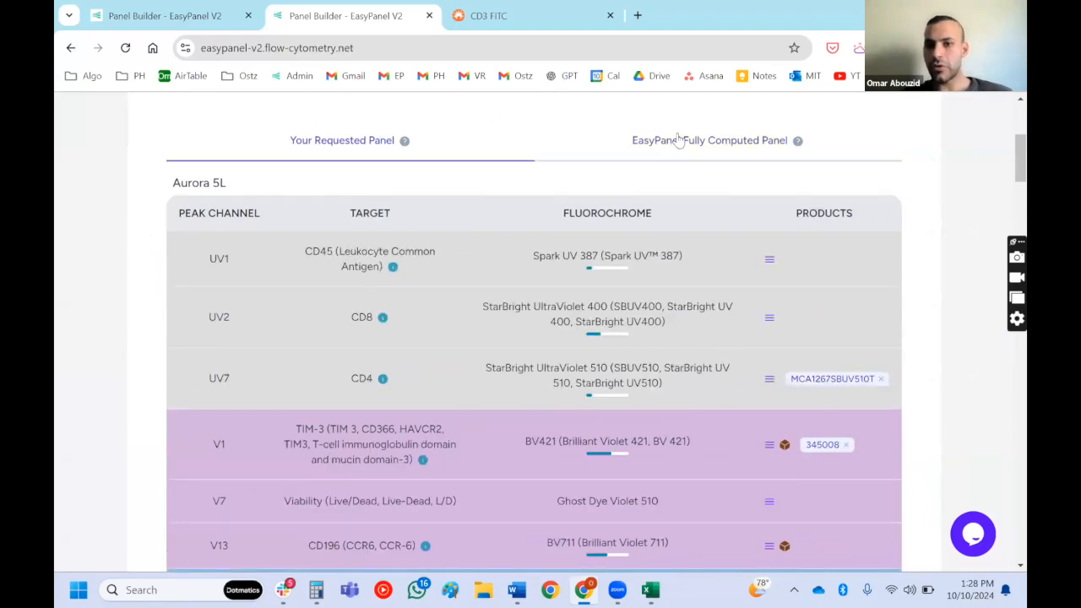
pyautogui.scroll(-15, 677, 140)
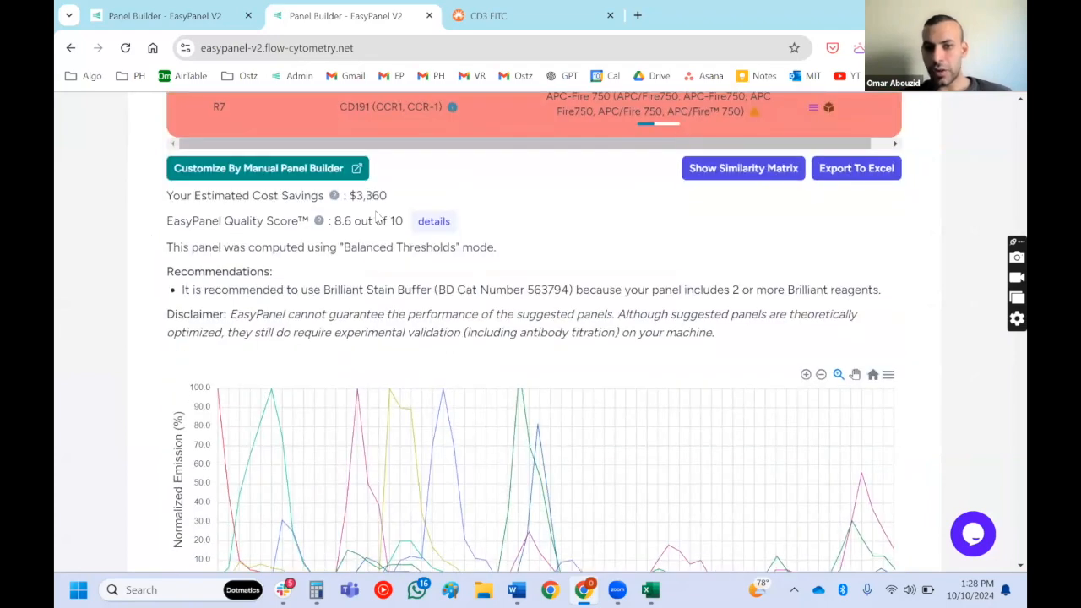
pyautogui.scroll(-1, 371, 179)
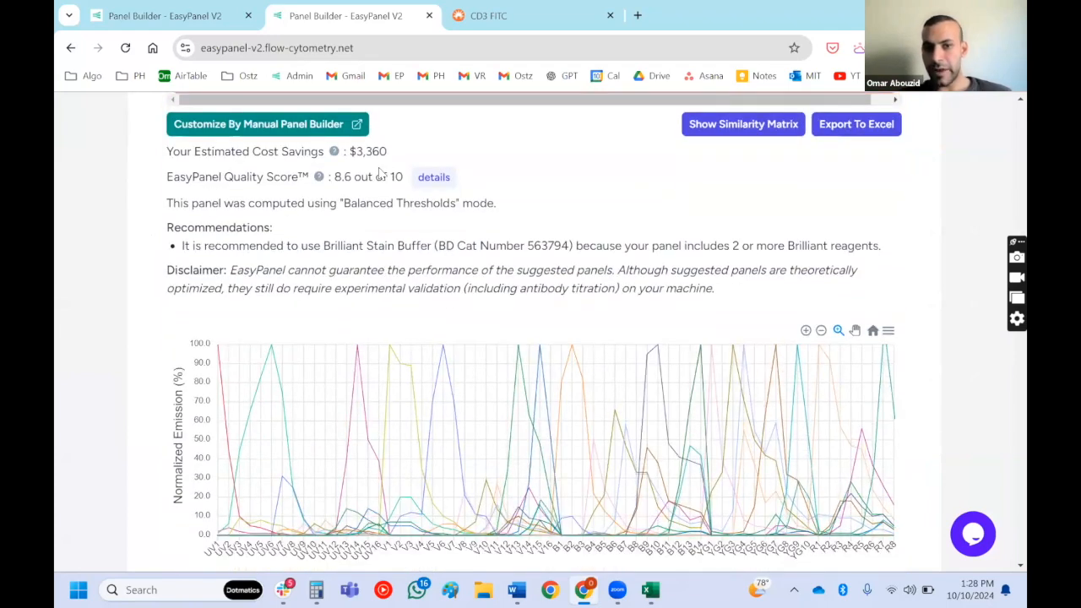
# - Examine the fully computed panel's estimated cost savings and read the explanation of how they are calculated
pyautogui.tripleClick(366, 158)
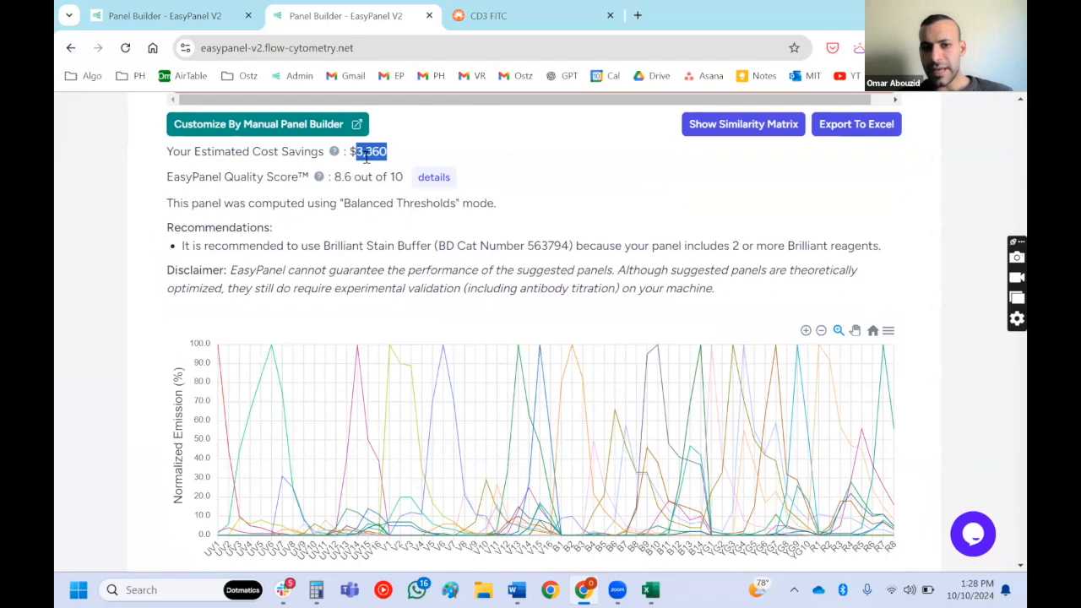
pyautogui.tripleClick(256, 158)
pyautogui.scroll(5, 256, 158)
pyautogui.scroll(-1, 258, 155)
pyautogui.moveTo(391, 160)
pyautogui.scroll(-1, 391, 159)
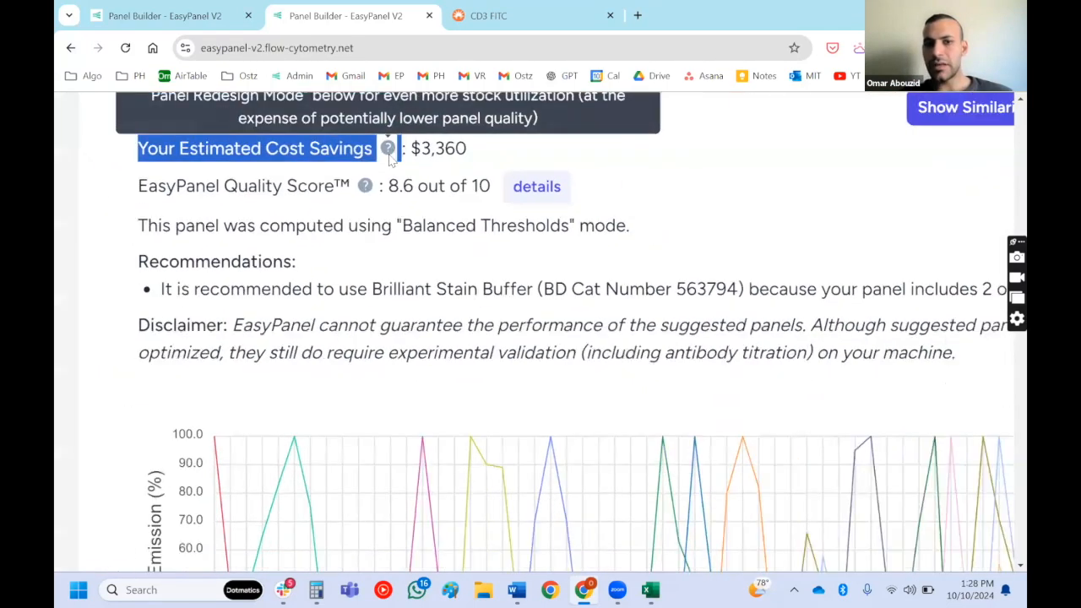
pyautogui.scroll(-1, 391, 161)
pyautogui.scroll(2, 392, 161)
pyautogui.moveTo(390, 326)
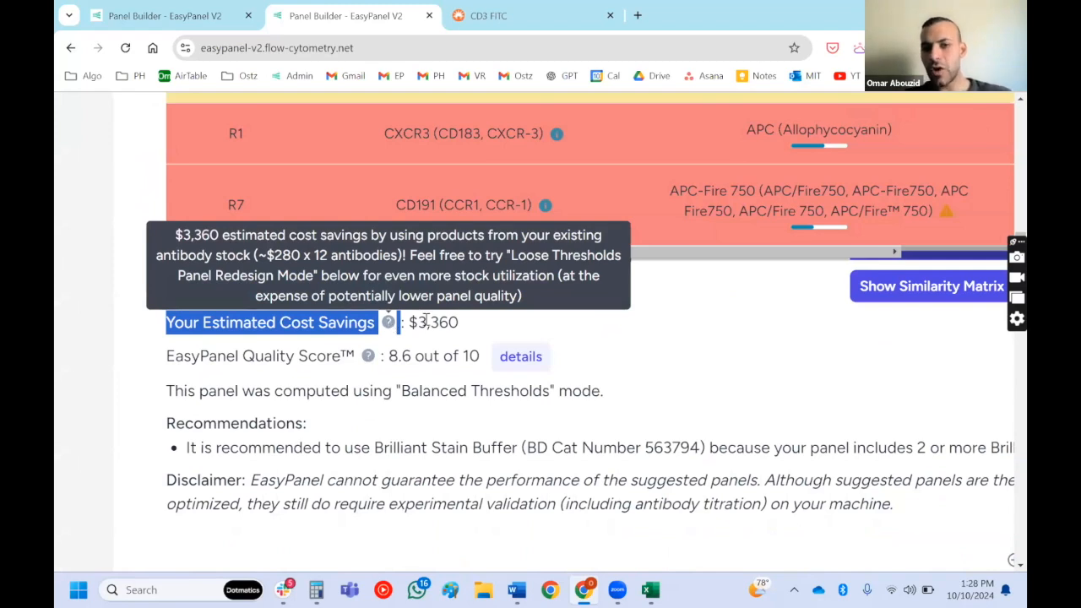
pyautogui.hscroll(3, 425, 323)
pyautogui.scroll(-3, 427, 325)
# - Review the in-stock products across the fully computed panel's markers and view its Fluorochromes Similarity Matrix
pyautogui.scroll(3, 424, 323)
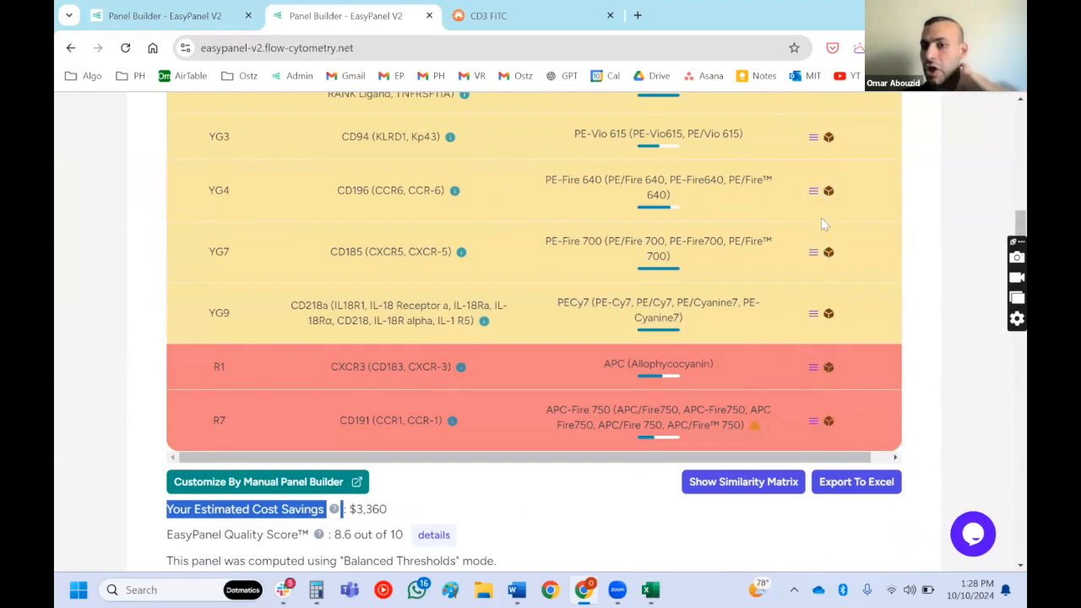
pyautogui.scroll(7, 824, 224)
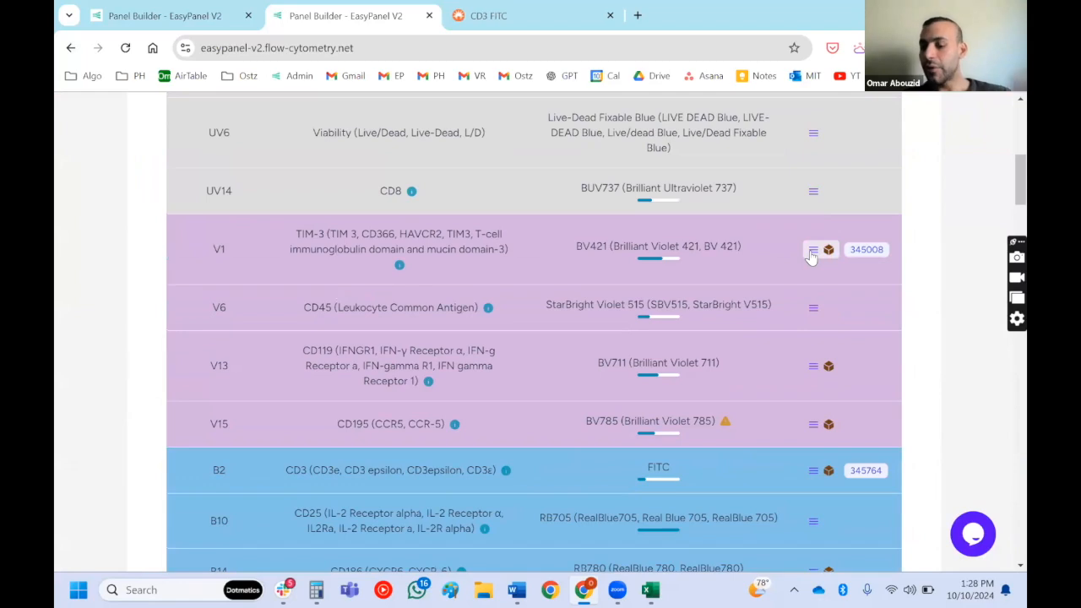
pyautogui.scroll(-10, 810, 257)
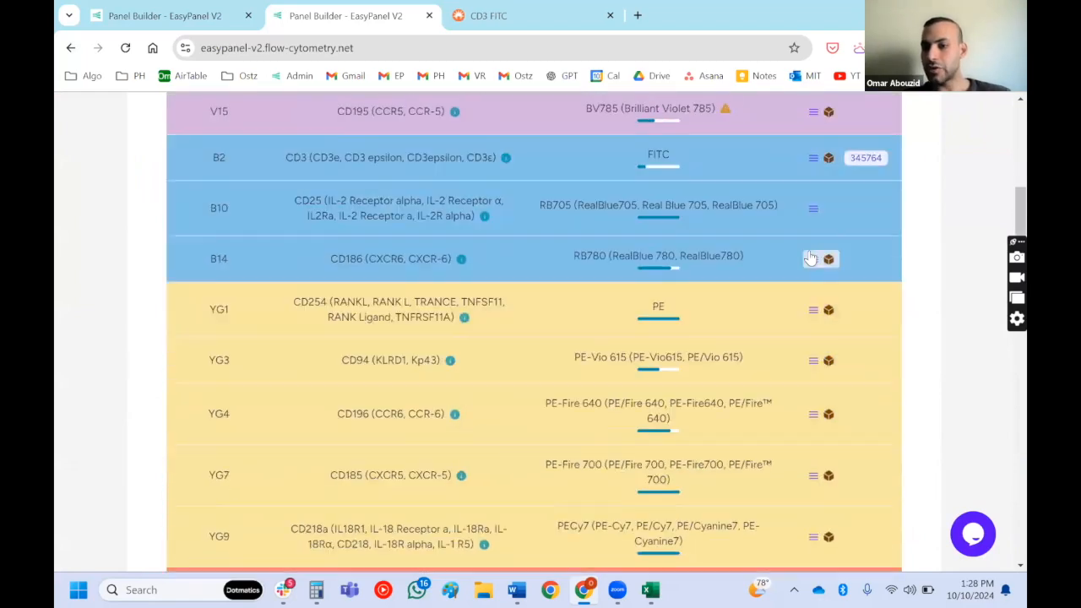
pyautogui.scroll(-3, 811, 257)
pyautogui.scroll(3, 811, 257)
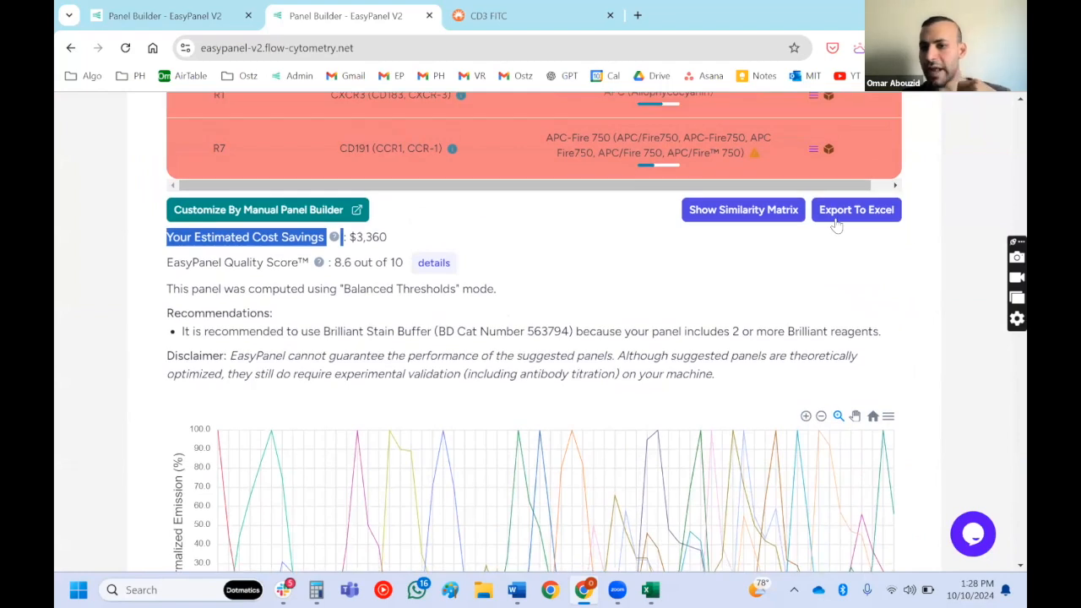
pyautogui.click(743, 209)
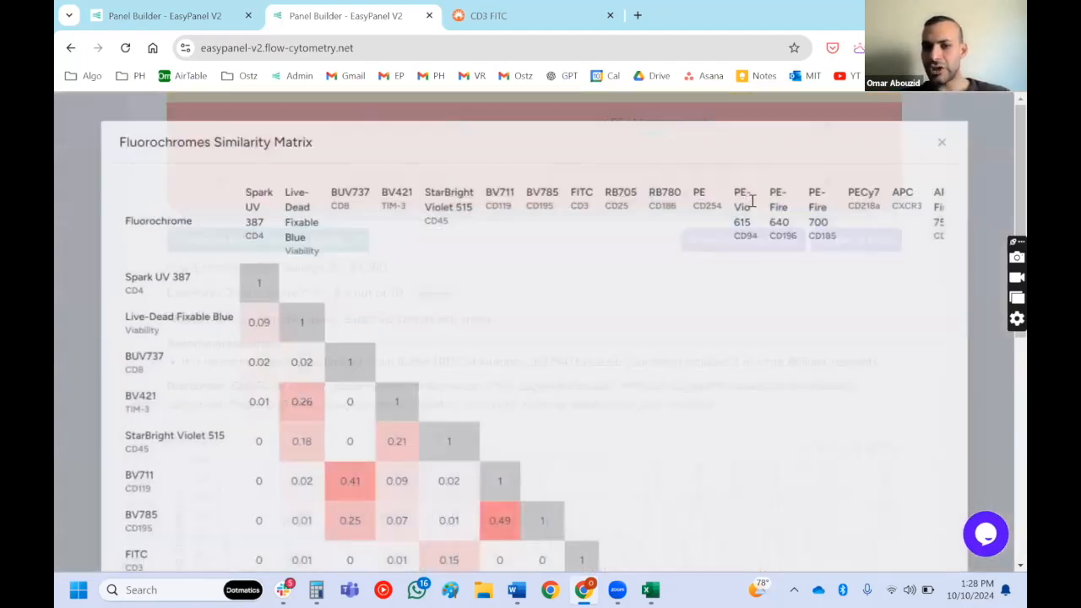
pyautogui.click(952, 146)
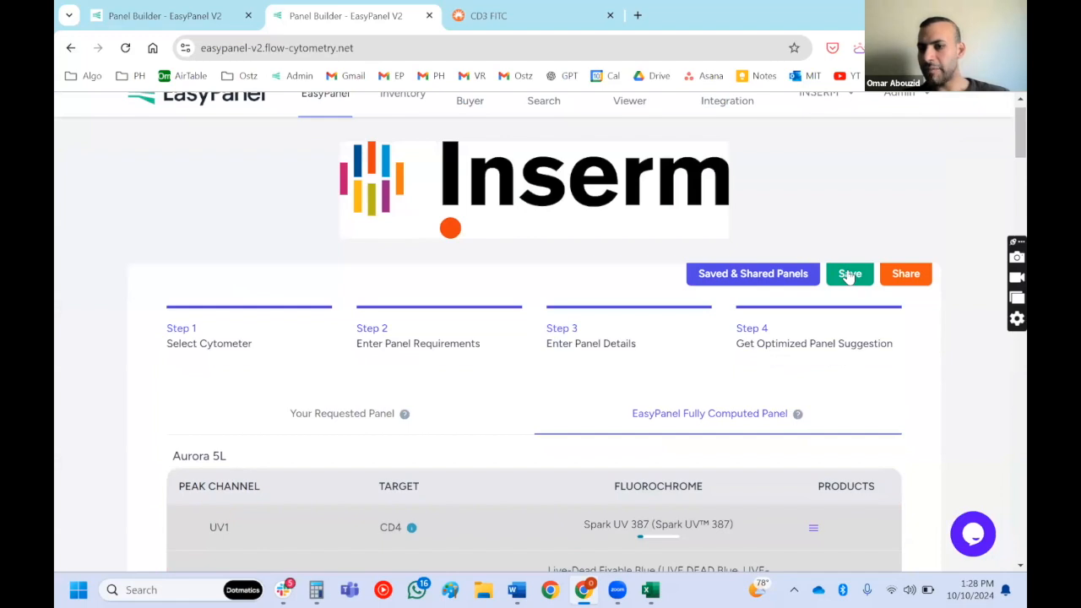
# - Share the panel under the name "Th1 Panel", copy its public link, and close the share settings
pyautogui.click(901, 272)
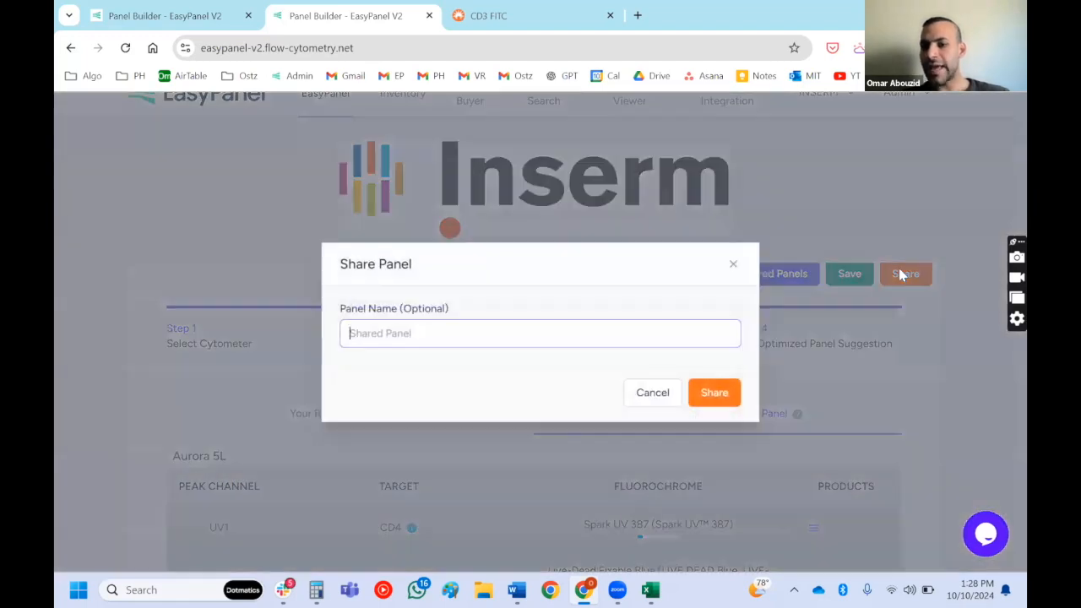
pyautogui.write('Th1 Panel')
pyautogui.click(707, 401)
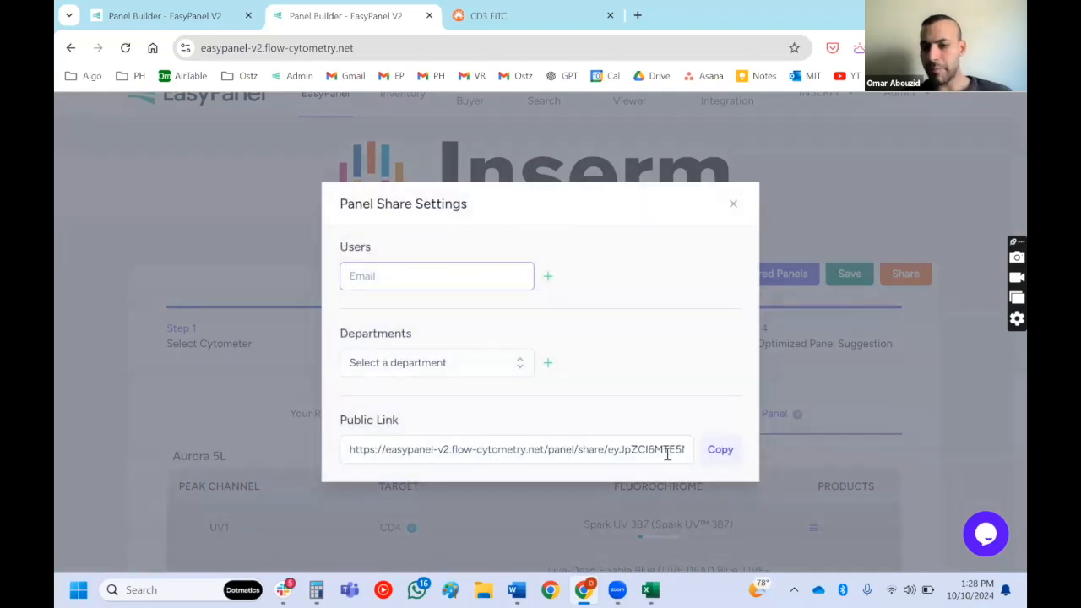
pyautogui.click(705, 456)
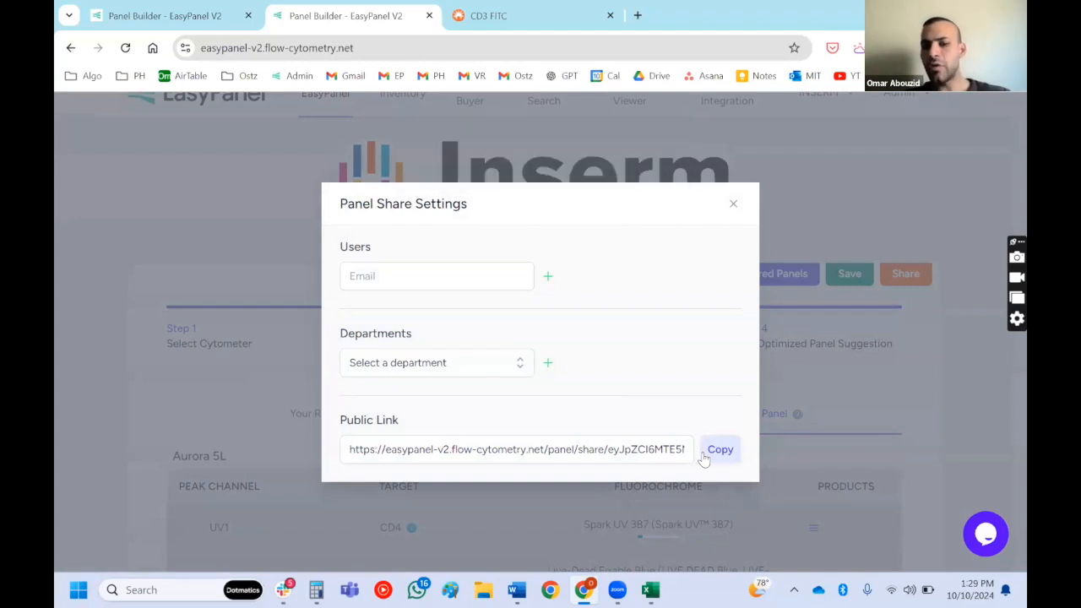
pyautogui.click(733, 204)
# - Look through the saved and shared panels, both those shared with the account and its own, and close the list
pyautogui.click(737, 275)
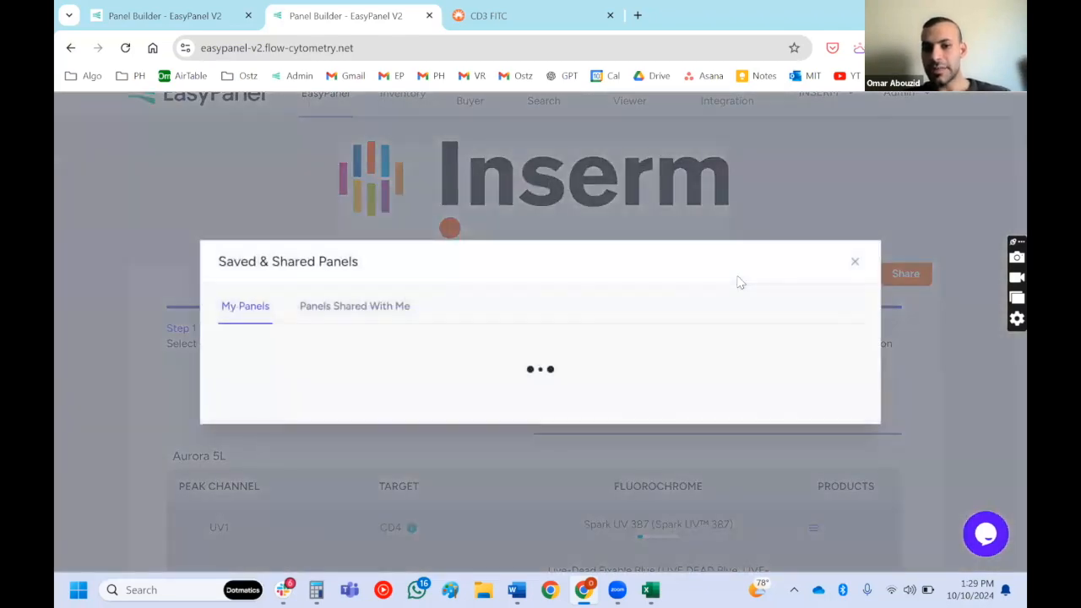
pyautogui.click(384, 218)
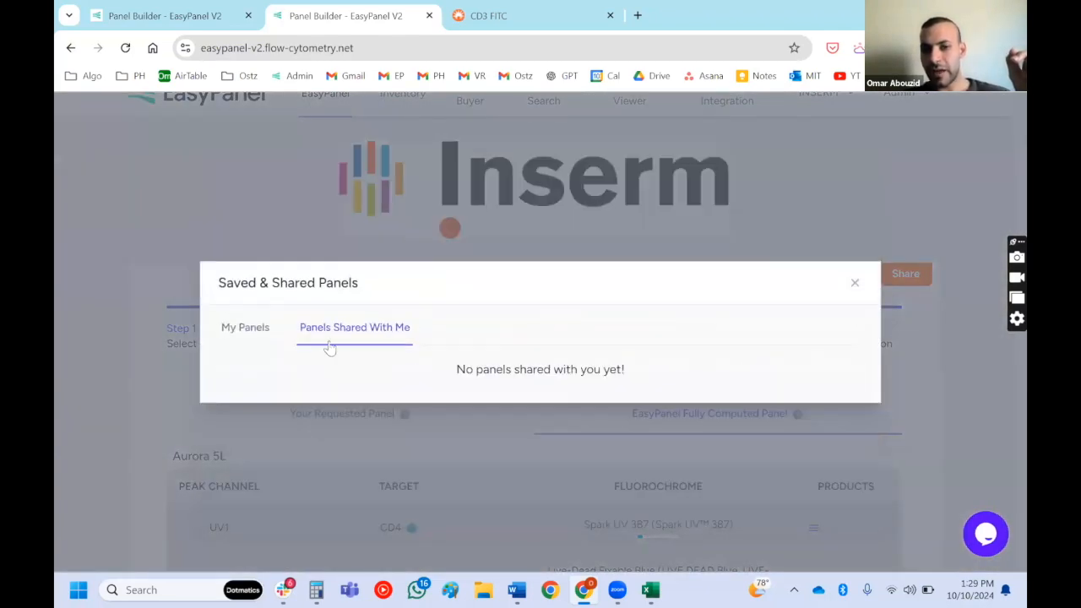
pyautogui.click(253, 335)
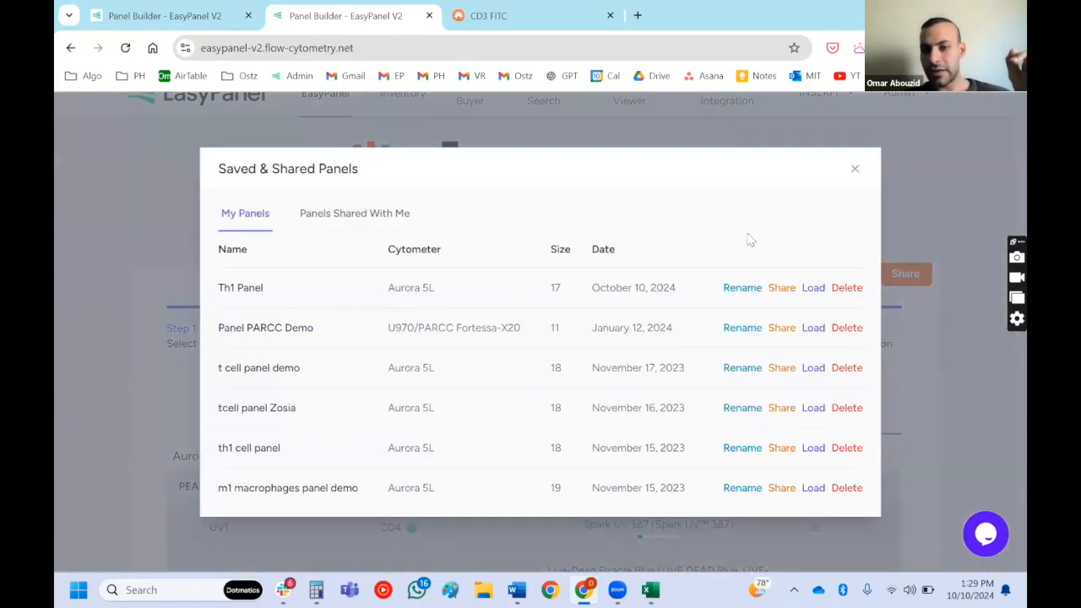
pyautogui.click(854, 168)
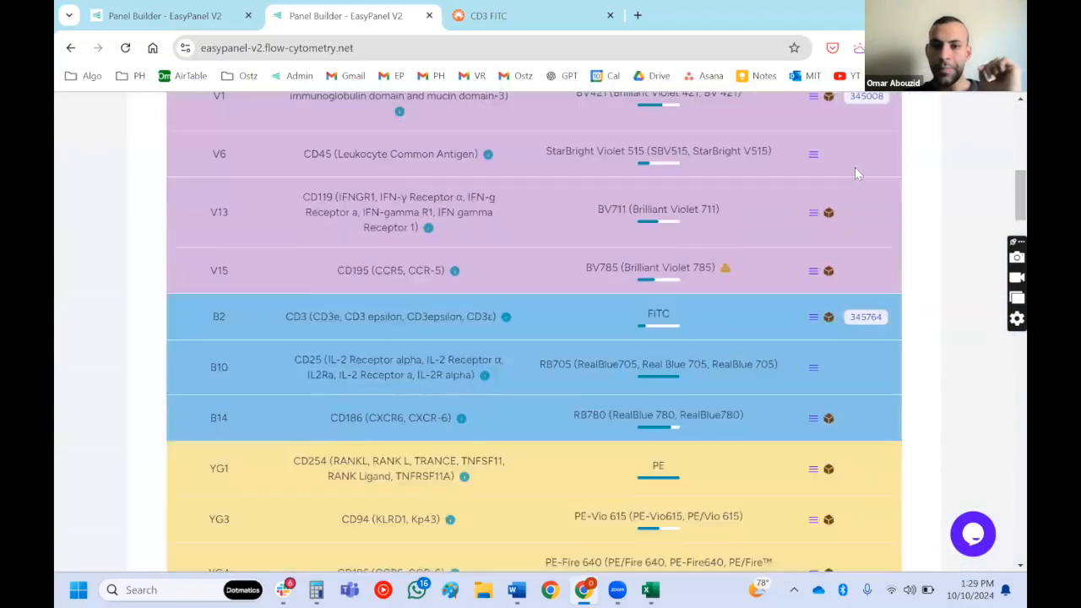
# - Open the fully computed panel for customization in the Manual Panel Builder and display its grid of fixed fluorochromes and products
pyautogui.scroll(-8, 854, 172)
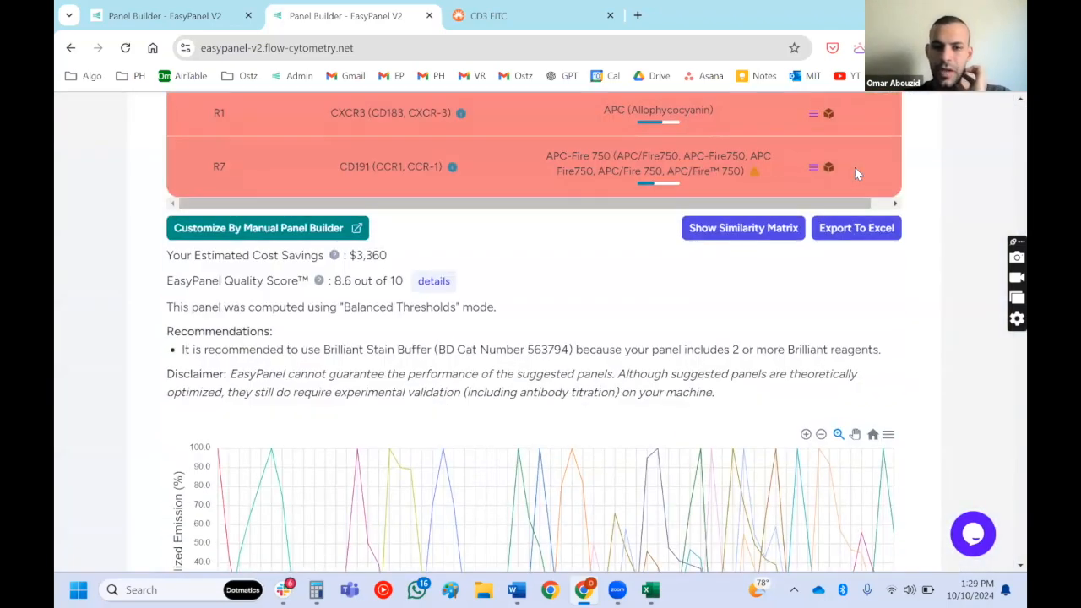
pyautogui.scroll(-5, 855, 169)
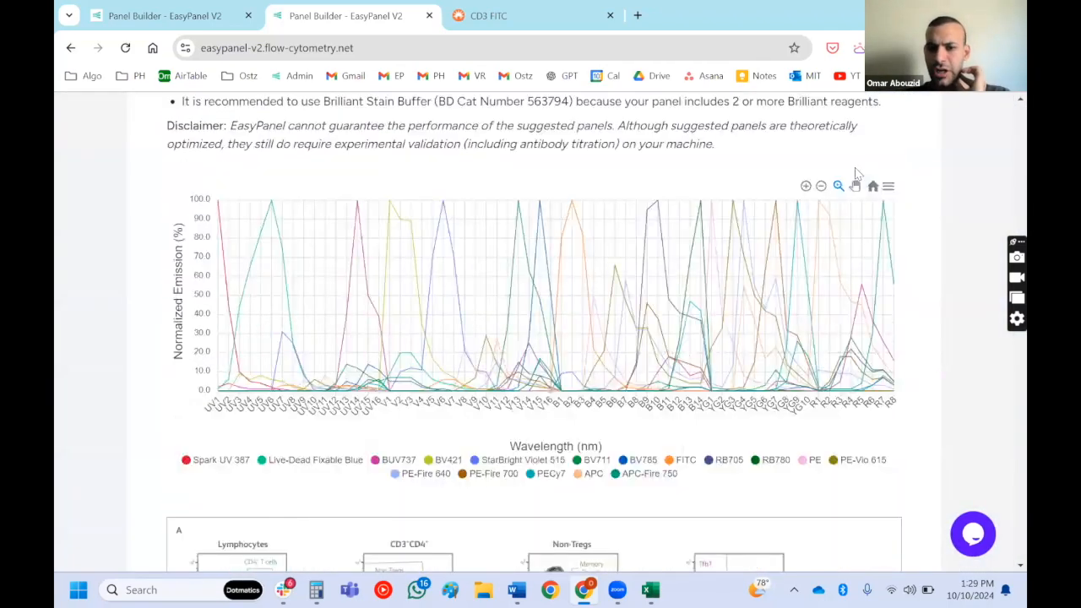
pyautogui.scroll(10, 855, 169)
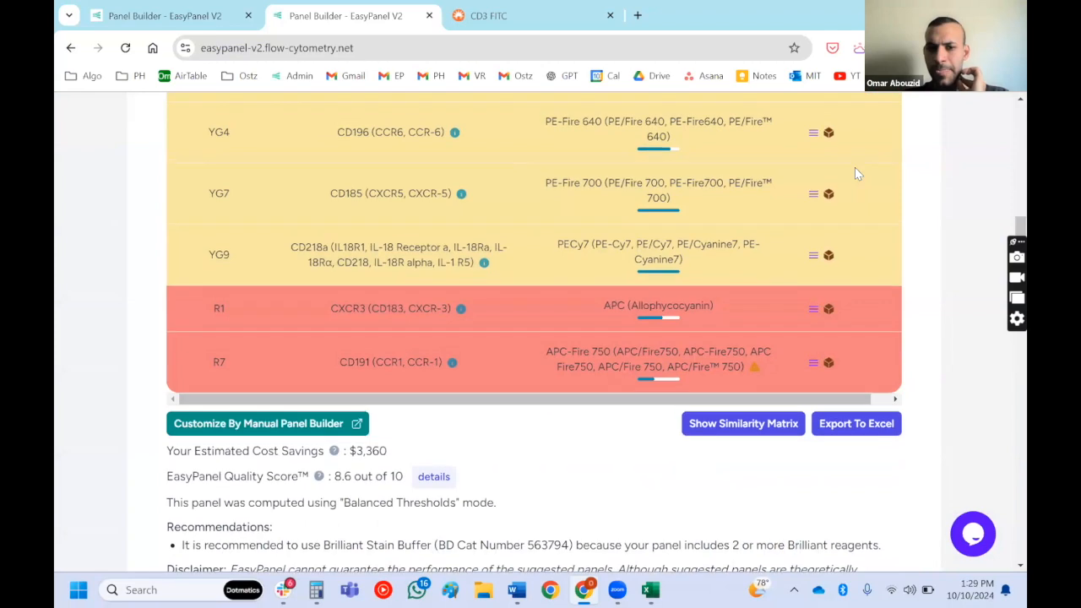
pyautogui.click(274, 424)
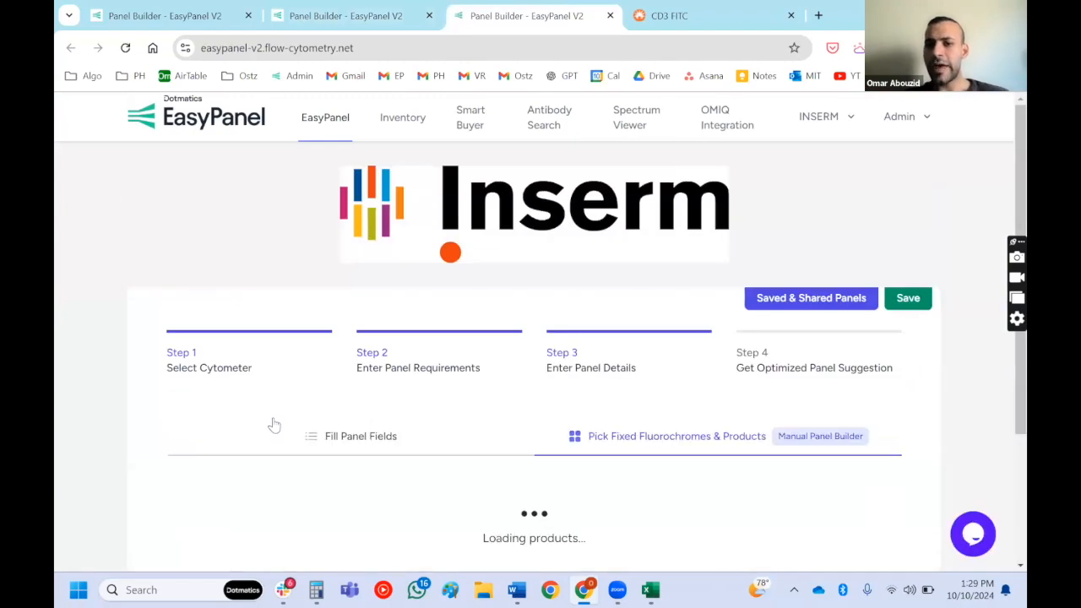
pyautogui.scroll(-1, 274, 424)
pyautogui.scroll(-3, 274, 424)
pyautogui.scroll(4, 273, 424)
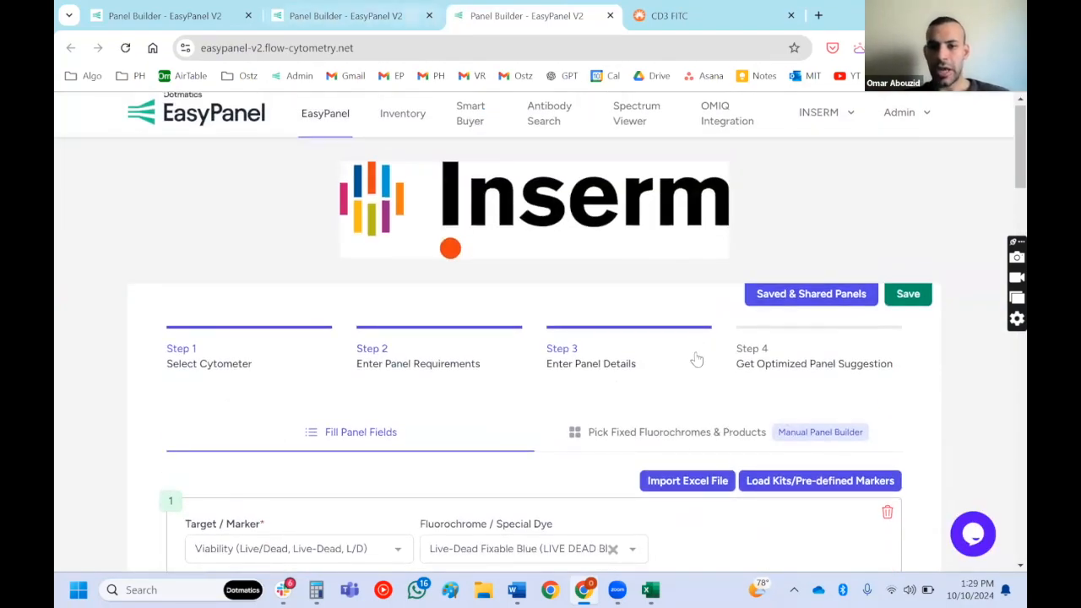
pyautogui.click(669, 452)
pyautogui.scroll(-1, 669, 452)
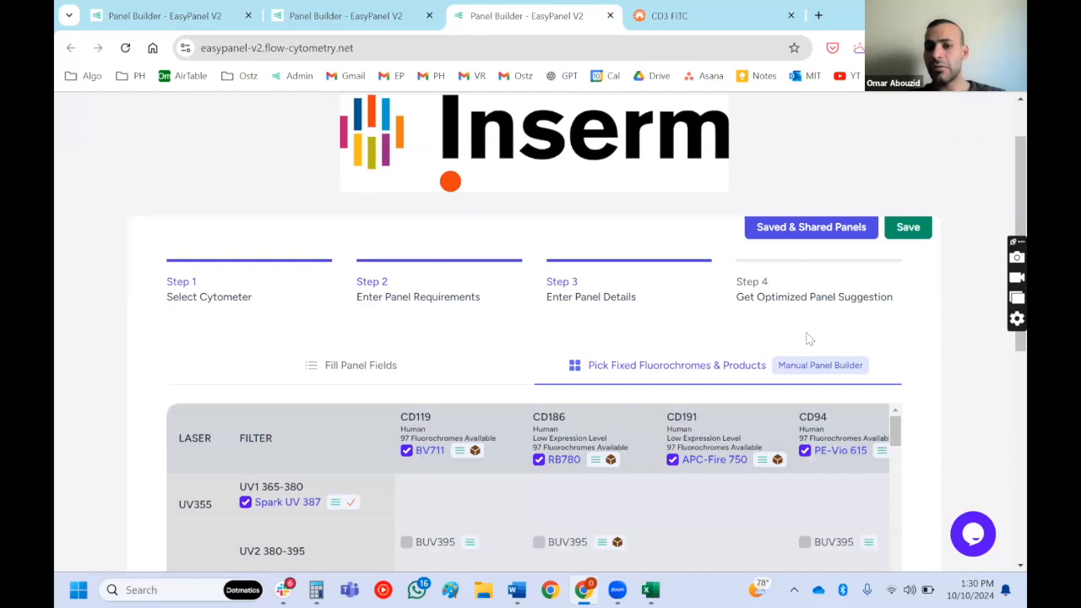
pyautogui.scroll(-1, 807, 339)
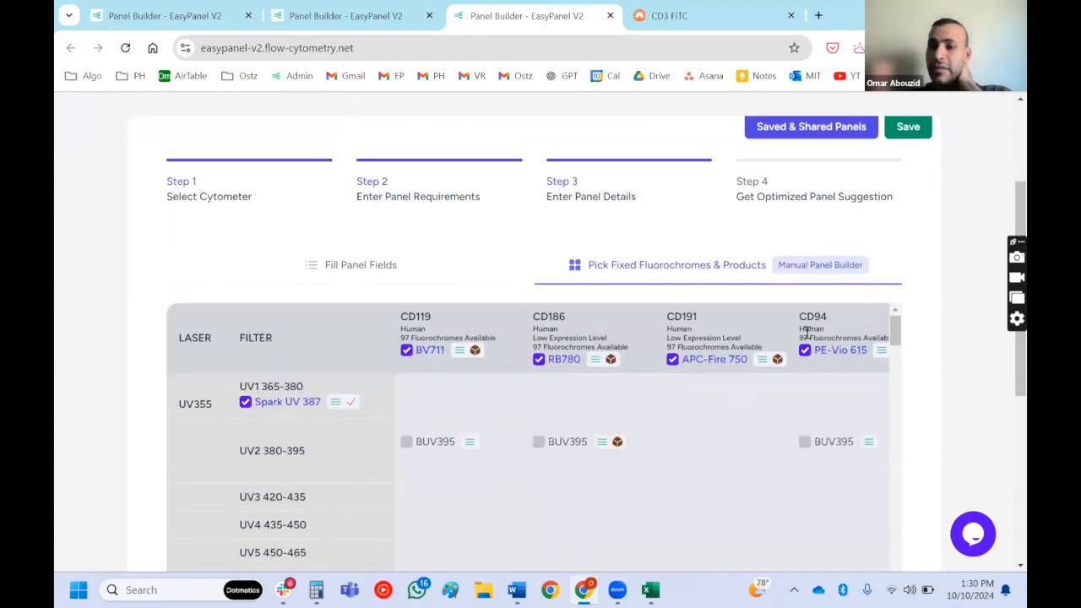
# - Replace CD191's fixed APC-Fire 750 with AlexaFluor532 in the B3 533-550 channel
pyautogui.click(673, 360)
pyautogui.scroll(-10, 673, 362)
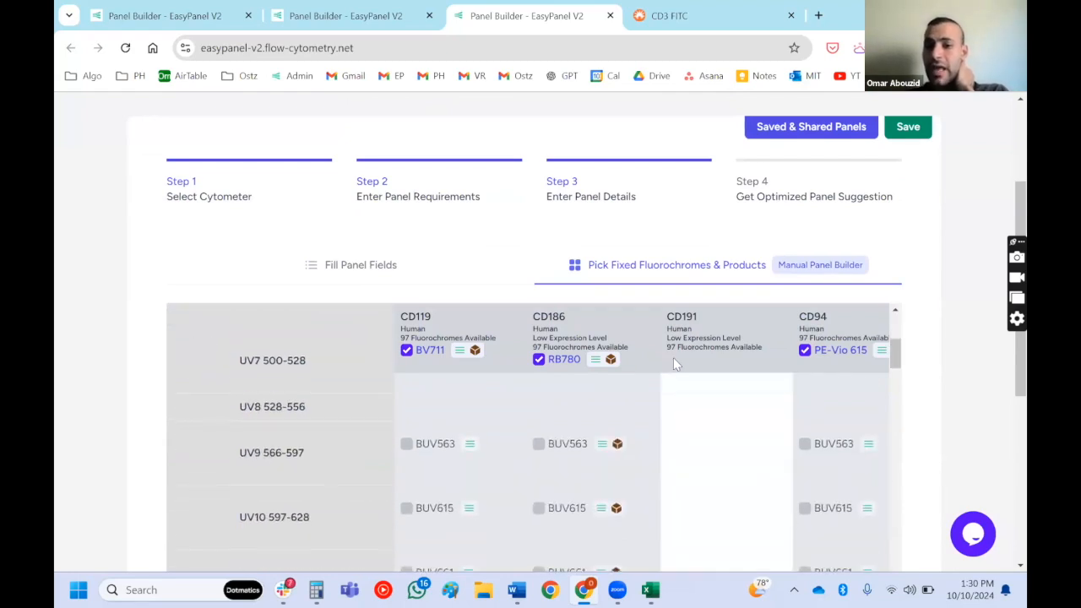
pyautogui.scroll(-5, 674, 363)
pyautogui.moveTo(673, 361); pyautogui.dragTo(702, 284)
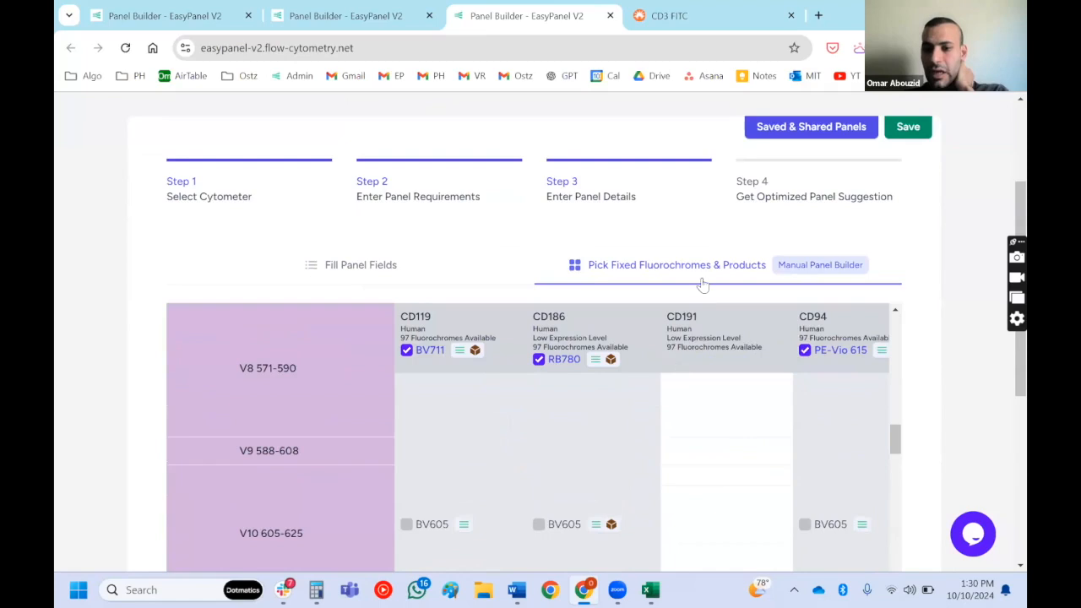
pyautogui.scroll(-6, 702, 284)
pyautogui.scroll(-6, 704, 285)
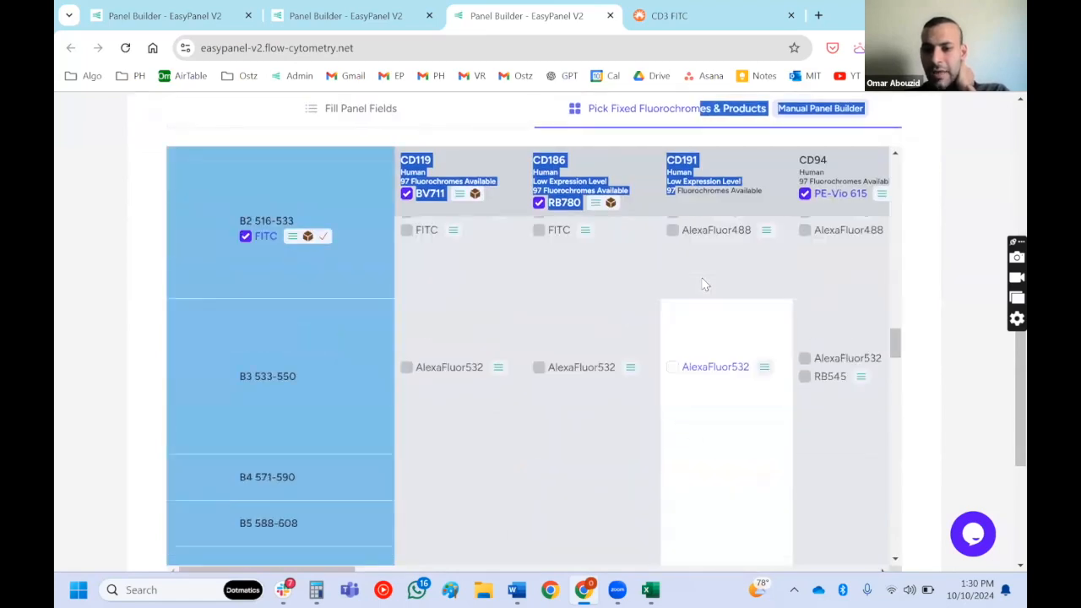
pyautogui.click(731, 370)
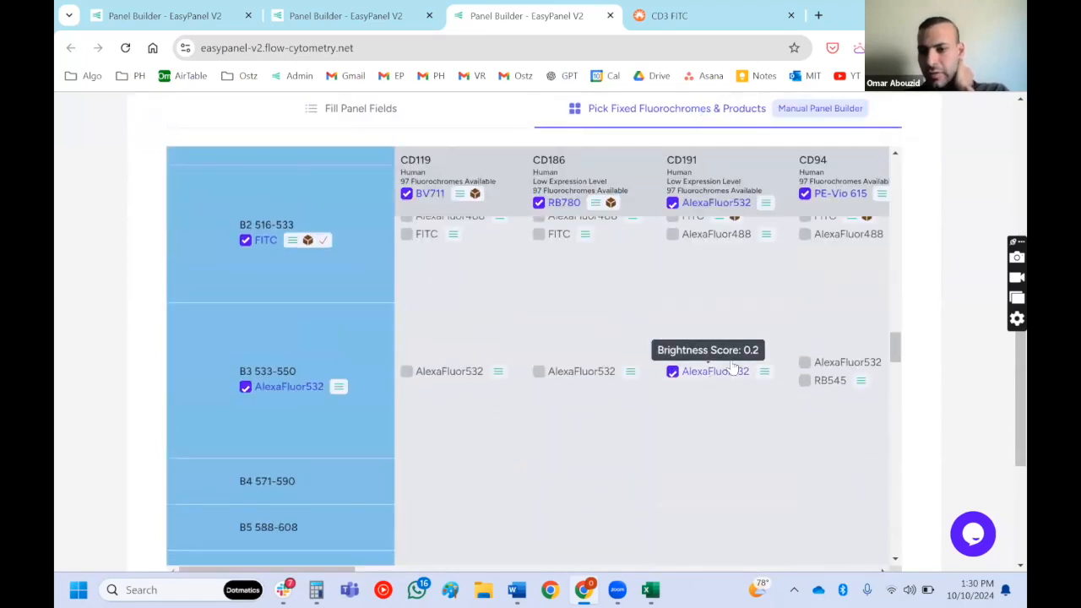
# - Replace CD186's fixed RB780 with PerCP in the B8 669-687 channel
pyautogui.click(563, 208)
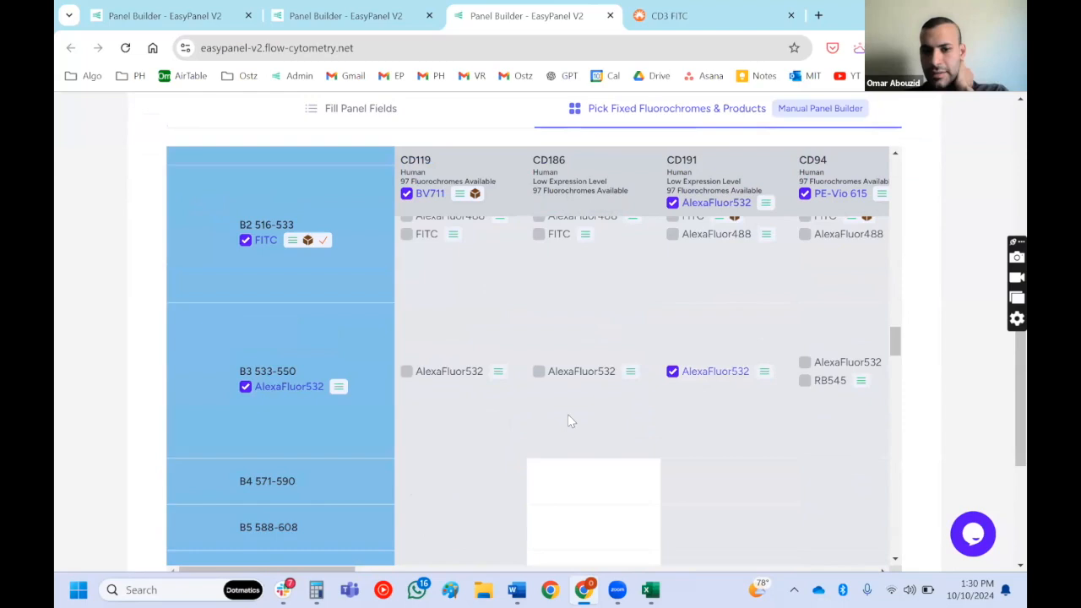
pyautogui.scroll(-4, 569, 419)
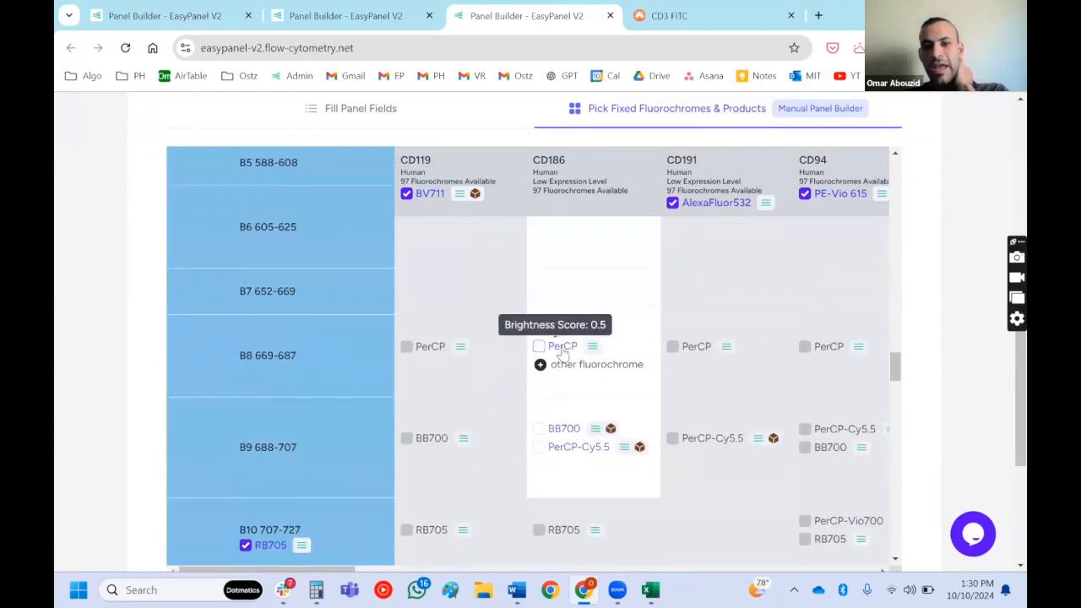
pyautogui.click(562, 353)
pyautogui.scroll(-3, 916, 304)
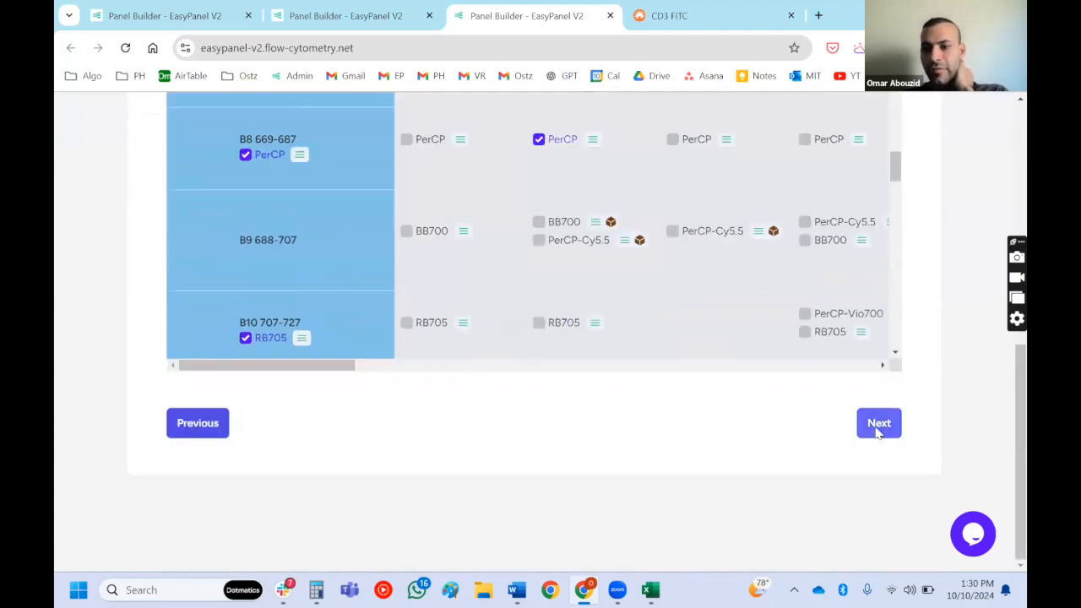
# - Compute the customized panel and review its fluorochrome table, quality score section, recommendations and emission spectra
pyautogui.click(878, 426)
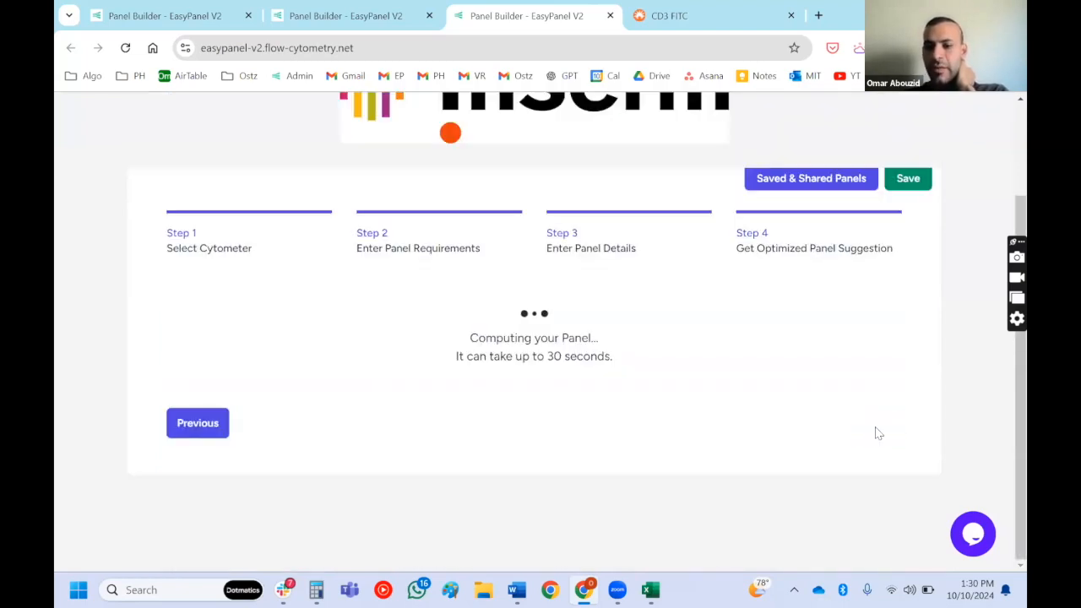
pyautogui.scroll(-15, 875, 432)
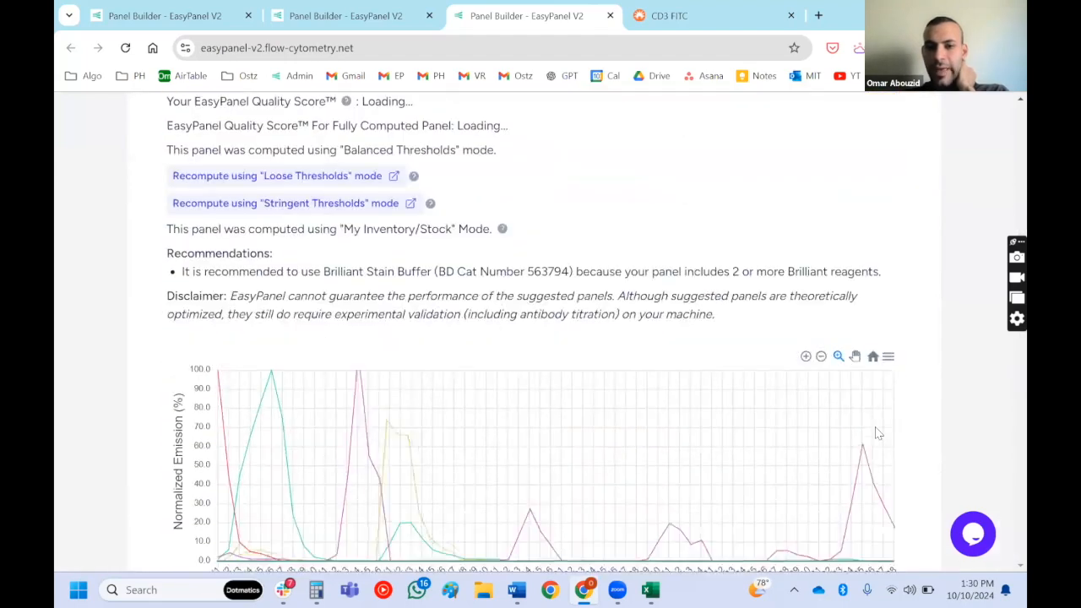
pyautogui.scroll(1, 878, 434)
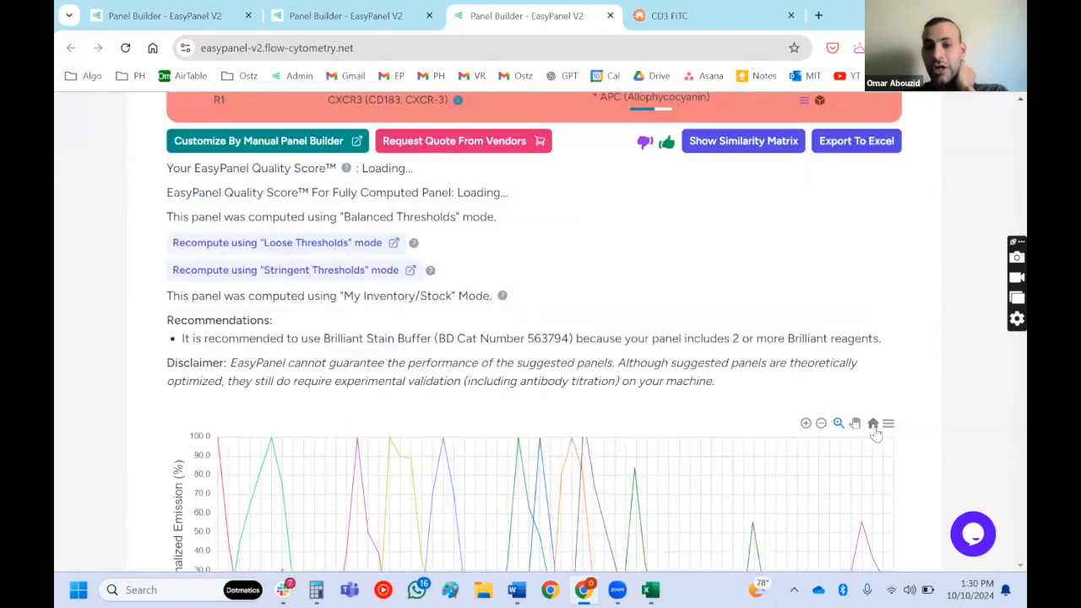
pyautogui.scroll(-1, 760, 414)
pyautogui.scroll(3, 507, 397)
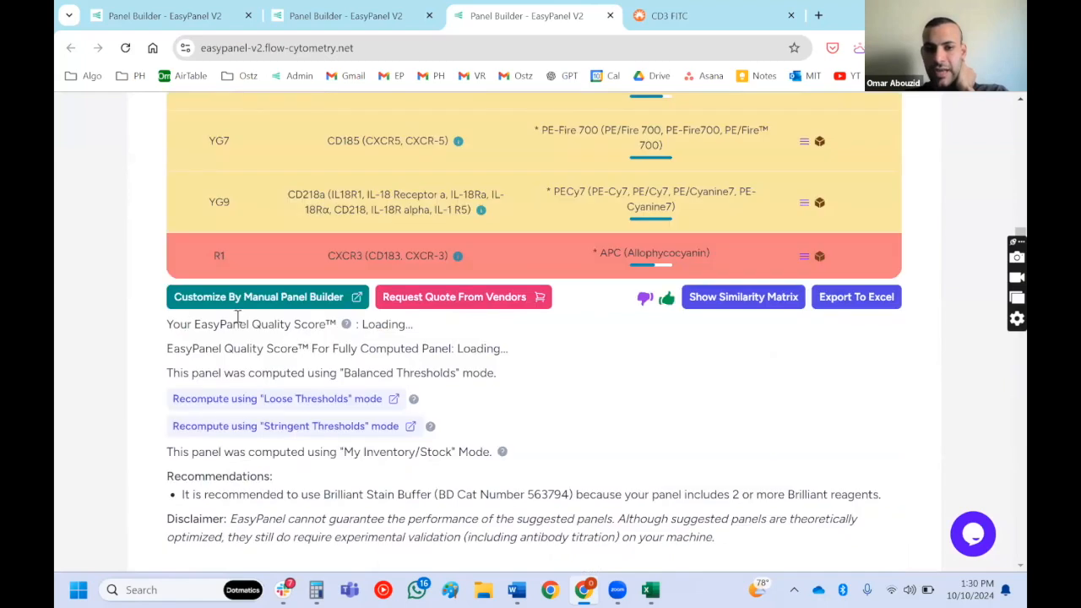
pyautogui.scroll(15, 260, 328)
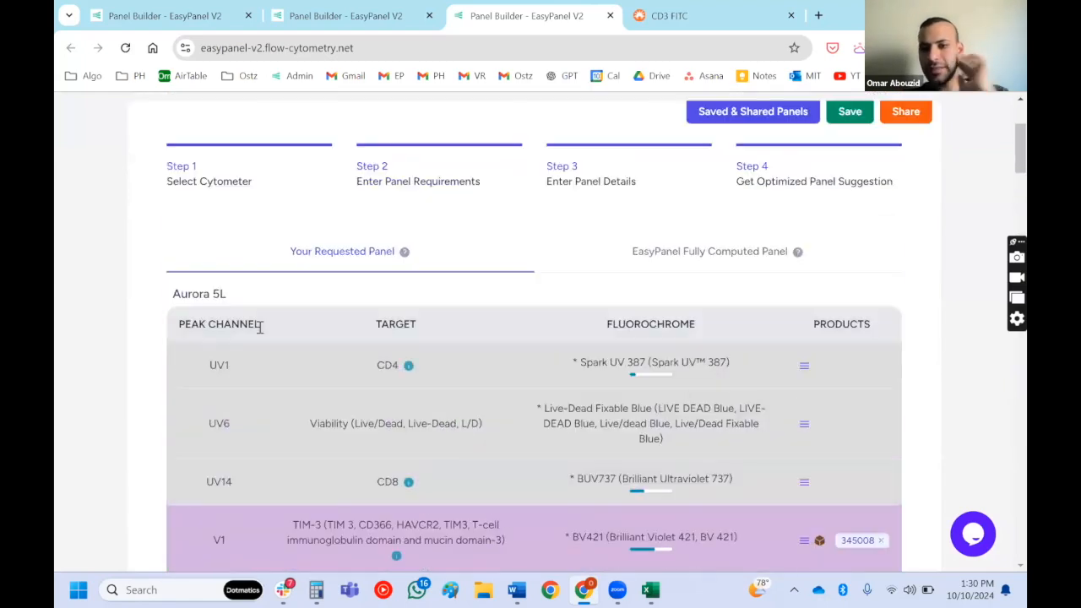
pyautogui.scroll(3, 617, 212)
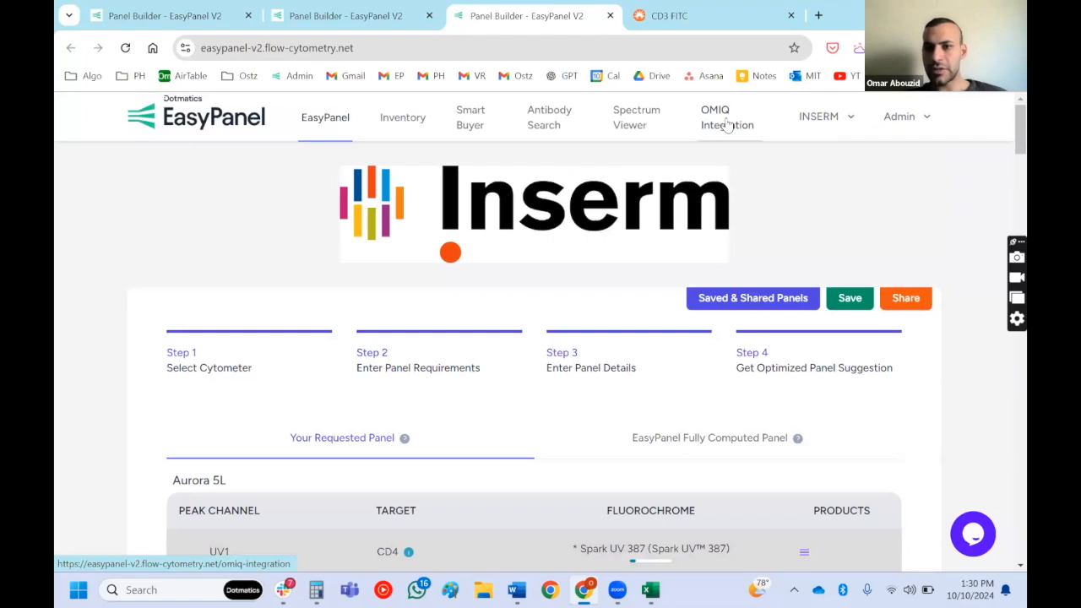
# - Open OMIQ Integration in a separate tab and compare the expected and actual spectra of PerCP-eFluor 710
pyautogui.middleClick(727, 124)
pyautogui.click(608, 17)
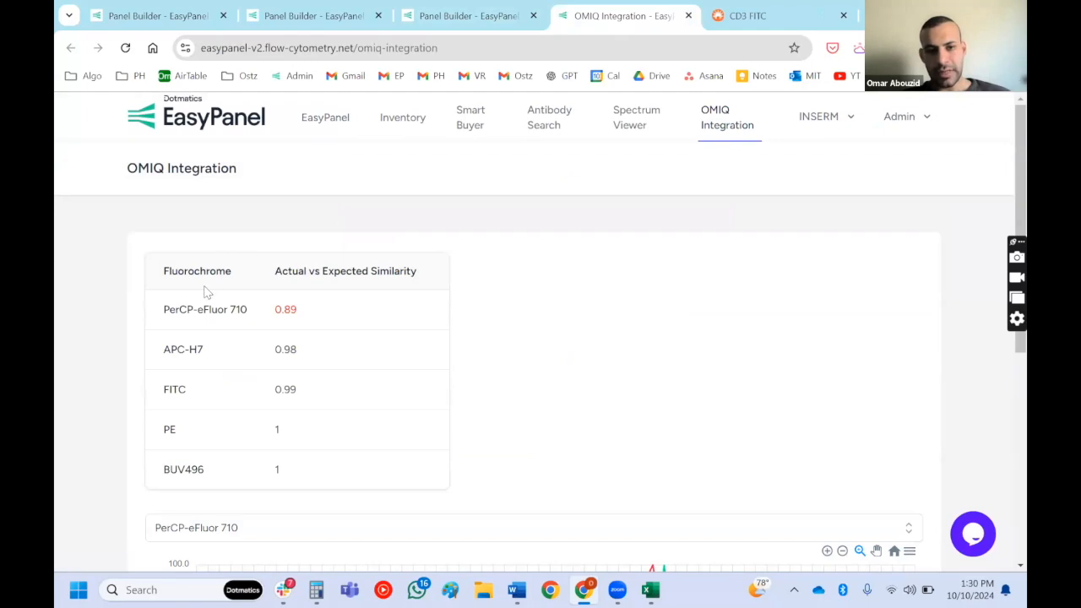
pyautogui.scroll(-6, 213, 190)
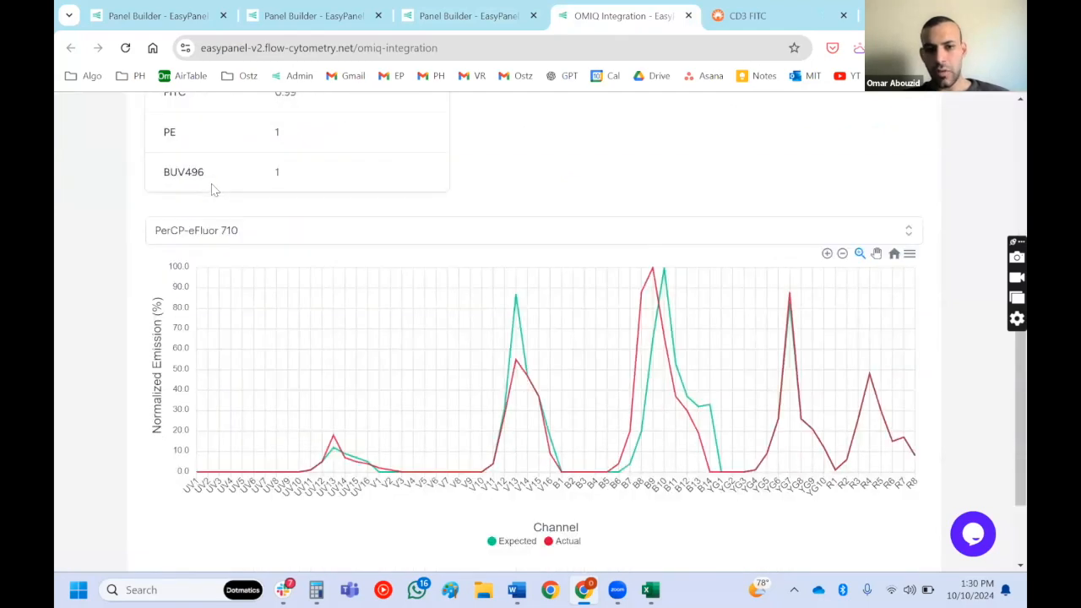
pyautogui.scroll(5, 213, 190)
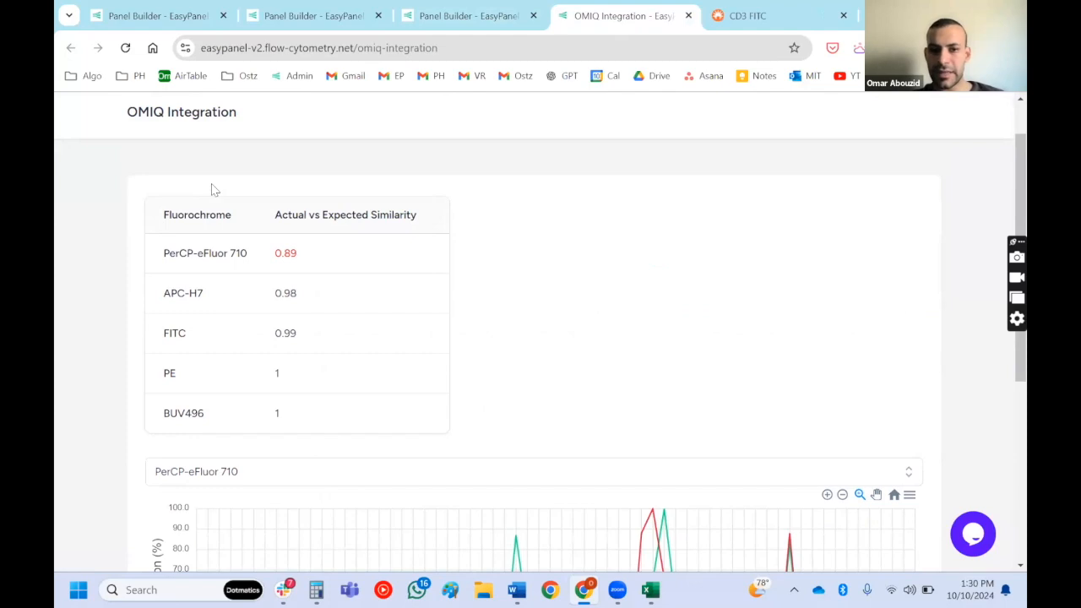
pyautogui.scroll(1, 213, 190)
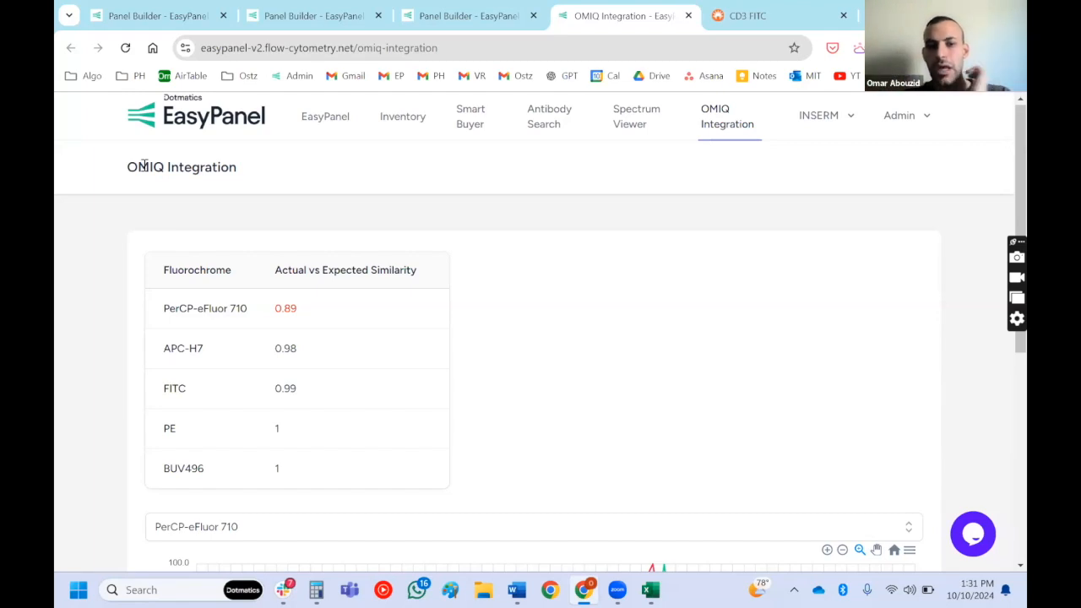
pyautogui.scroll(-4, 145, 167)
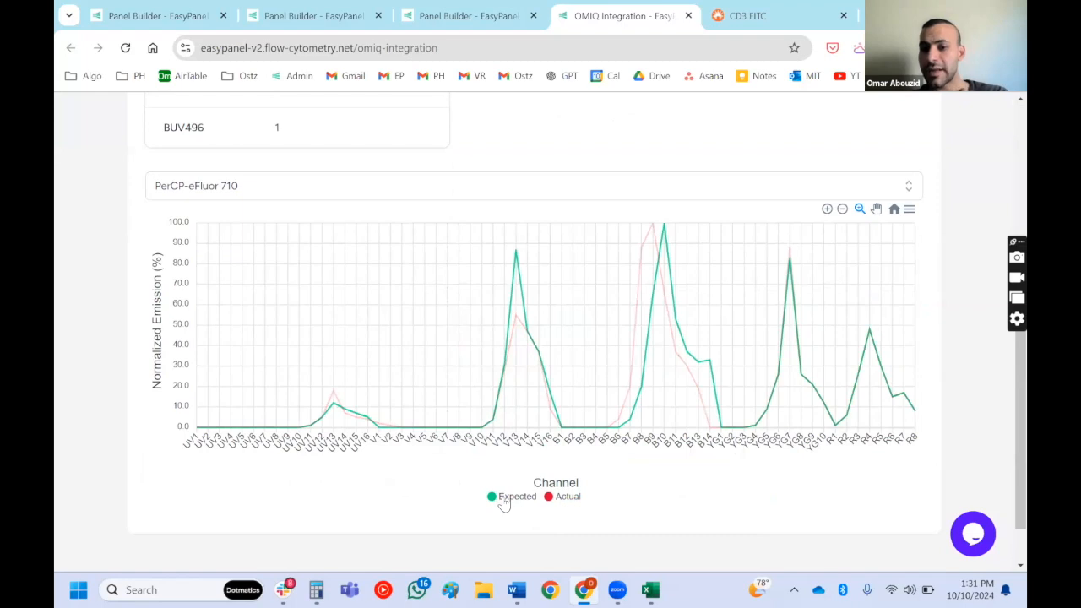
pyautogui.scroll(3, 504, 504)
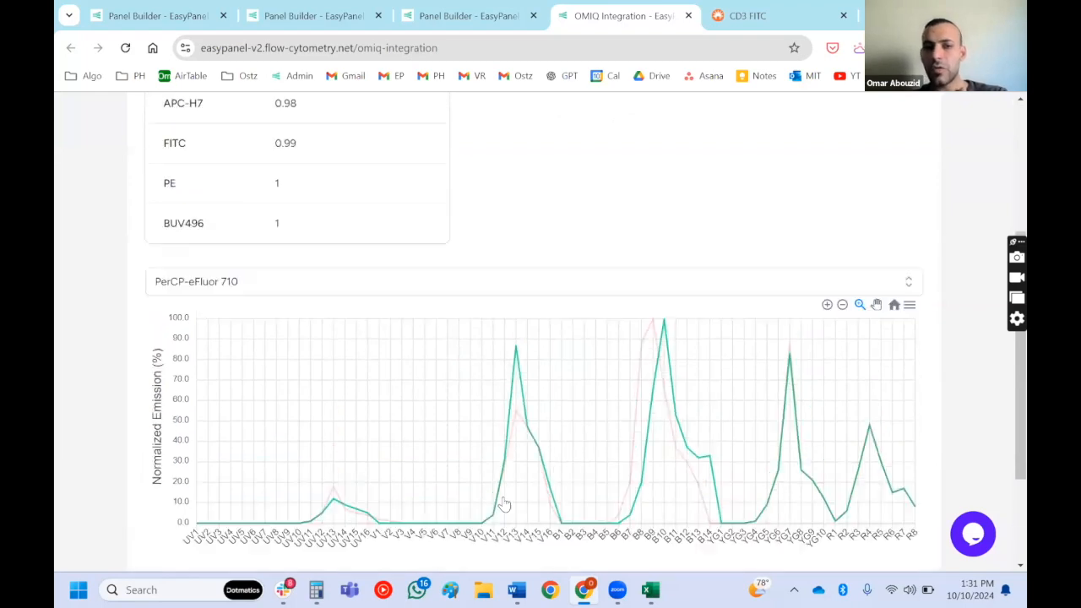
# - Examine the Actual vs Expected Similarity table, focusing on the PerCP-eFluor 710 row
pyautogui.scroll(3, 90, 177)
pyautogui.scroll(1, 90, 177)
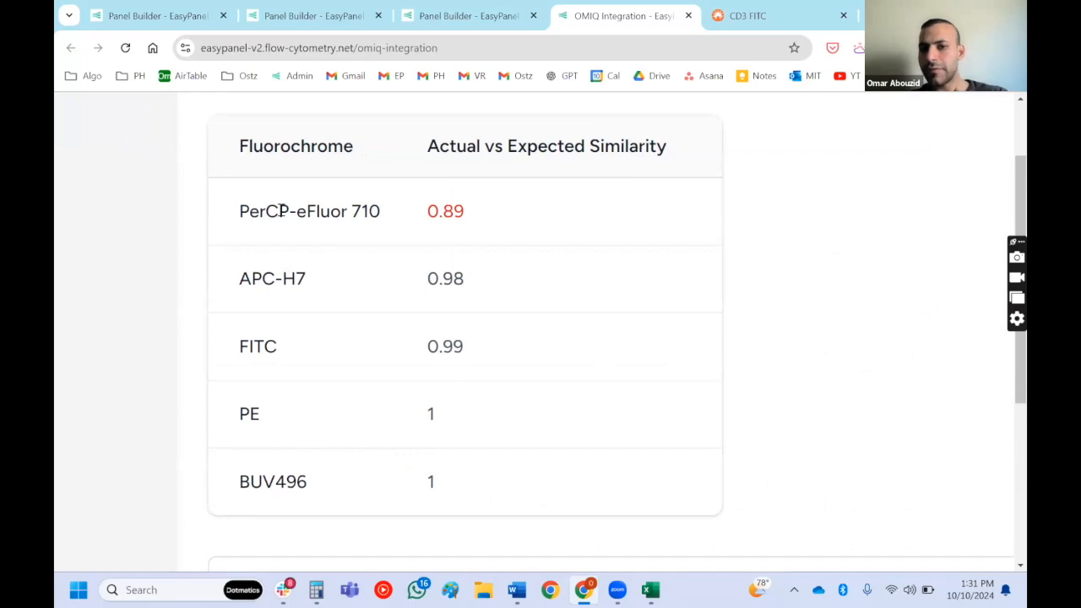
pyautogui.moveTo(282, 212); pyautogui.dragTo(490, 216)
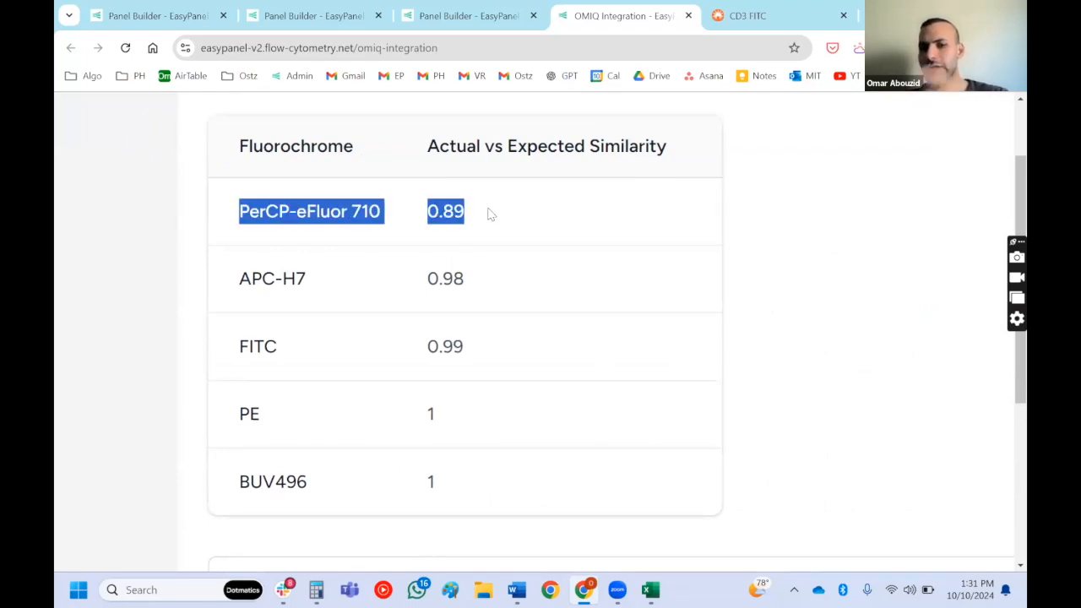
pyautogui.click(490, 214)
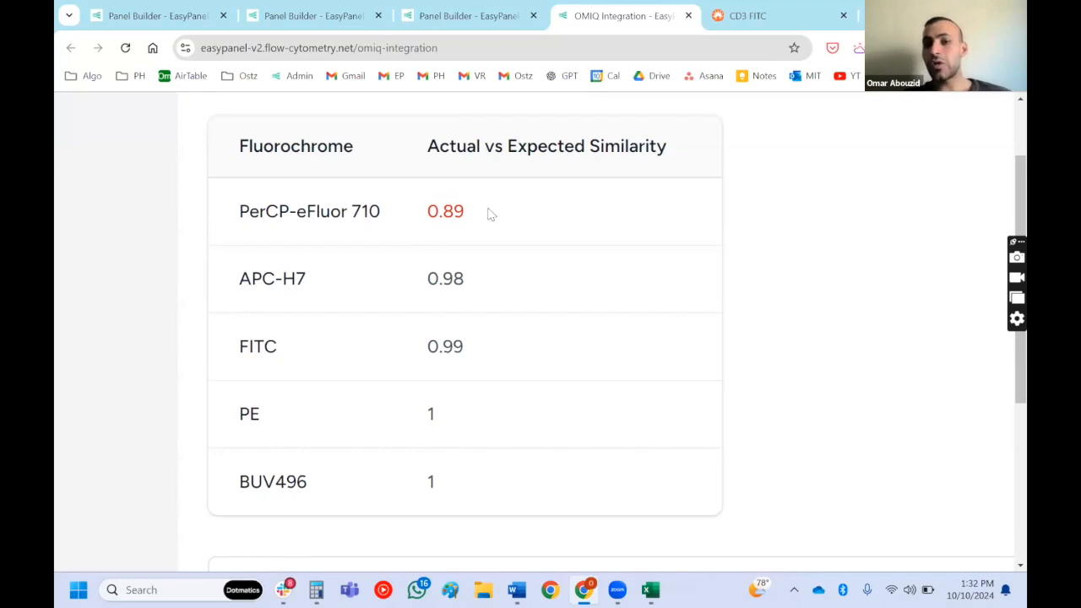
pyautogui.scroll(5, 489, 213)
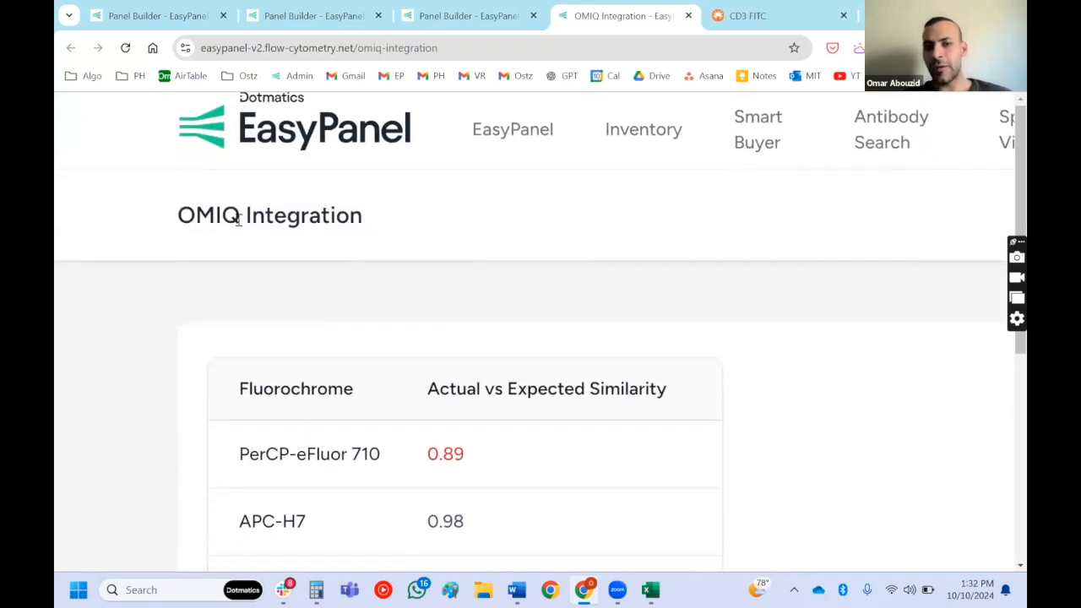
pyautogui.scroll(-5, 223, 214)
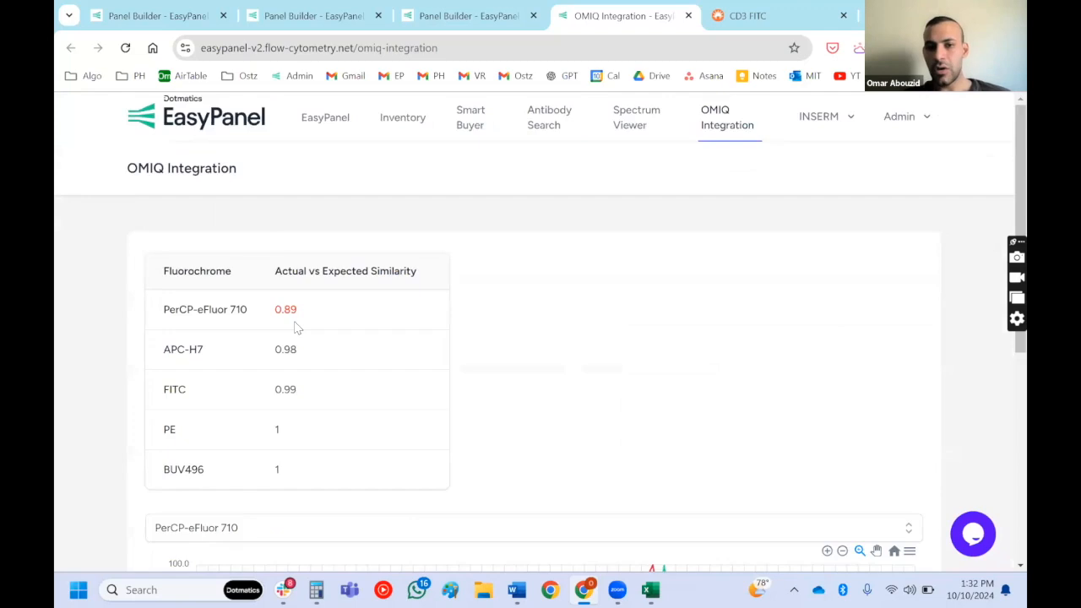
pyautogui.scroll(-2, 297, 328)
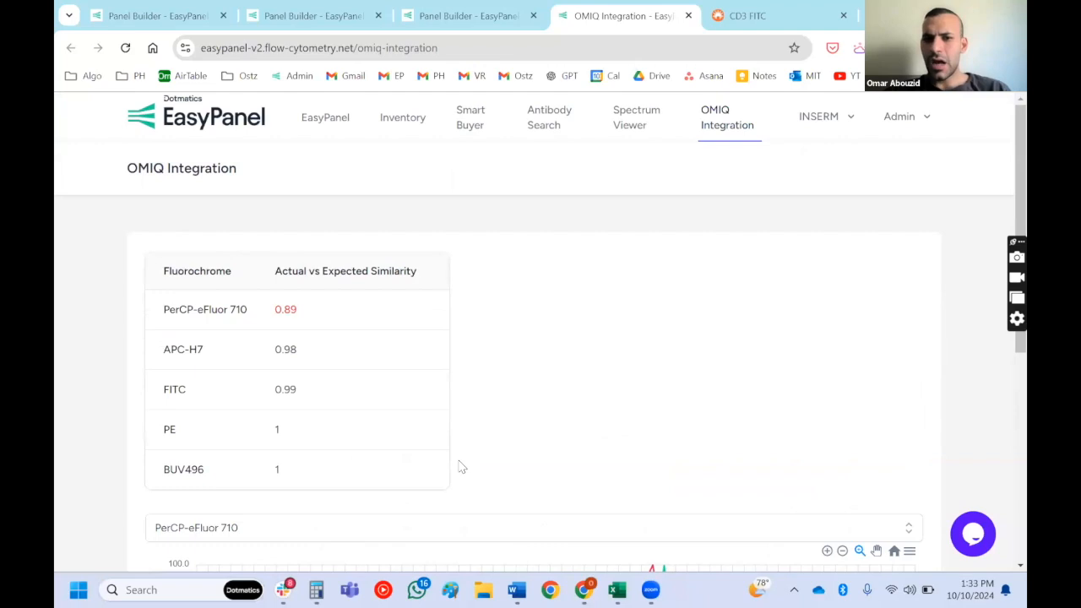
# - Open the inventory in a separate tab and look through the product list and columns of its first stock
pyautogui.middleClick(385, 124)
pyautogui.hotkey('ctrl', 'Tab')
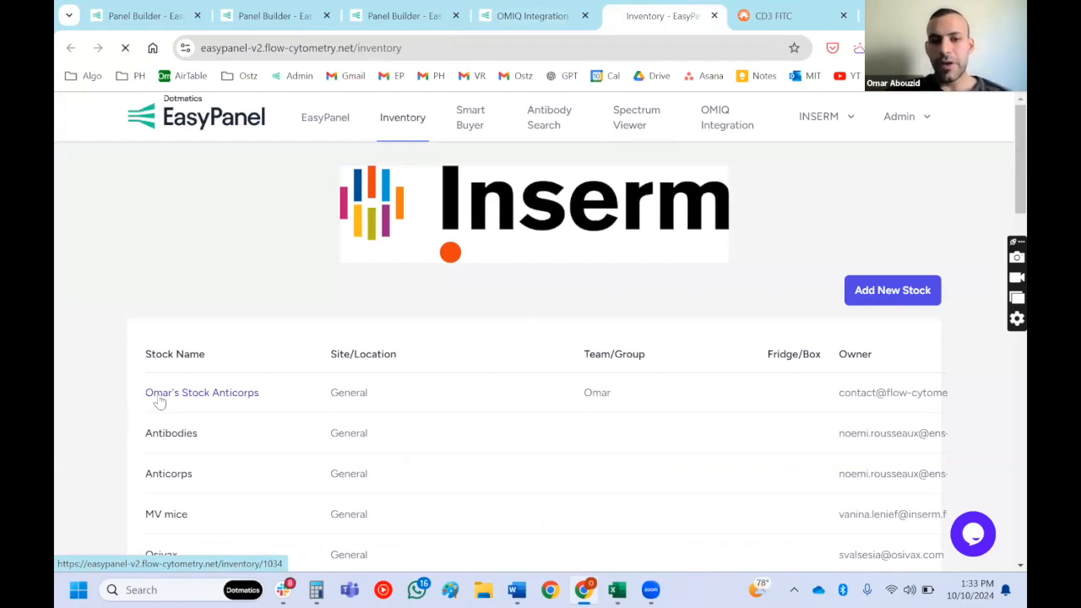
pyautogui.click(160, 399)
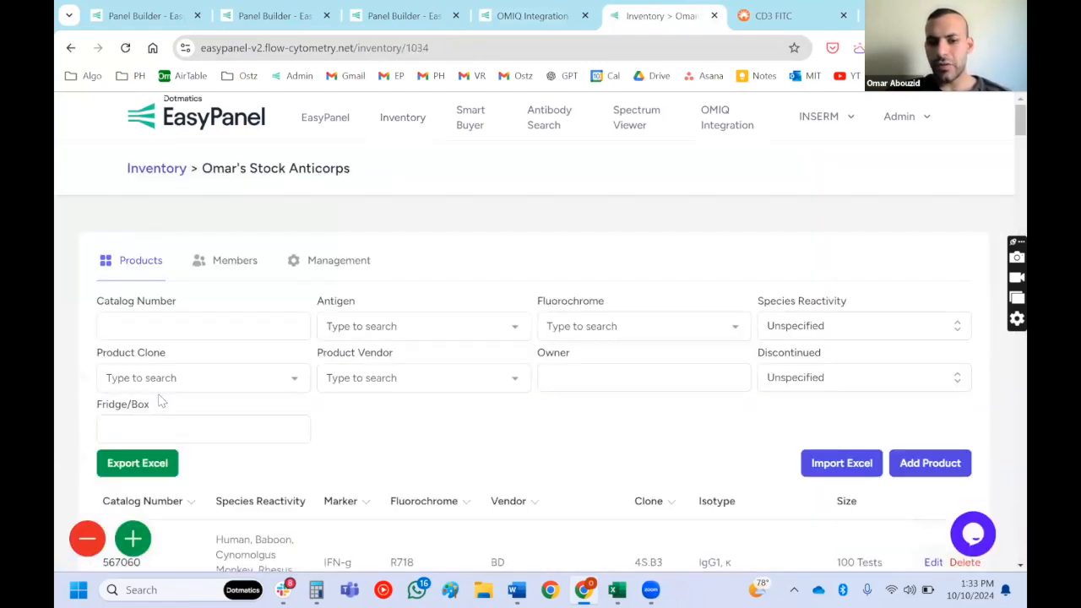
pyautogui.scroll(-4, 159, 399)
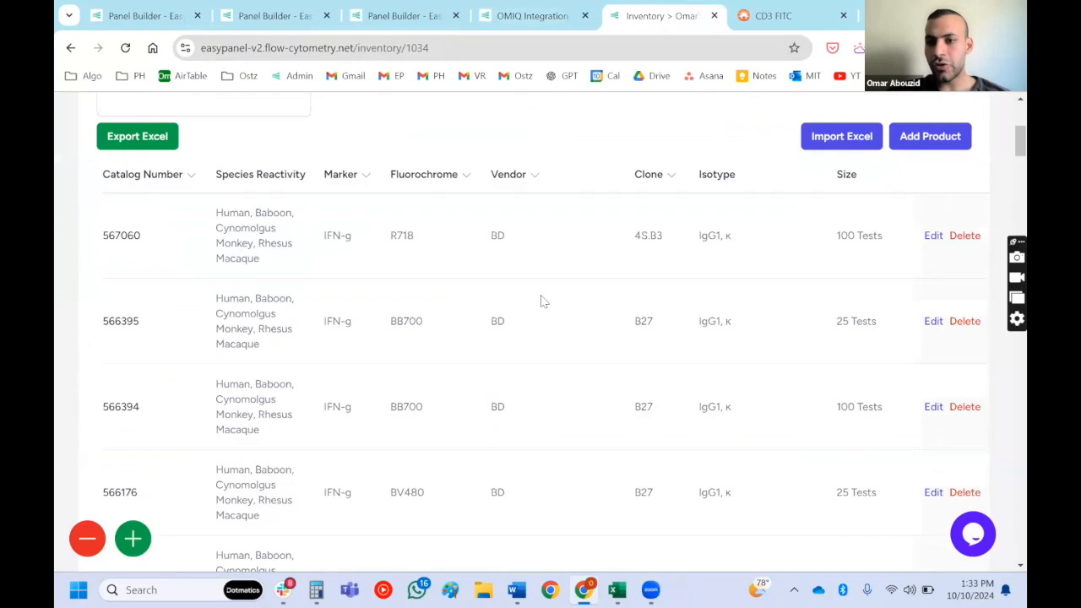
pyautogui.hscroll(8, 543, 301)
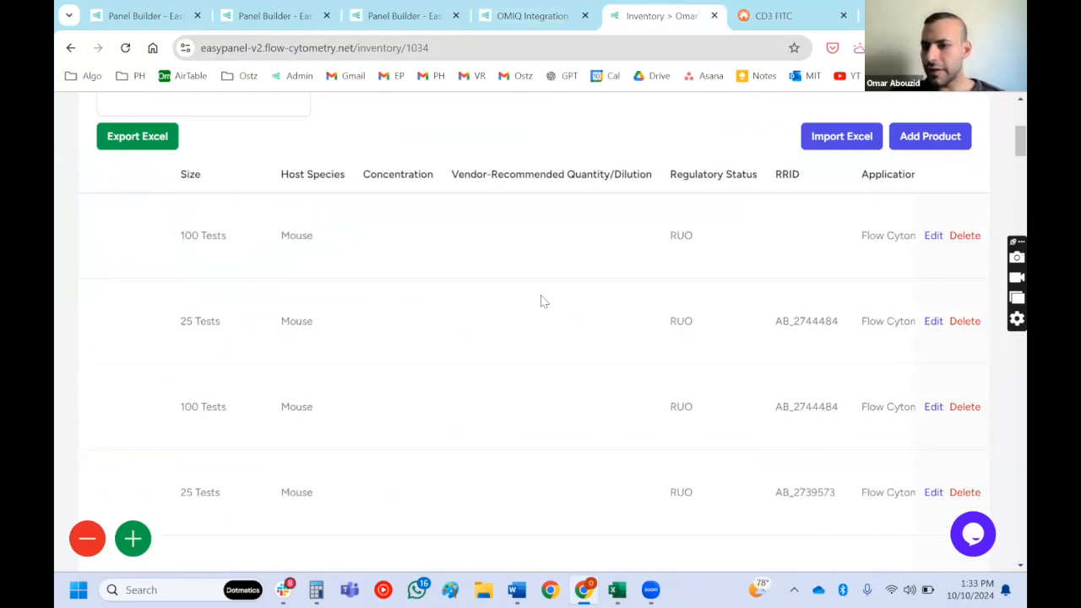
# - Enter the note "Internal Code: 1234" in the lot information of the first IFN-g R718 product, then discard the edit
pyautogui.click(933, 237)
pyautogui.scroll(-3, 265, 379)
pyautogui.click(263, 381)
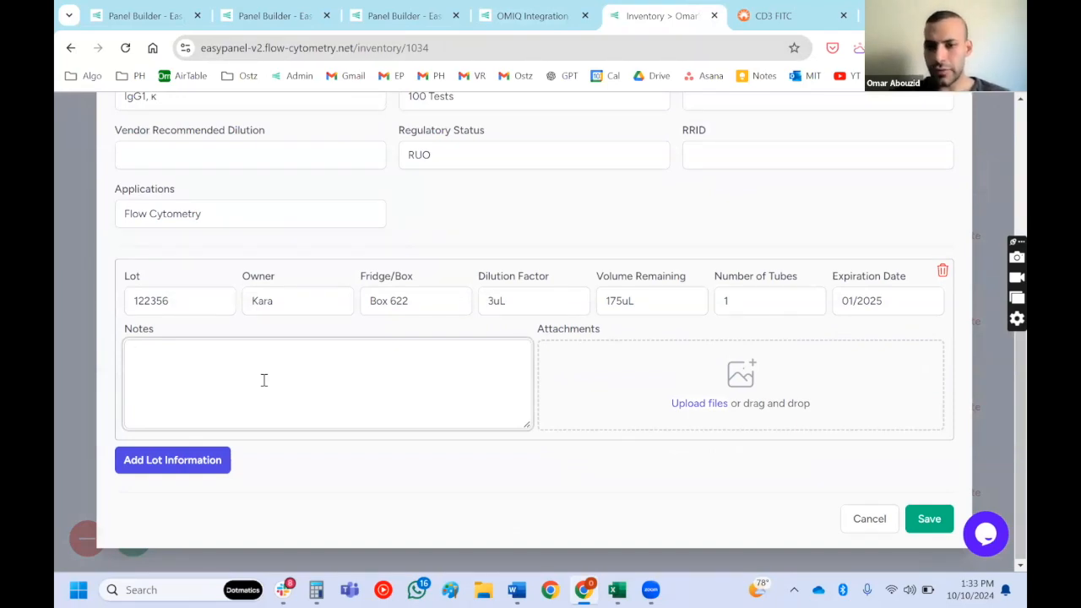
pyautogui.write('Internal')
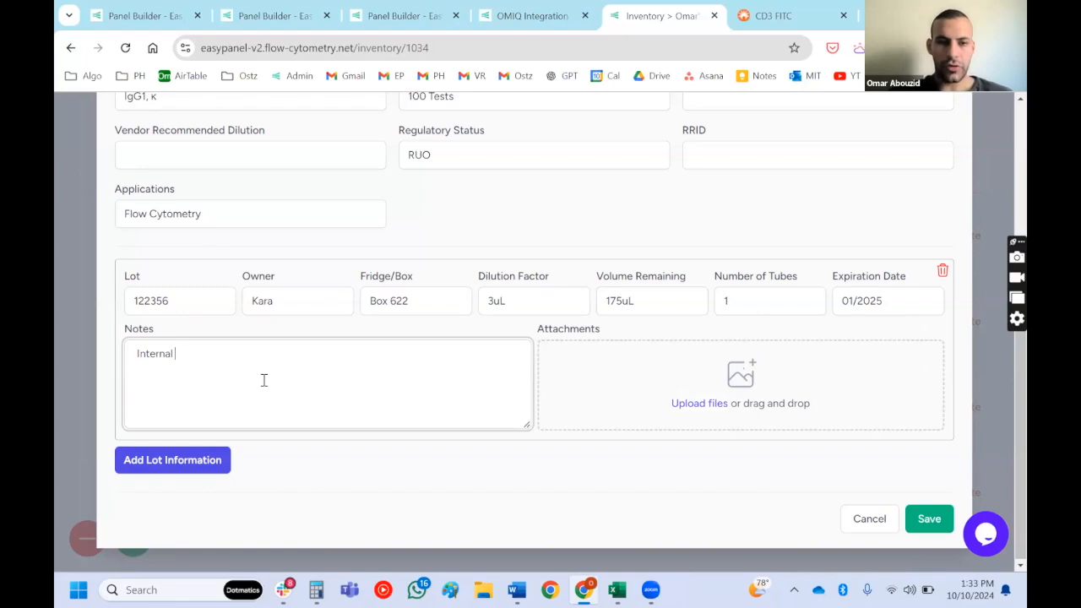
pyautogui.write(' Code: 1234')
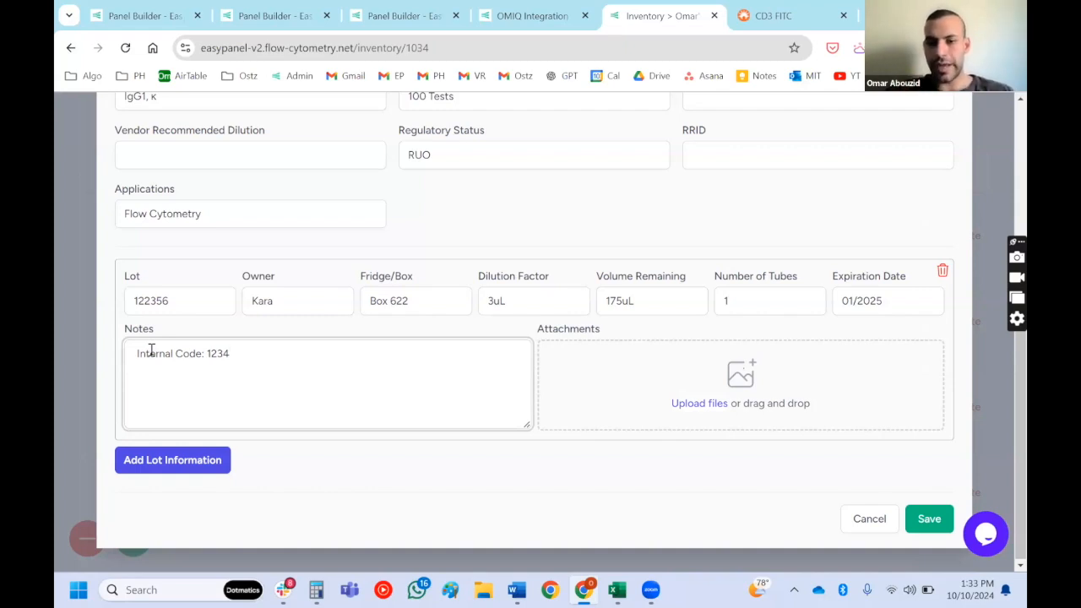
pyautogui.click(851, 525)
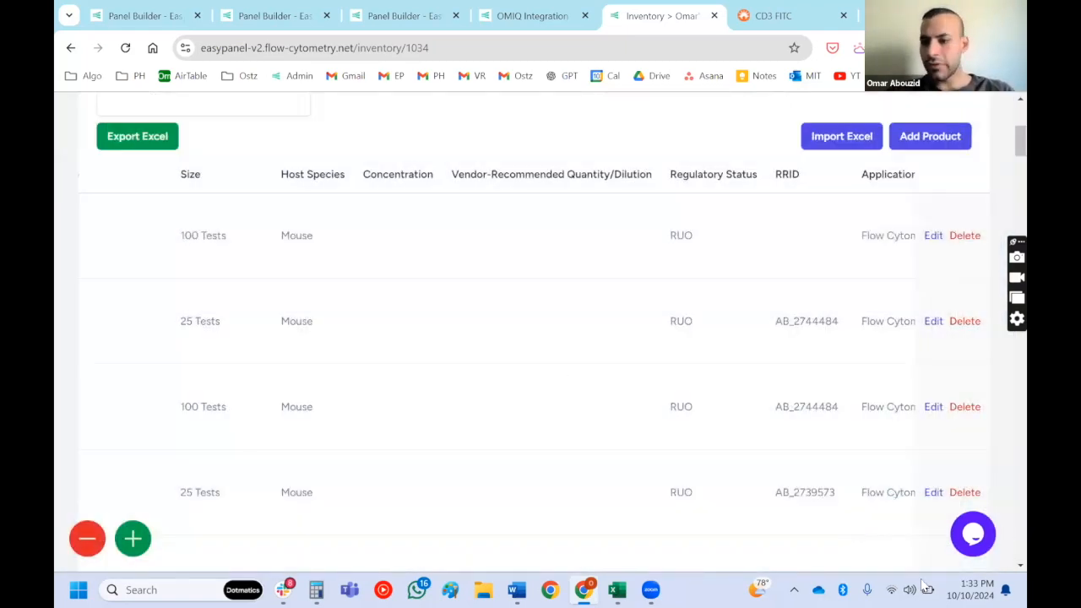
# - Display the help center and live chat window, then close it
pyautogui.click(973, 536)
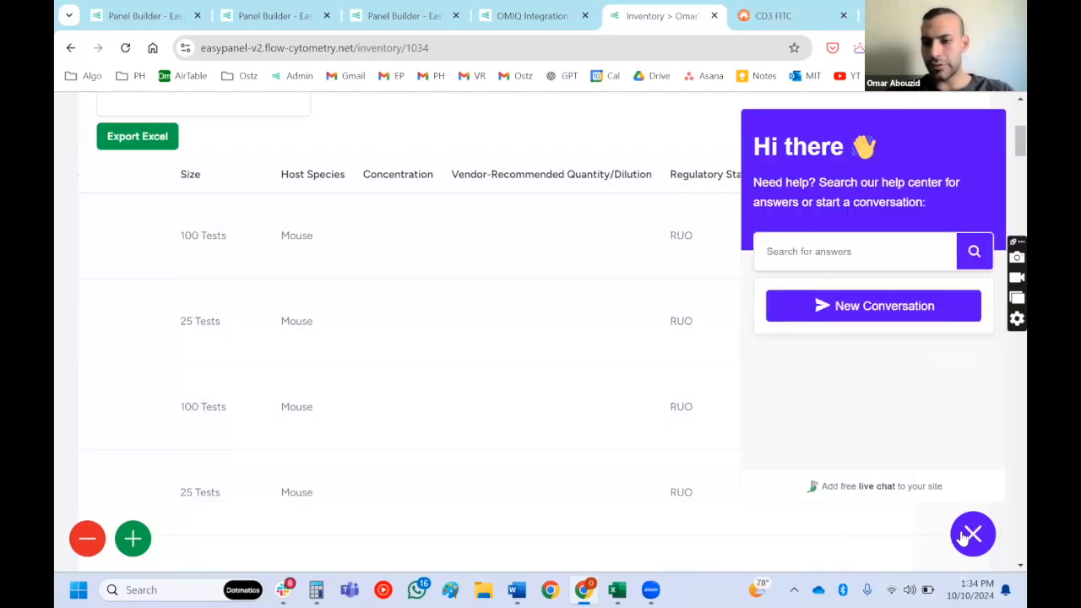
pyautogui.click(970, 535)
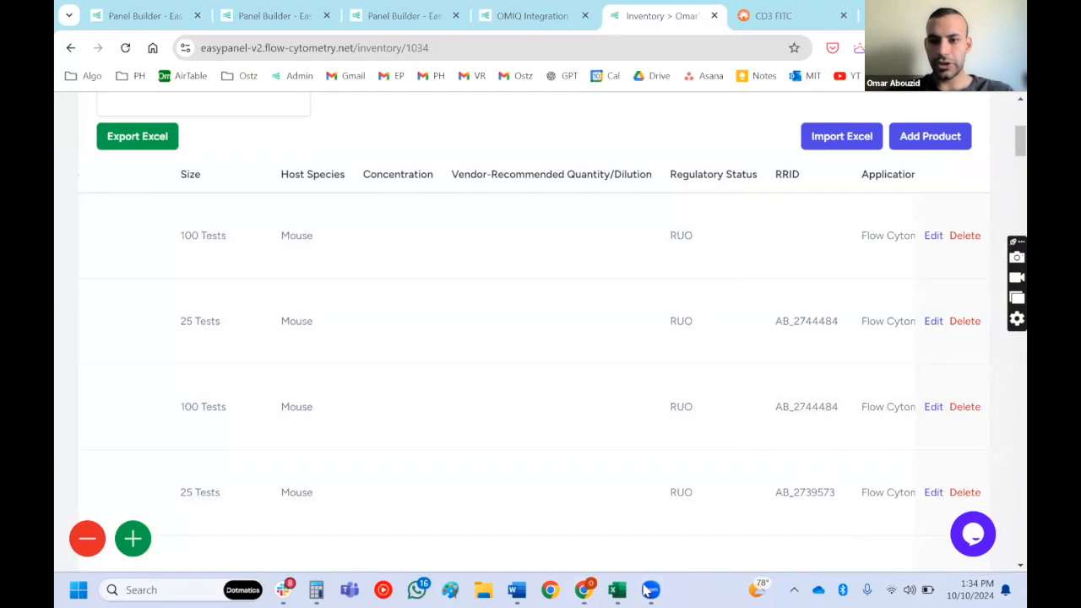
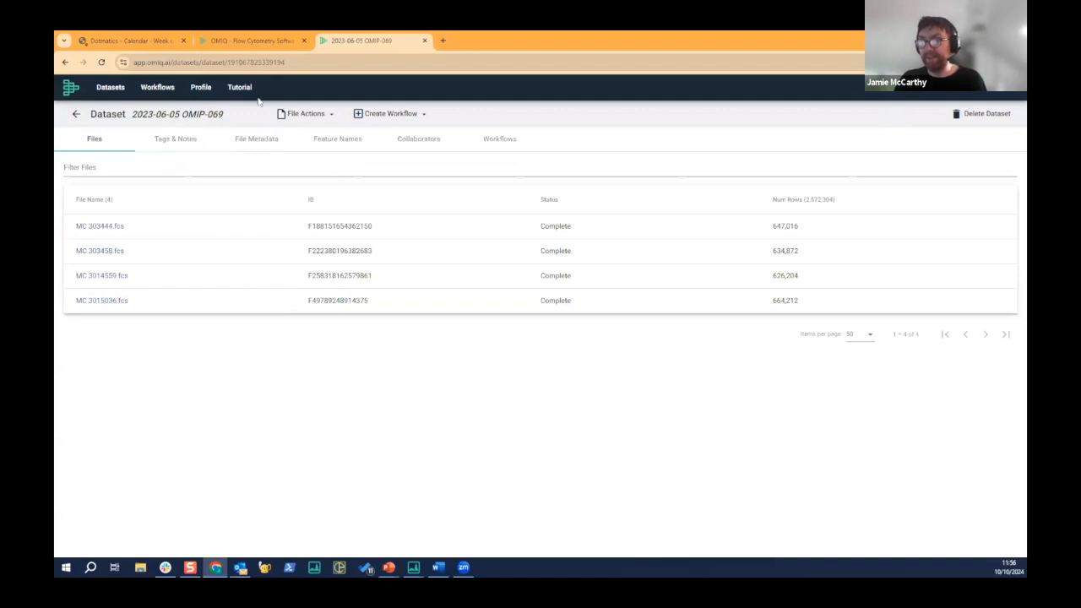
# - View the metadata of file MC 303444.fcs, then return and show the file metadata table of the whole dataset
pyautogui.click(108, 228)
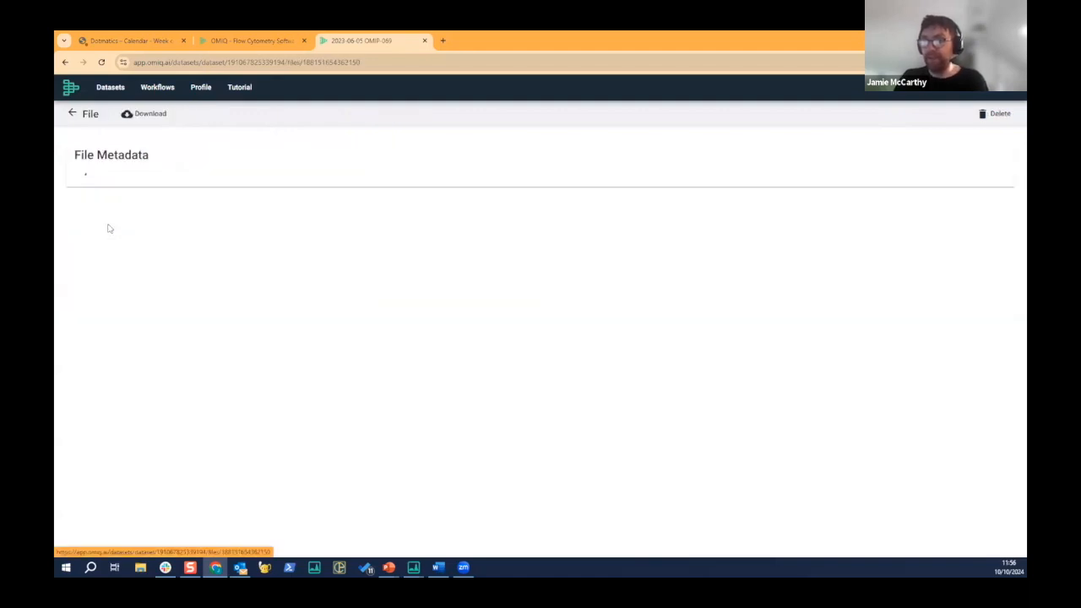
pyautogui.click(72, 113)
pyautogui.click(260, 143)
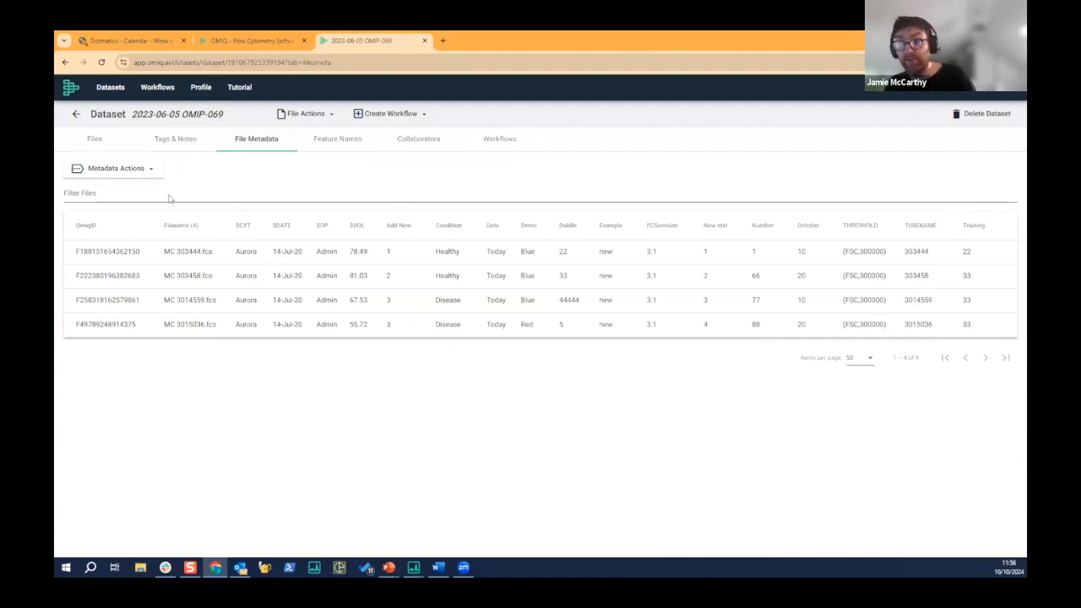
# - Copy the dataset's metadata as a spreadsheet and paste it into a new blank Excel workbook
pyautogui.click(127, 171)
pyautogui.click(133, 244)
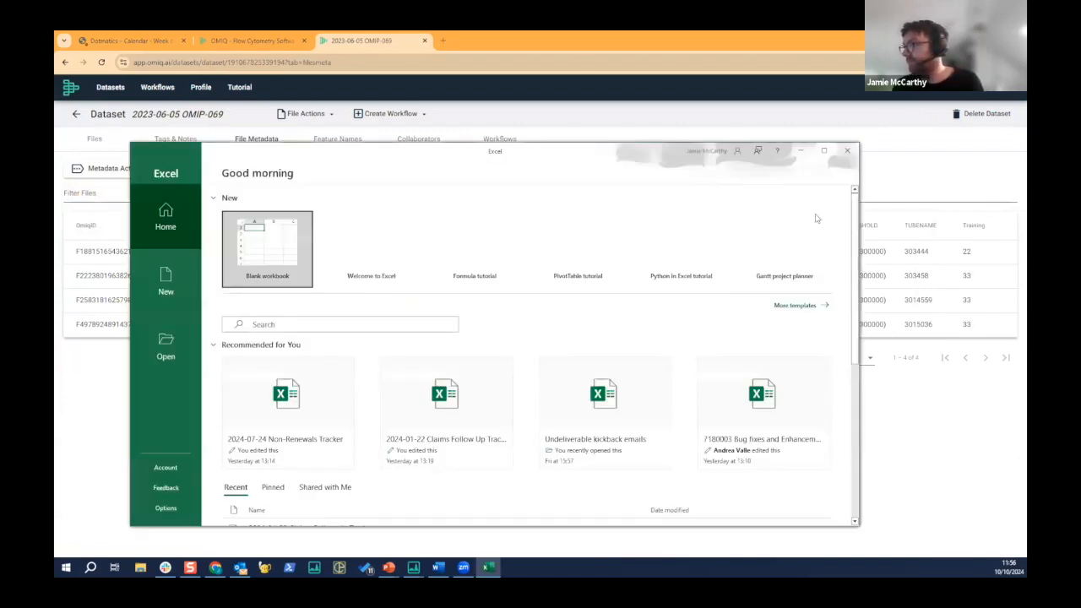
pyautogui.click(279, 226)
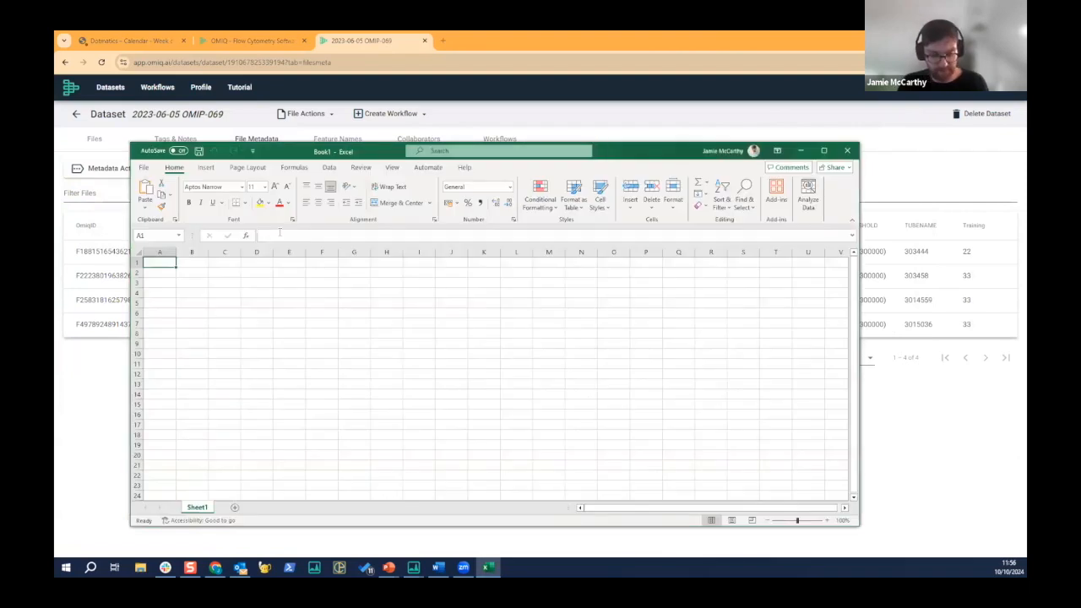
pyautogui.hotkey('ctrl', 'v')
# - Add a metadata column headed "New Column" after Training, with the values 1, 2, 3 and 4 for the four files
pyautogui.click(785, 264)
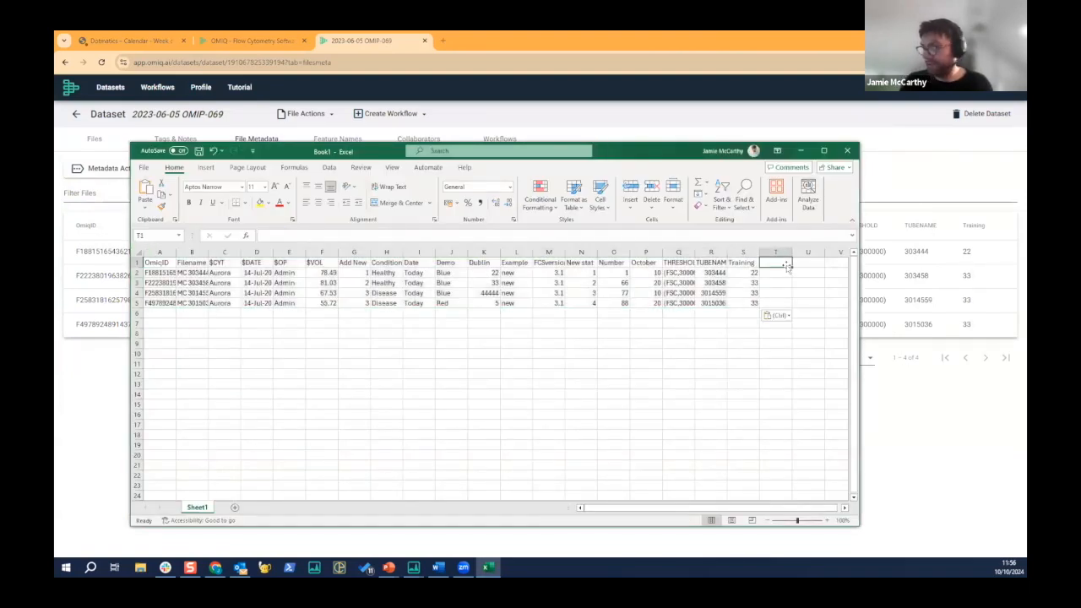
pyautogui.write('New Col')
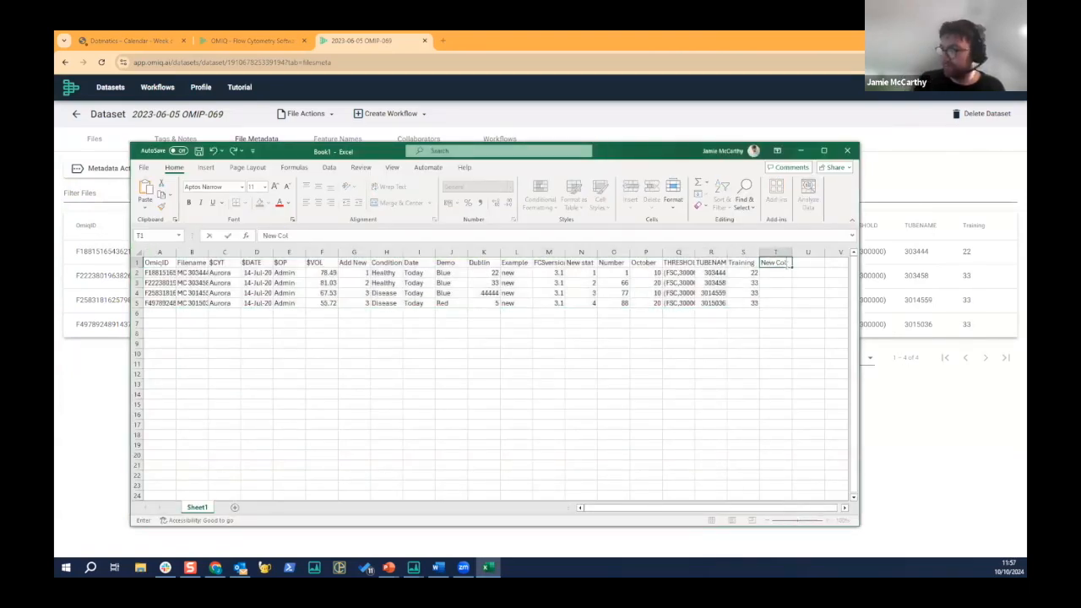
pyautogui.write('umn')
pyautogui.press('Return')
pyautogui.write('1')
pyautogui.press('Return')
pyautogui.write('2')
pyautogui.press('Return')
pyautogui.write('3')
pyautogui.press('Return')
pyautogui.write('4')
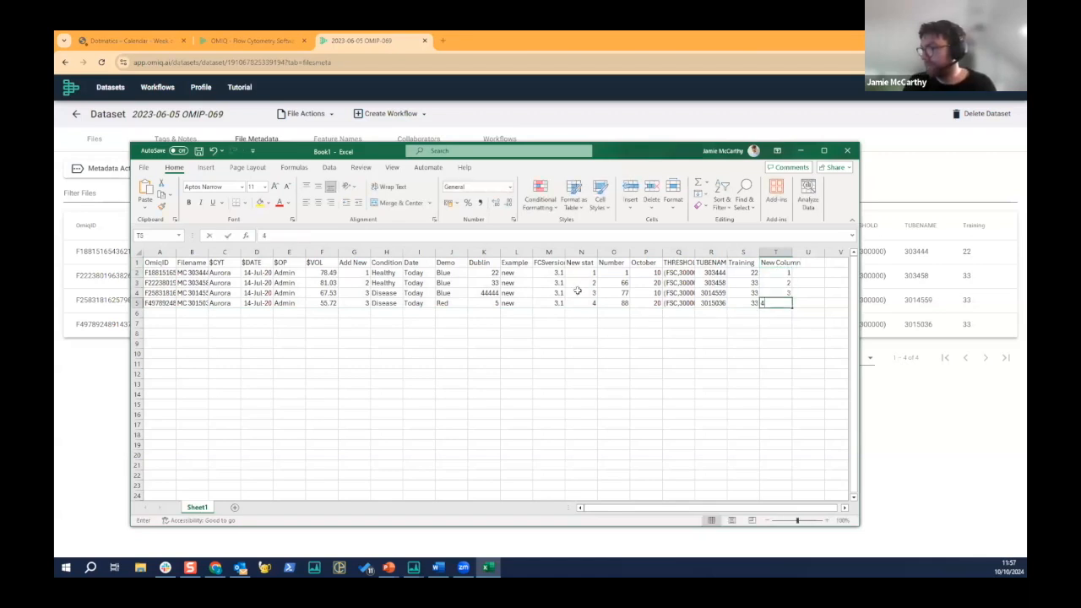
# - Copy the complete edited table and set the OMIQ dataset's file metadata from this spreadsheet
pyautogui.click(580, 292)
pyautogui.hotkey('ctrl', 'a')
pyautogui.hotkey('ctrl', 'c')
pyautogui.click(801, 150)
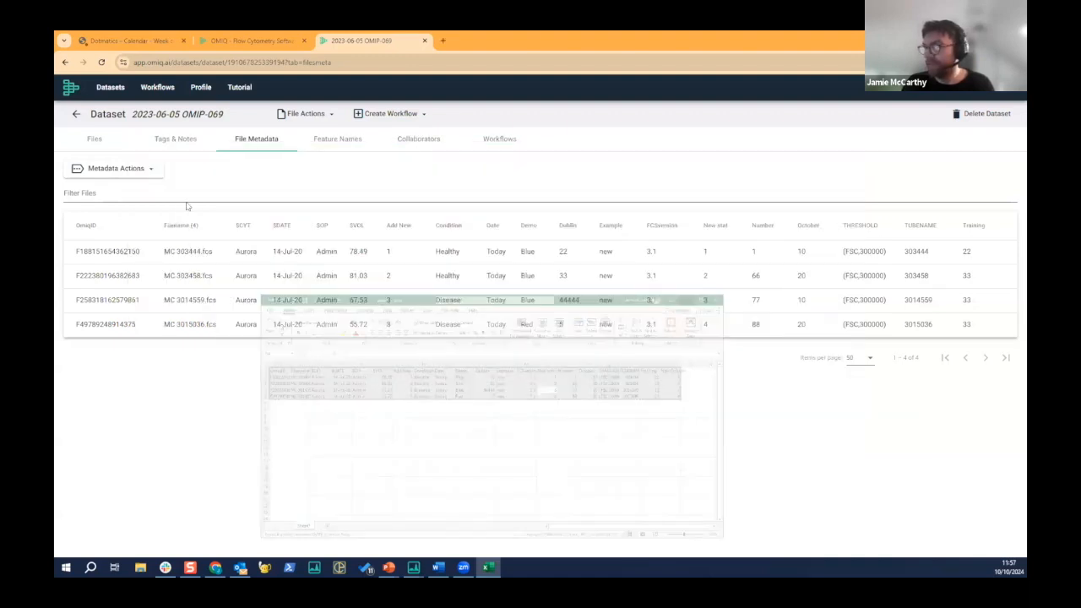
pyautogui.click(123, 171)
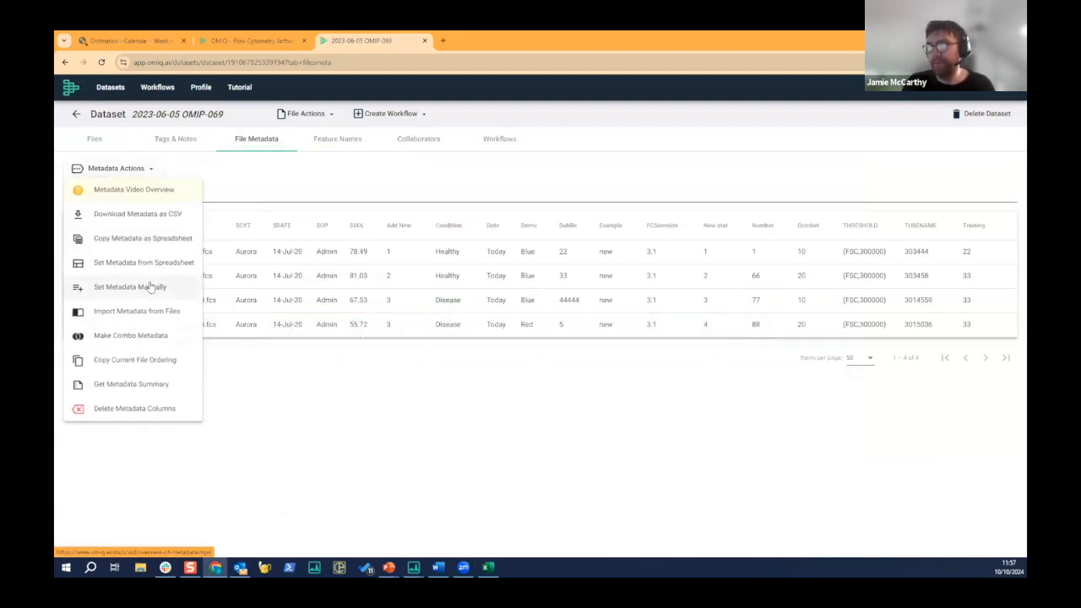
pyautogui.click(151, 262)
pyautogui.hotkey('ctrl', 'v')
pyautogui.click(661, 366)
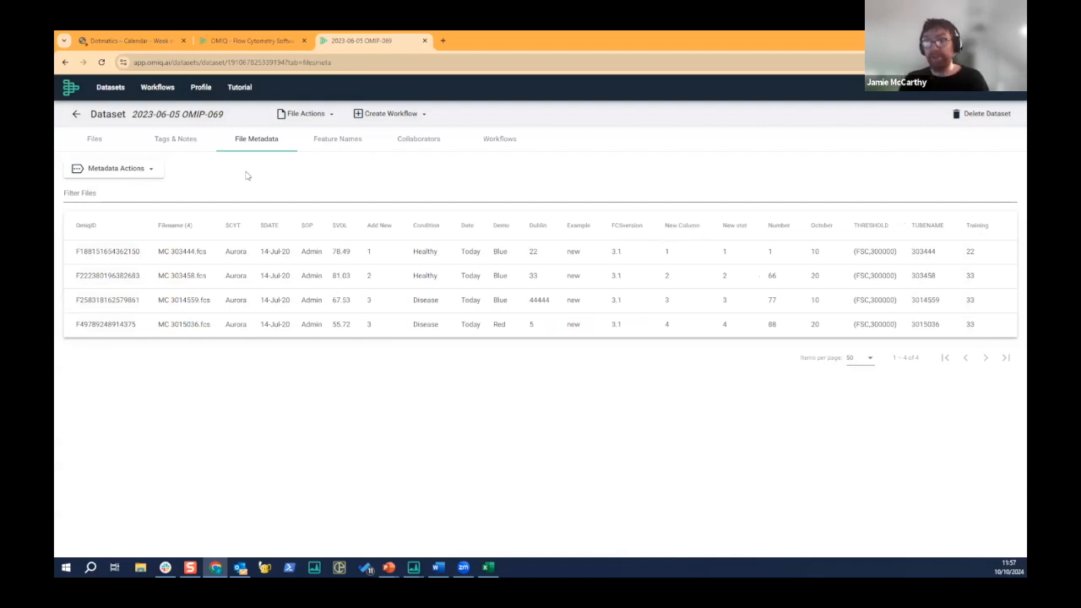
# - Show the dataset's existing workflows, then create a new default workflow named "Demo 42"
pyautogui.click(501, 140)
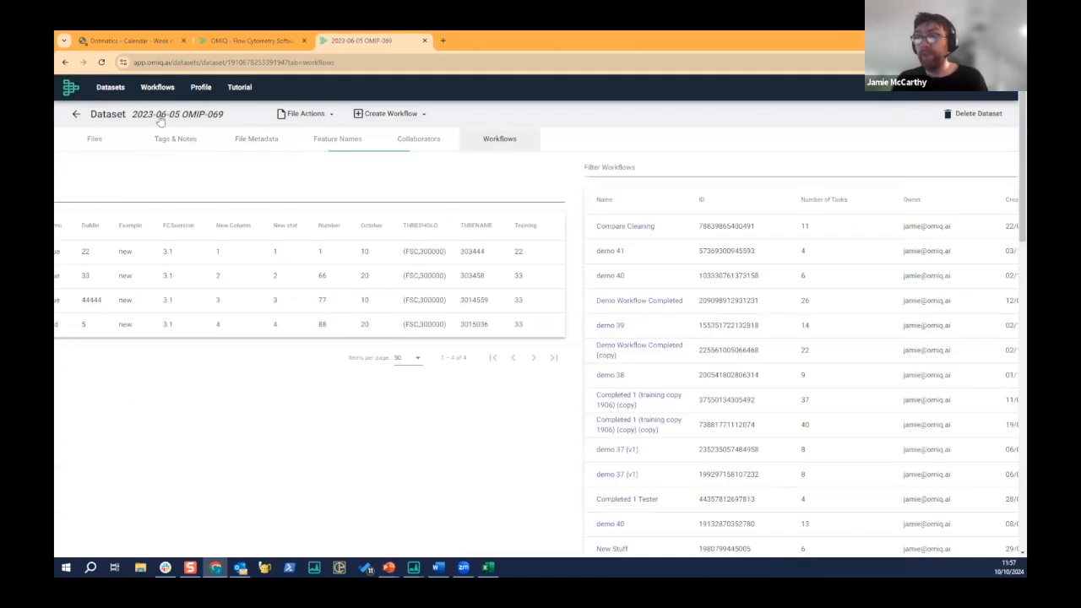
pyautogui.click(393, 118)
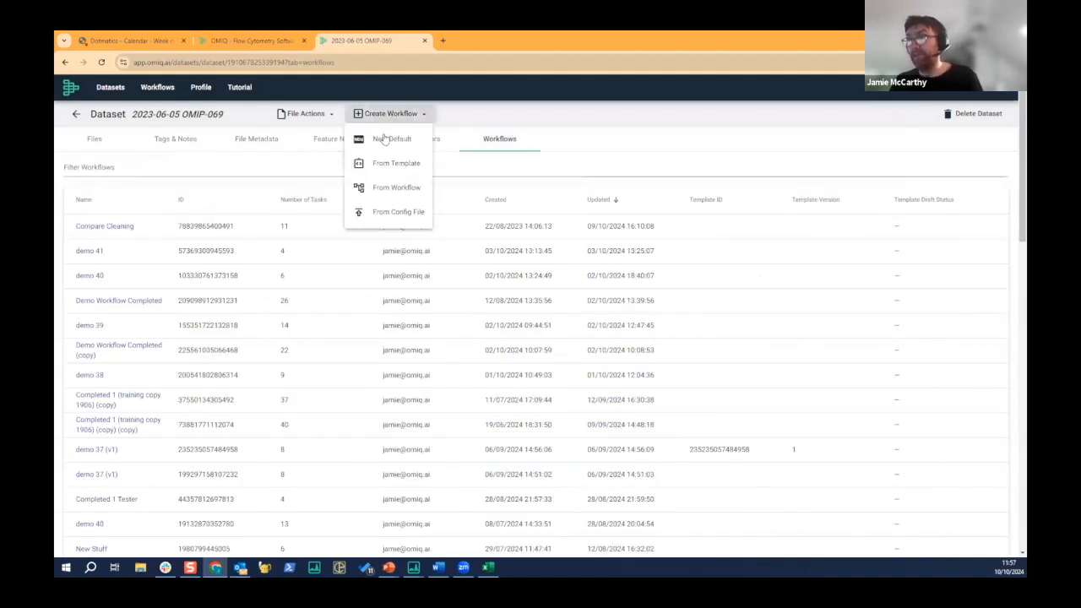
pyautogui.click(384, 139)
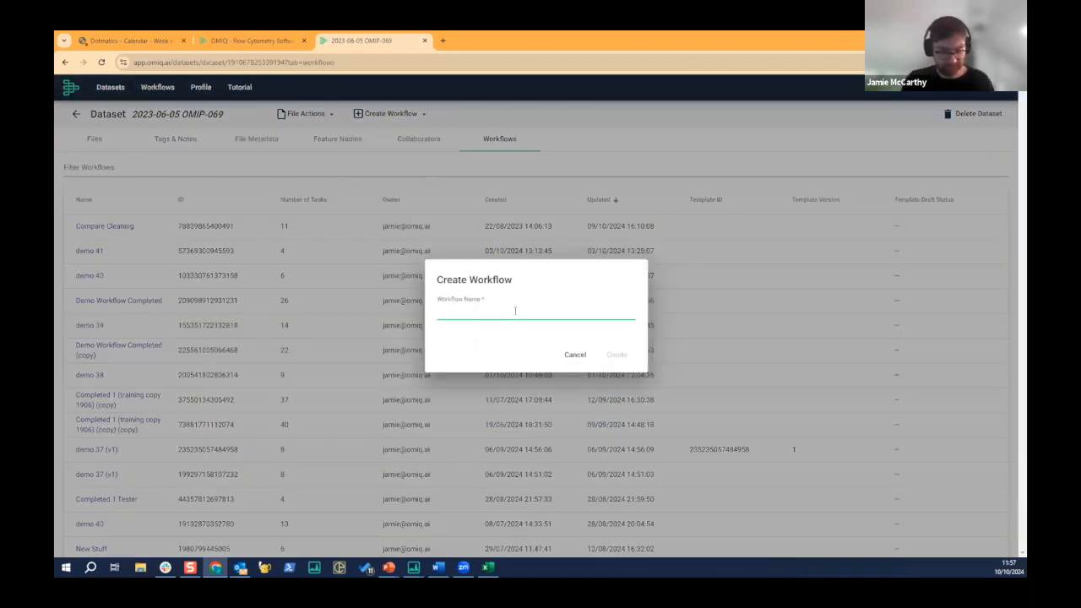
pyautogui.write('Demo 42')
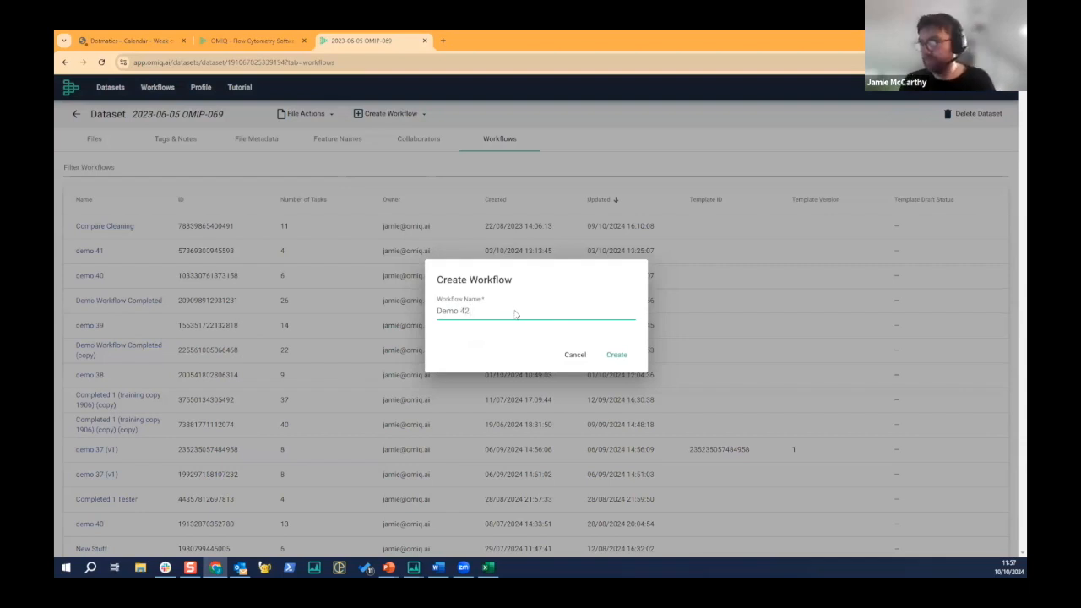
pyautogui.press('Return')
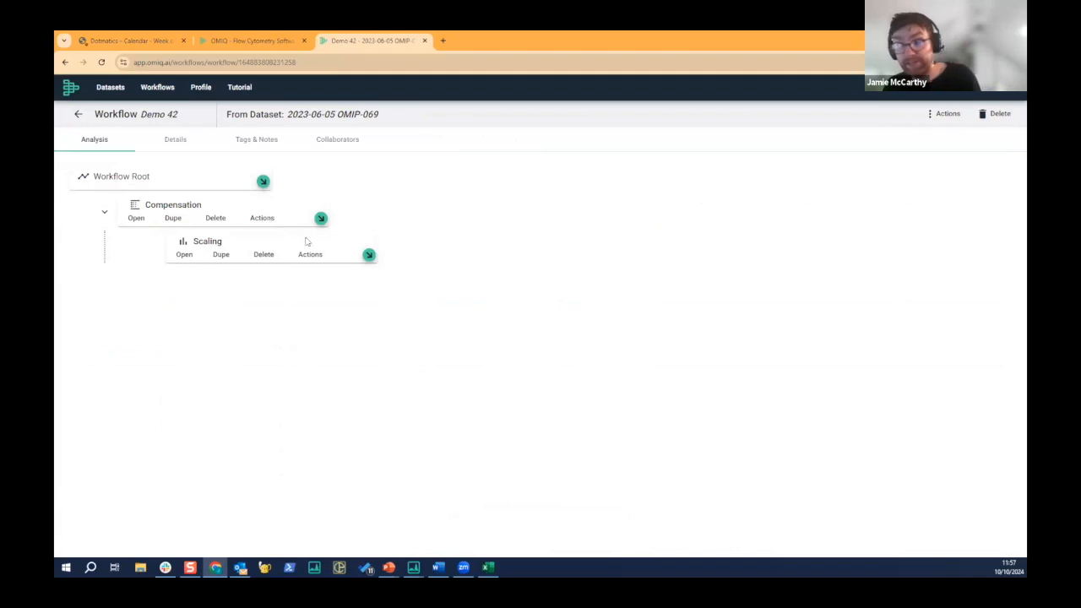
# - Browse the available analysis tasks and add a Gating task beneath Scaling
pyautogui.click(369, 255)
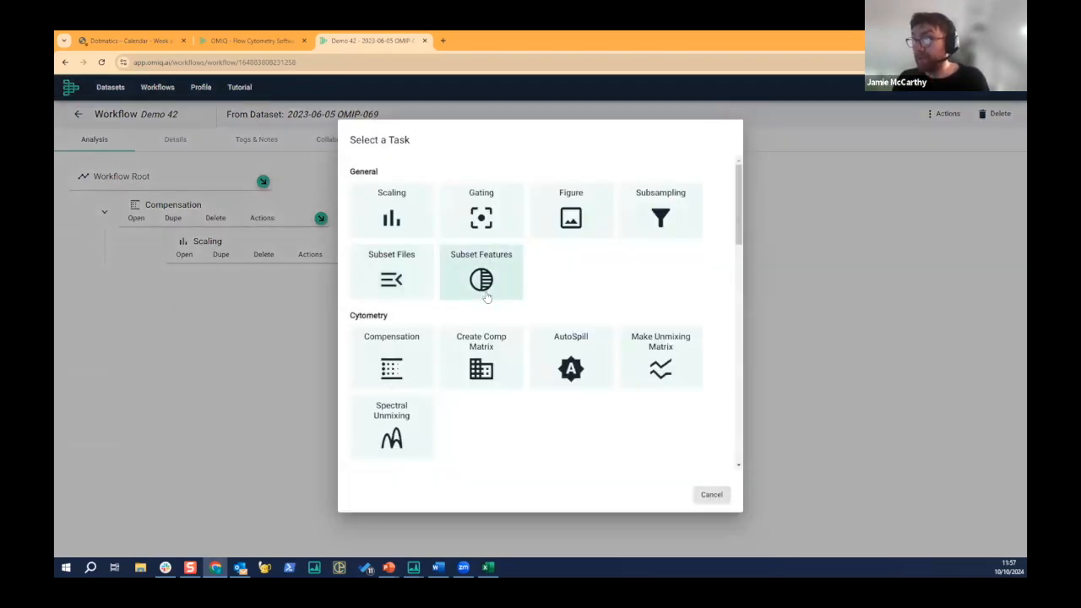
pyautogui.scroll(-1, 483, 300)
pyautogui.scroll(1, 482, 300)
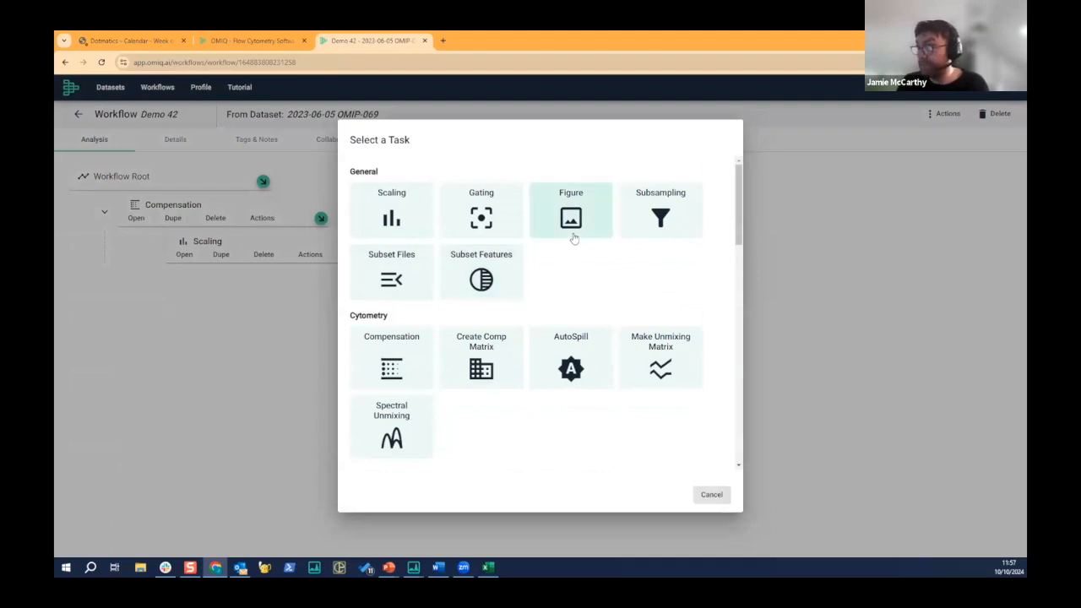
pyautogui.scroll(-5, 482, 279)
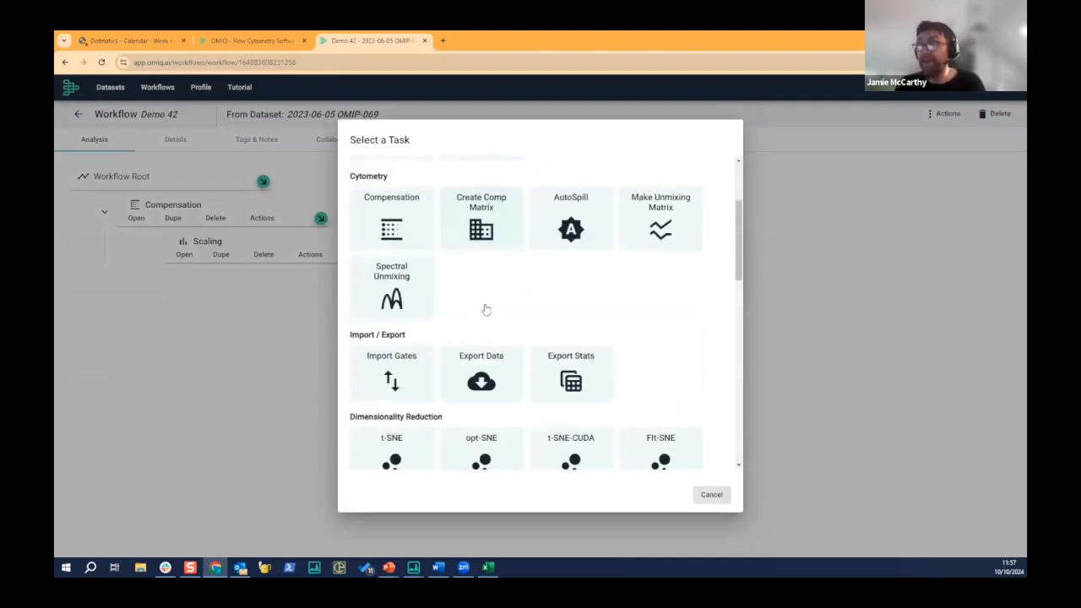
pyautogui.scroll(-2, 380, 212)
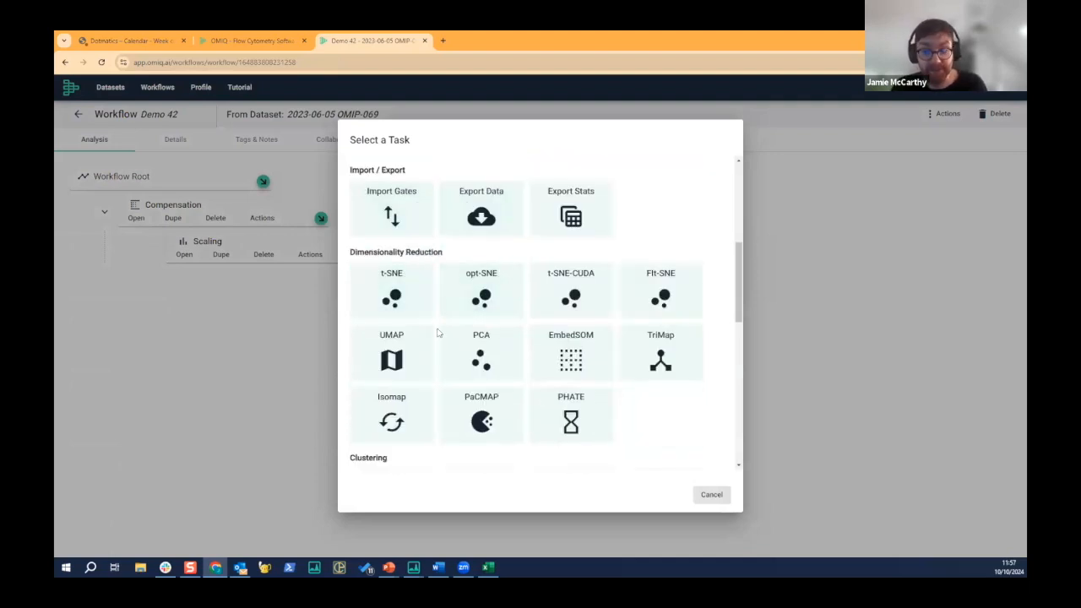
pyautogui.scroll(-1, 438, 325)
pyautogui.scroll(-7, 437, 326)
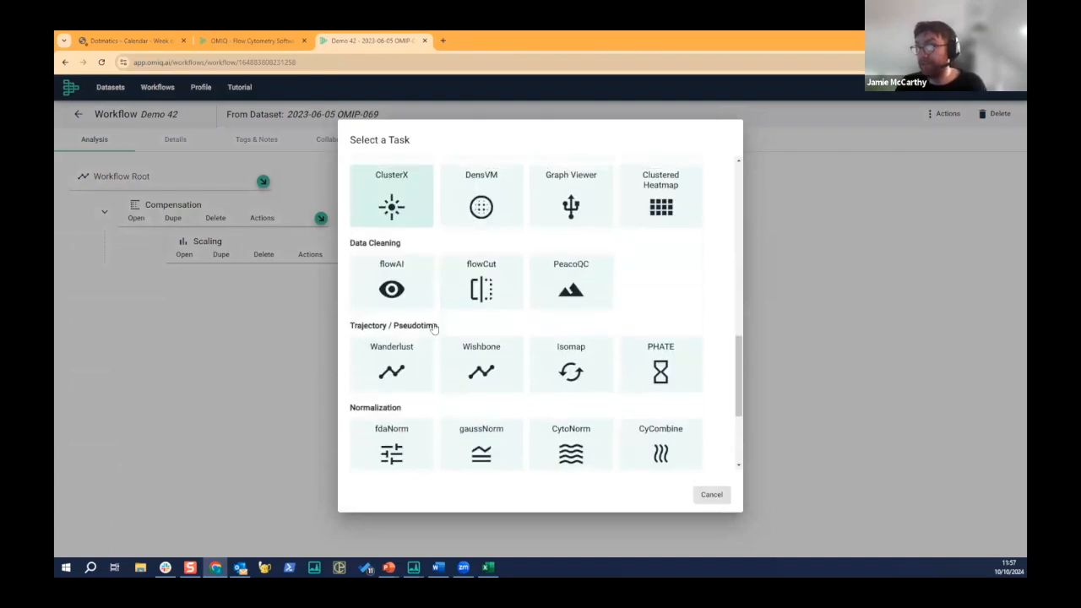
pyautogui.scroll(9, 434, 328)
pyautogui.scroll(5, 434, 329)
pyautogui.click(478, 213)
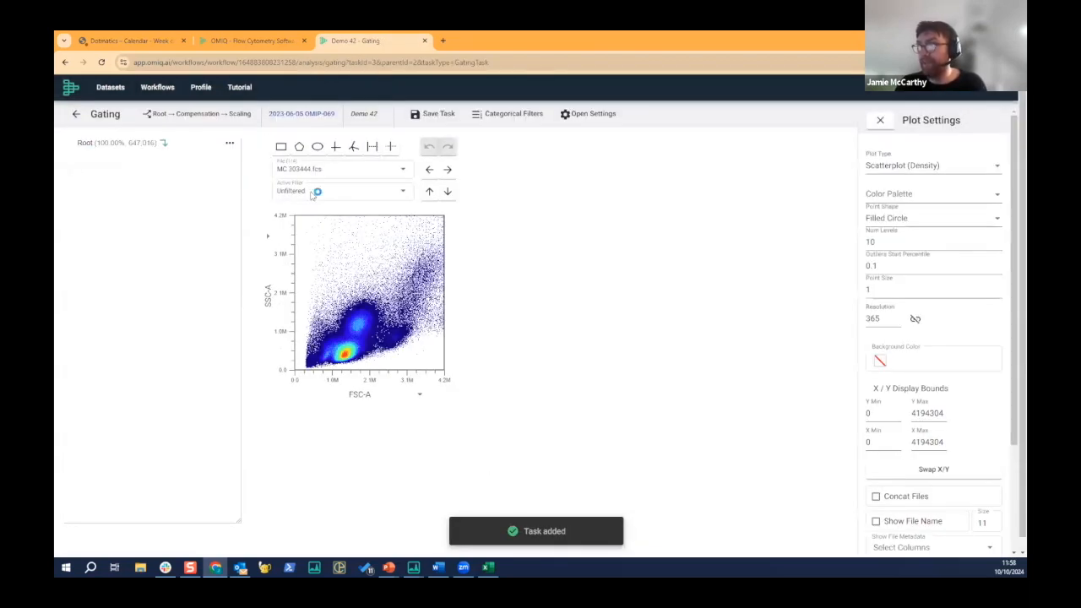
# - Draw a seven-point polygon gate around the main cell population on the FSC-A versus SSC-A plot and name it "Scatter"
pyautogui.click(299, 147)
pyautogui.click(327, 367)
pyautogui.click(313, 352)
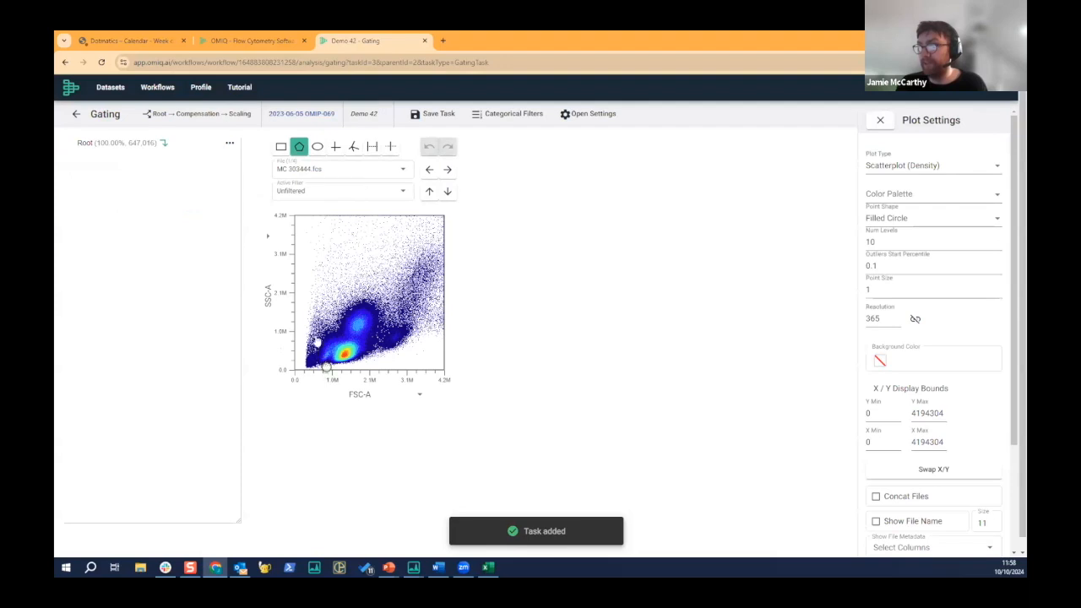
pyautogui.click(349, 238)
pyautogui.click(416, 230)
pyautogui.click(434, 265)
pyautogui.click(406, 344)
pyautogui.click(372, 359)
pyautogui.click(328, 368)
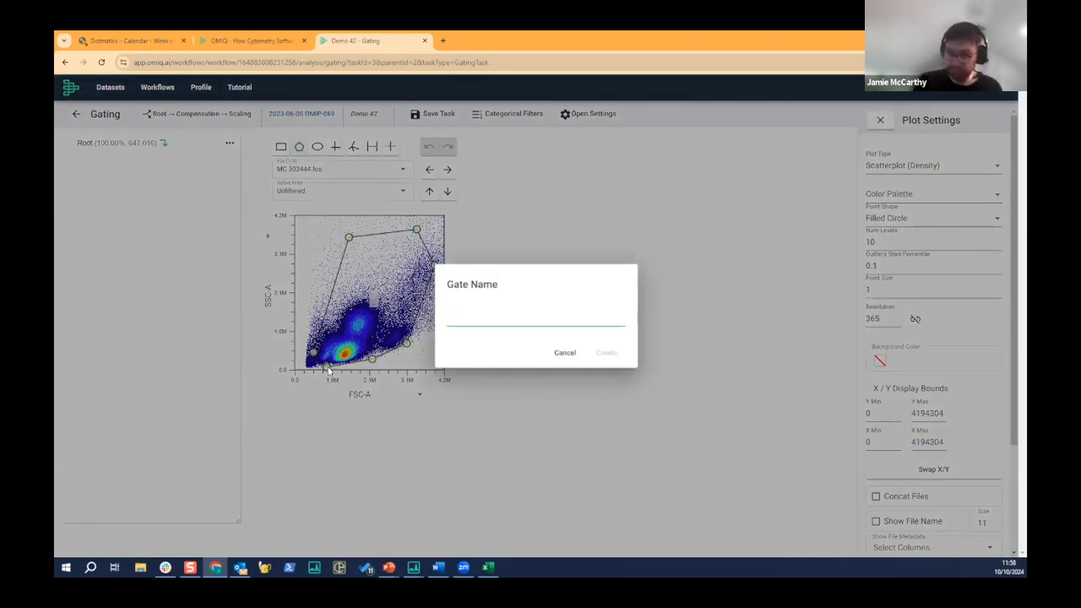
pyautogui.write('Scatt')
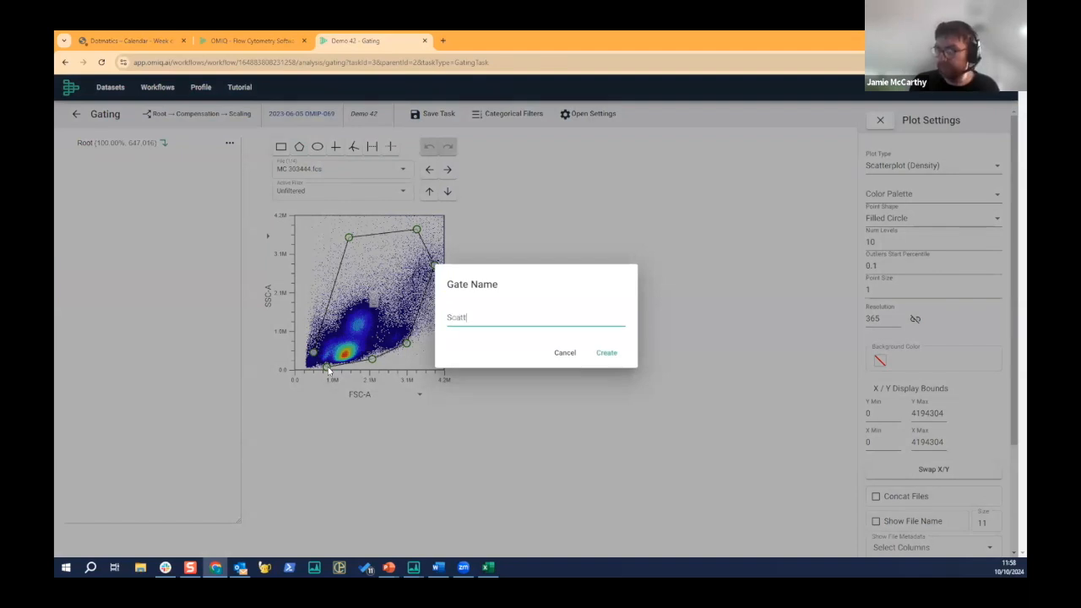
pyautogui.write('er')
pyautogui.press('Return')
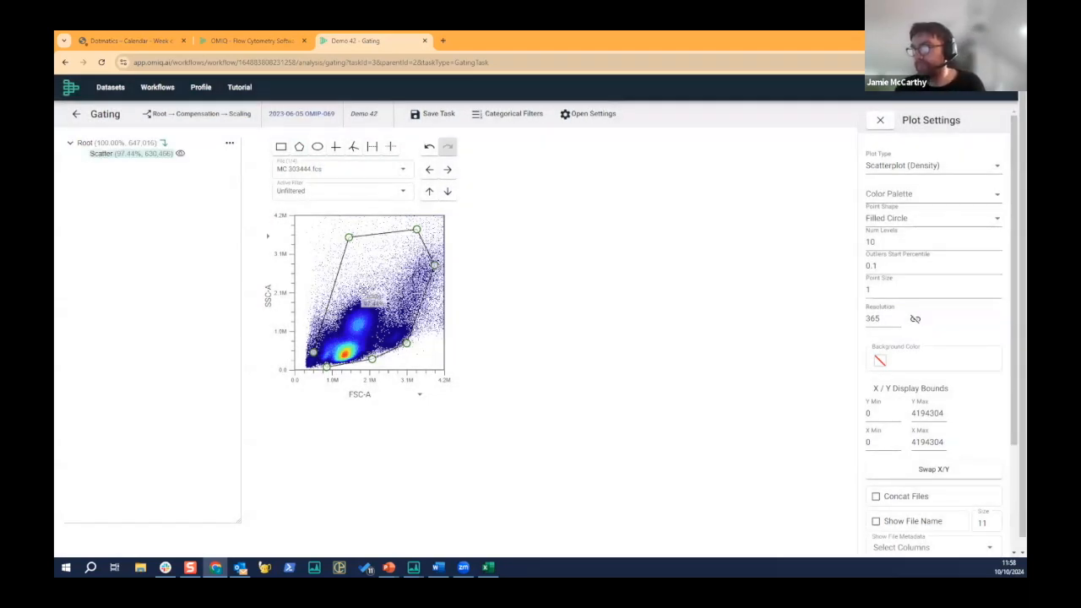
# - Make the Scatter gate the active filter and look at its per-file and metadata positioning options
pyautogui.rightClick(361, 279)
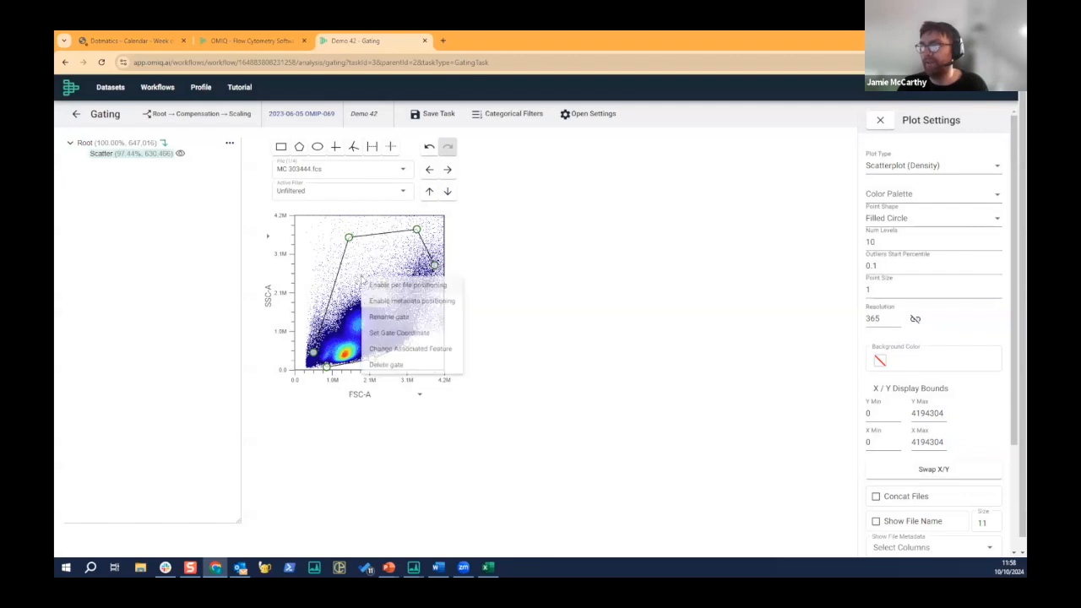
pyautogui.click(397, 285)
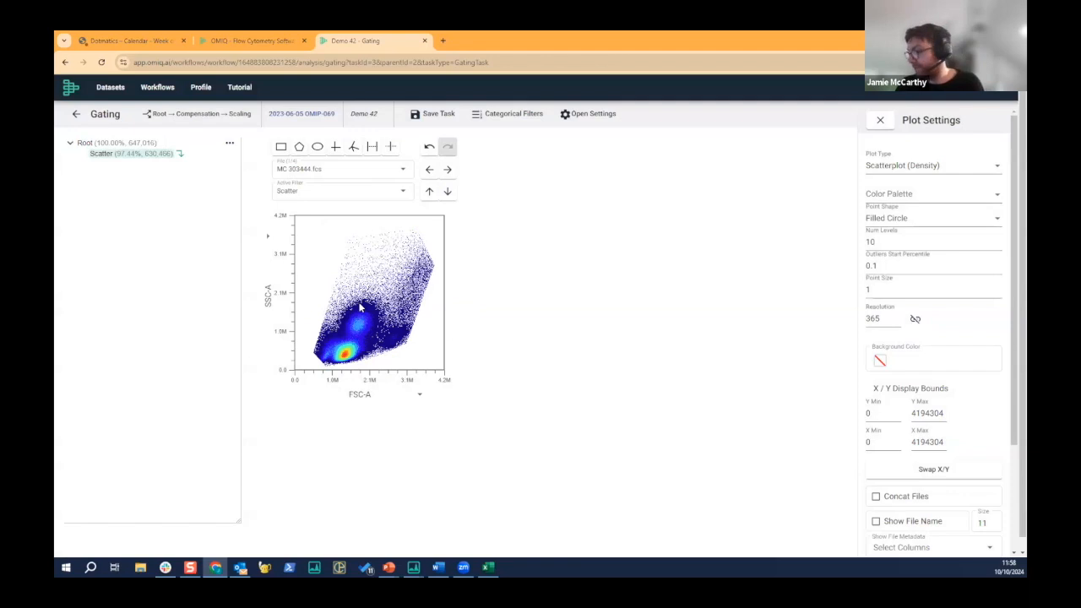
pyautogui.rightClick(105, 156)
pyautogui.moveTo(161, 237)
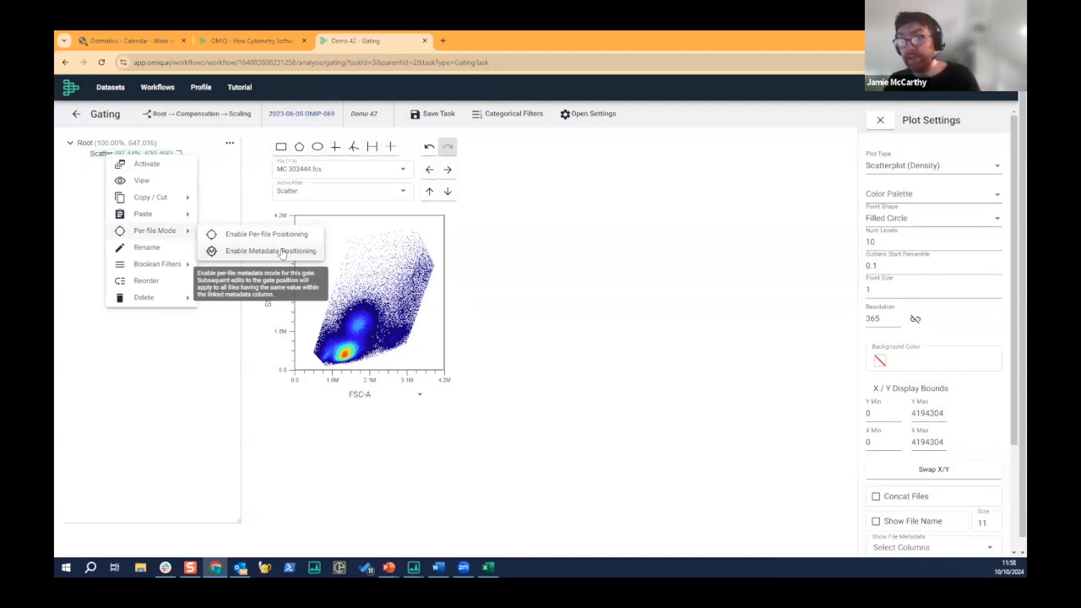
pyautogui.click(564, 254)
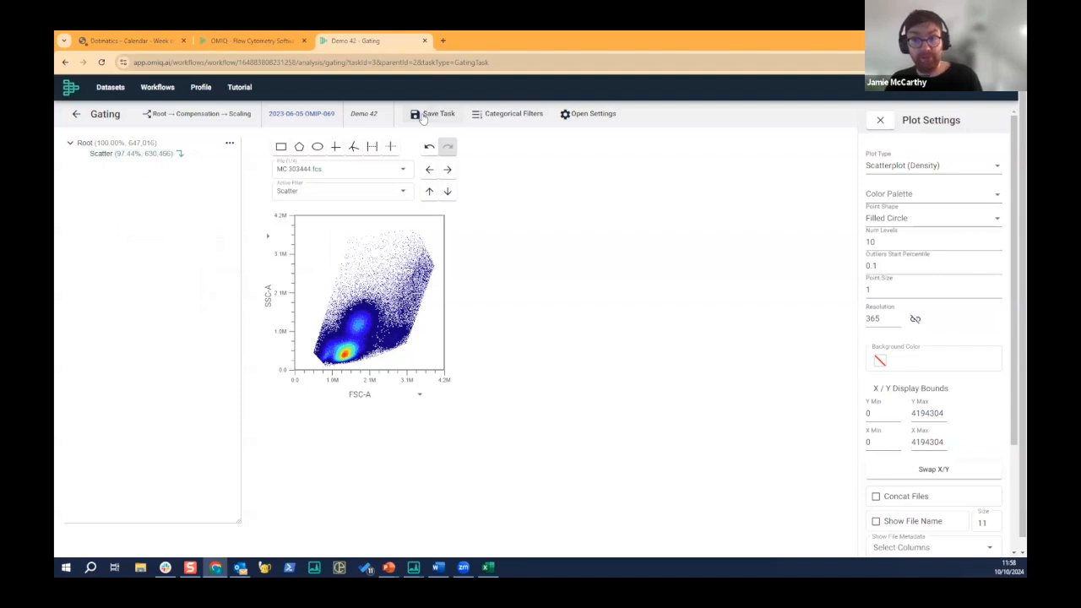
# - Save the gating task and return to the workflow tree
pyautogui.click(422, 116)
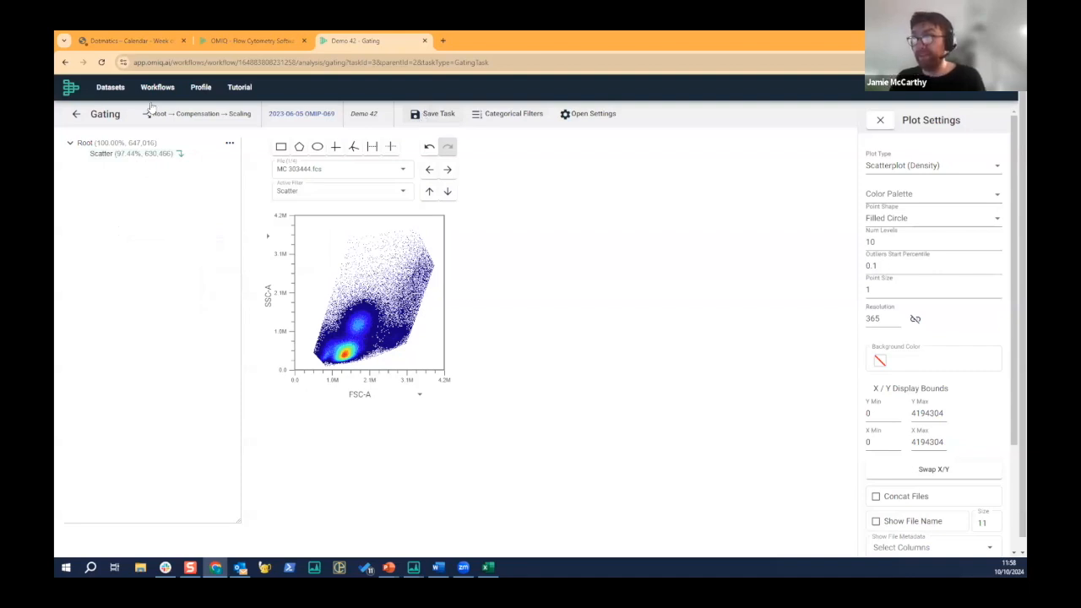
pyautogui.click(78, 114)
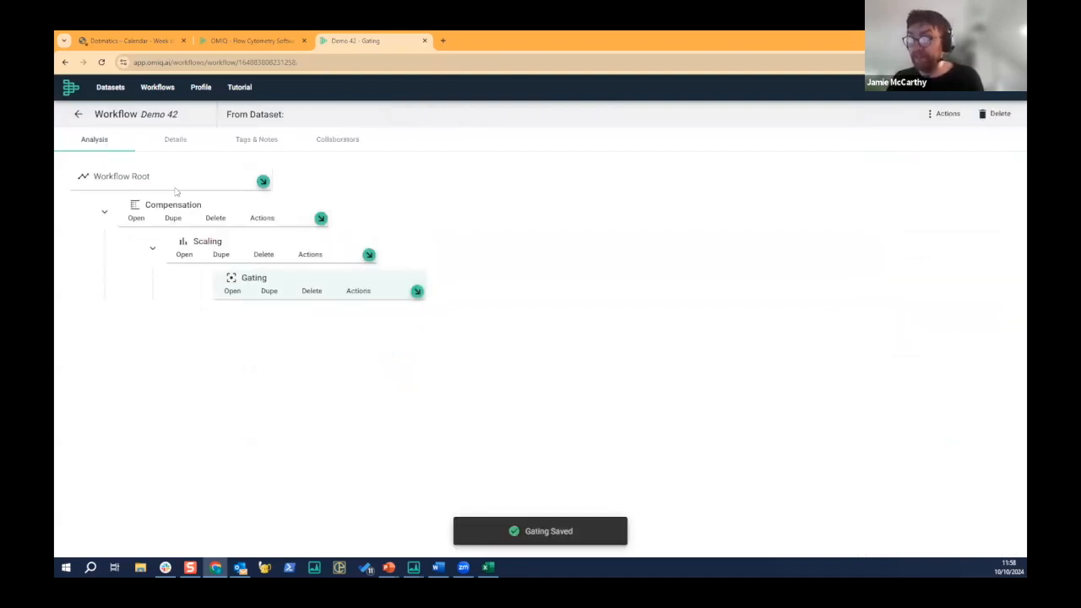
# - Add a Figure task beneath Gating and look over the plot types offered for a new plot
pyautogui.click(415, 290)
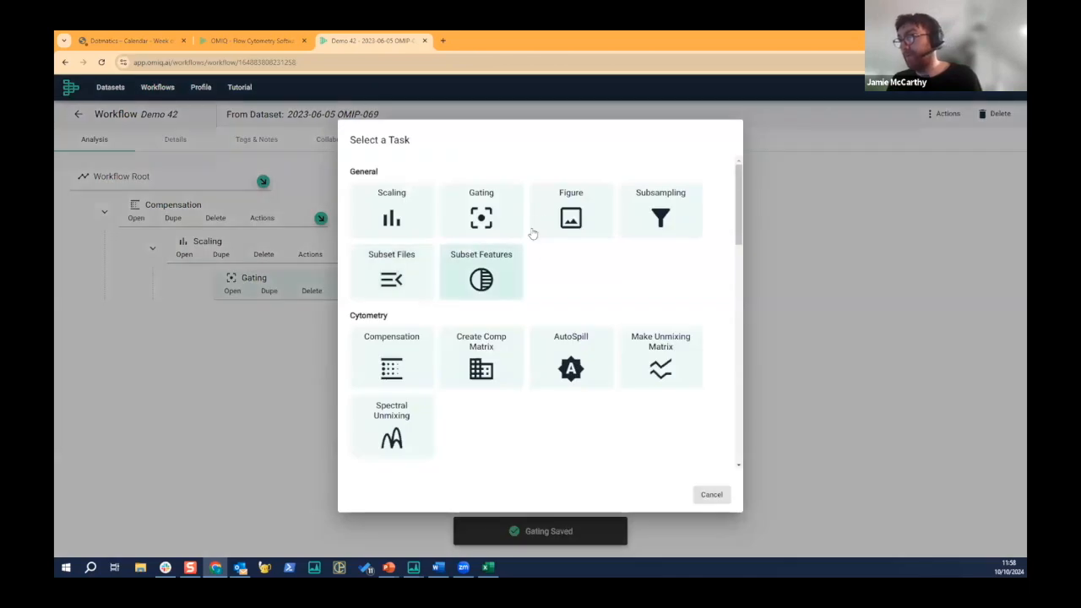
pyautogui.click(564, 218)
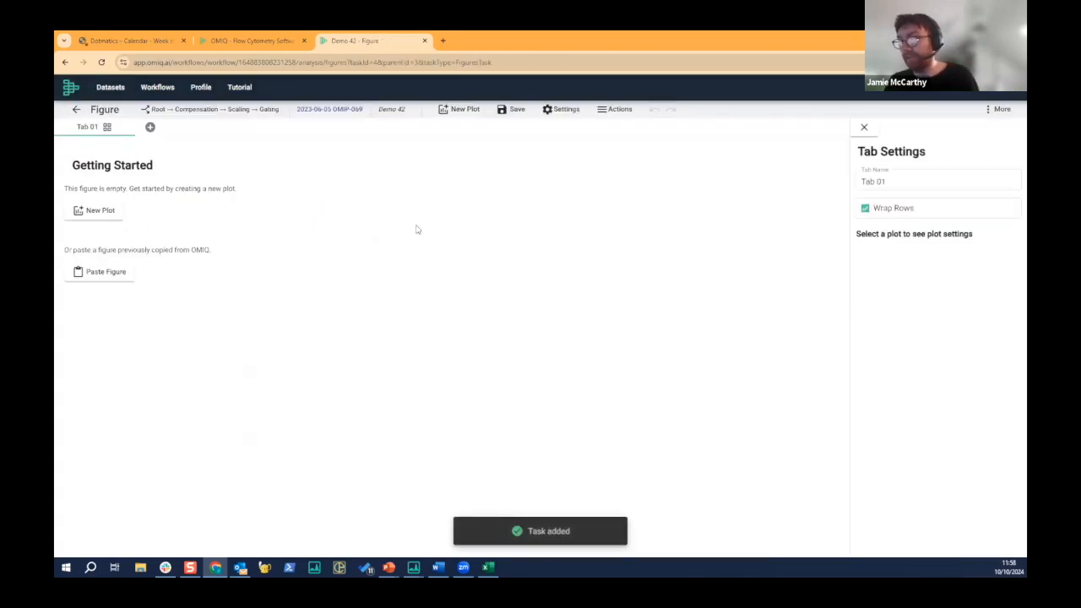
pyautogui.click(100, 210)
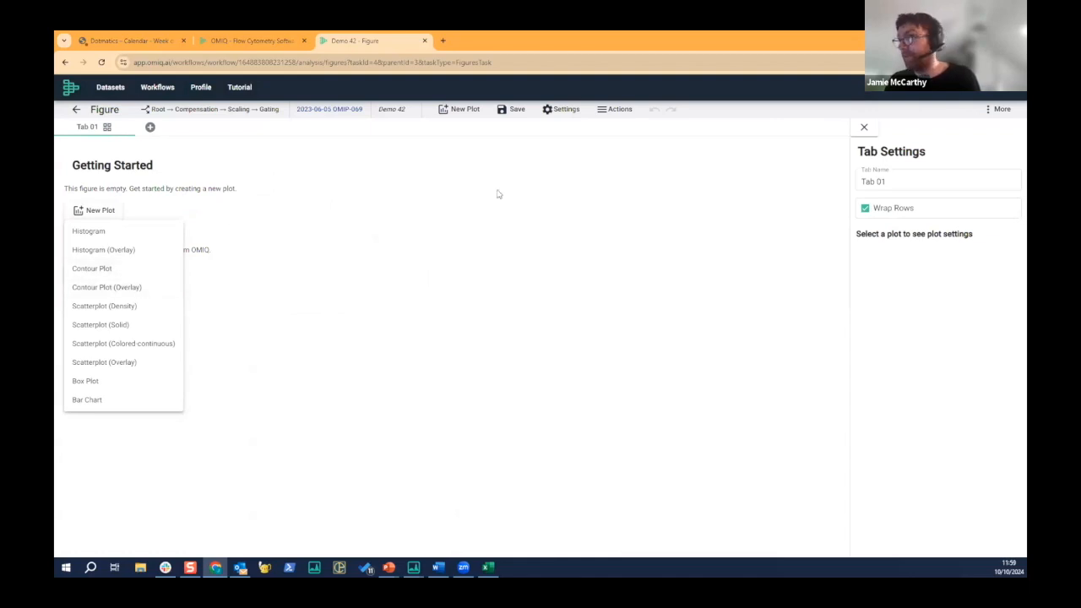
pyautogui.click(142, 175)
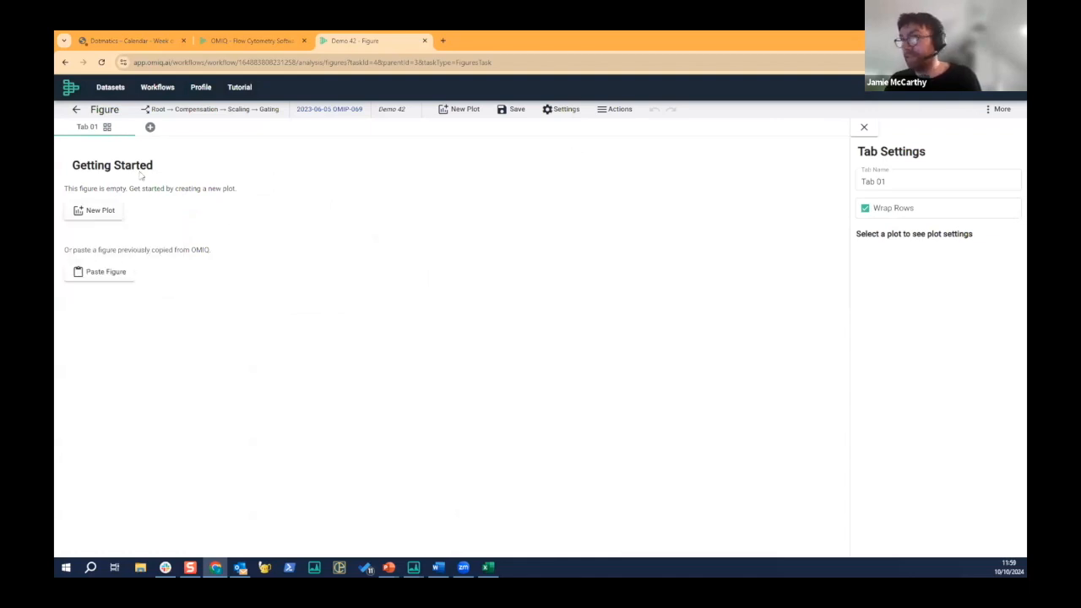
# - Open the "Demo Workflow Completed" workflow of the dataset and add a Figure task beneath "Gating - Basic Immunology"
pyautogui.click(76, 112)
pyautogui.click(76, 113)
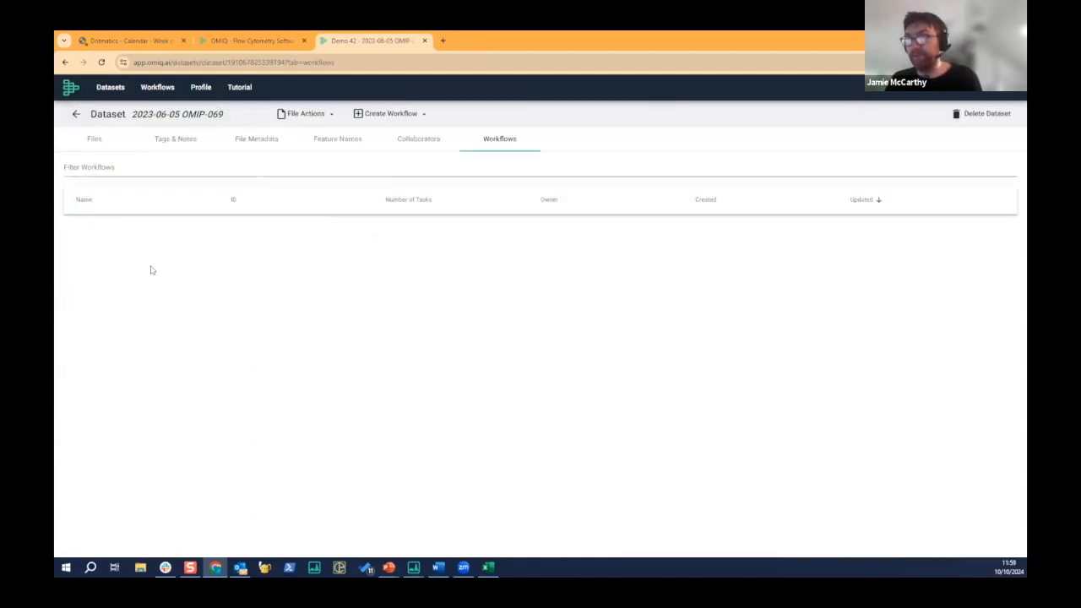
pyautogui.click(125, 327)
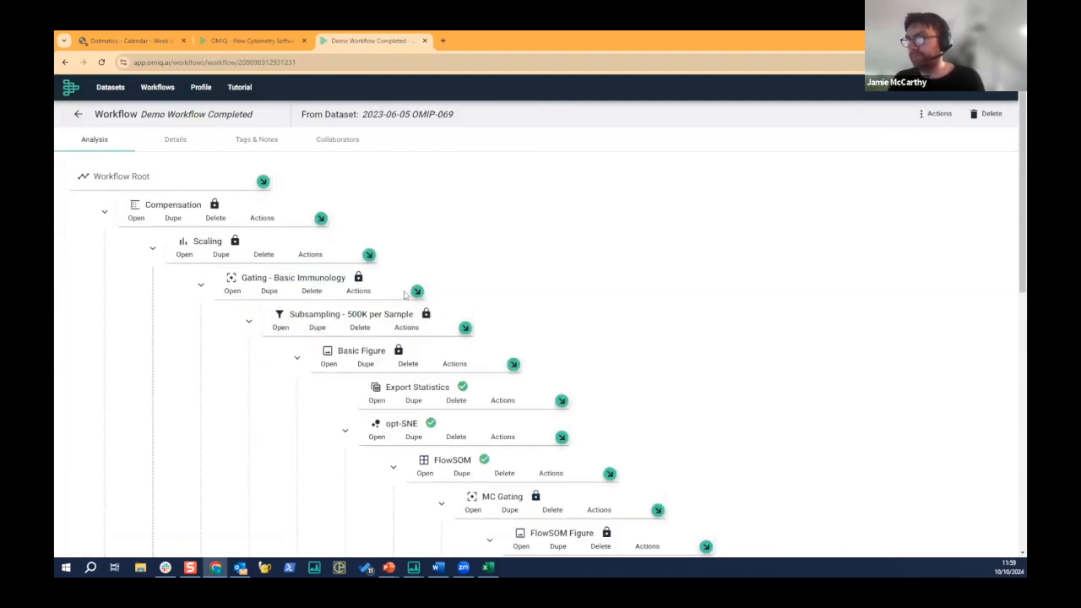
pyautogui.click(418, 291)
pyautogui.click(511, 230)
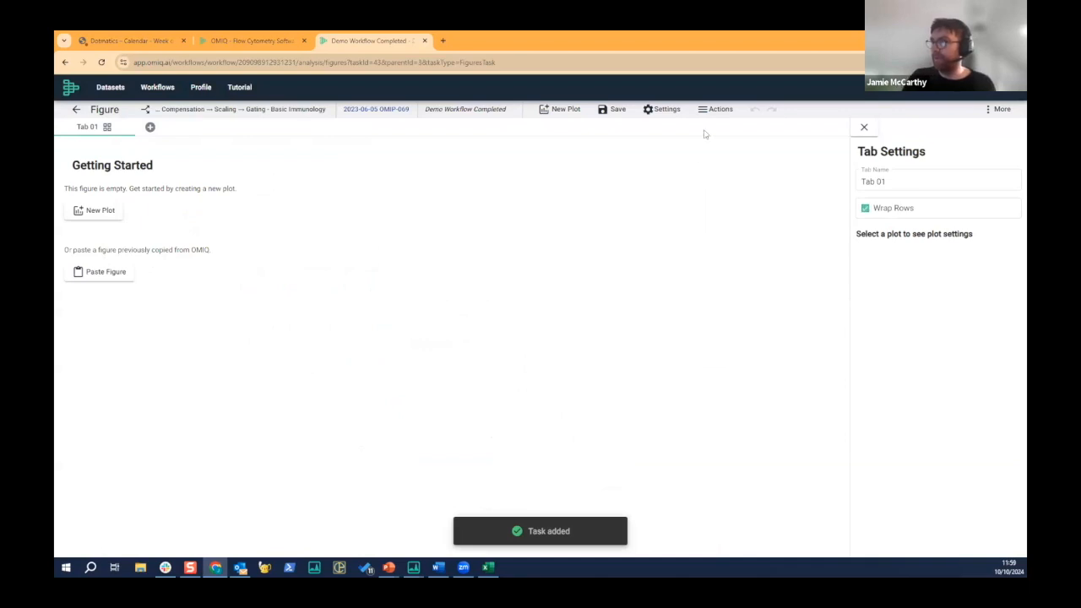
# - Generate the gate hierarchy plots for the T Regs filter, showing all steps of the lineage
pyautogui.click(713, 112)
pyautogui.click(754, 261)
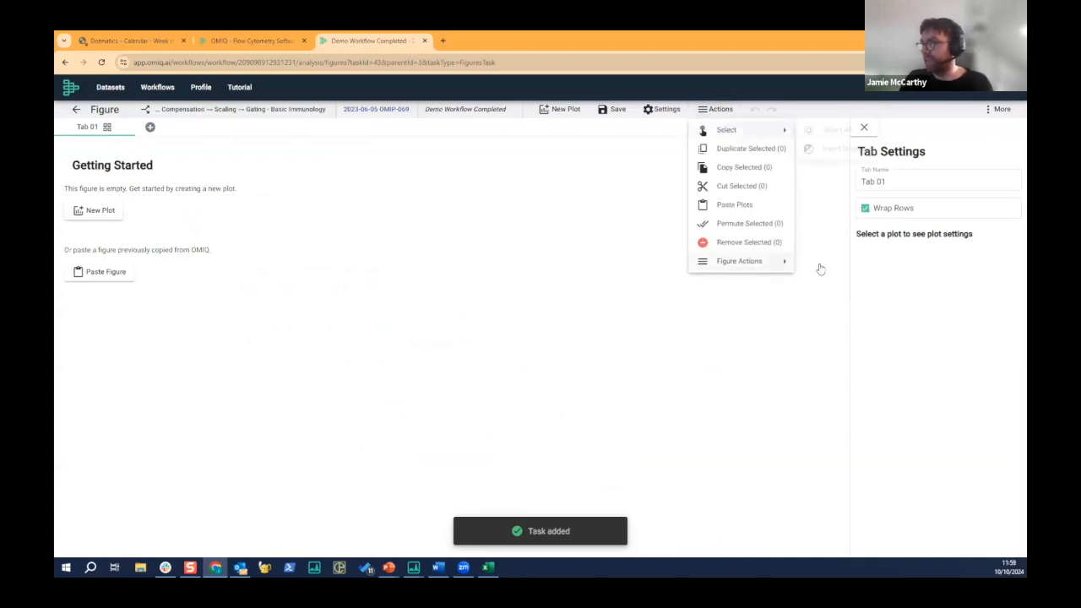
pyautogui.click(826, 264)
pyautogui.click(479, 293)
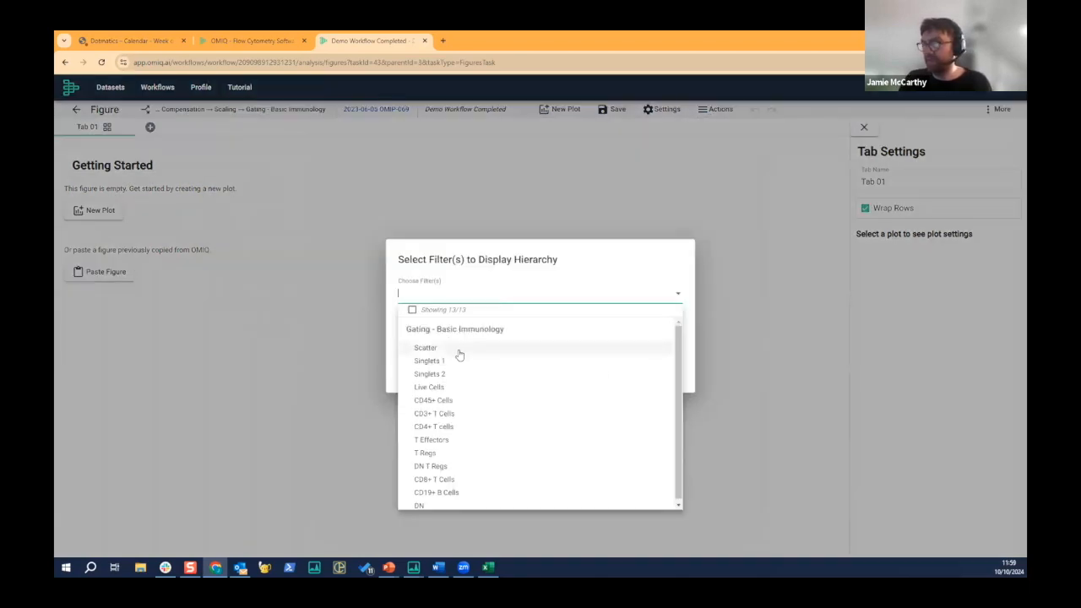
pyautogui.click(461, 450)
pyautogui.click(596, 279)
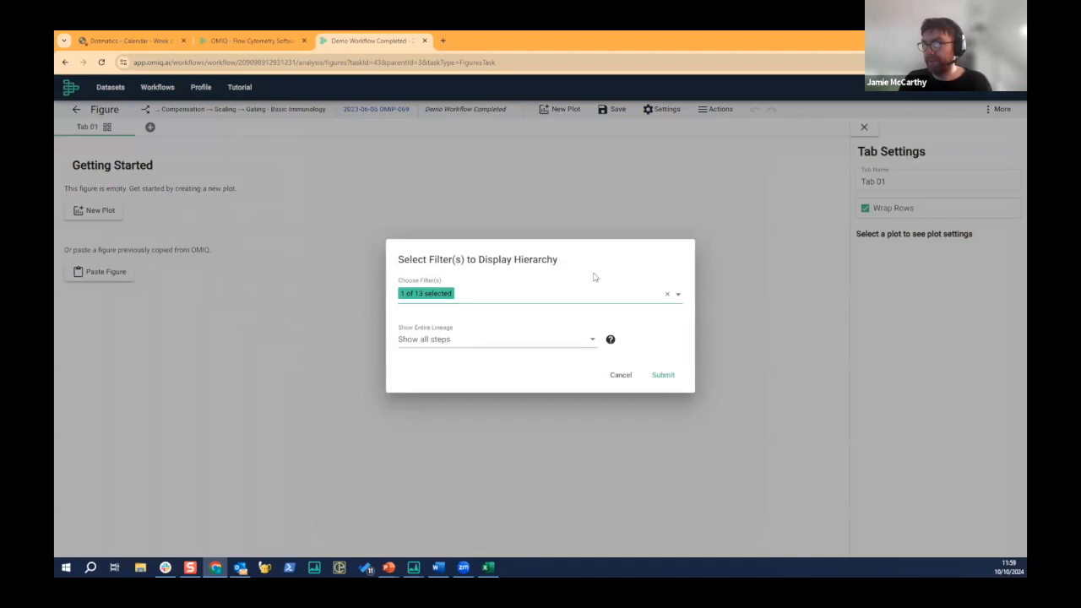
pyautogui.click(664, 374)
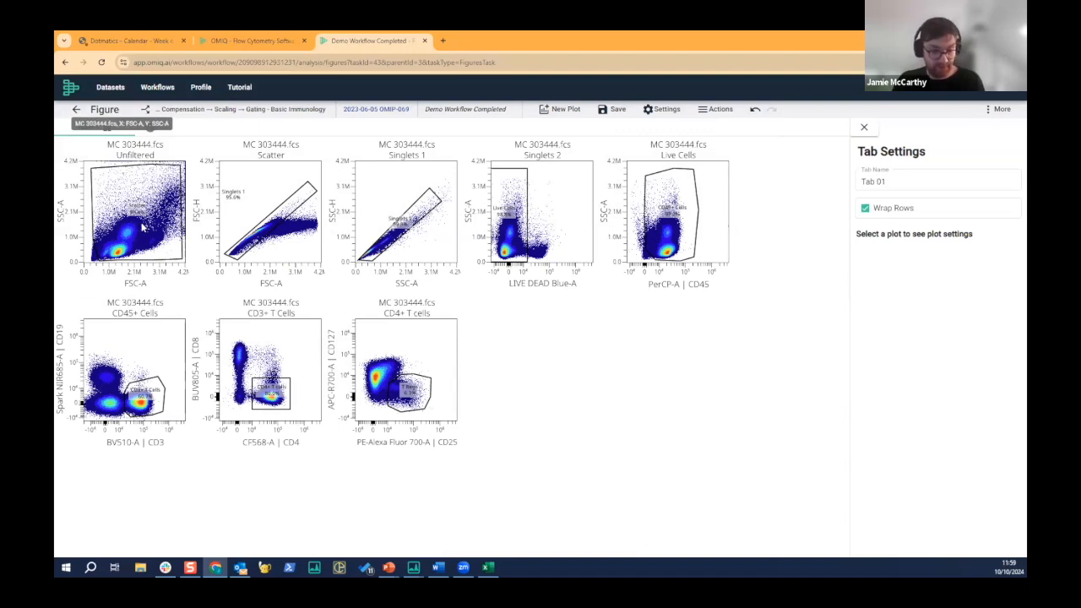
# - Select all the T Regs hierarchy plots and permute them across all the other files, keeping them in the same row
pyautogui.click(144, 150)
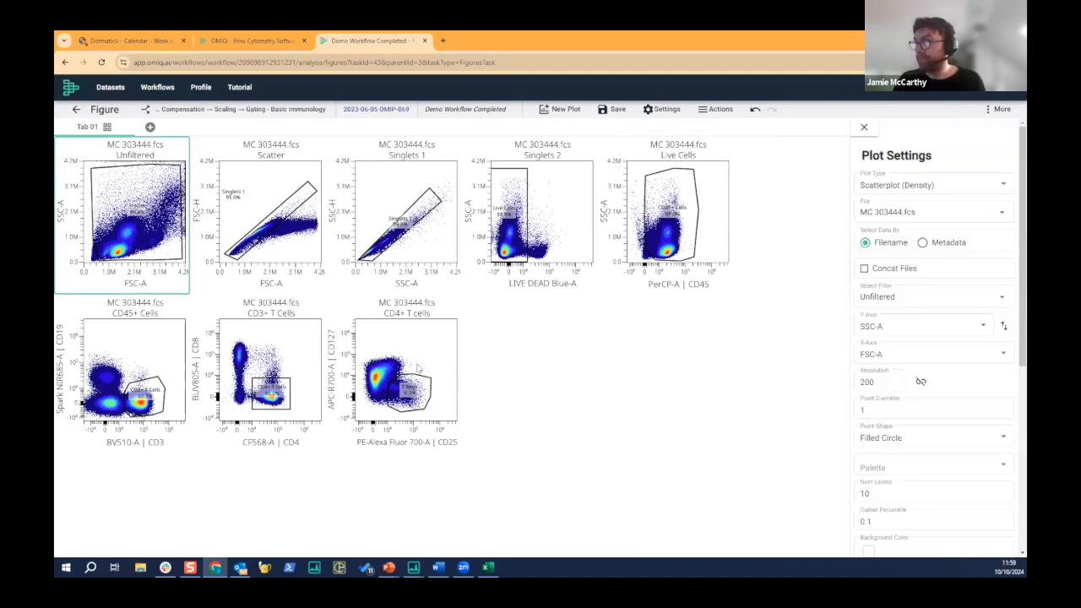
pyautogui.keyDown('shift'); pyautogui.click(346, 311); pyautogui.keyUp('shift')
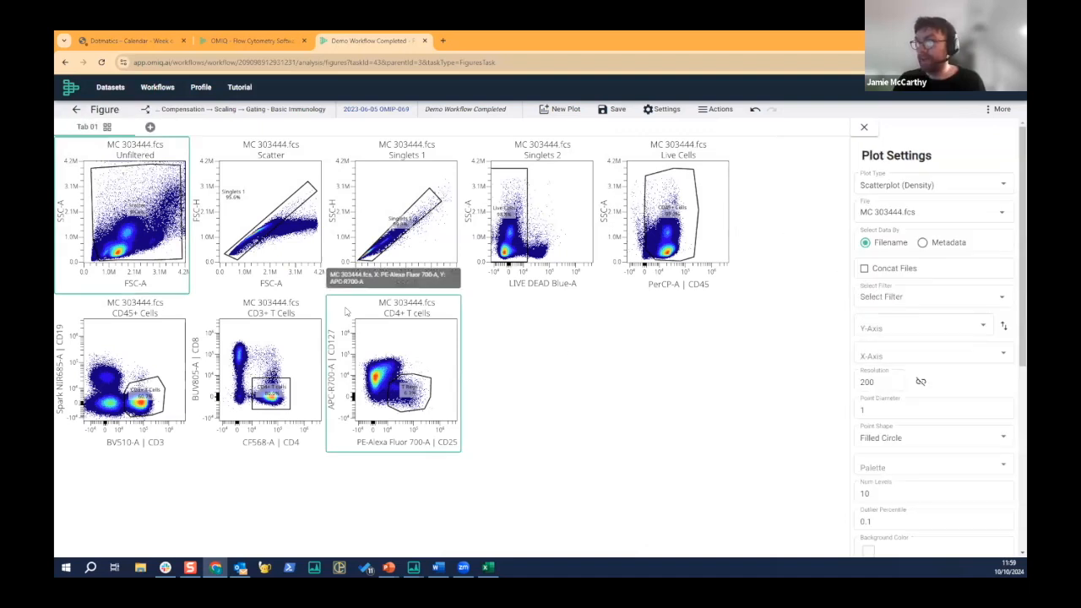
pyautogui.rightClick(250, 201)
pyautogui.click(309, 320)
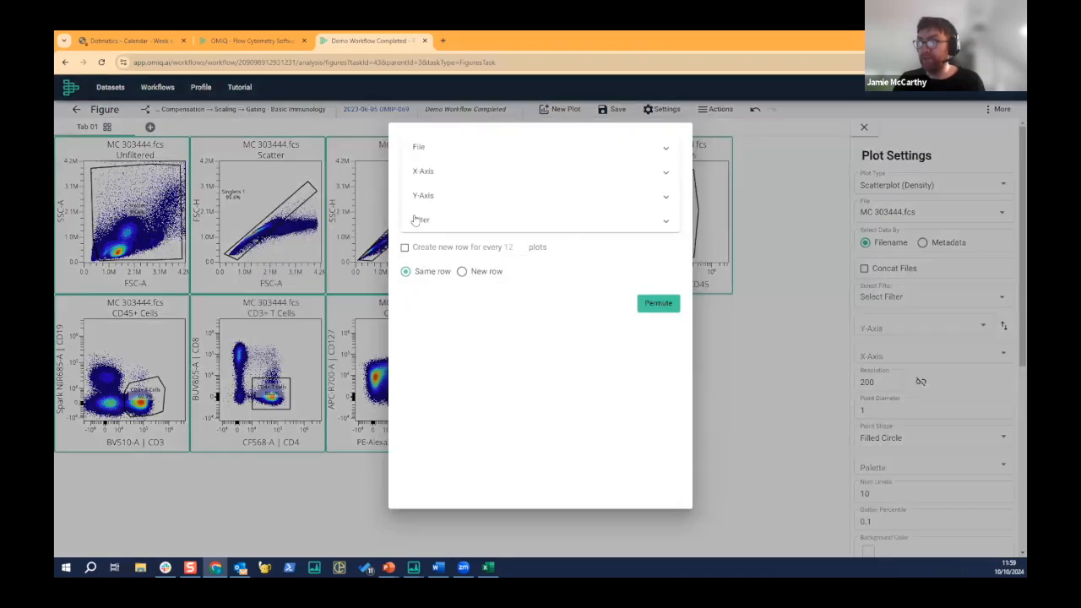
pyautogui.click(435, 152)
pyautogui.click(432, 236)
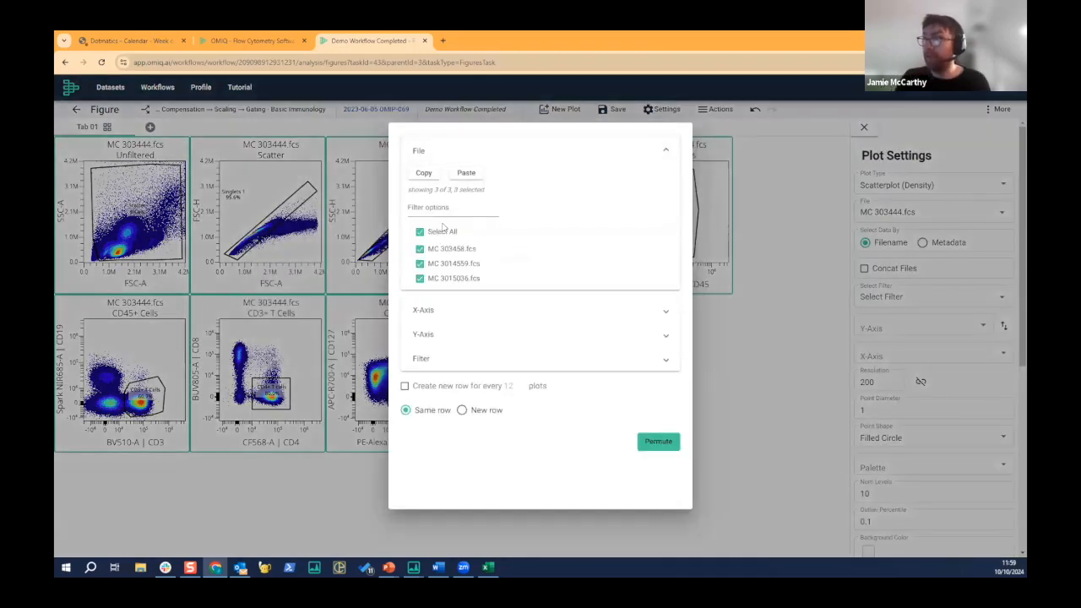
pyautogui.click(657, 442)
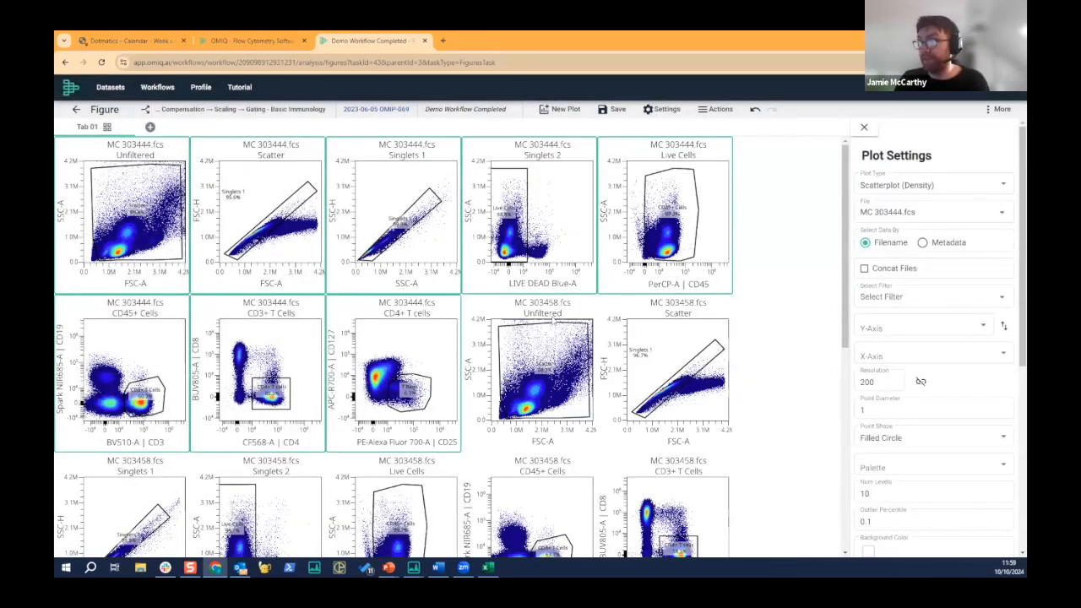
# - Clear the plot selection and turn off row wrapping for Tab 01
pyautogui.click(743, 314)
pyautogui.hotkey('ctrl', 'a')
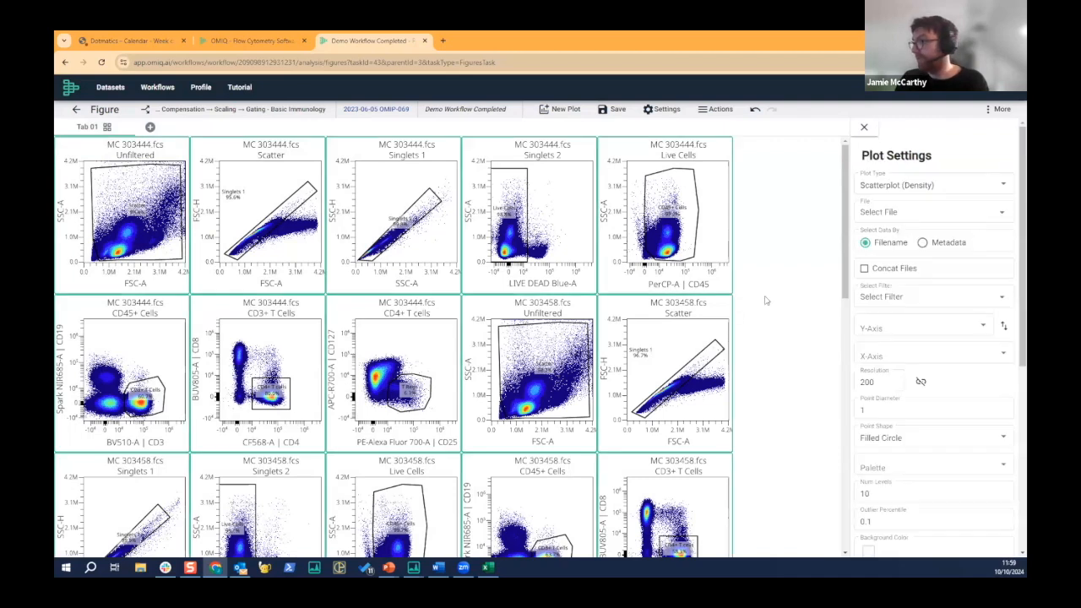
pyautogui.click(767, 294)
pyautogui.click(865, 211)
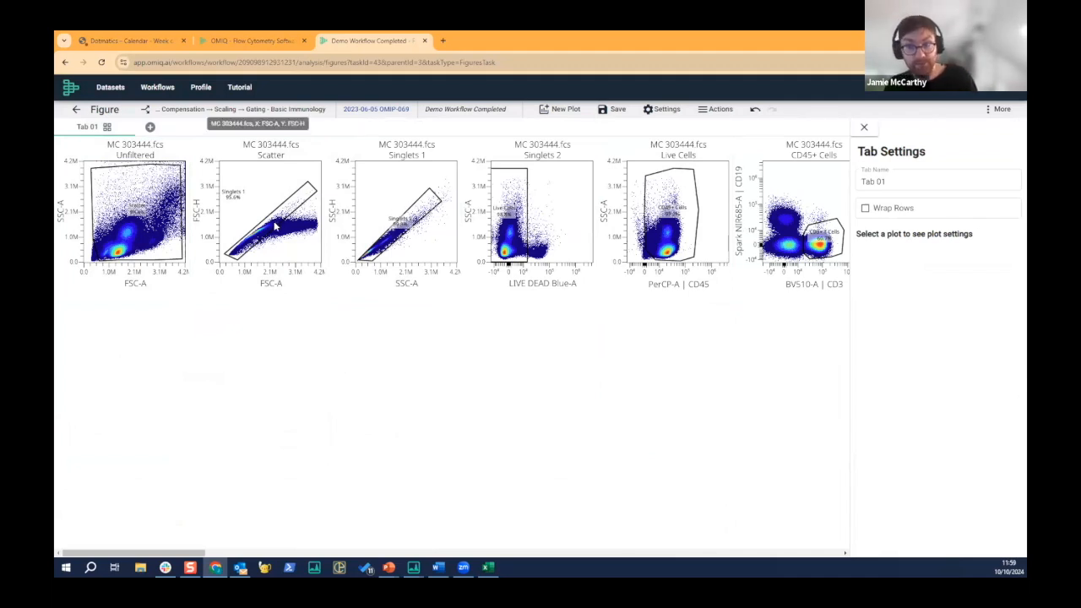
# - Add a new figure tab and generate the gate hierarchy plots for CD45+ Cells in it, showing all steps
pyautogui.click(150, 127)
pyautogui.click(713, 109)
pyautogui.moveTo(767, 260)
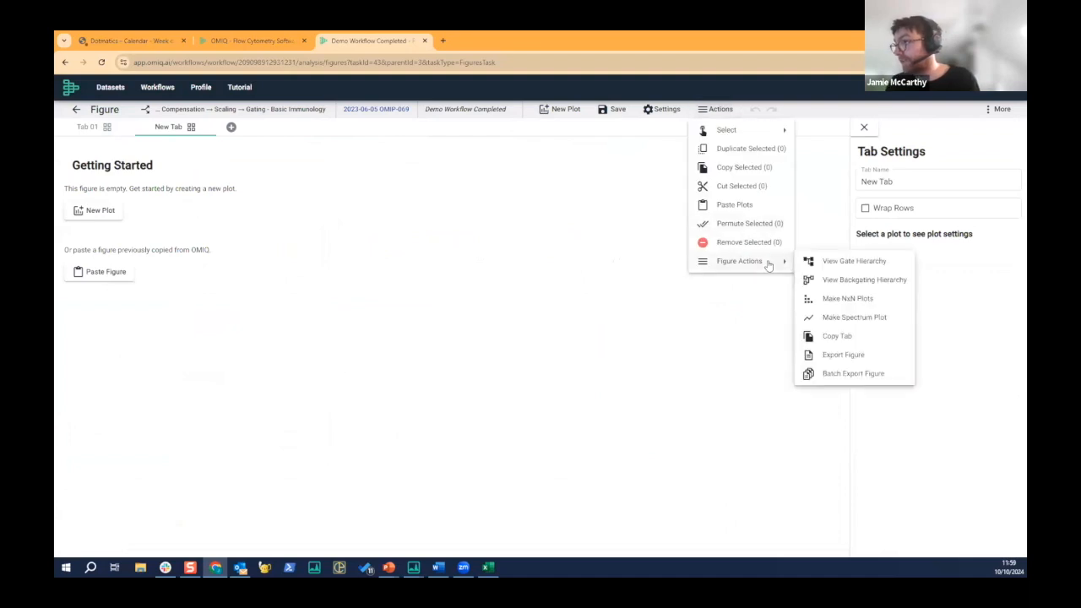
pyautogui.click(860, 269)
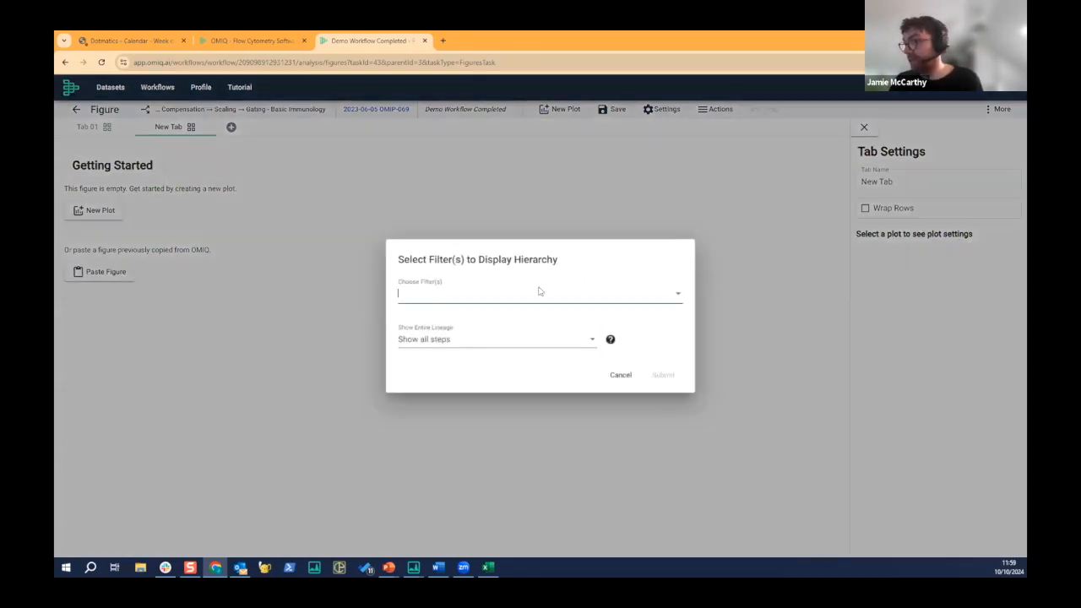
pyautogui.click(527, 292)
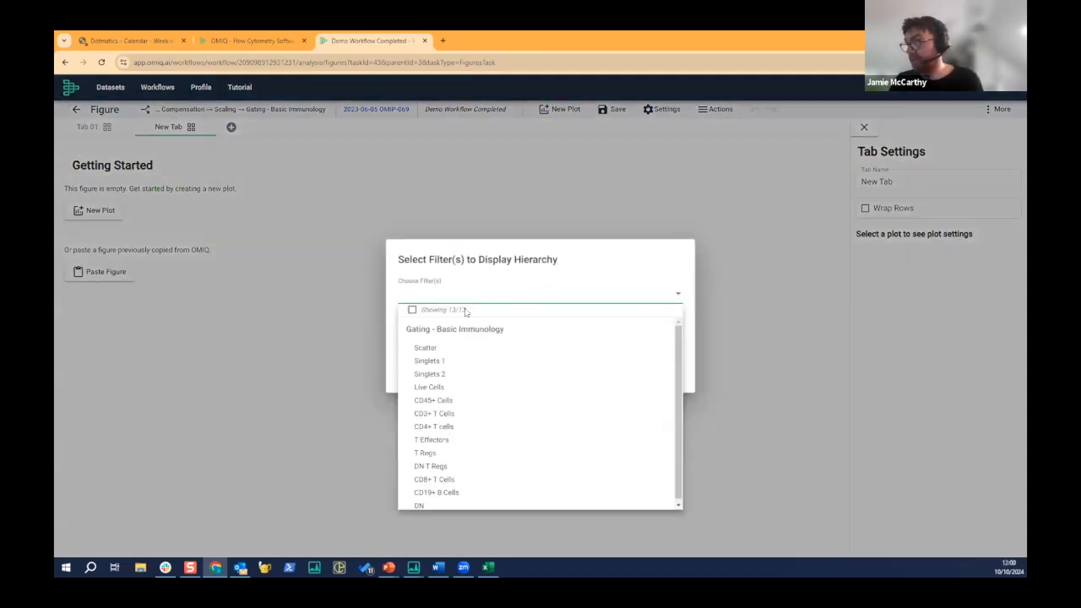
pyautogui.click(438, 402)
pyautogui.click(702, 377)
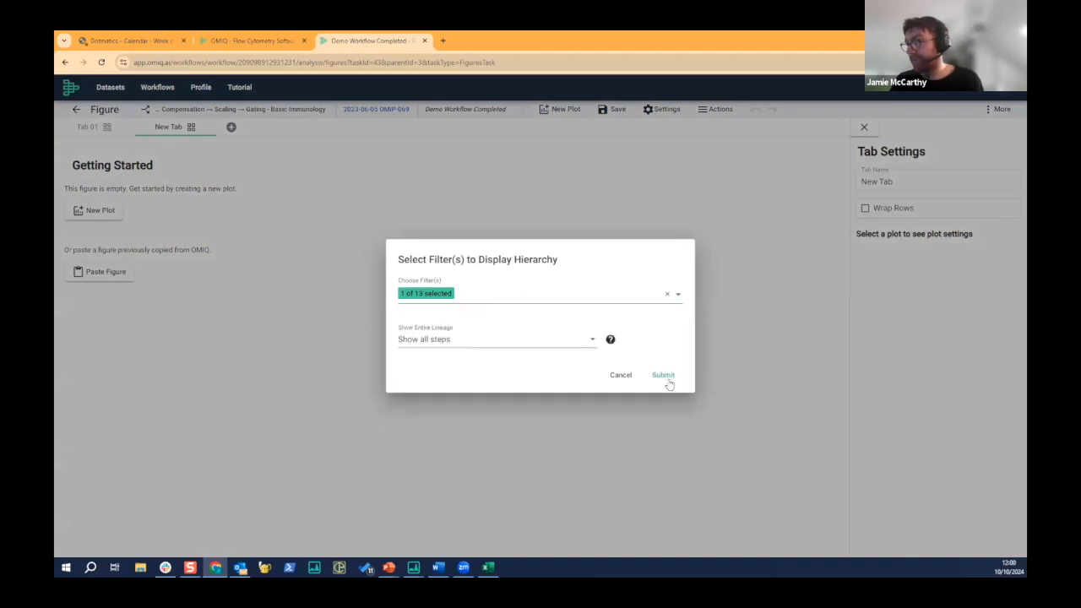
pyautogui.click(668, 381)
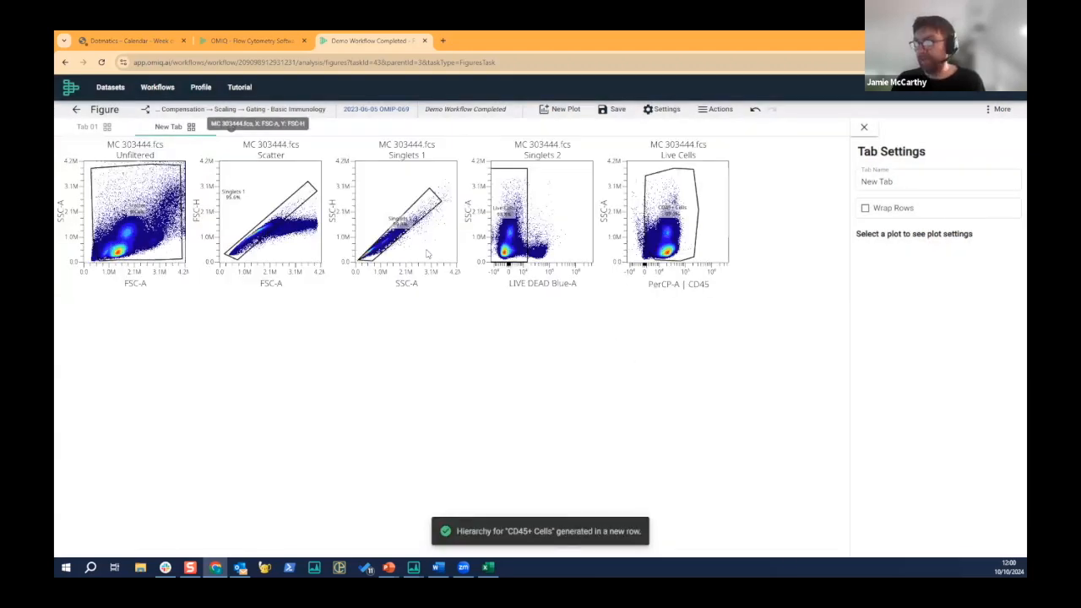
# - Select all the CD45+ hierarchy plots and permute them across all the other files, placing each set in a new row
pyautogui.click(191, 126)
pyautogui.rightClick(538, 211)
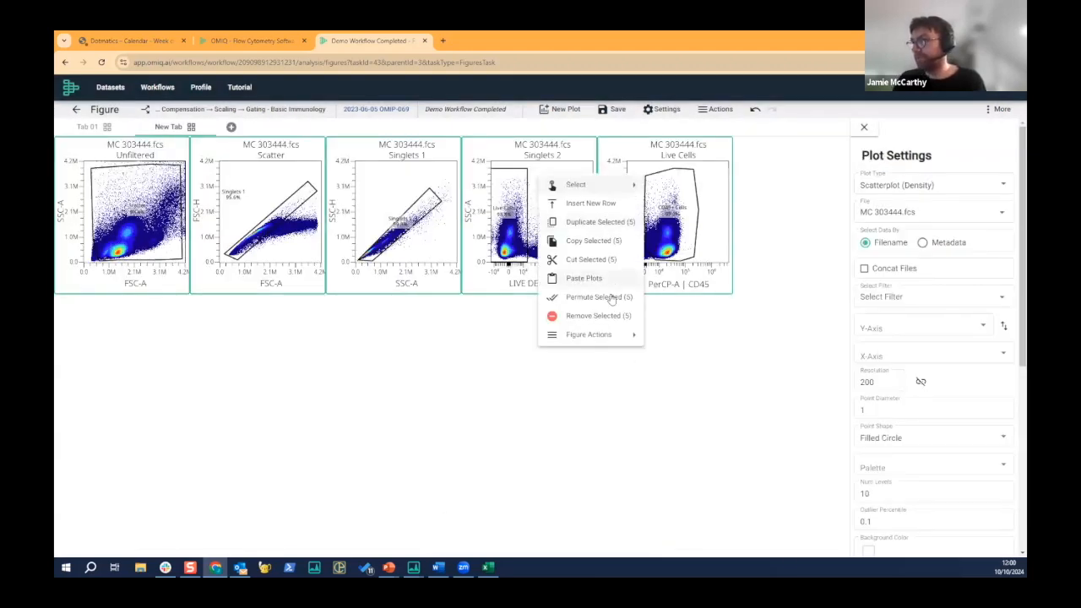
pyautogui.click(613, 298)
pyautogui.click(442, 150)
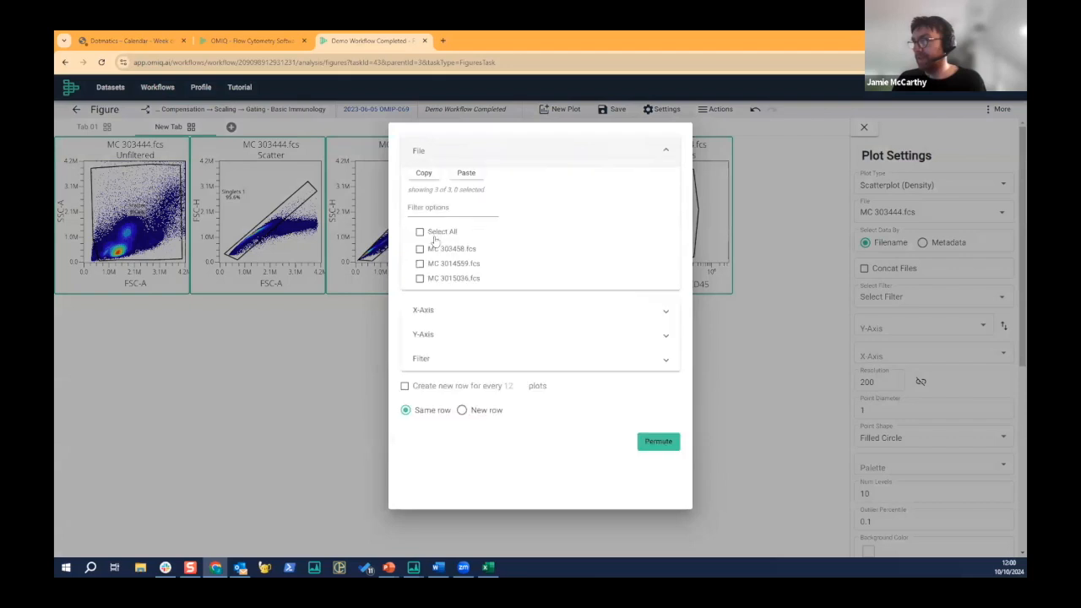
pyautogui.click(435, 236)
pyautogui.click(462, 410)
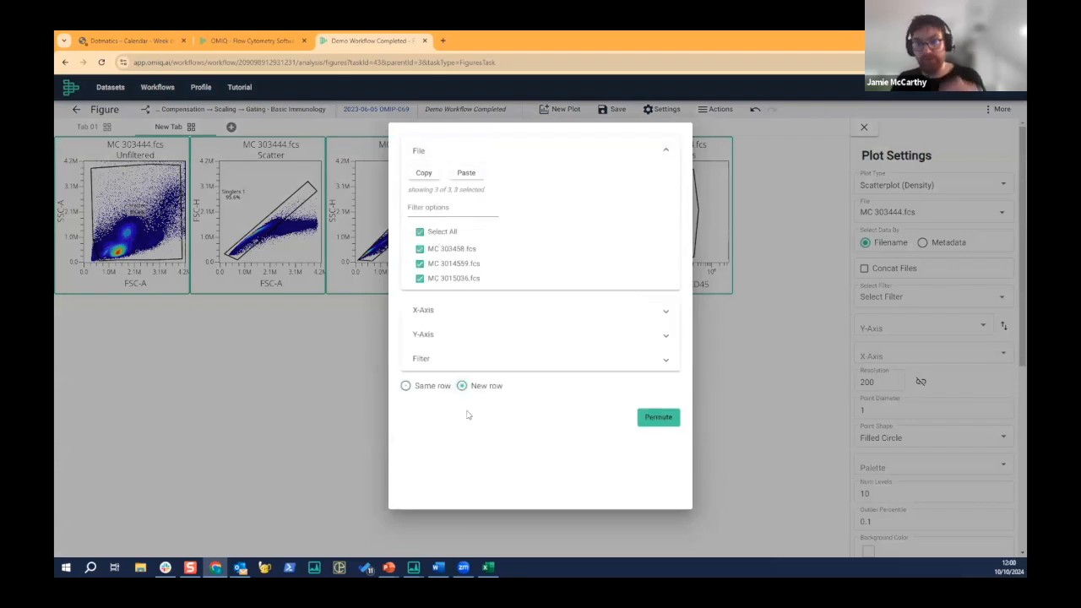
pyautogui.click(668, 416)
# - Compare the gating rows of the different files and leave the figure for the workflow tree without saving
pyautogui.scroll(-1, 512, 319)
pyautogui.scroll(-3, 511, 319)
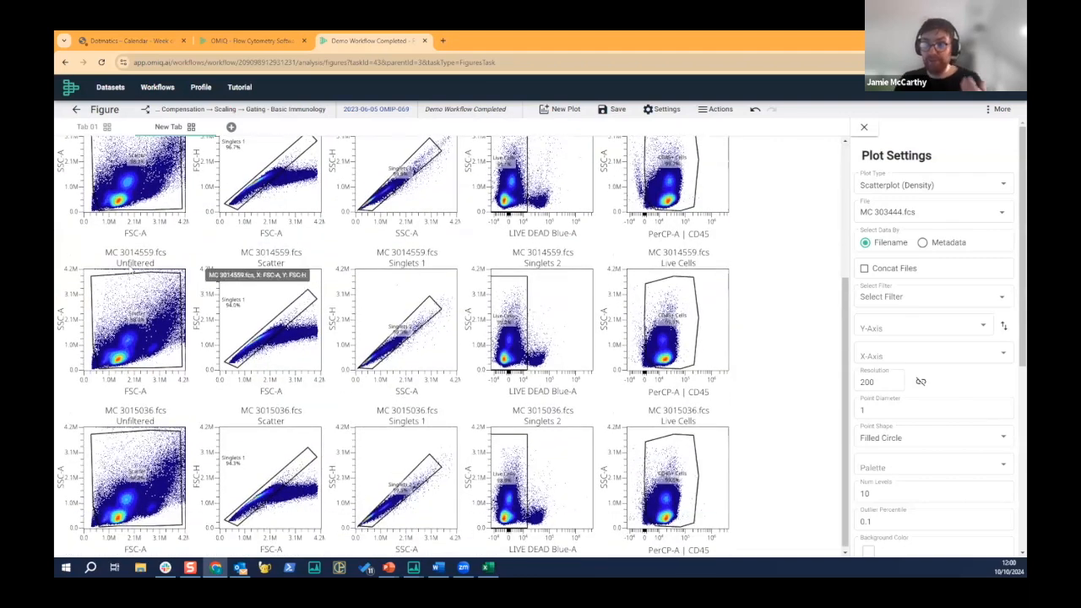
pyautogui.scroll(3, 169, 287)
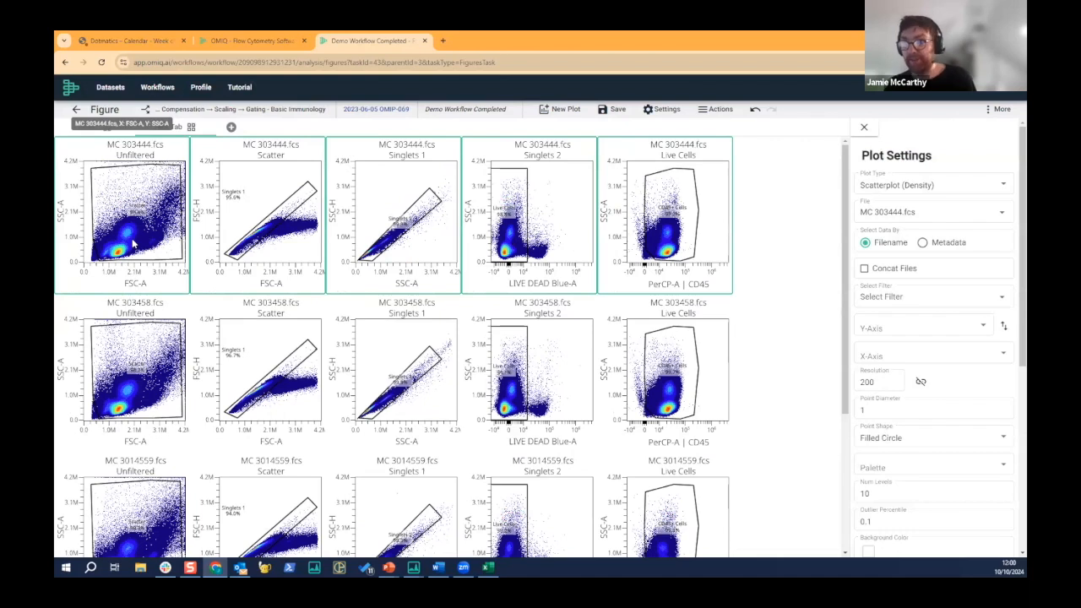
pyautogui.scroll(-2, 157, 292)
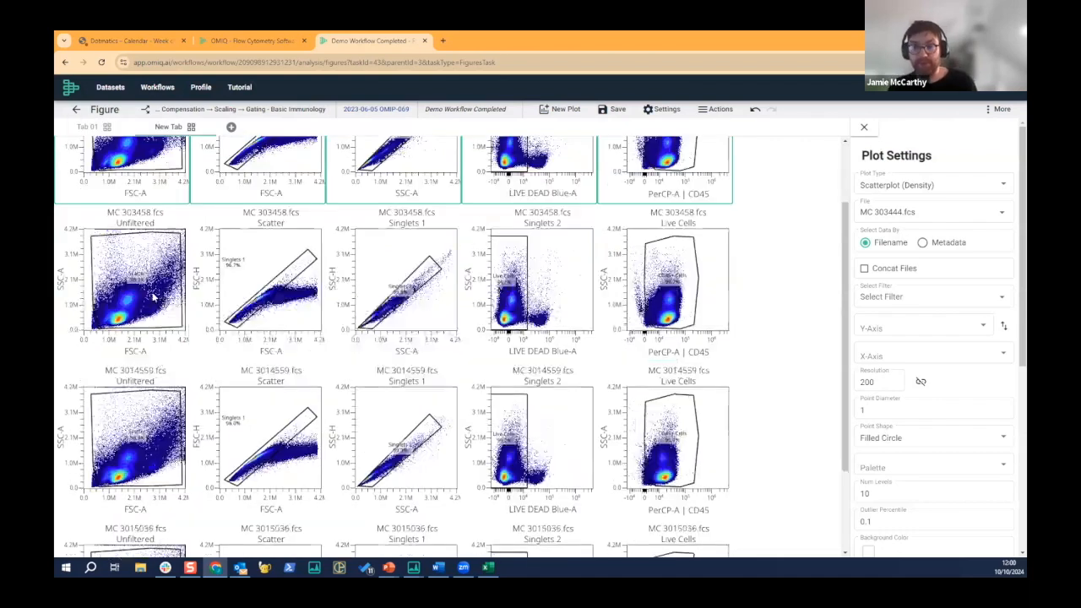
pyautogui.scroll(2, 84, 127)
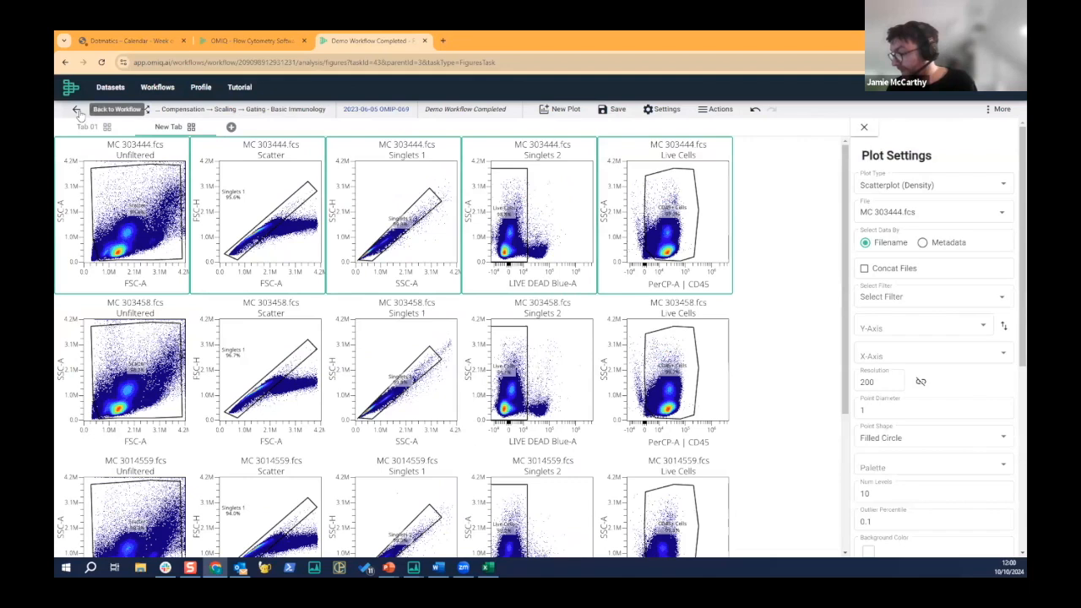
pyautogui.click(77, 113)
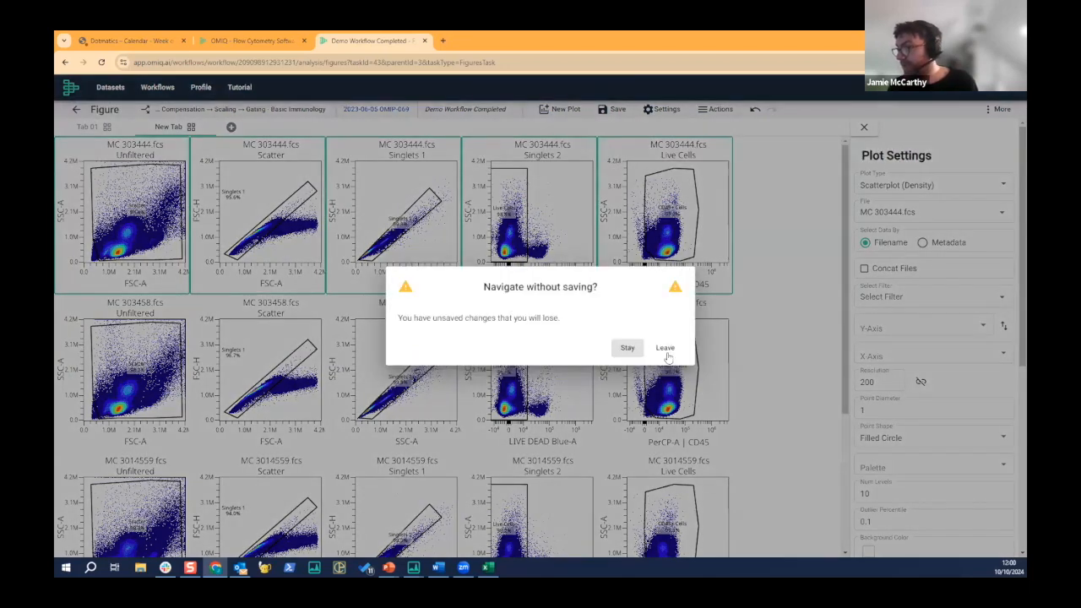
pyautogui.click(665, 347)
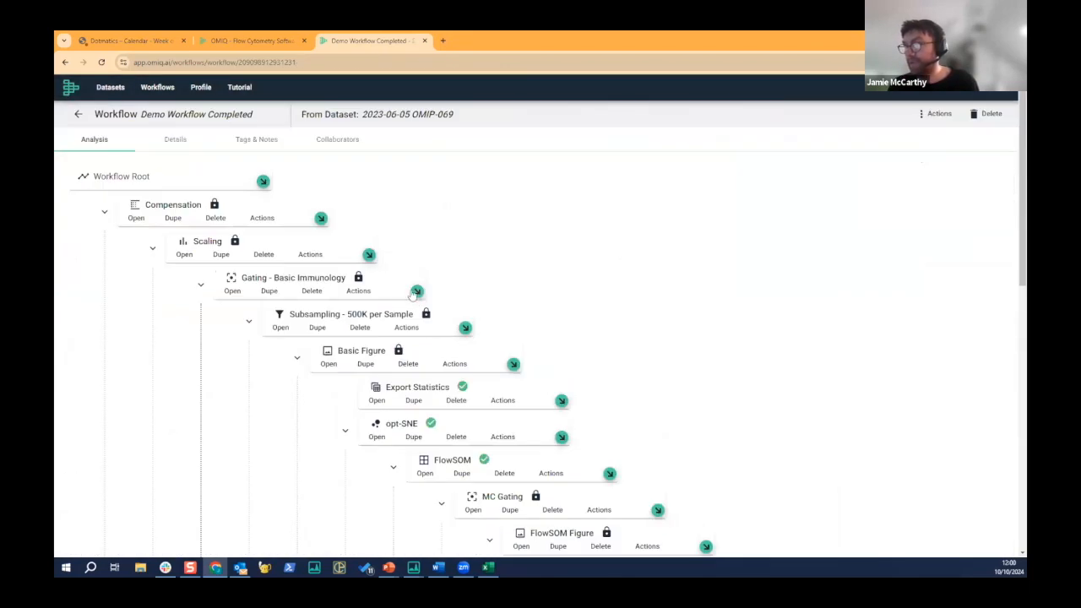
# - Add an Export Statistics task beneath "Subsampling - 500K per Sample"
pyautogui.click(466, 333)
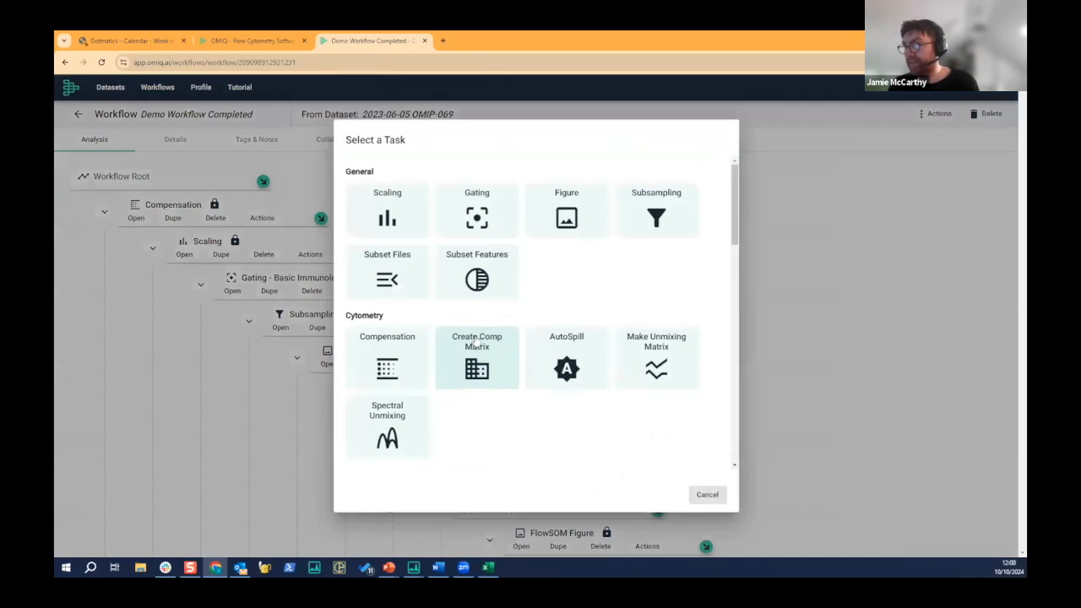
pyautogui.scroll(-1, 657, 325)
pyautogui.scroll(-1, 591, 397)
pyautogui.click(581, 396)
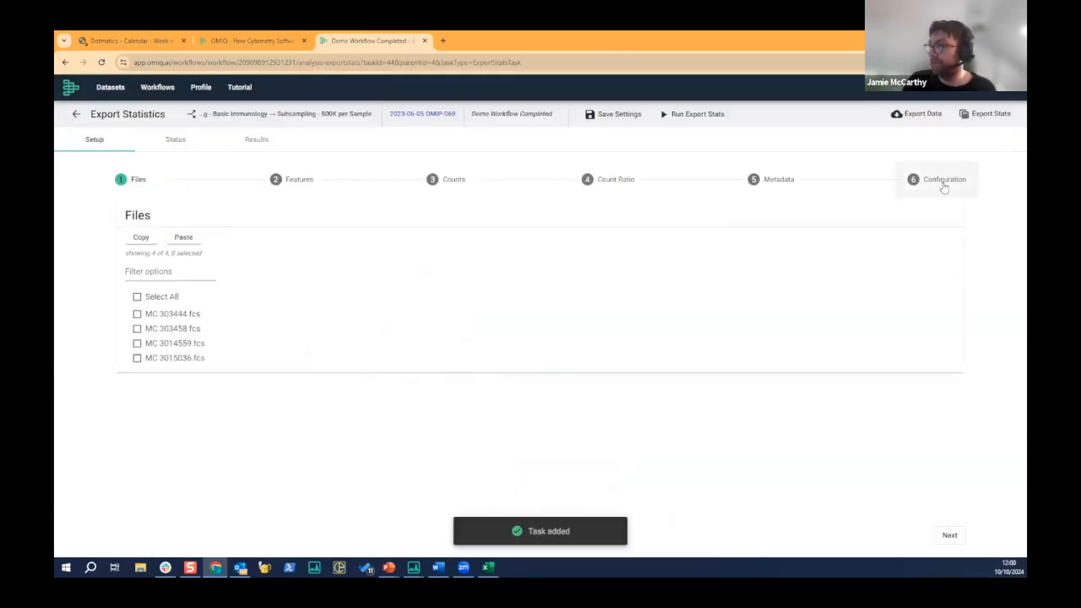
# - Examine the export file formats offered in the statistics export configuration and return to the workflow tree
pyautogui.click(941, 181)
pyautogui.click(484, 252)
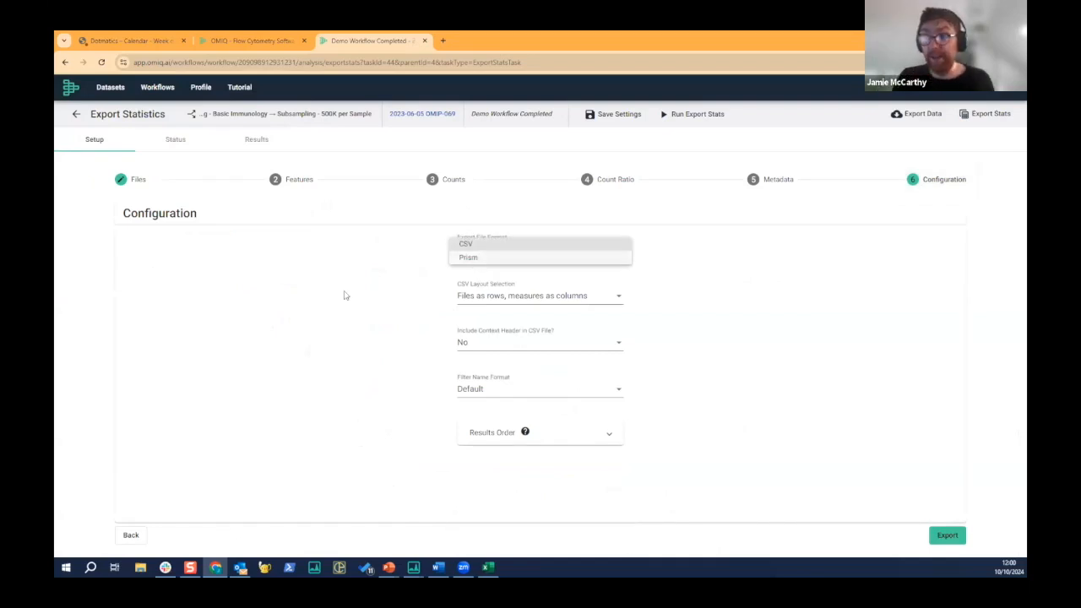
pyautogui.click(310, 297)
pyautogui.click(75, 115)
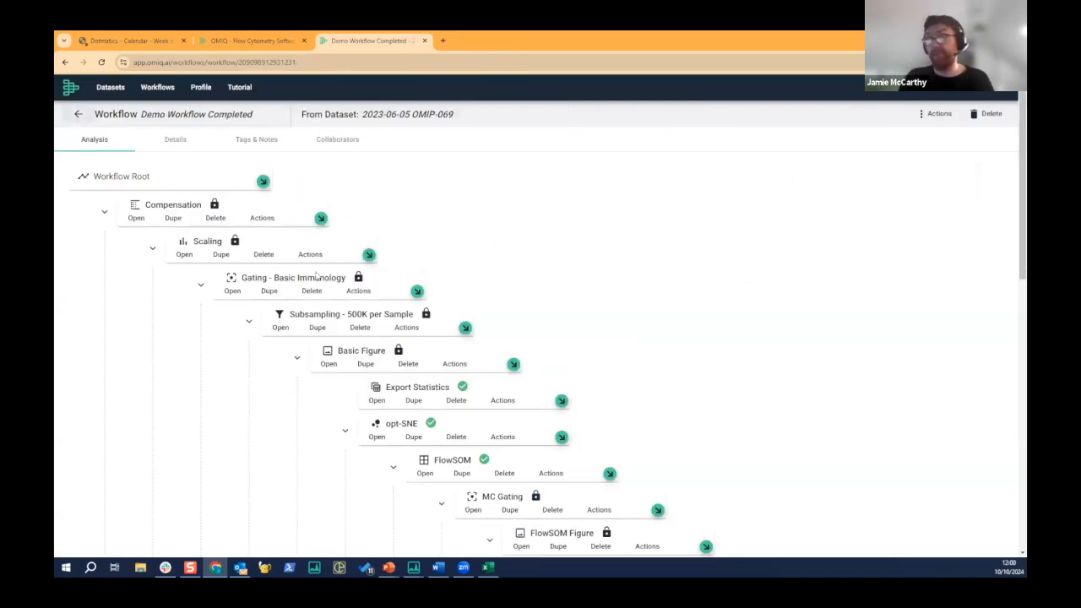
# - Switch to the "Demo 42" workflow of the same dataset and add a UMAP task beneath its Figure task
pyautogui.click(78, 114)
pyautogui.click(100, 252)
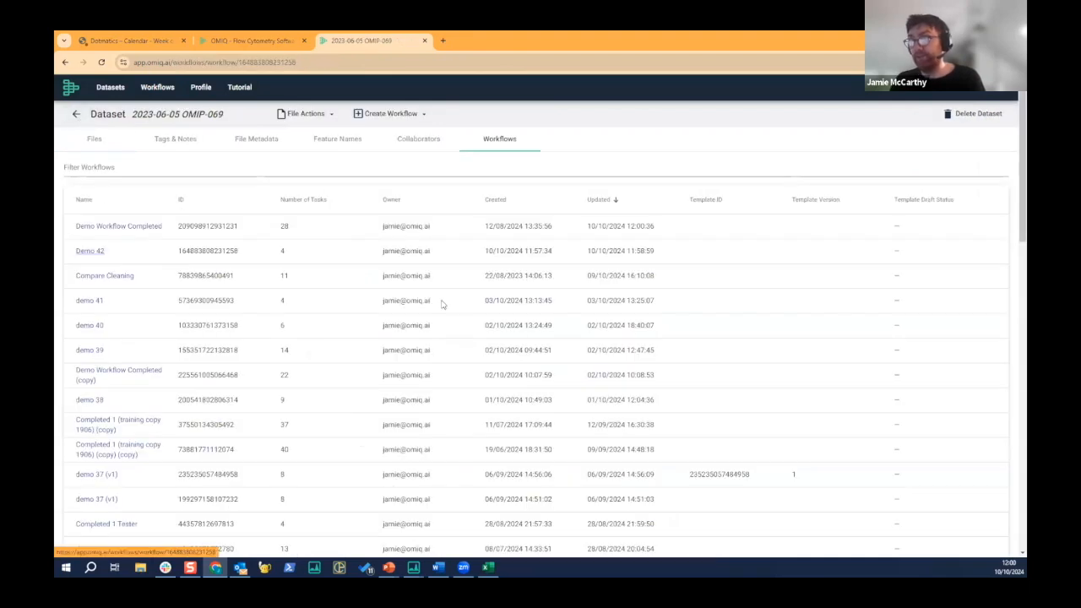
pyautogui.click(464, 327)
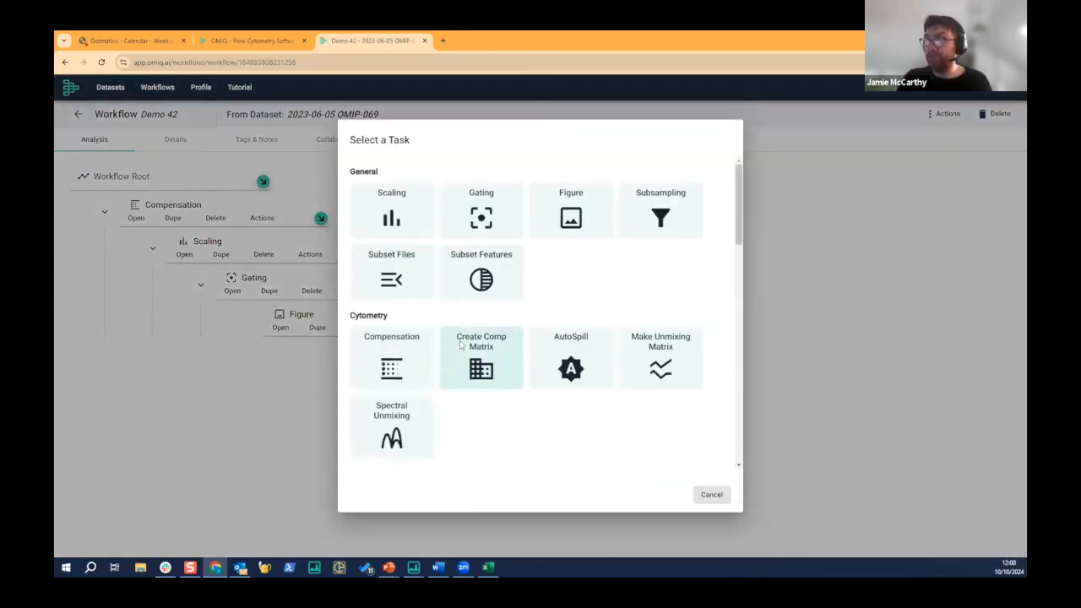
pyautogui.scroll(-4, 464, 327)
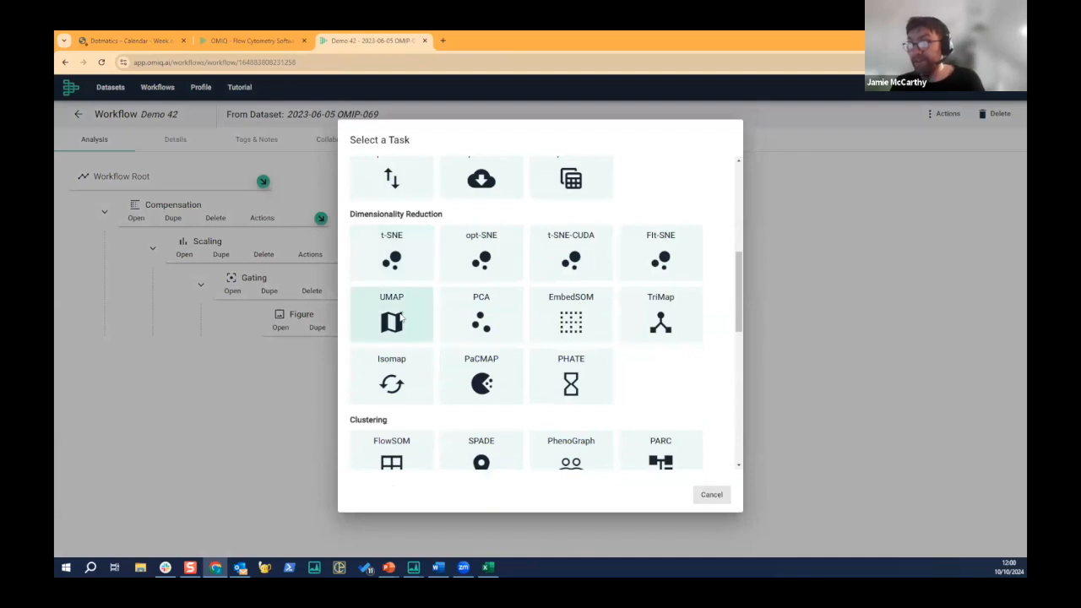
pyautogui.click(405, 315)
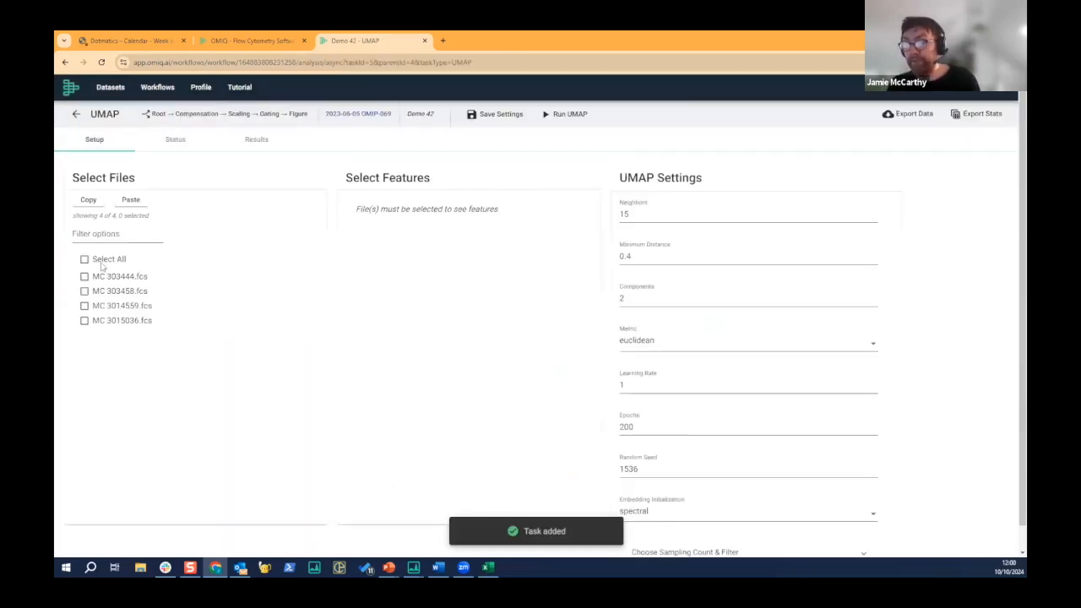
# - Select all four files and the features from "BUV395-A | CD45RA" through "PerCP-A | CD45" for the UMAP
pyautogui.click(100, 259)
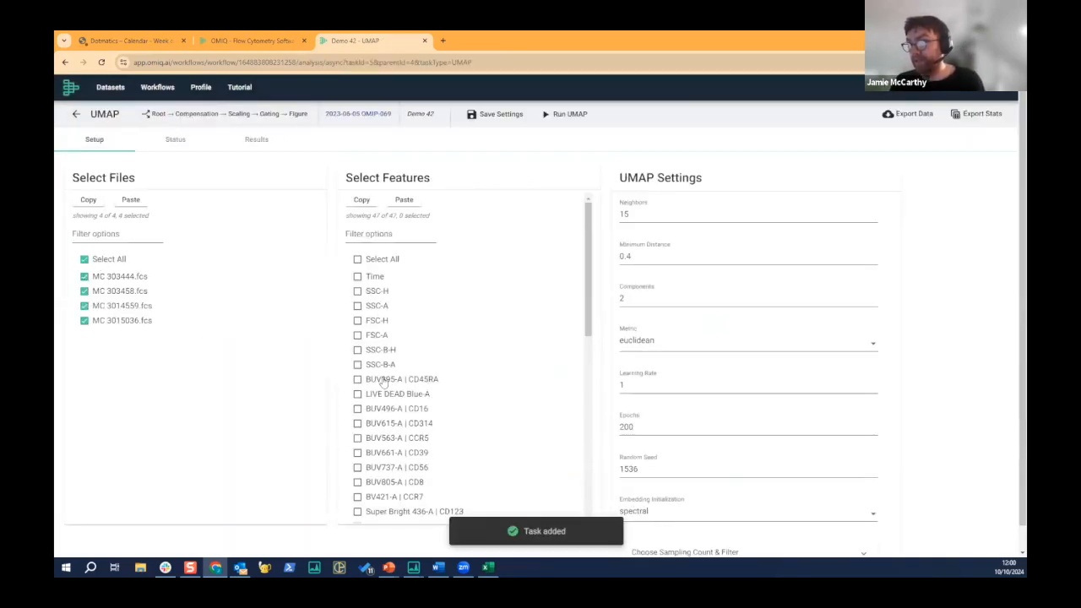
pyautogui.scroll(-3, 395, 439)
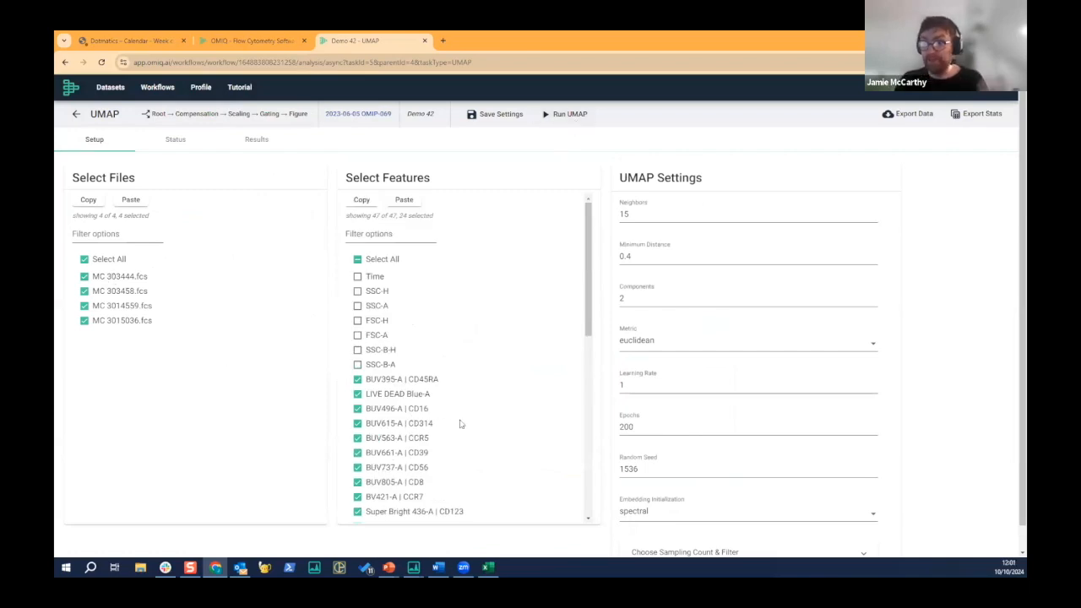
pyautogui.scroll(-2, 448, 410)
pyautogui.scroll(-3, 449, 410)
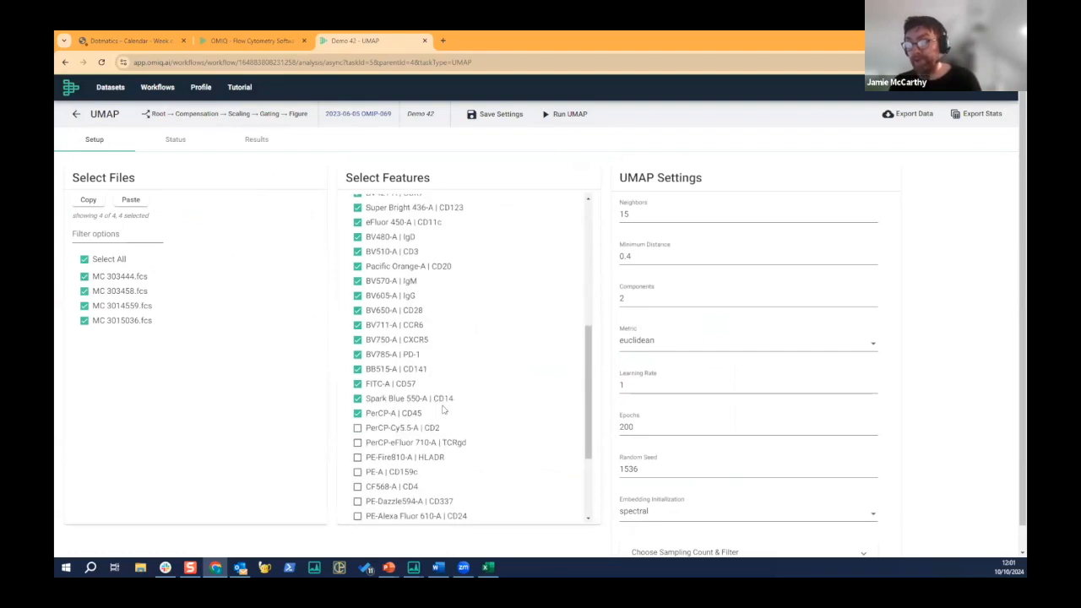
pyautogui.scroll(6, 443, 410)
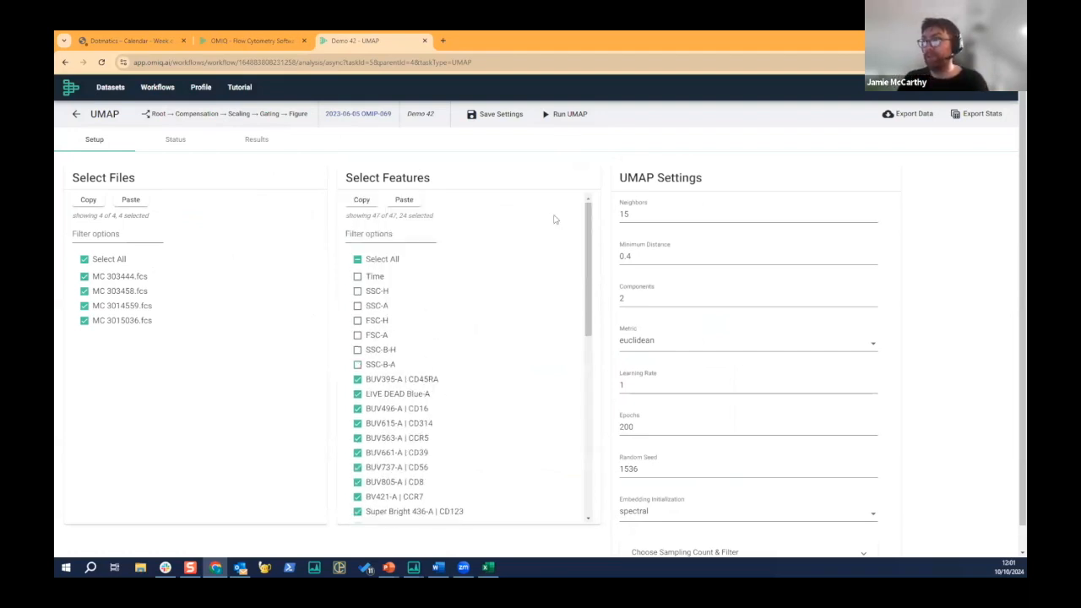
# - Run the UMAP task with its default settings and return to the workflow tree
pyautogui.click(569, 116)
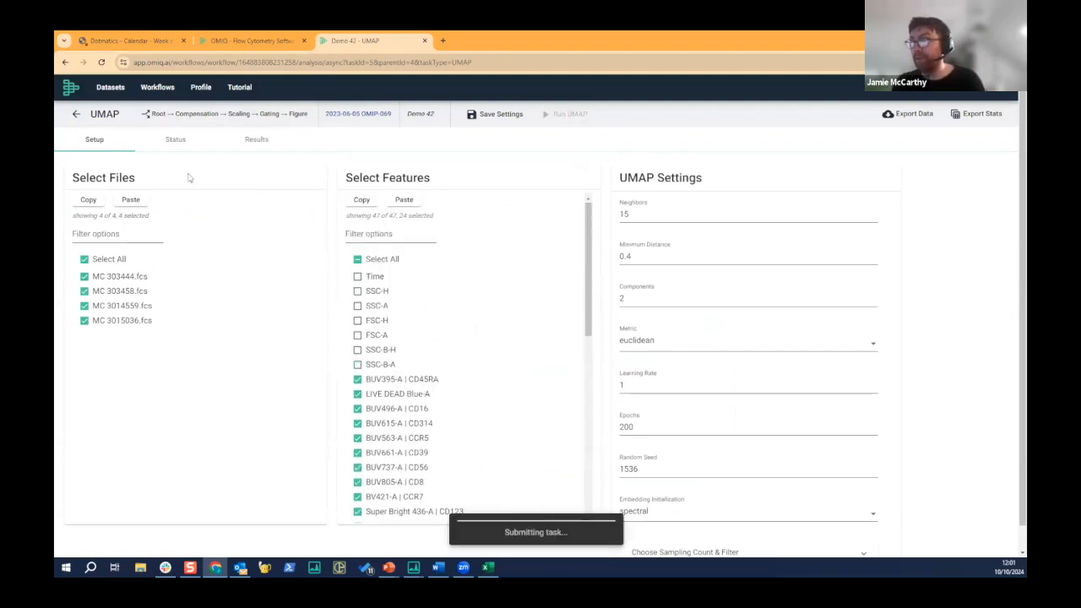
pyautogui.click(76, 113)
pyautogui.moveTo(374, 351)
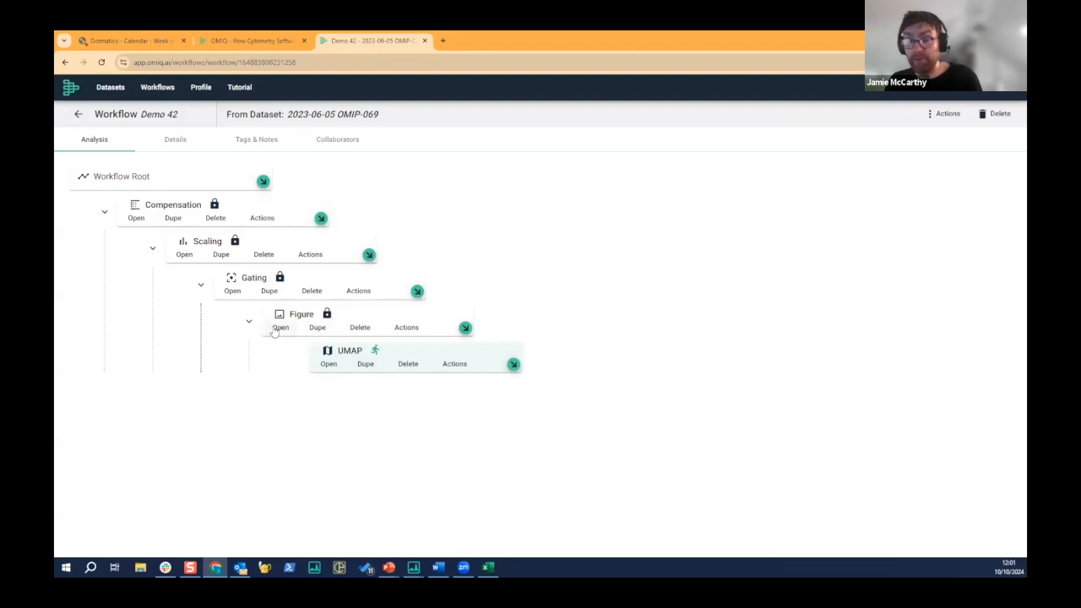
# - Duplicate the UMAP task and set the copy's Neighbors to 30
pyautogui.click(365, 365)
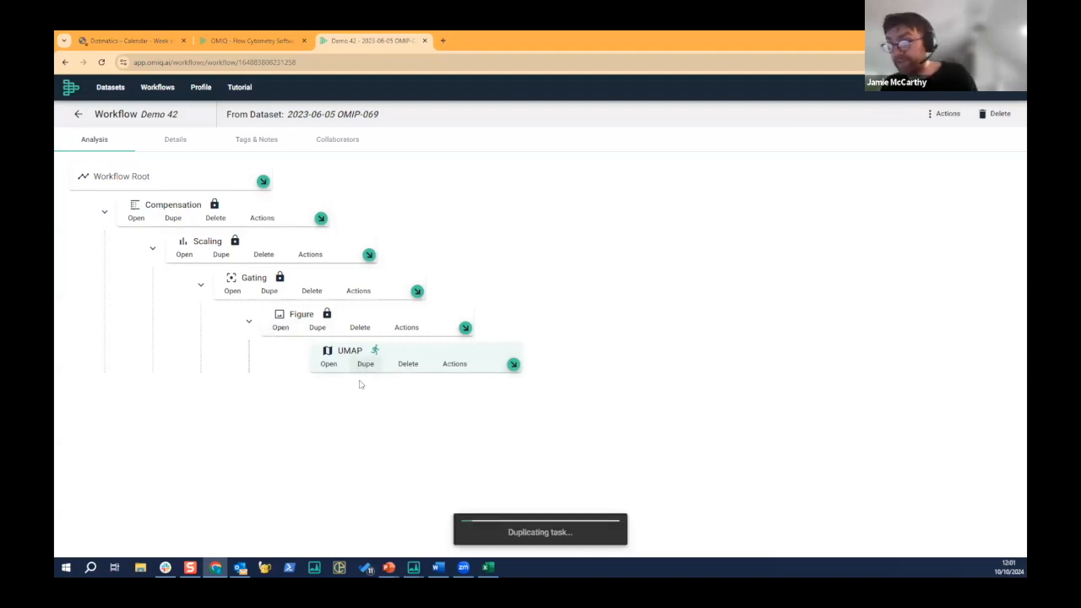
pyautogui.click(329, 400)
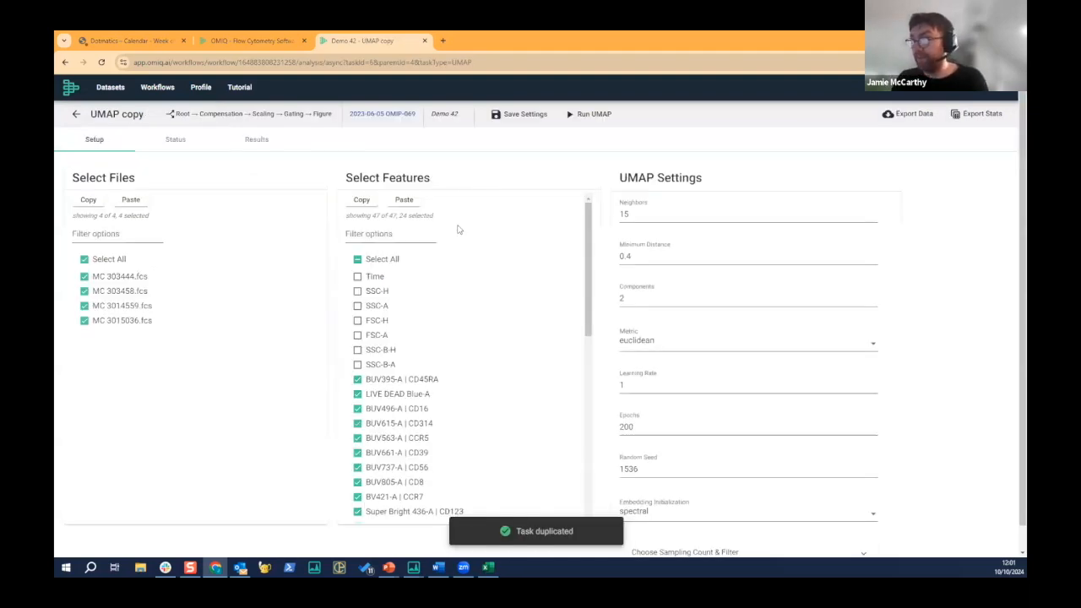
pyautogui.click(652, 215)
pyautogui.press('BackSpace')
pyautogui.press('BackSpace')
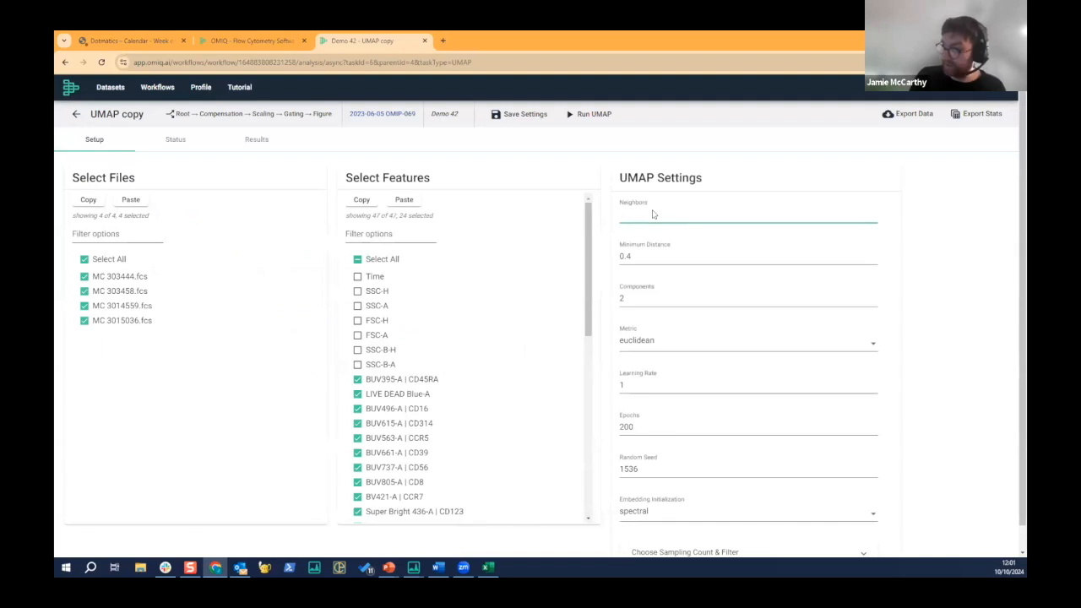
pyautogui.write('30')
# - Rename the UMAP copy "UMAP P=30" and run it, returning to the workflow tree
pyautogui.click(152, 116)
pyautogui.press('BackSpace')
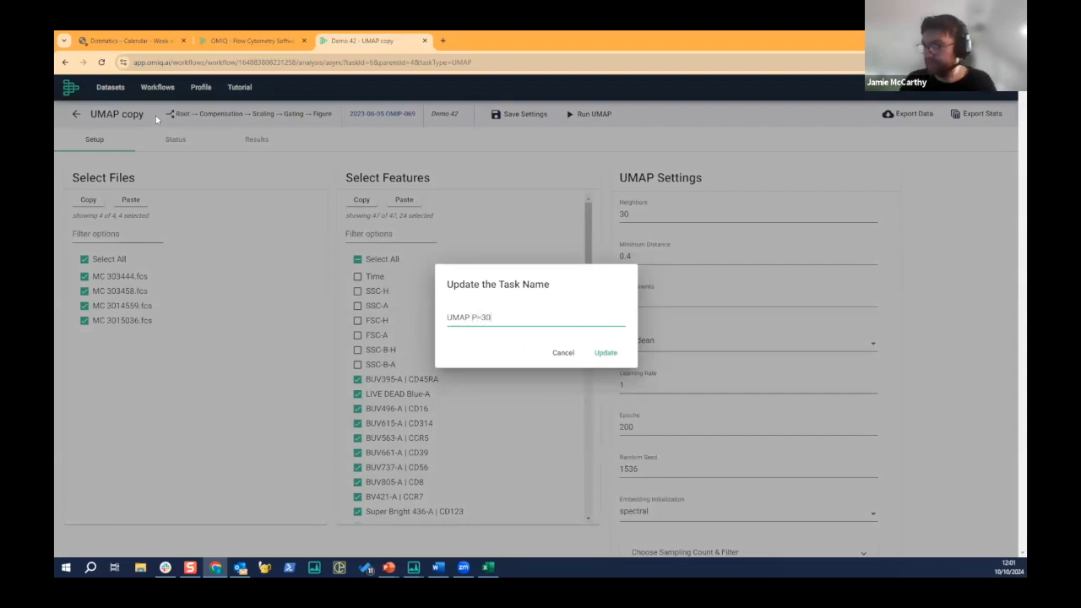
pyautogui.click(605, 354)
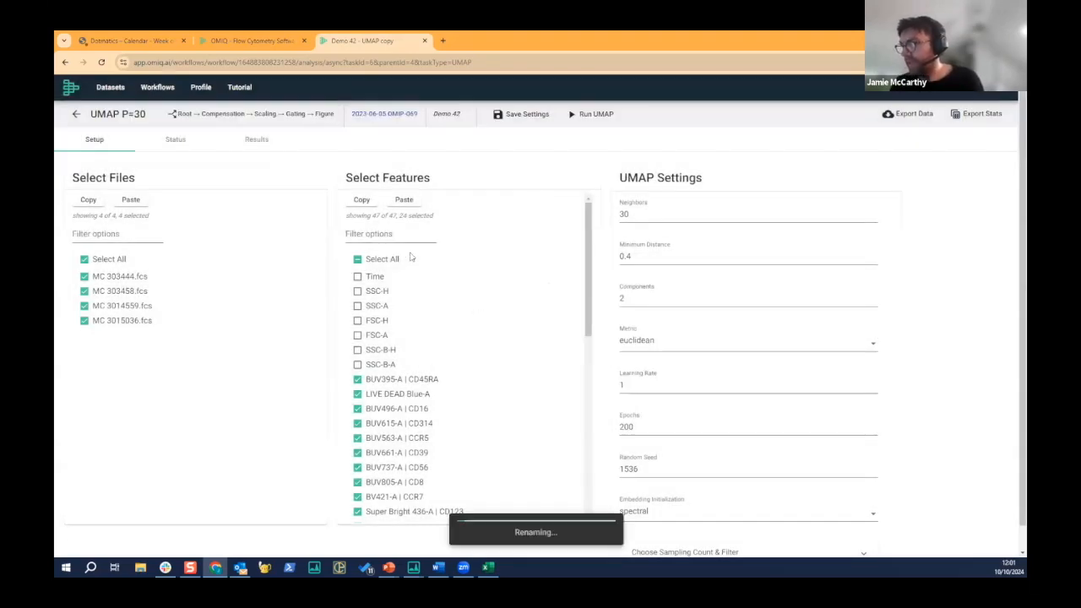
pyautogui.click(583, 114)
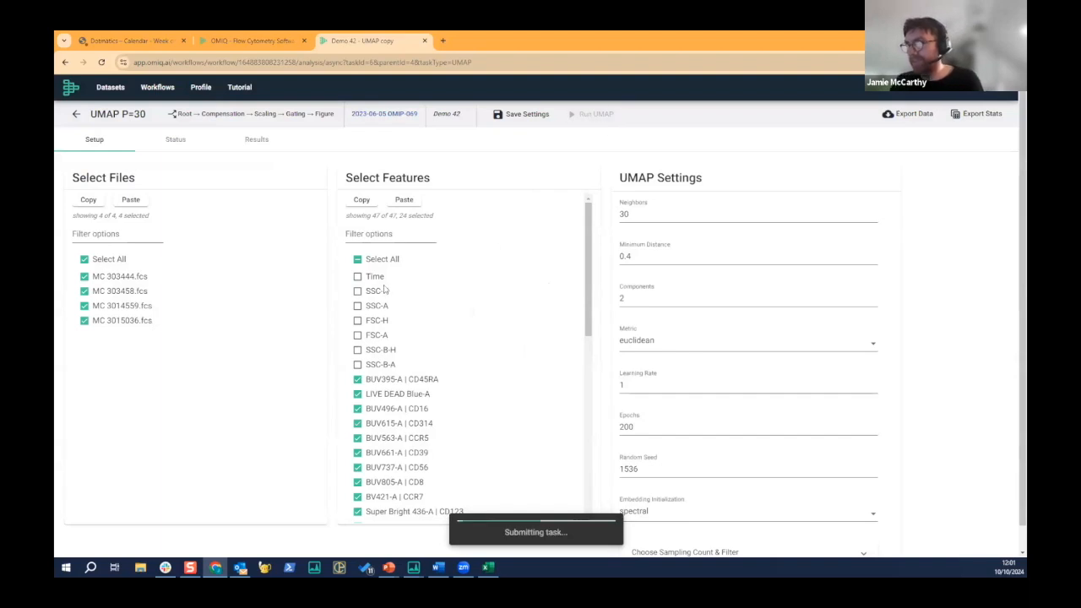
pyautogui.click(76, 116)
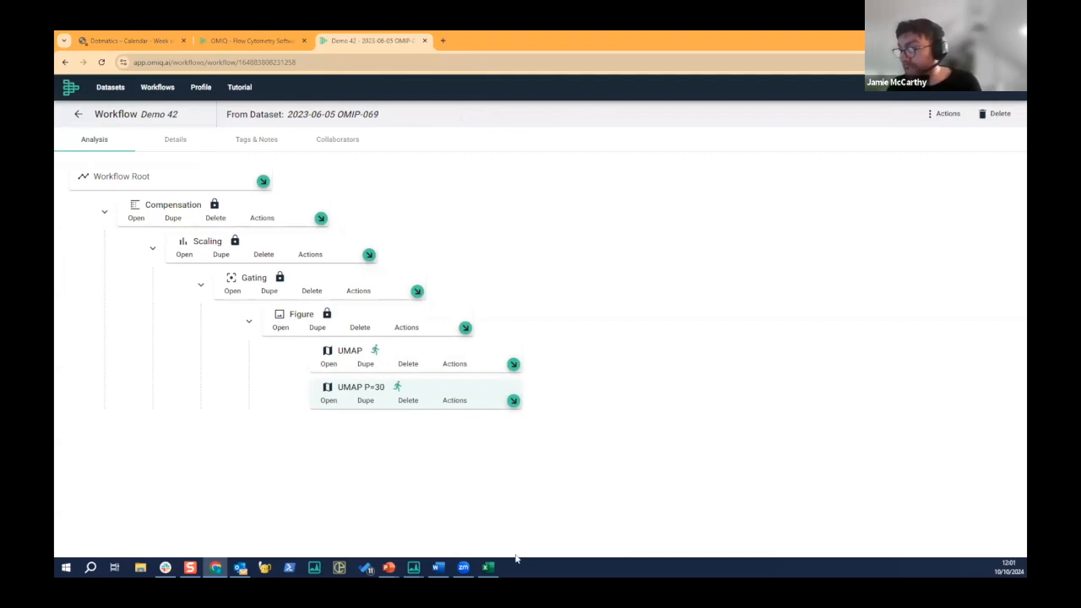
# - Switch to the "OMIQ Introduction Jamie" presentation in PowerPoint and show its closing "Thank you" slide as a slide show
pyautogui.moveTo(389, 568)
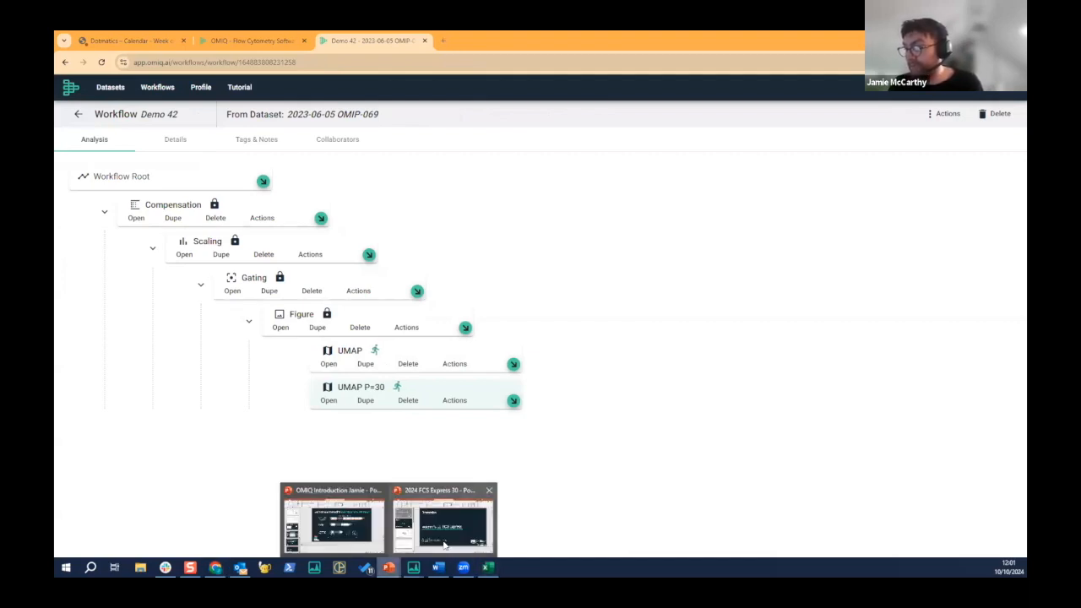
pyautogui.click(334, 522)
pyautogui.click(136, 523)
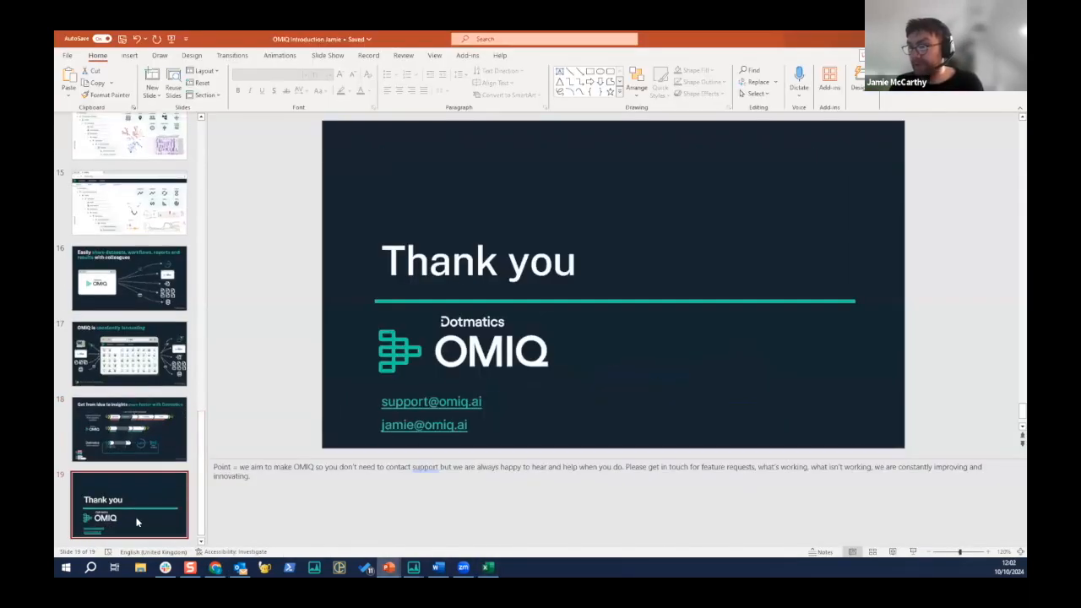
pyautogui.click(913, 551)
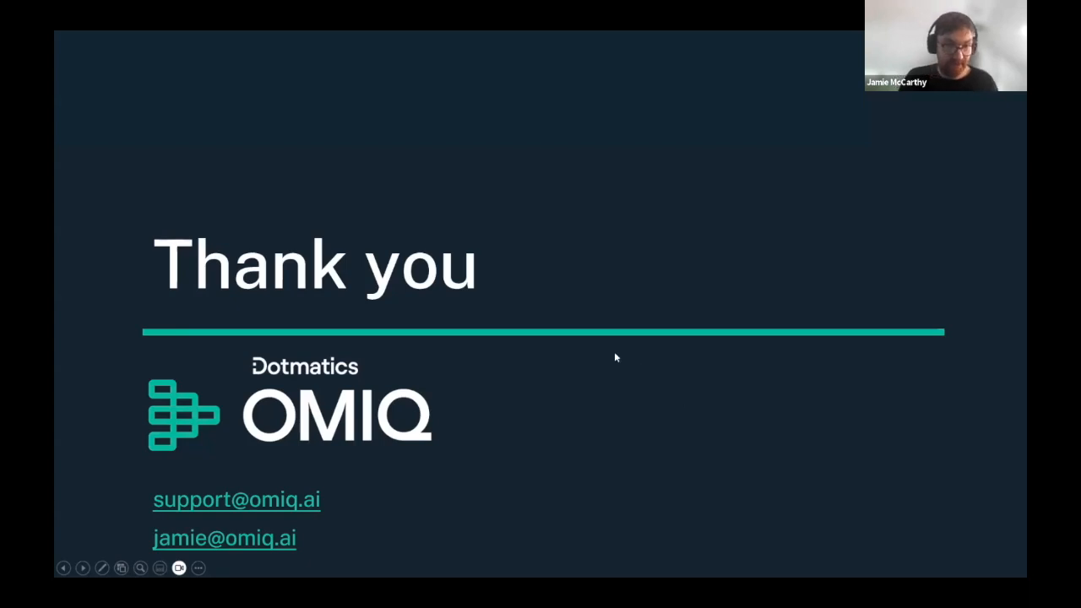
# - End the slide show and return to the Demo 42 workflow in the browser
pyautogui.click(523, 295)
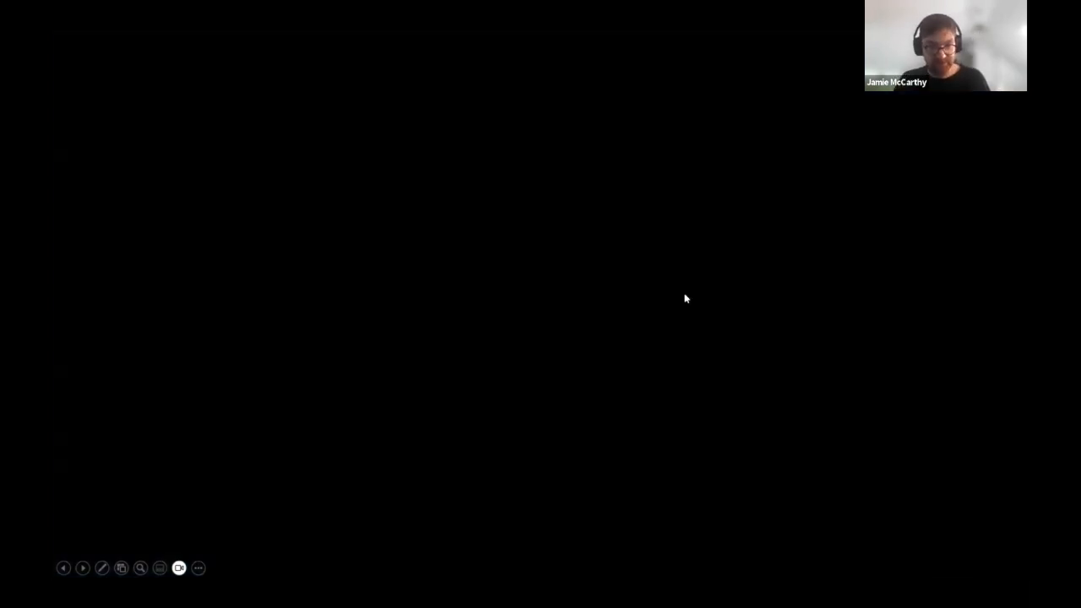
pyautogui.click(577, 268)
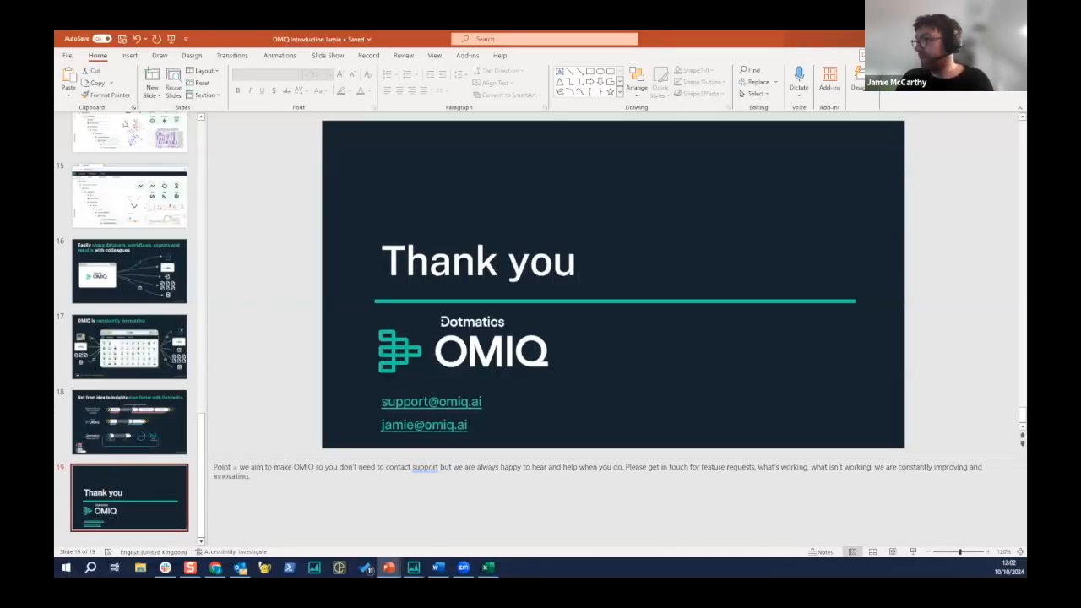
pyautogui.click(968, 39)
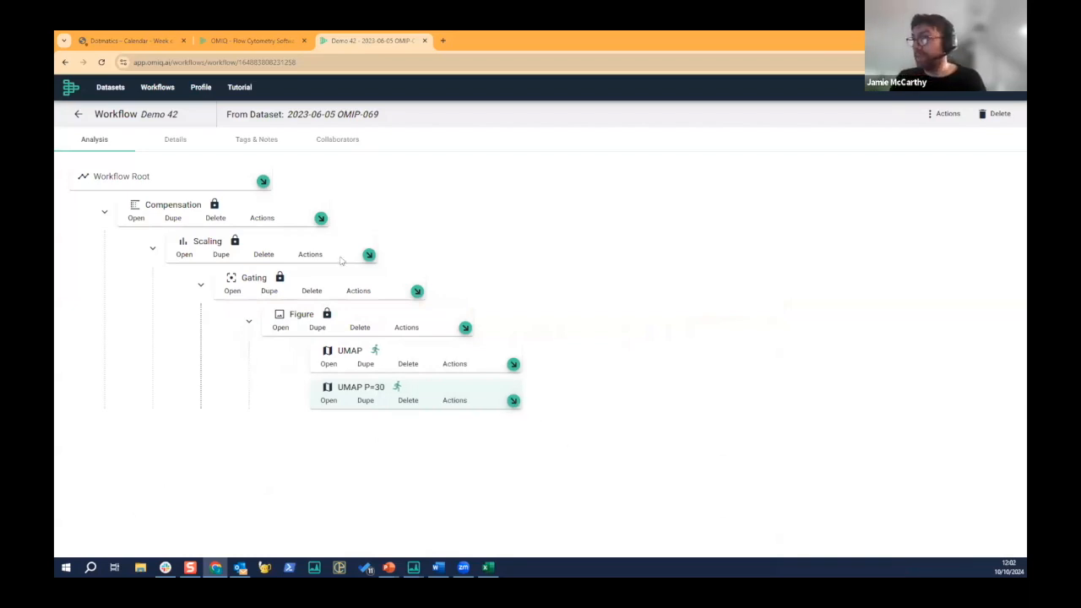
# - Open the Pricing page of the OMIQ website
pyautogui.click(247, 42)
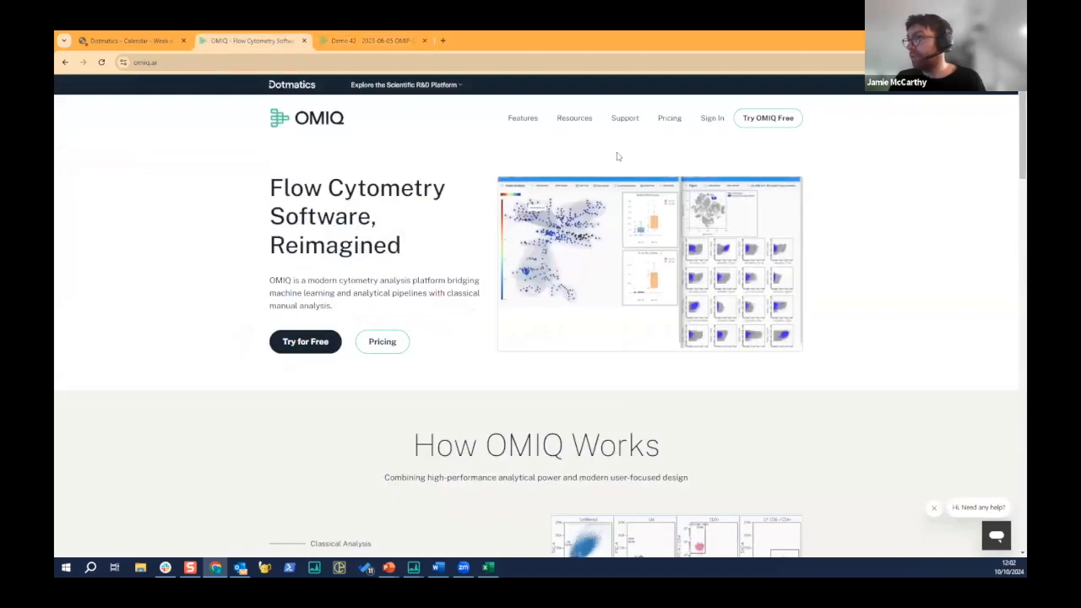
pyautogui.click(669, 120)
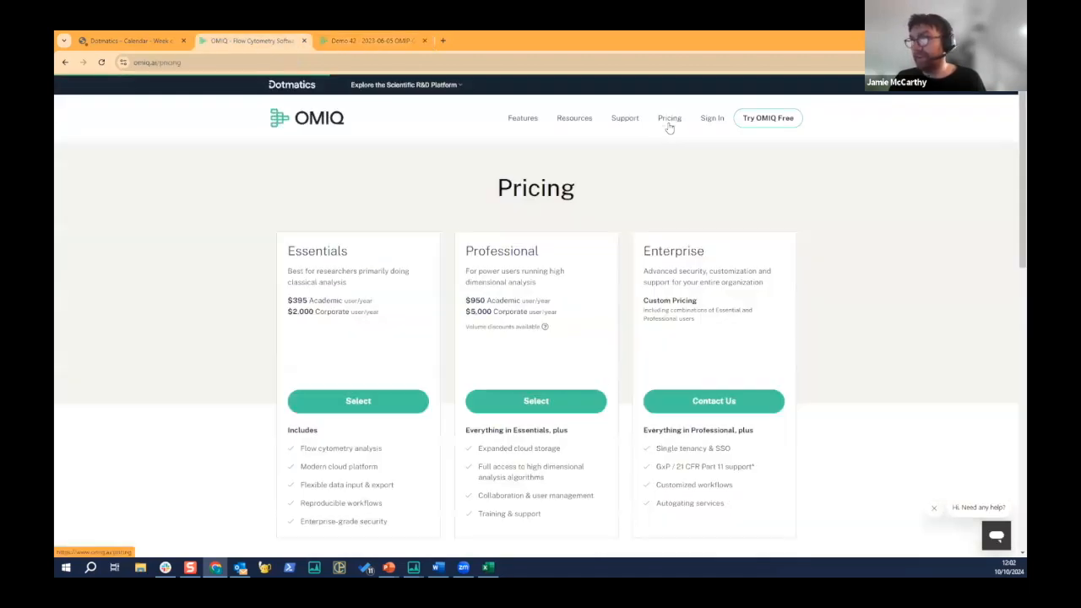
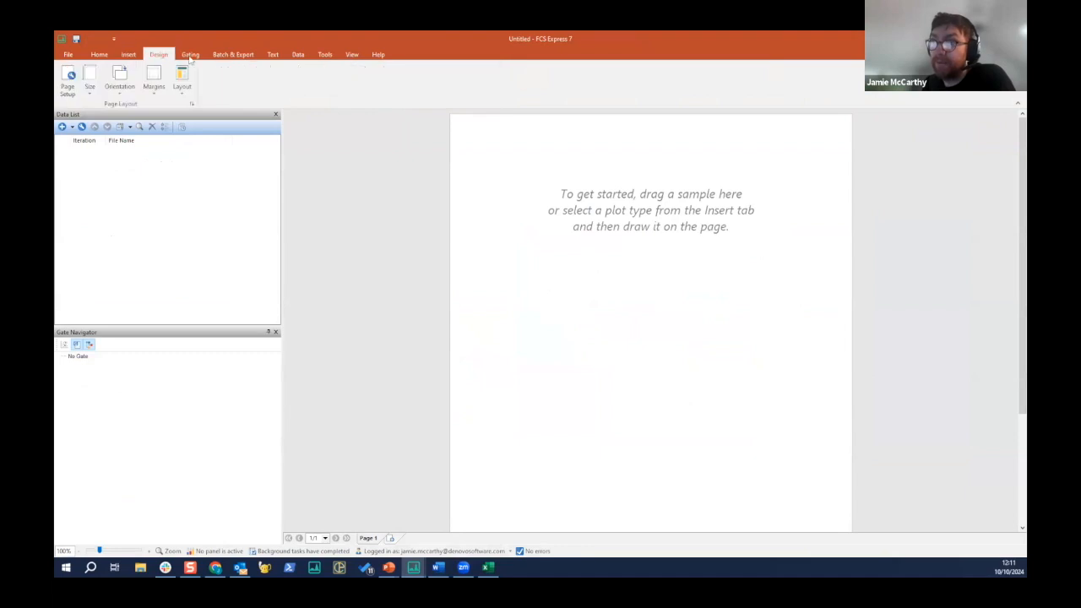
pyautogui.click(241, 54)
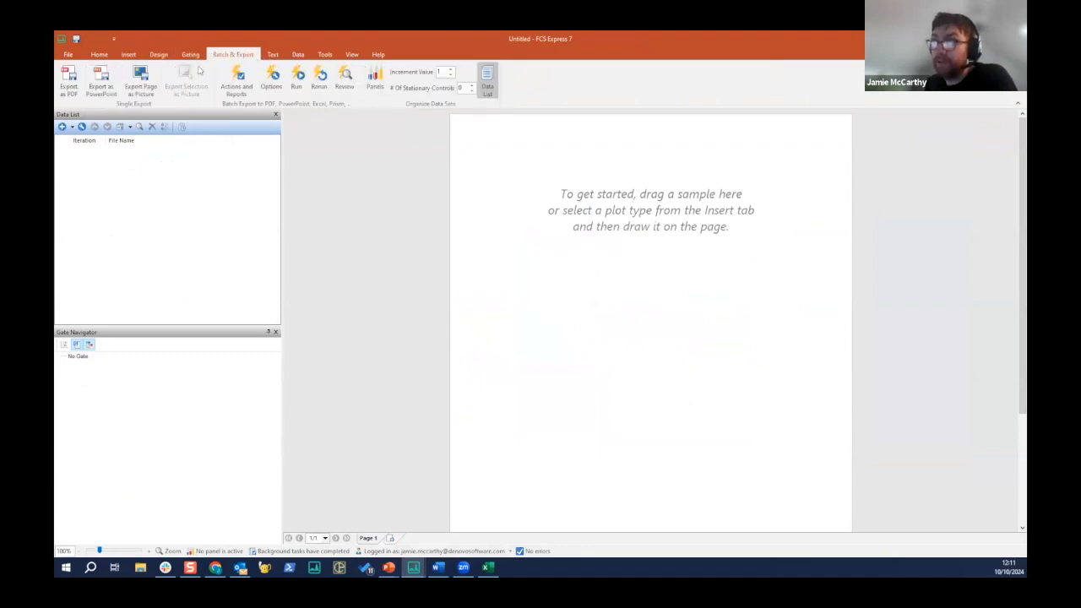
pyautogui.click(271, 54)
pyautogui.click(190, 54)
pyautogui.click(158, 54)
pyautogui.click(129, 55)
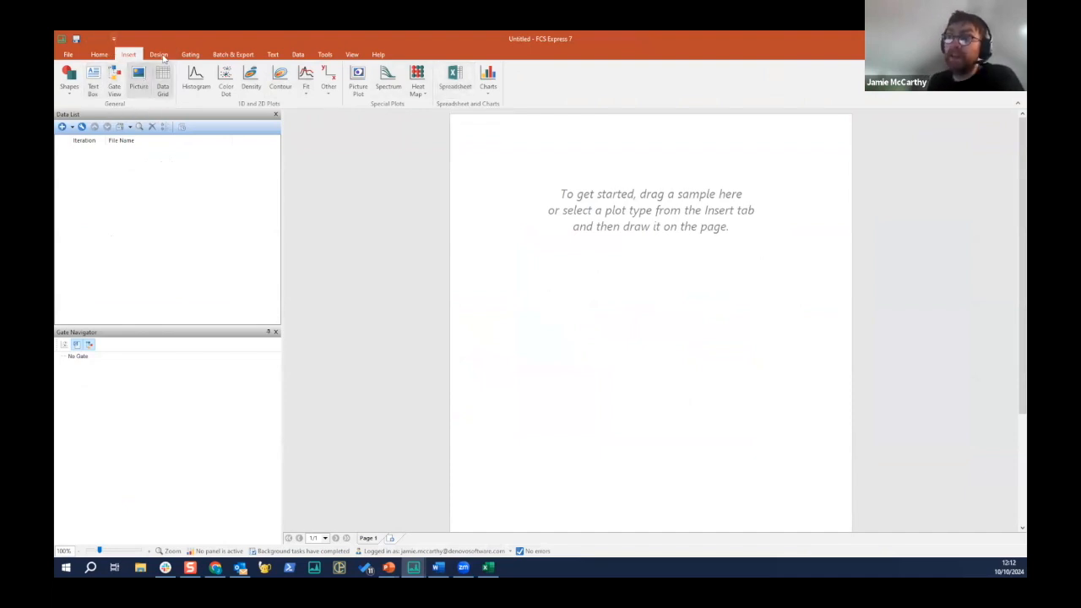
# - Set the page orientation of the empty layout to landscape
pyautogui.click(160, 56)
pyautogui.click(120, 80)
pyautogui.click(131, 135)
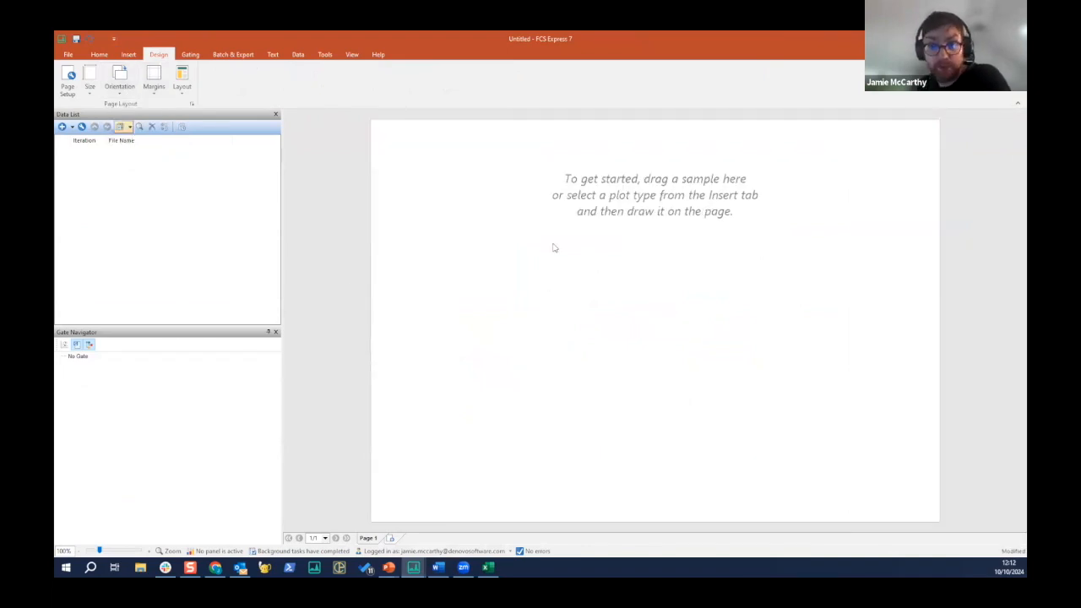
# - Examine the gate creation tools and the available Batch Actions and Reports, closing the batch window when done
pyautogui.click(190, 54)
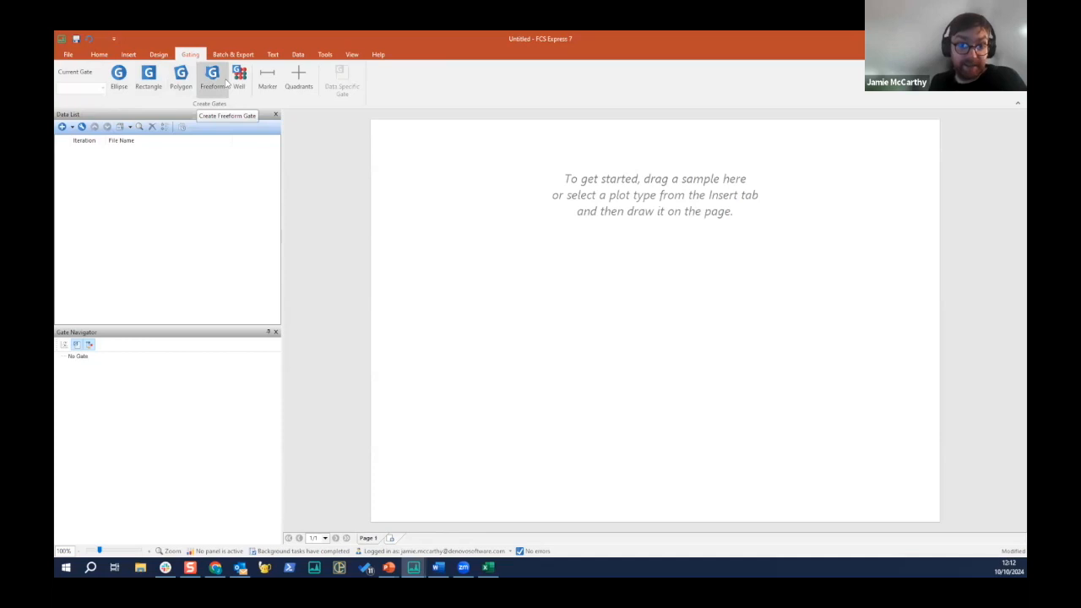
pyautogui.click(240, 56)
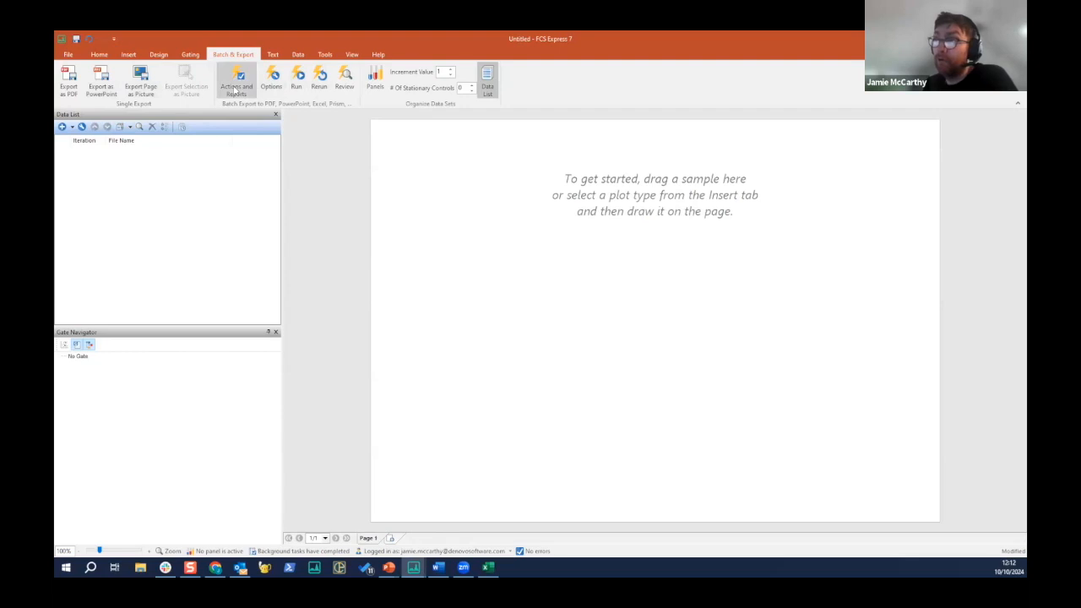
pyautogui.click(237, 88)
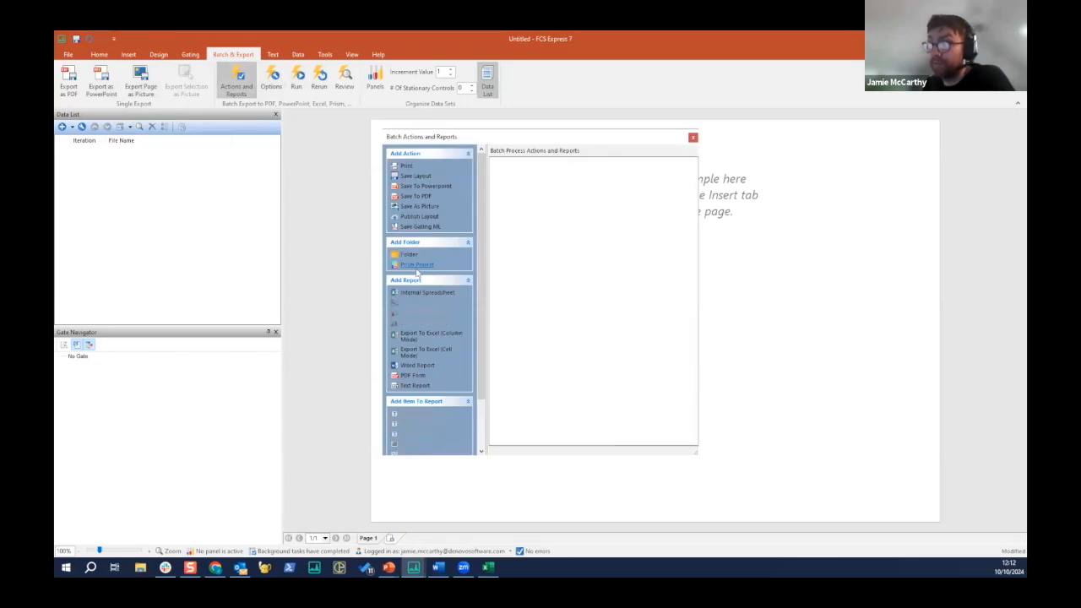
pyautogui.click(692, 137)
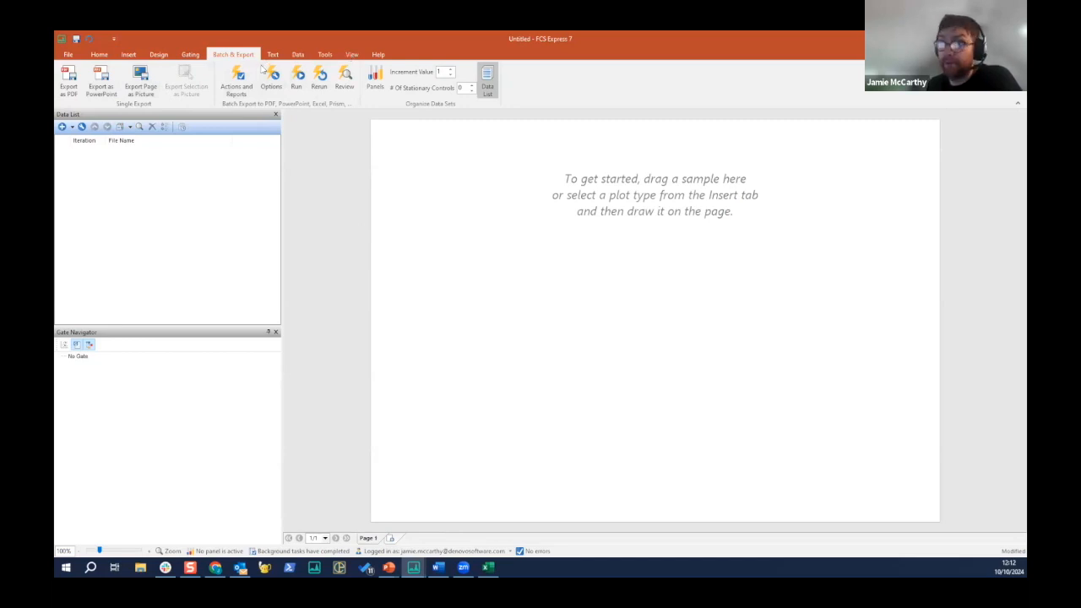
# - Insert a Color Dot plot in the page's upper-left area and load Donor 1 from the Unmixed > Multicolor Samples folder
pyautogui.click(149, 550)
pyautogui.click(79, 551)
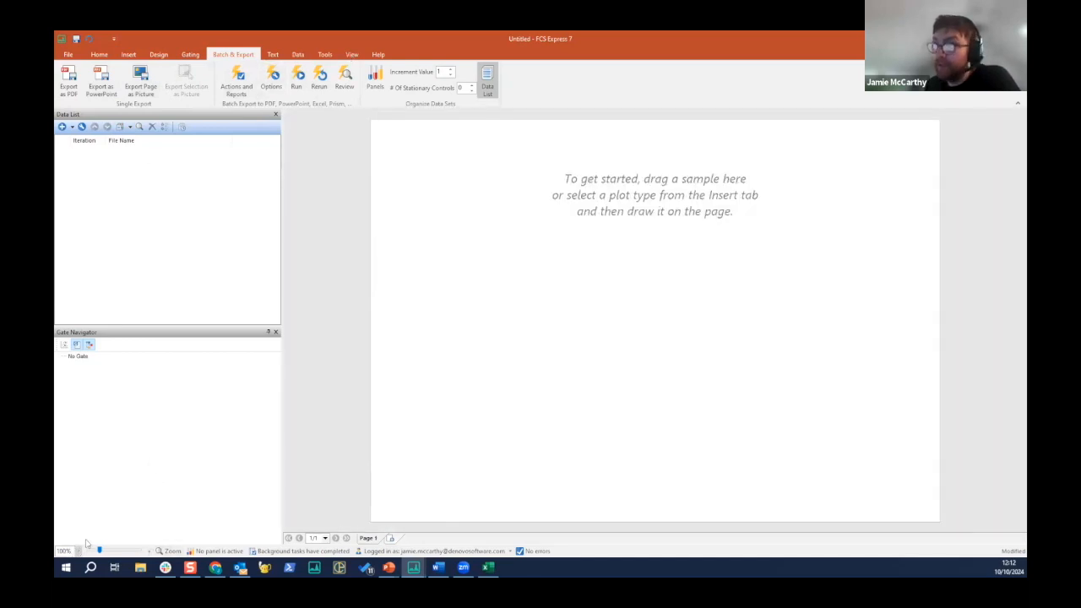
pyautogui.click(128, 55)
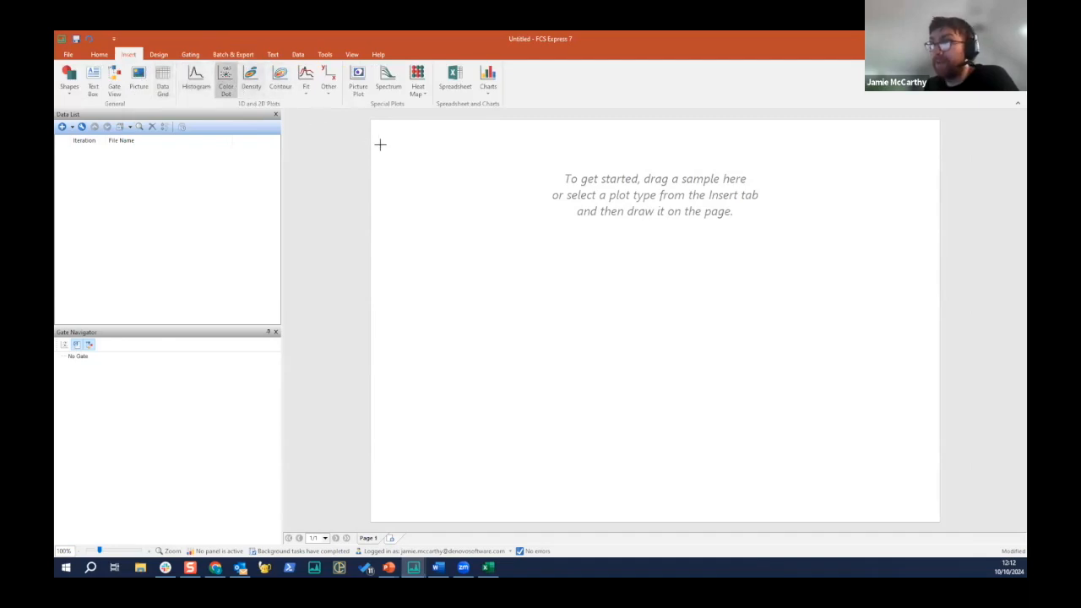
pyautogui.moveTo(381, 141); pyautogui.dragTo(576, 279)
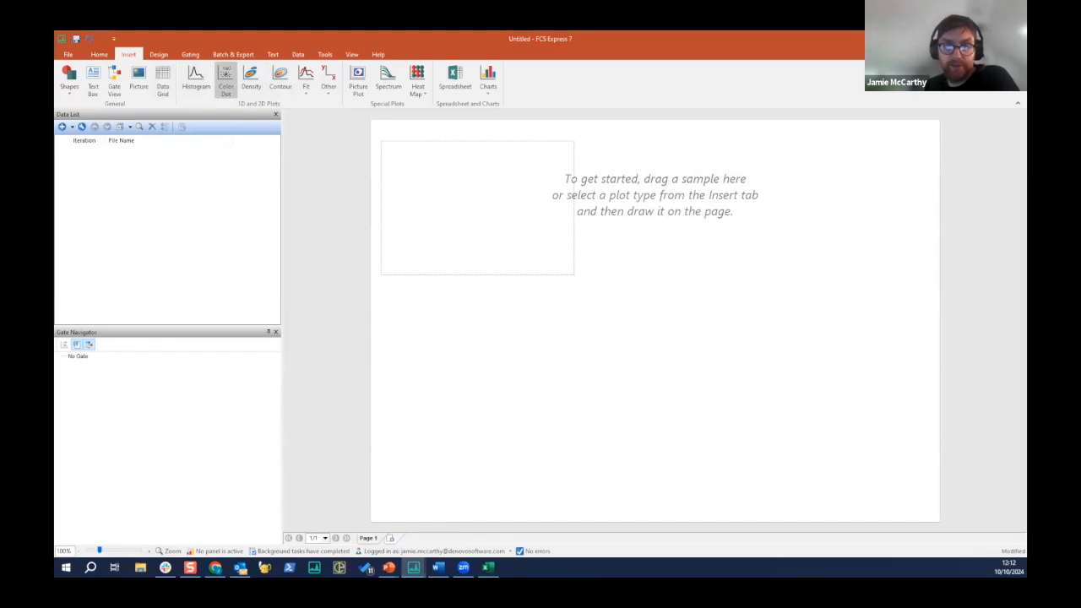
pyautogui.doubleClick(370, 237)
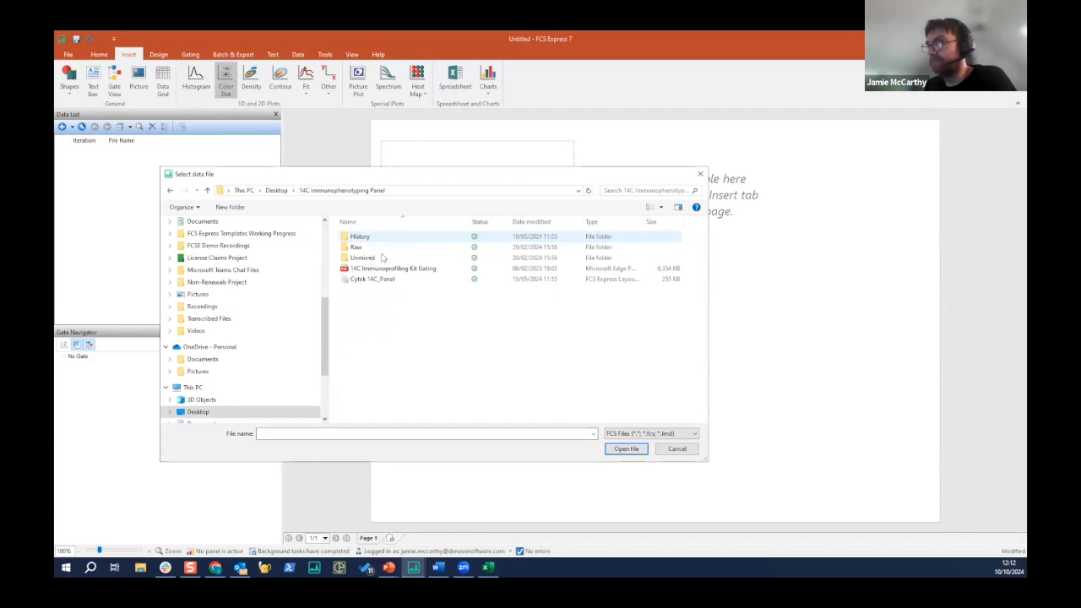
pyautogui.doubleClick(382, 260)
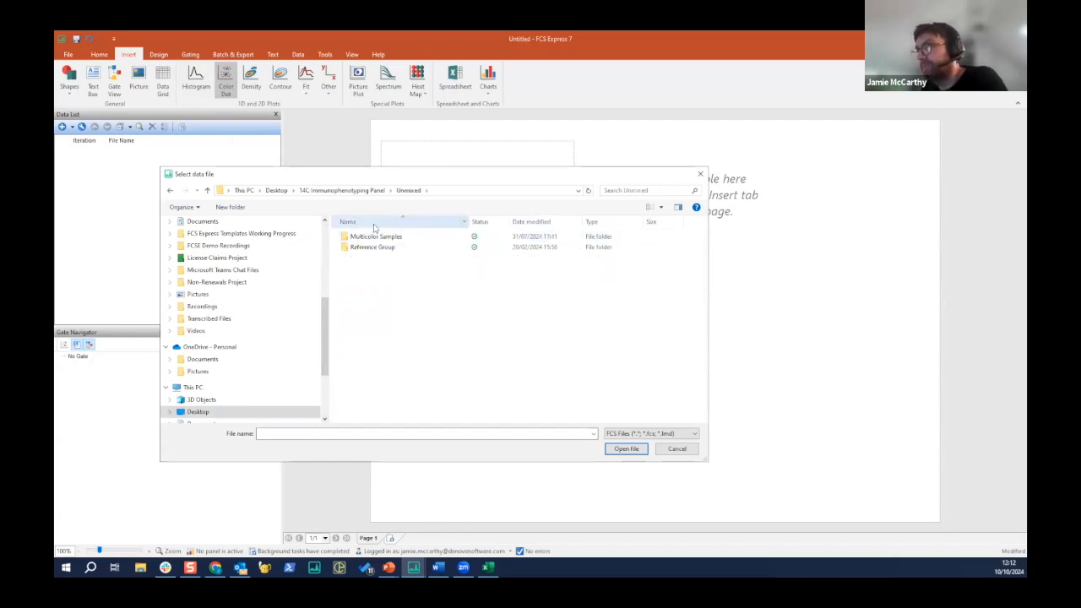
pyautogui.doubleClick(385, 240)
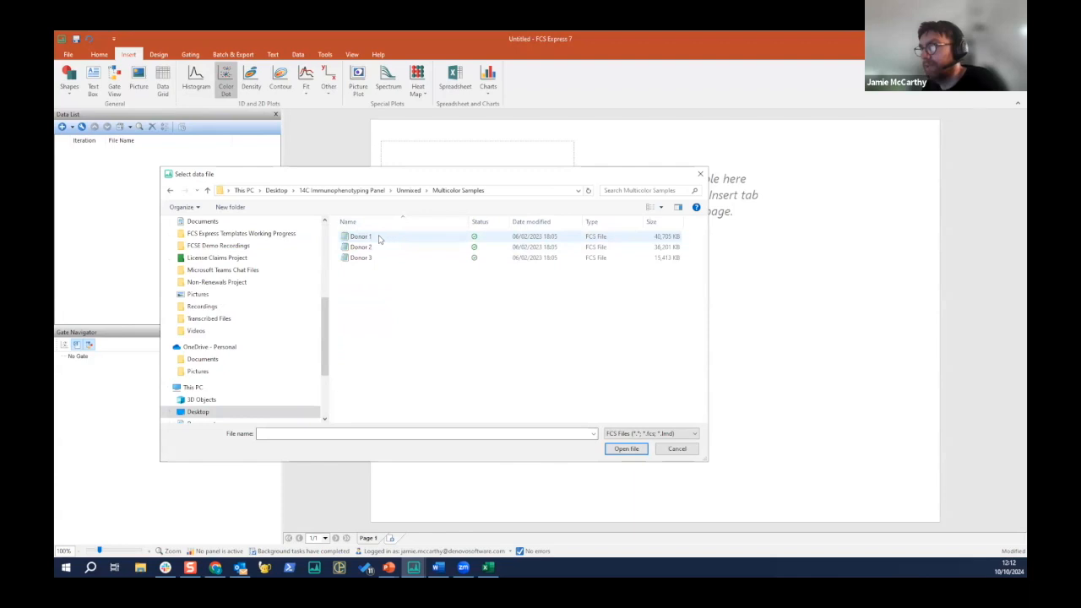
pyautogui.click(379, 241)
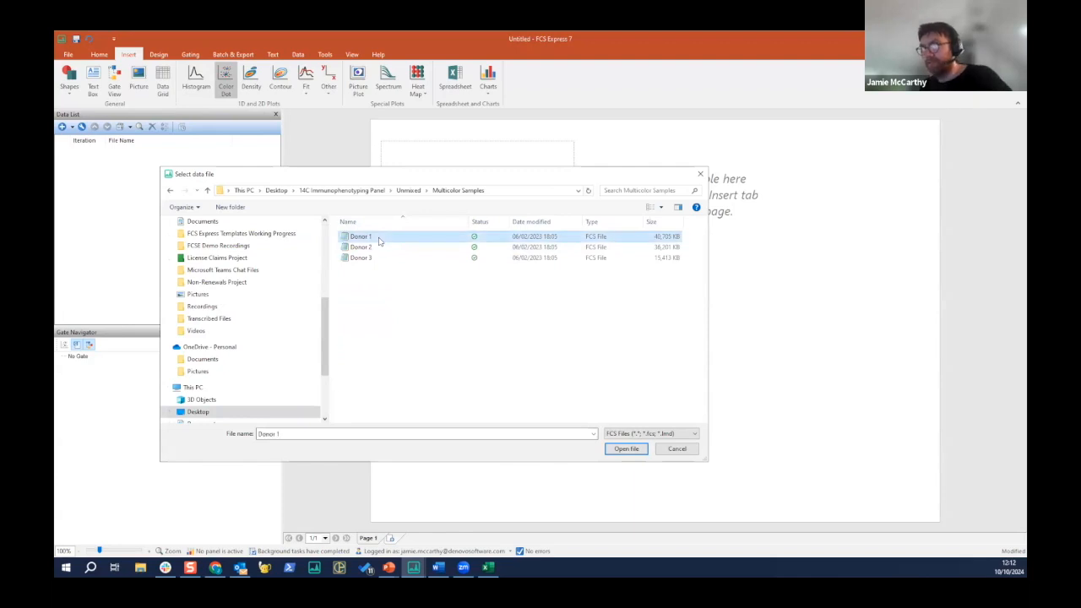
pyautogui.click(626, 448)
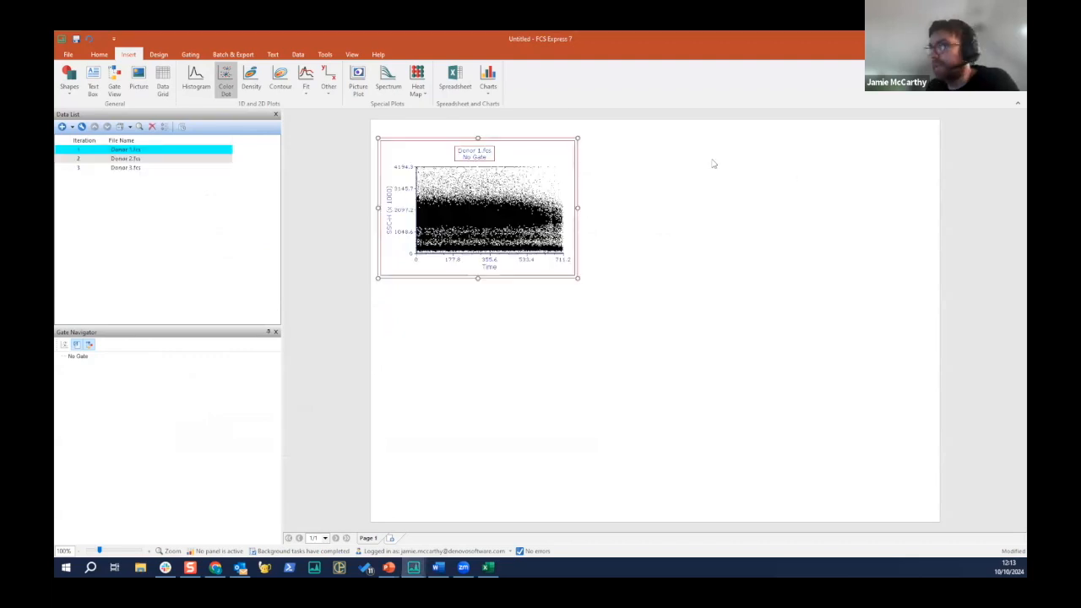
# - Resize the Donor 1 plot to a roughly square shape and set its X axis to FSC-A
pyautogui.moveTo(555, 279); pyautogui.dragTo(478, 277)
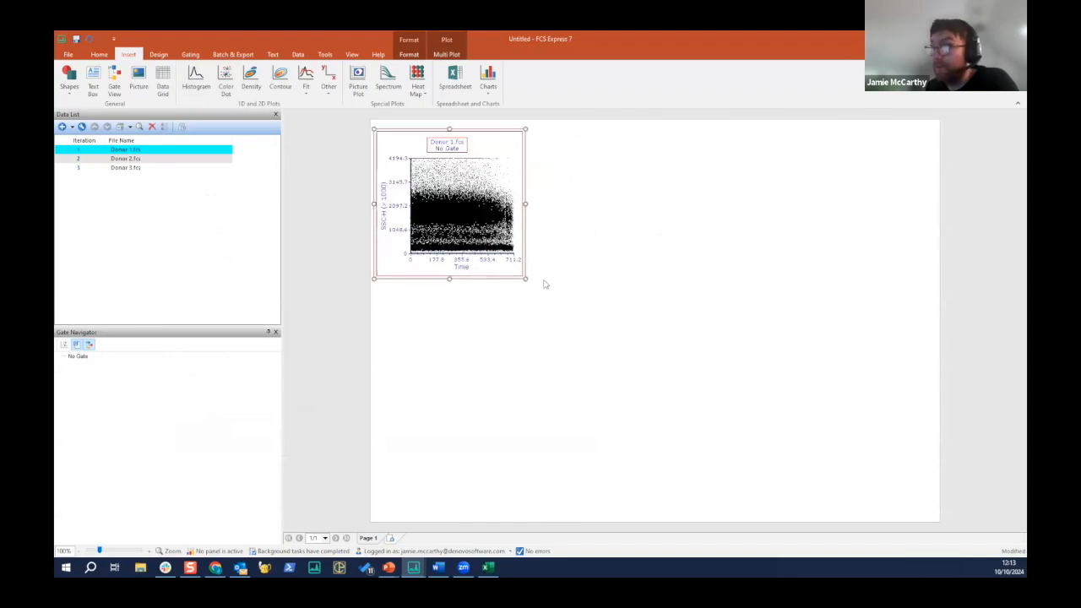
pyautogui.moveTo(552, 296); pyautogui.dragTo(553, 296)
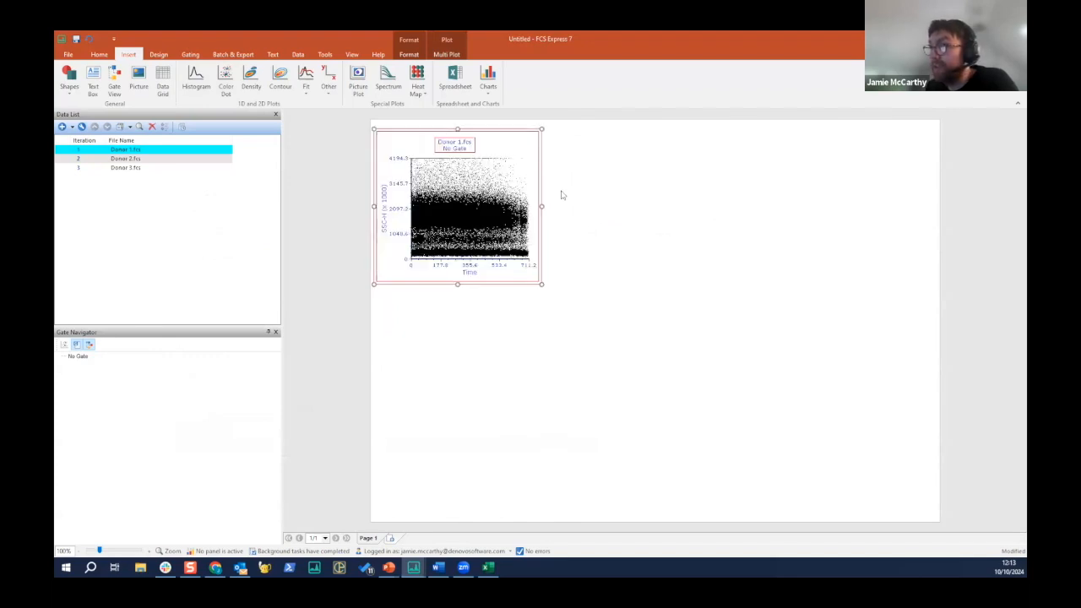
pyautogui.click(600, 191)
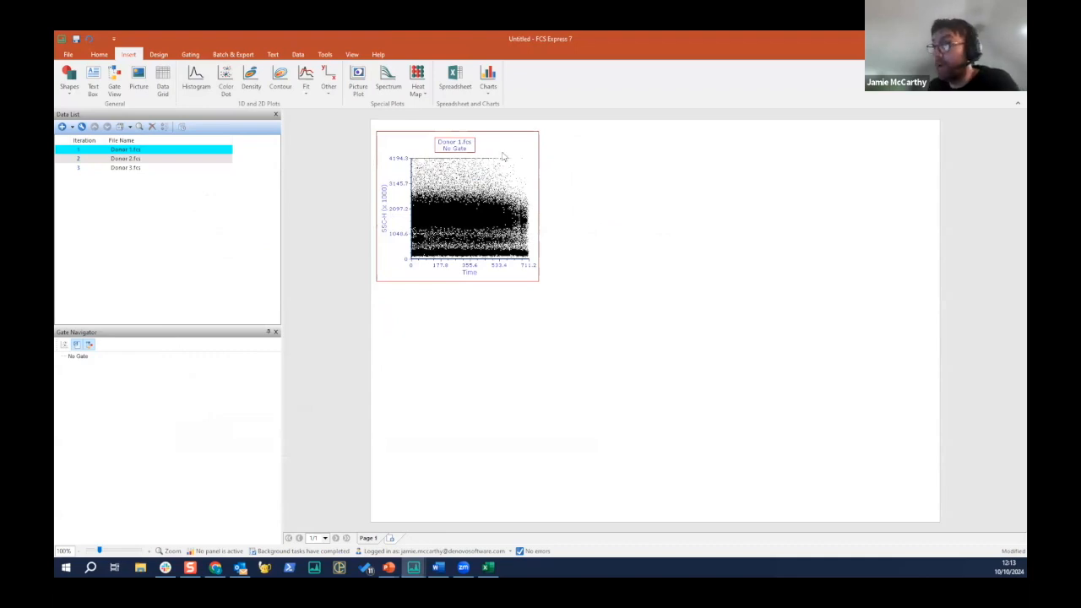
pyautogui.rightClick(472, 276)
pyautogui.click(471, 275)
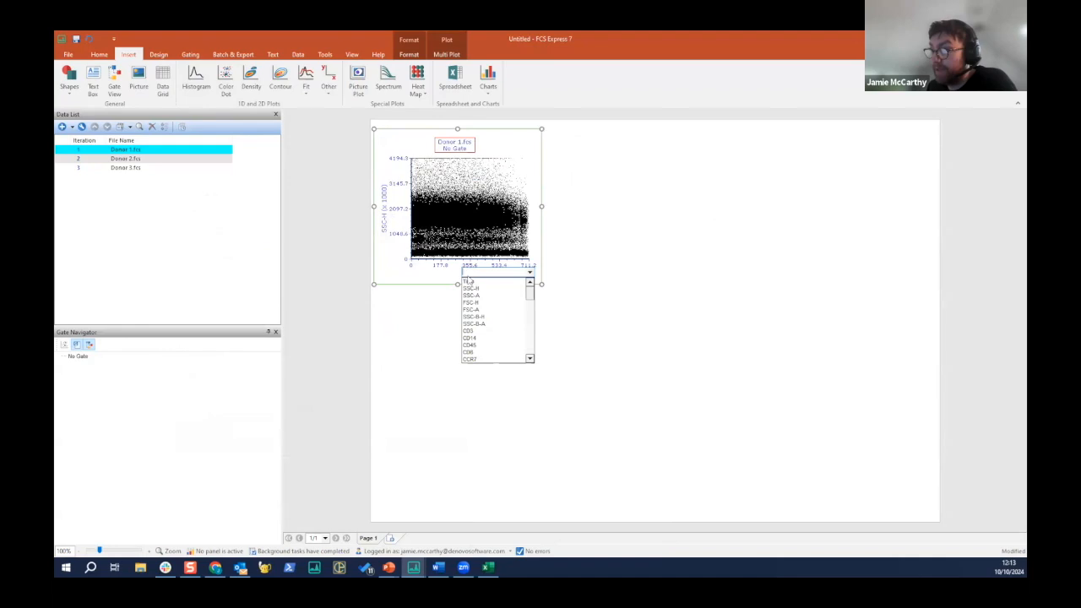
pyautogui.click(486, 310)
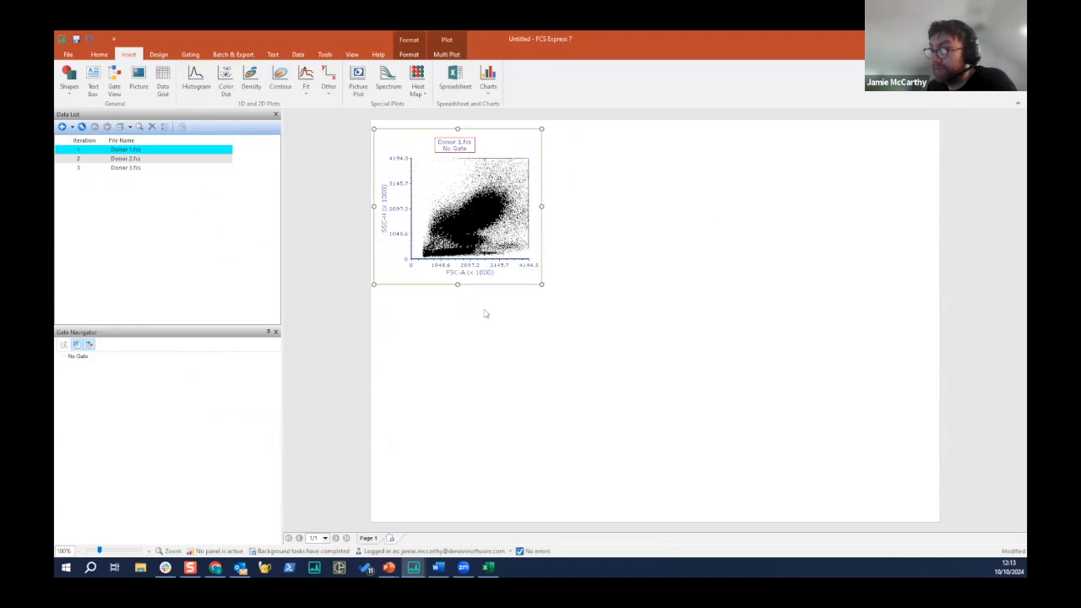
# - Draw a polygon gate around the low-SSC lymphocyte population in the FSC-A plot and name it "Lymphs"
pyautogui.click(190, 56)
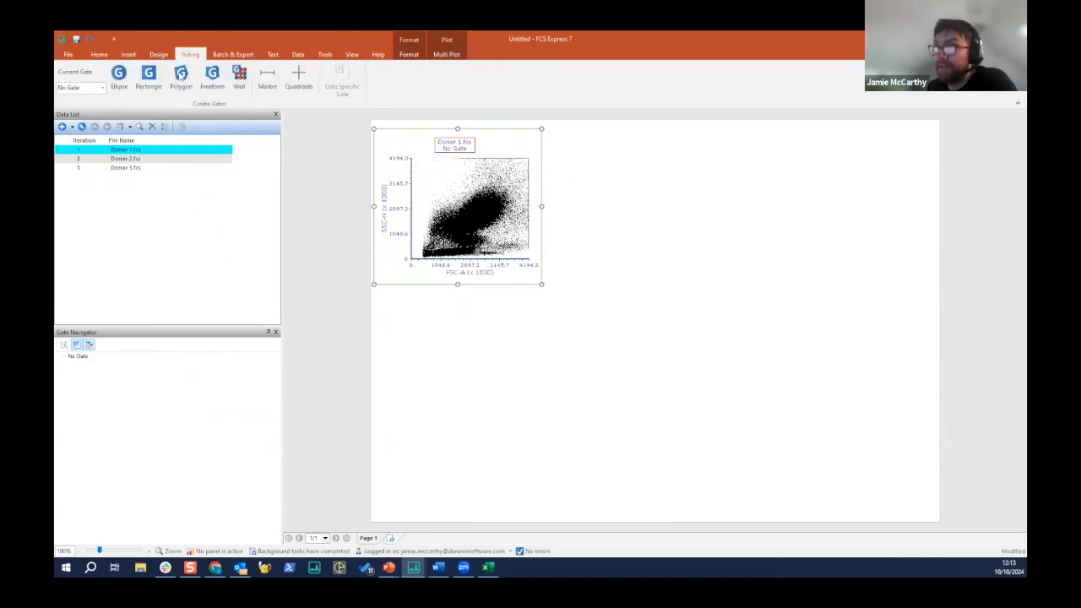
pyautogui.click(185, 79)
pyautogui.click(431, 250)
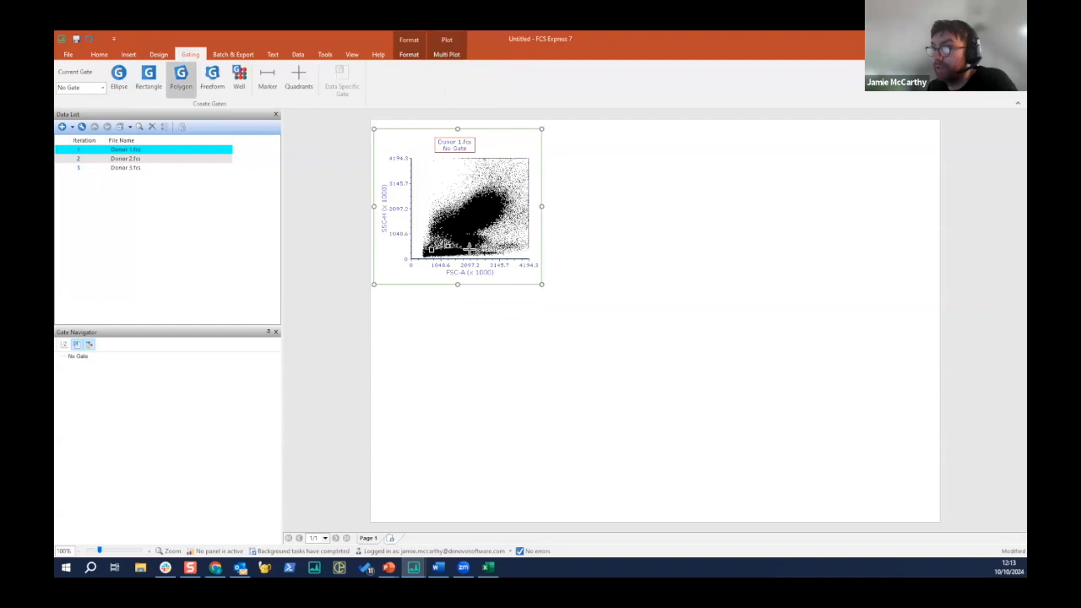
pyautogui.click(477, 250)
pyautogui.click(475, 255)
pyautogui.click(460, 255)
pyautogui.click(440, 255)
pyautogui.click(428, 255)
pyautogui.click(430, 251)
pyautogui.write('lymphs')
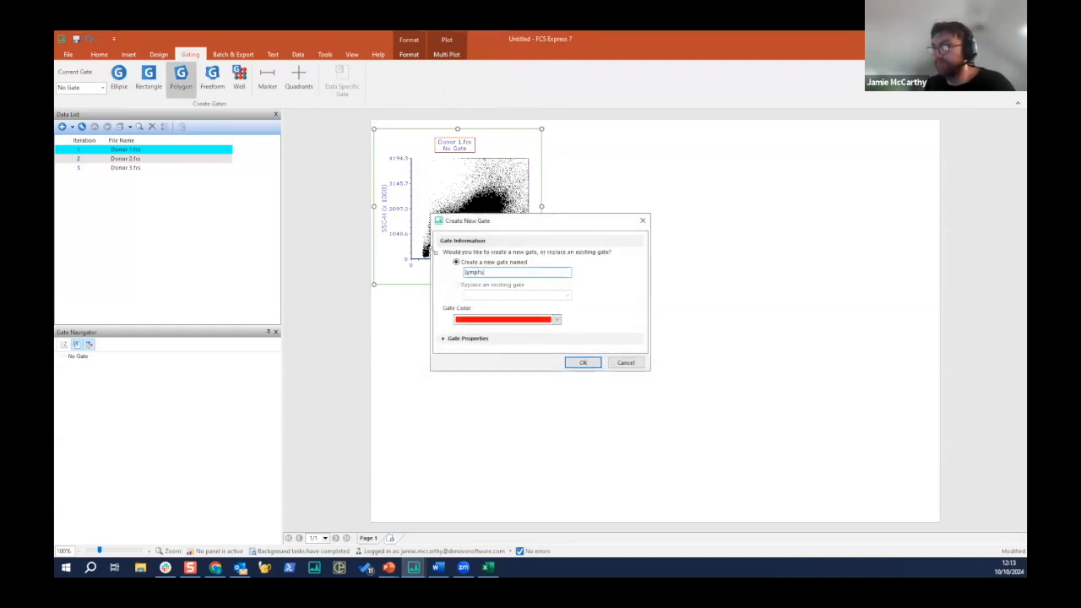
pyautogui.press('Return')
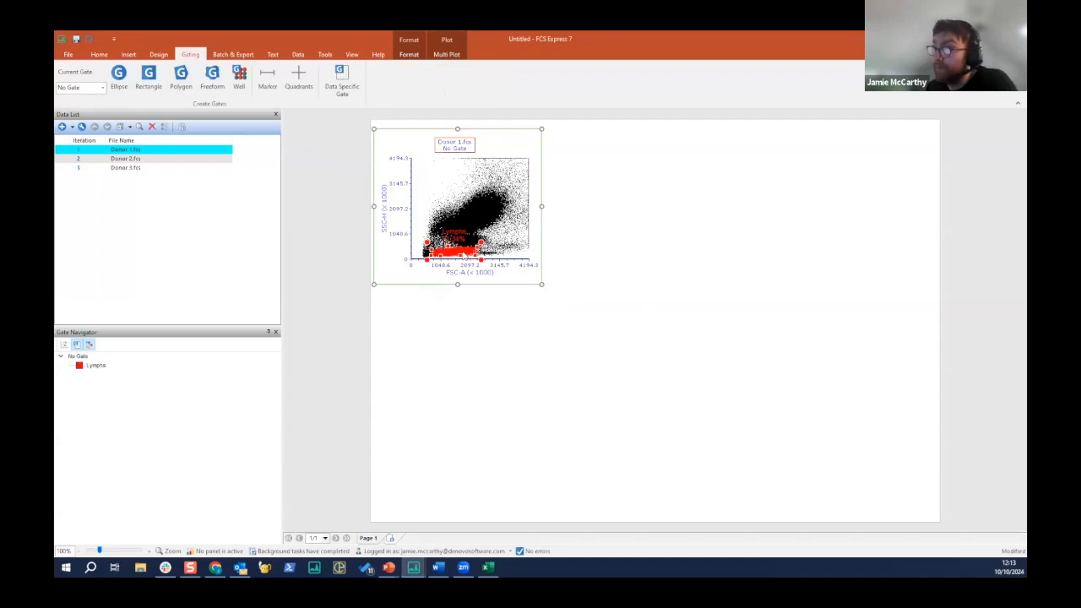
# - Create a plot gated on Lymphs to the right of the first plot and set its X axis to CD3
pyautogui.moveTo(462, 253); pyautogui.dragTo(560, 132)
pyautogui.click(637, 275)
pyautogui.write('cd3')
pyautogui.click(649, 288)
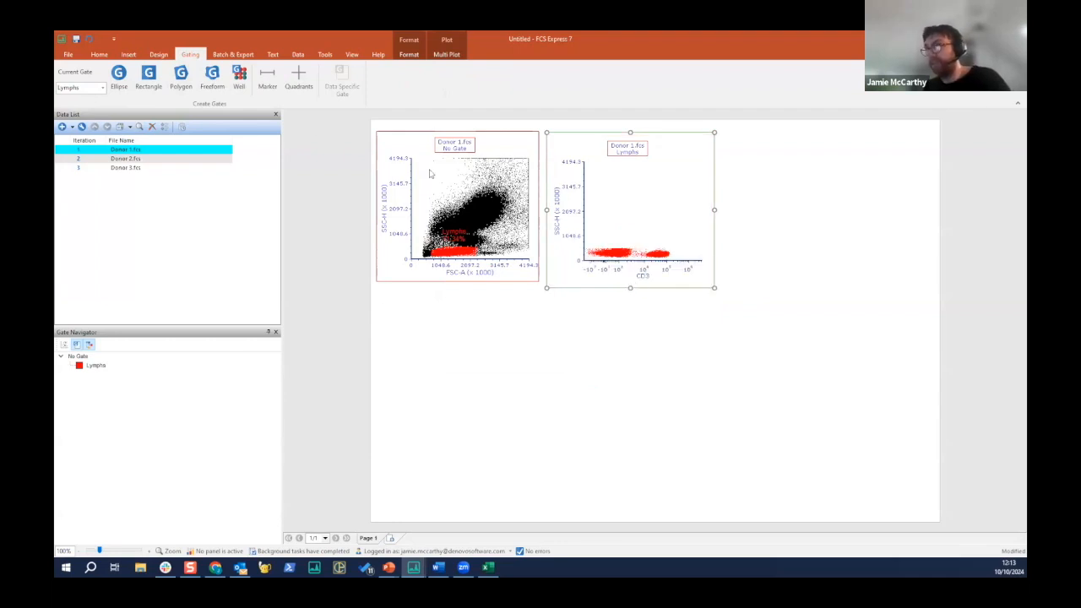
# - Draw a rectangle gate around the CD3-positive population in the Lymphs plot and name it "CD3+"
pyautogui.click(149, 78)
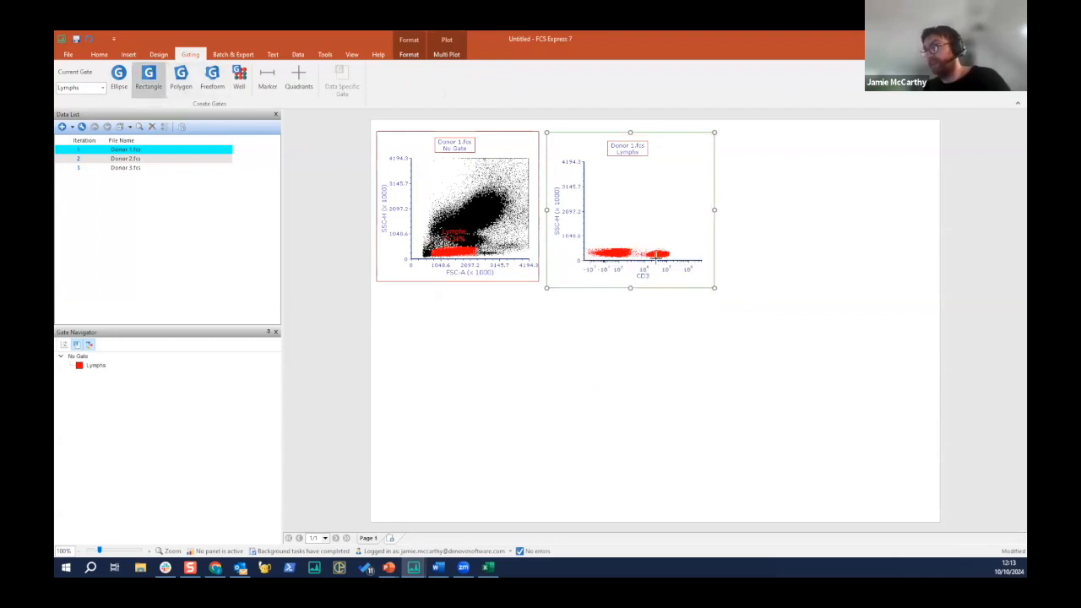
pyautogui.moveTo(677, 240); pyautogui.dragTo(645, 264)
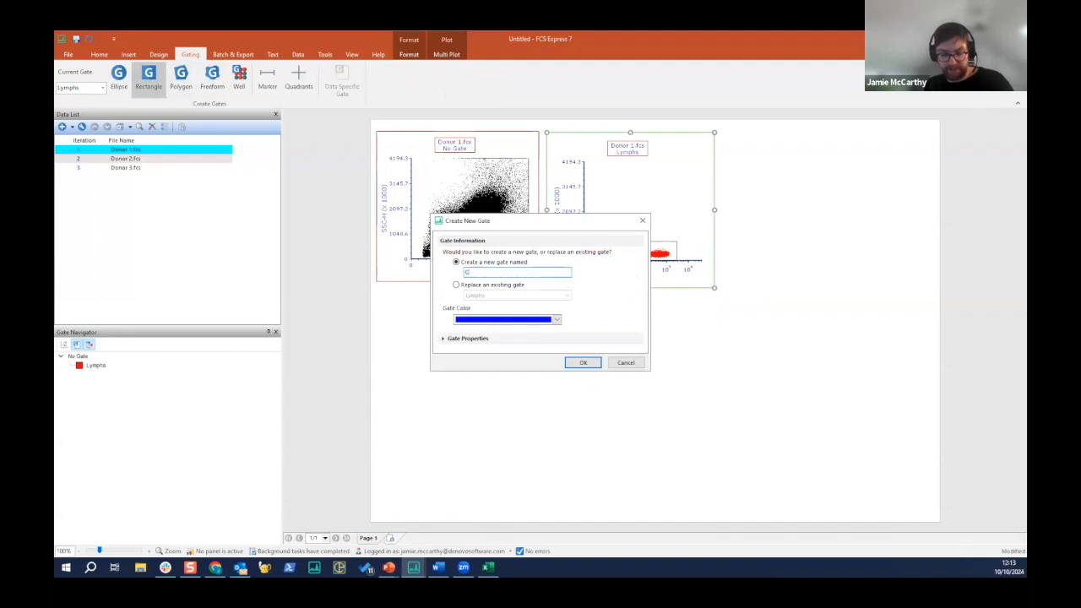
pyautogui.write('CD3+')
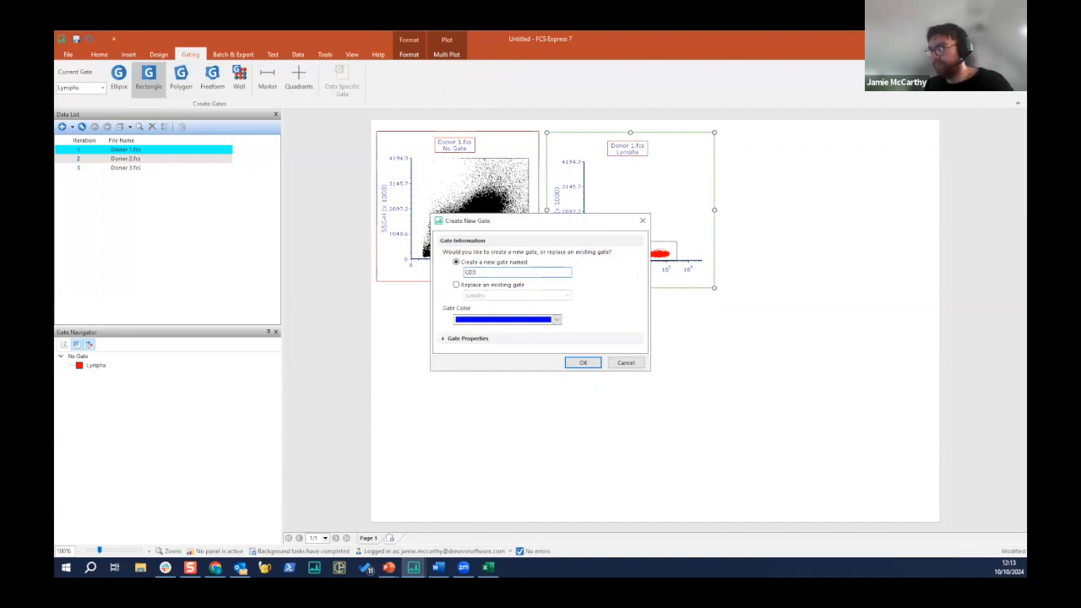
pyautogui.press('Return')
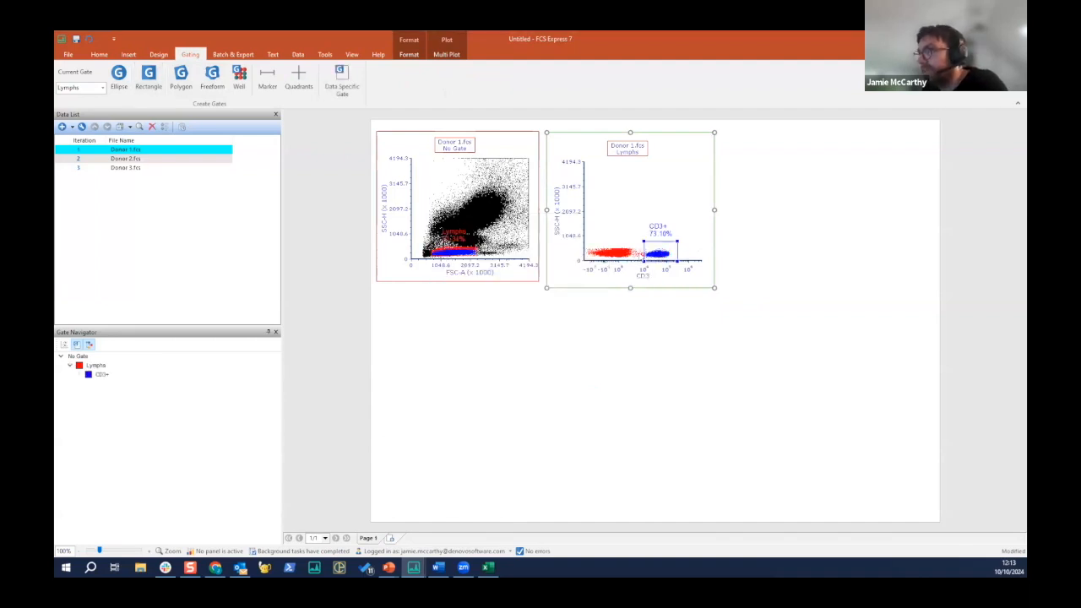
# - Shift the Lymphs gate slightly within the FSC-A plot
pyautogui.click(469, 257)
pyautogui.moveTo(468, 247)
pyautogui.mouseDown()
pyautogui.moveTo(473, 213)
pyautogui.moveTo(463, 254)
pyautogui.mouseUp()
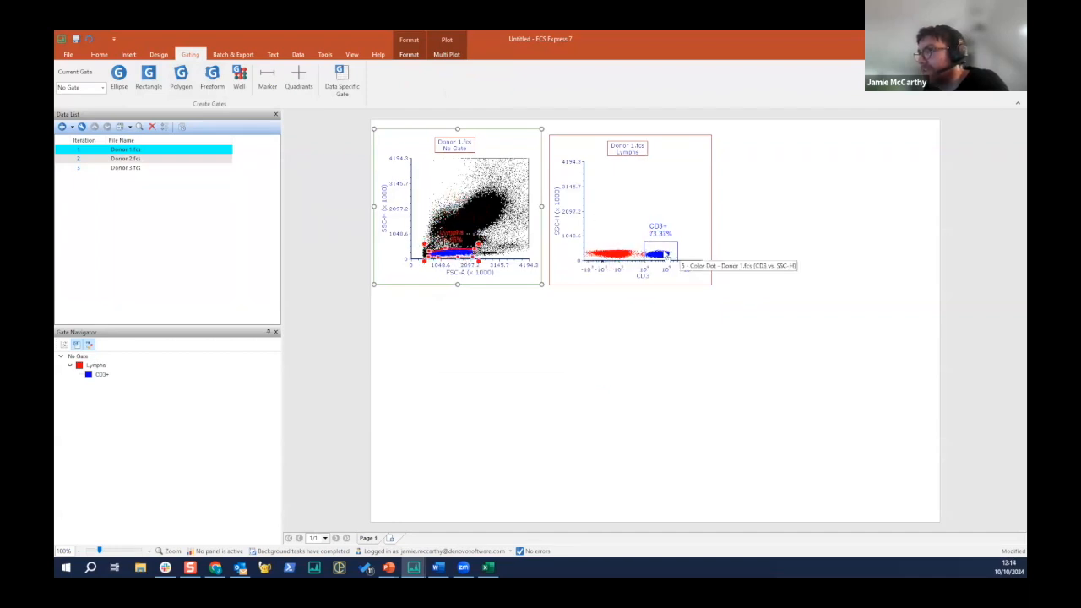
# - Create a plot gated on CD3+ to the right of the Lymphs plot and set its X axis to CD4
pyautogui.click(686, 263)
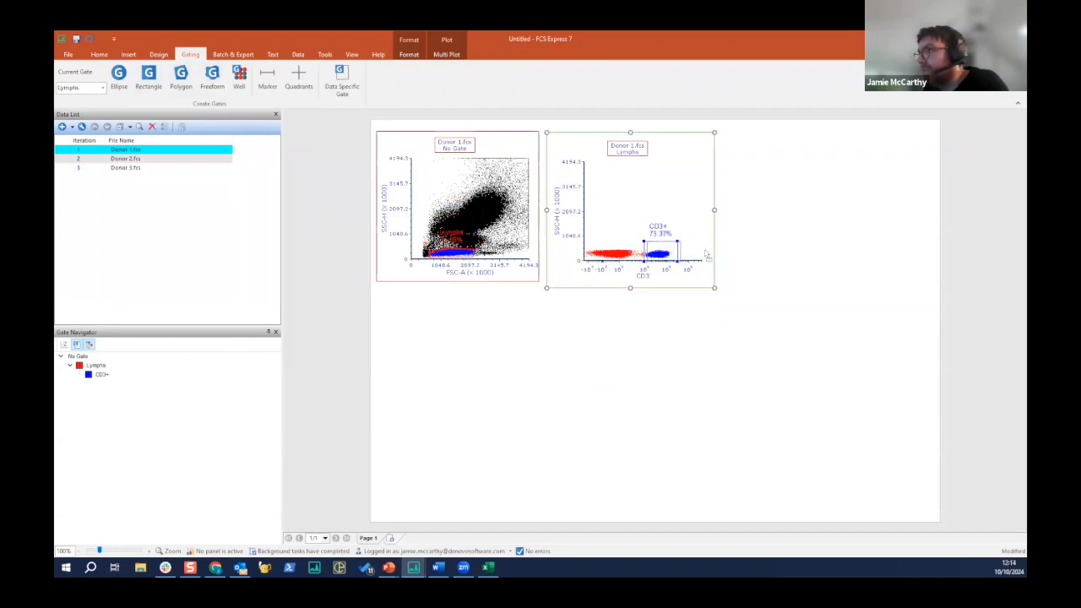
pyautogui.click(728, 138)
pyautogui.click(807, 274)
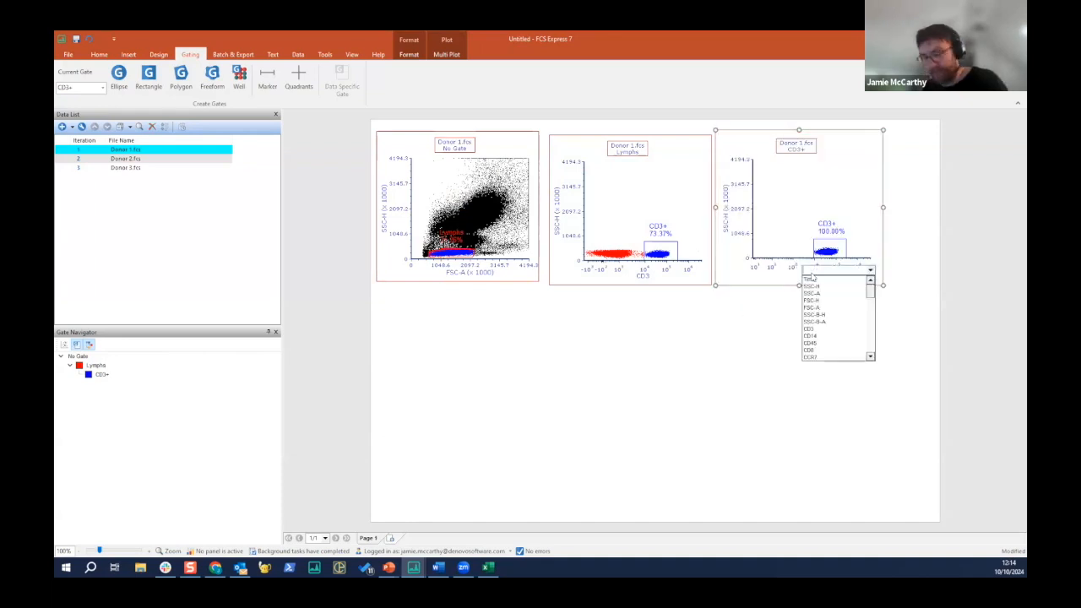
pyautogui.write('cd4')
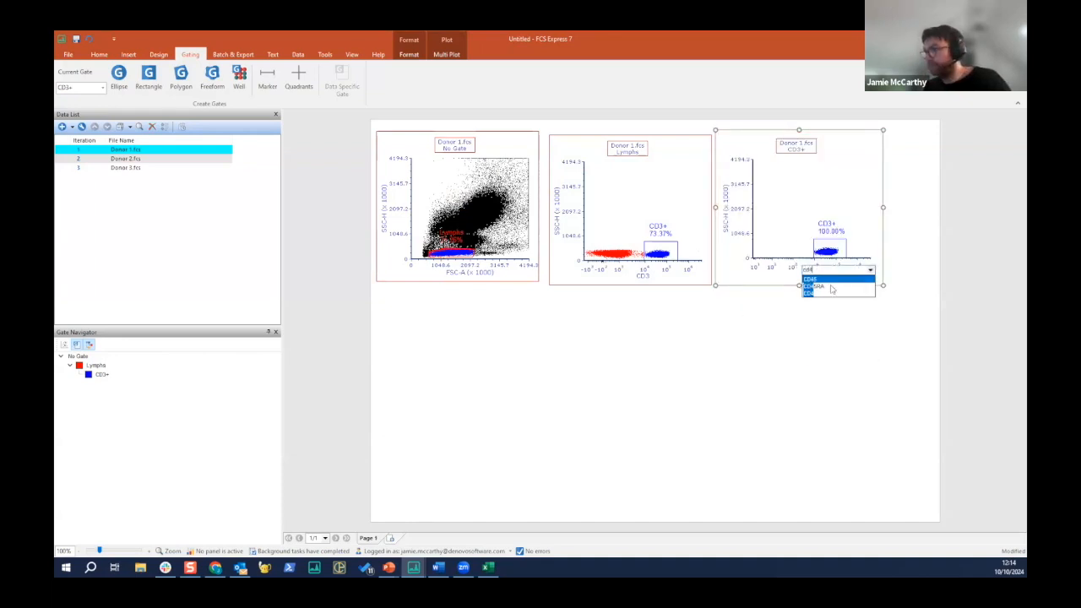
pyautogui.click(827, 293)
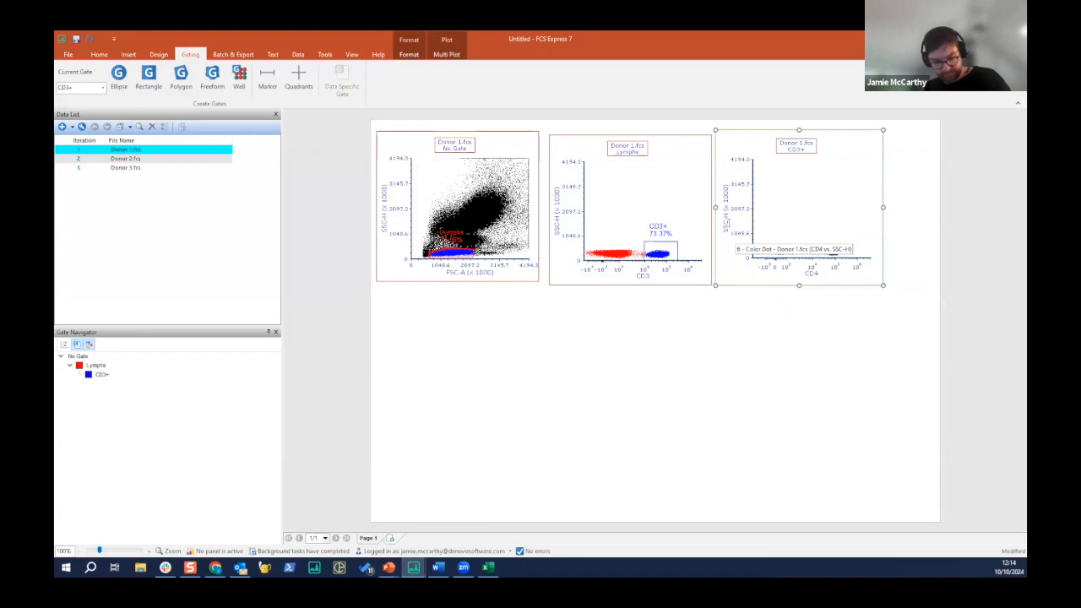
# - Set the Y axis of the CD3+ plot to CD8
pyautogui.click(727, 224)
pyautogui.write('cd8')
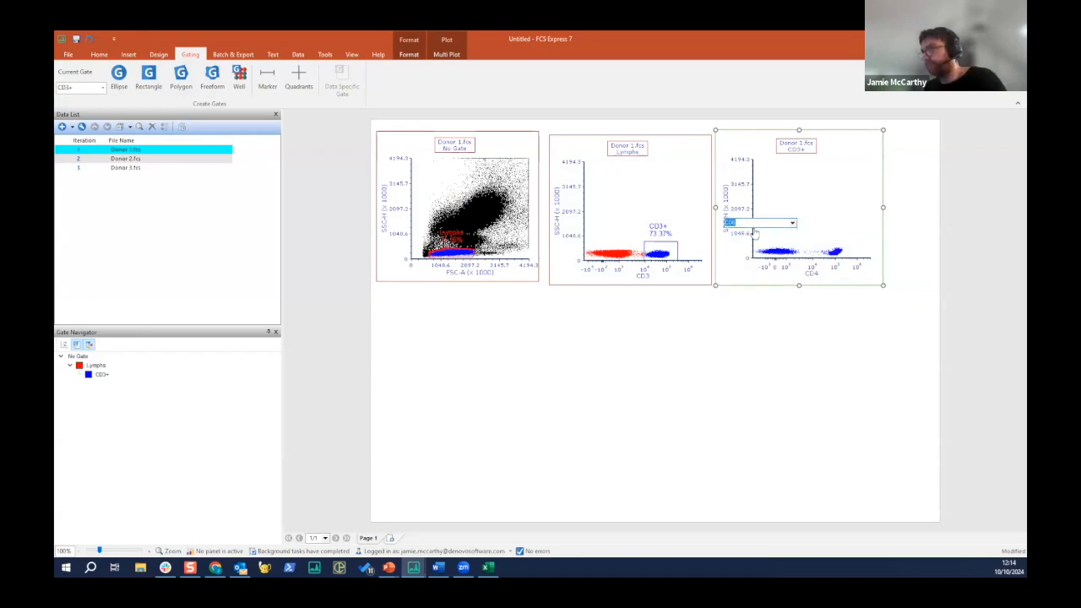
pyautogui.click(756, 233)
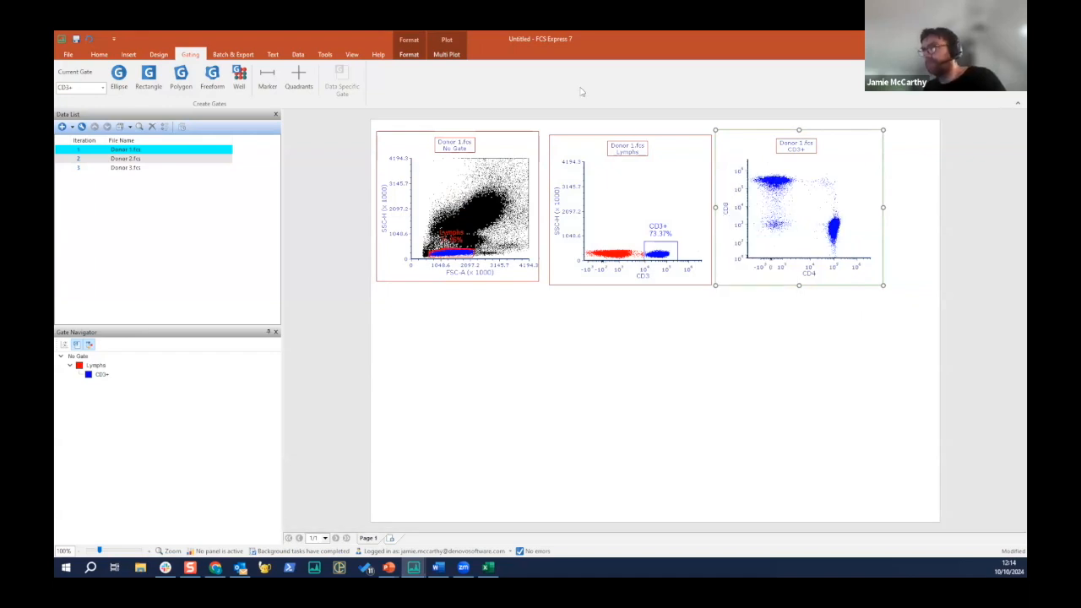
# - Draw a closed polygon gate around the CD4/CD8 double-positive events in the CD3+ plot
pyautogui.click(128, 54)
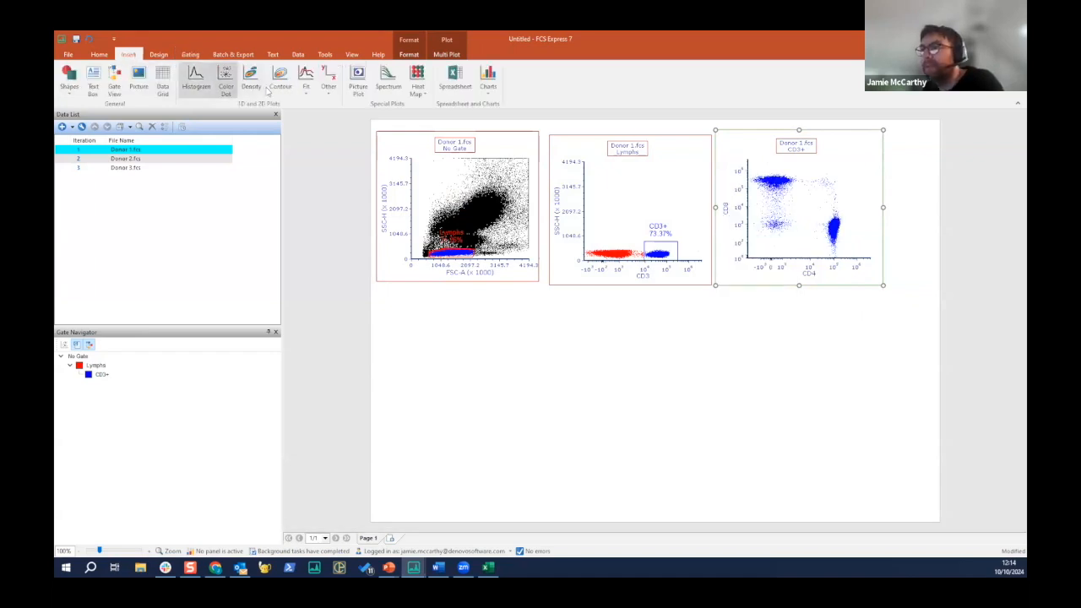
pyautogui.click(191, 54)
pyautogui.click(181, 78)
pyautogui.click(840, 195)
pyautogui.click(827, 198)
pyautogui.click(811, 194)
pyautogui.click(805, 175)
pyautogui.click(825, 172)
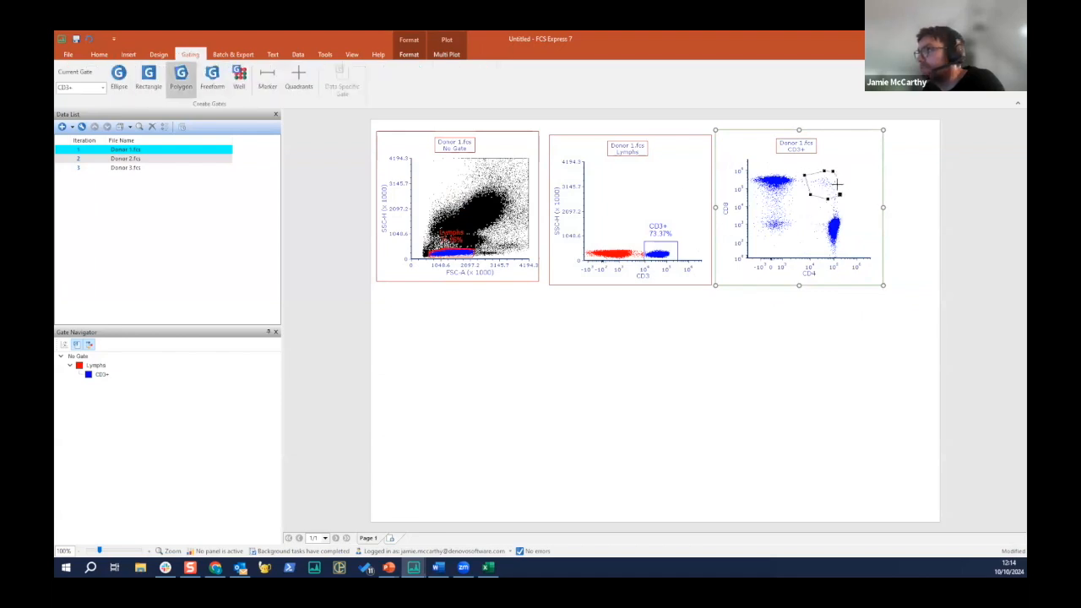
pyautogui.click(840, 196)
# - Name the new gate "DP", colour it green, emphasize its events on Color Dot plots, and create it
pyautogui.write('DP')
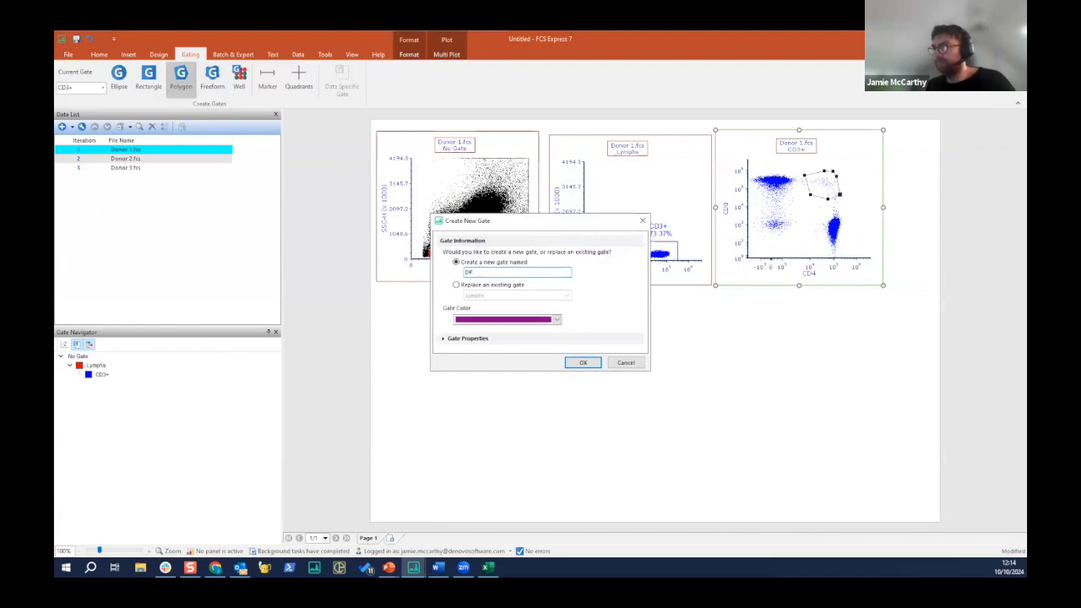
pyautogui.click(557, 320)
pyautogui.click(519, 359)
pyautogui.click(443, 338)
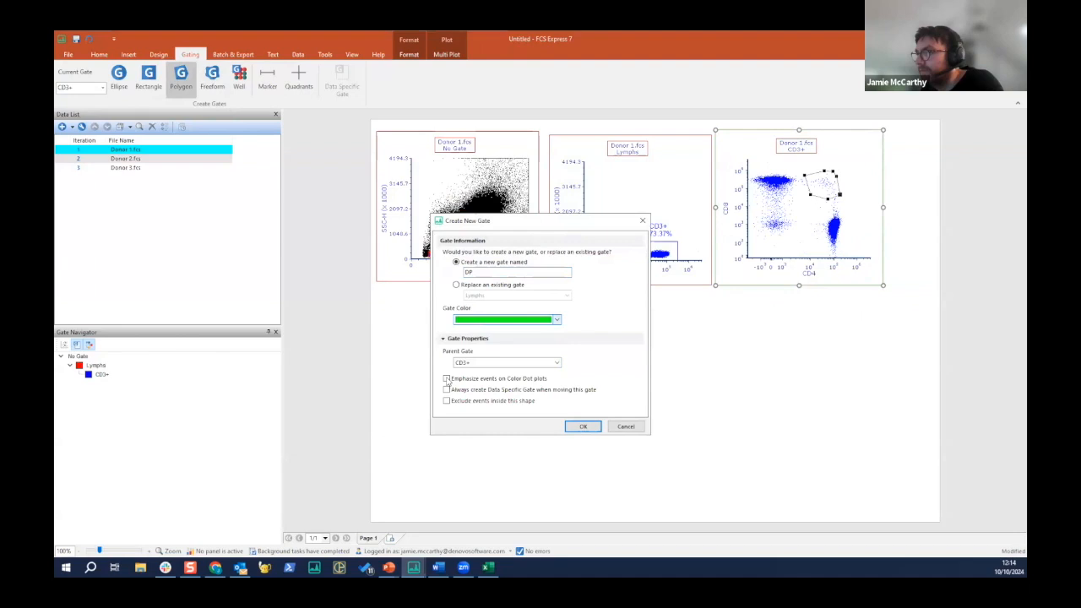
pyautogui.click(583, 426)
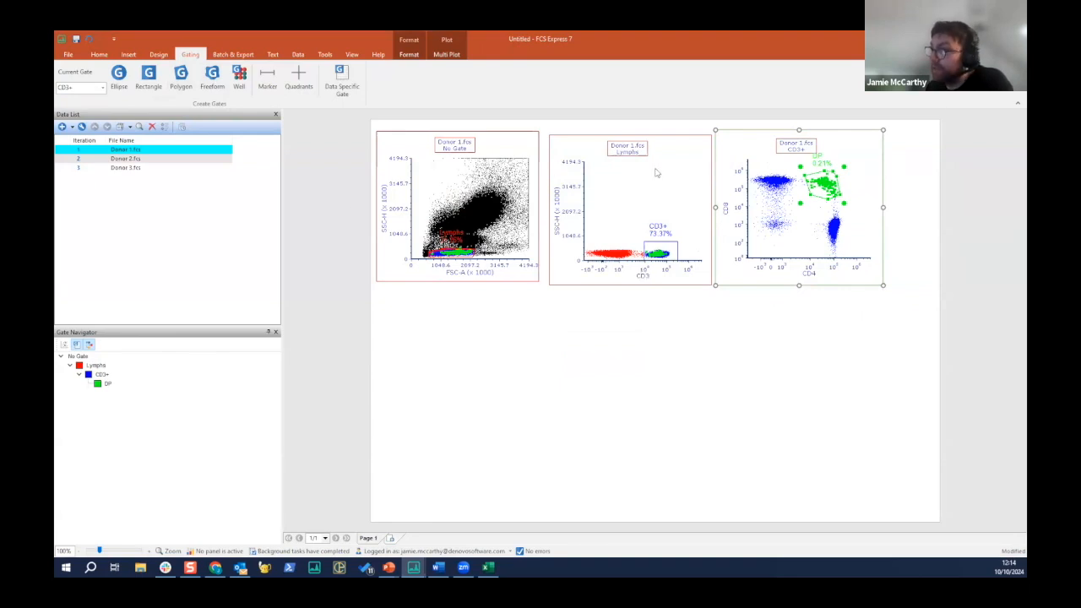
# - Step the plots through Donor 2 and Donor 3 and return to Donor 1 to compare the gated populations
pyautogui.click(77, 159)
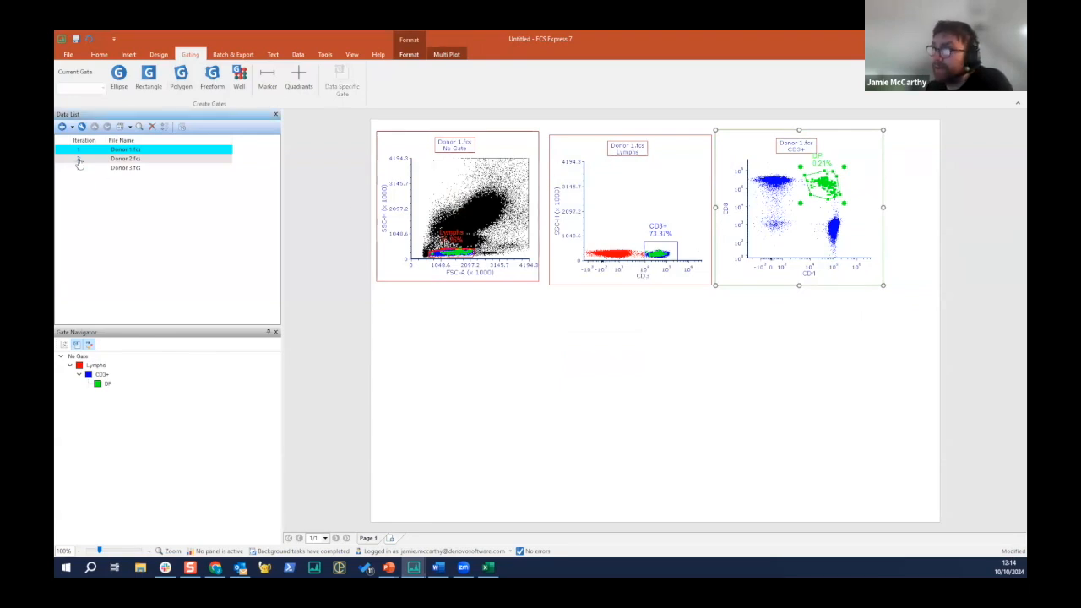
pyautogui.click(80, 168)
pyautogui.click(79, 159)
pyautogui.click(80, 150)
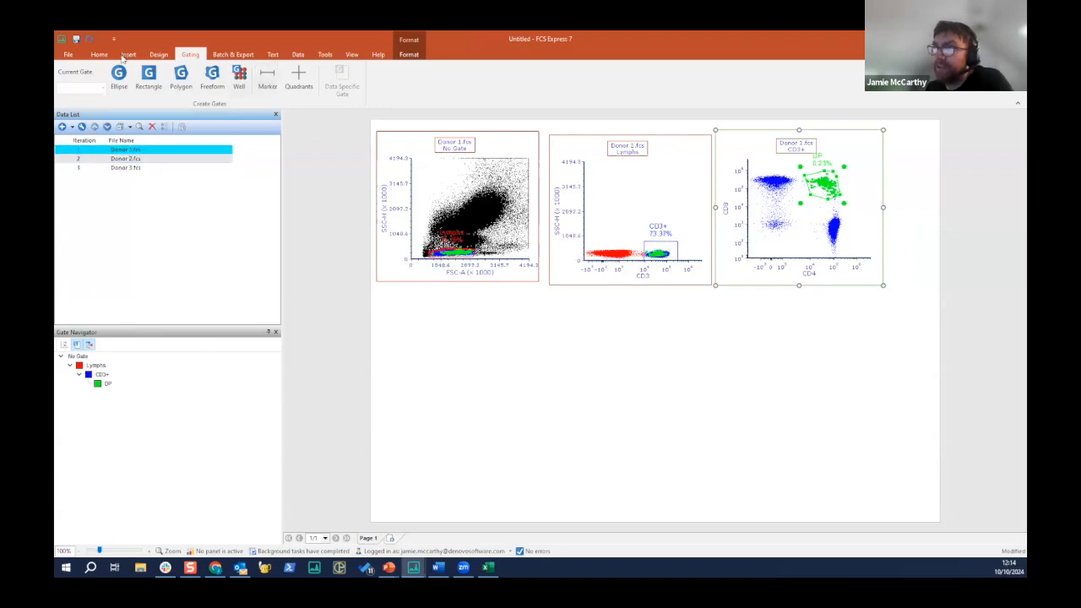
# - Insert a spreadsheet with the default name and place it in the empty area below the plots
pyautogui.click(127, 55)
pyautogui.click(453, 77)
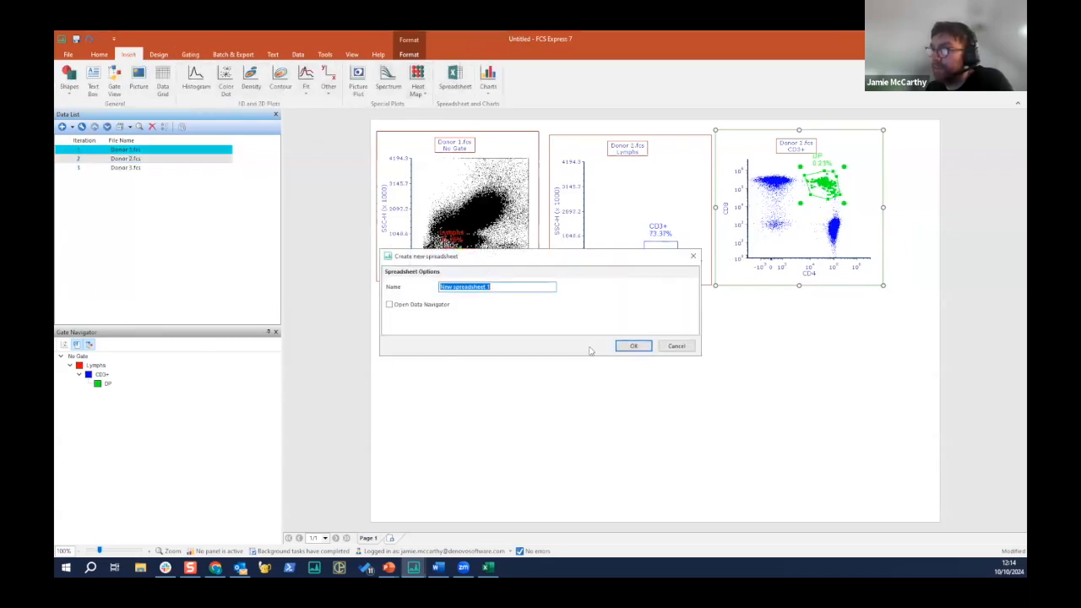
pyautogui.click(633, 345)
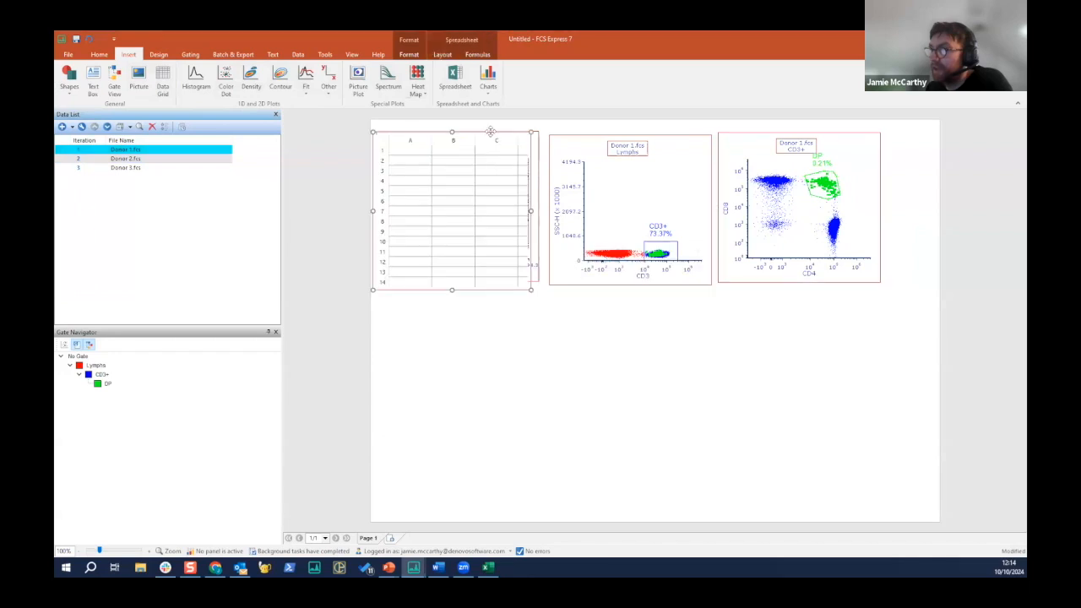
pyautogui.moveTo(502, 171); pyautogui.dragTo(530, 376)
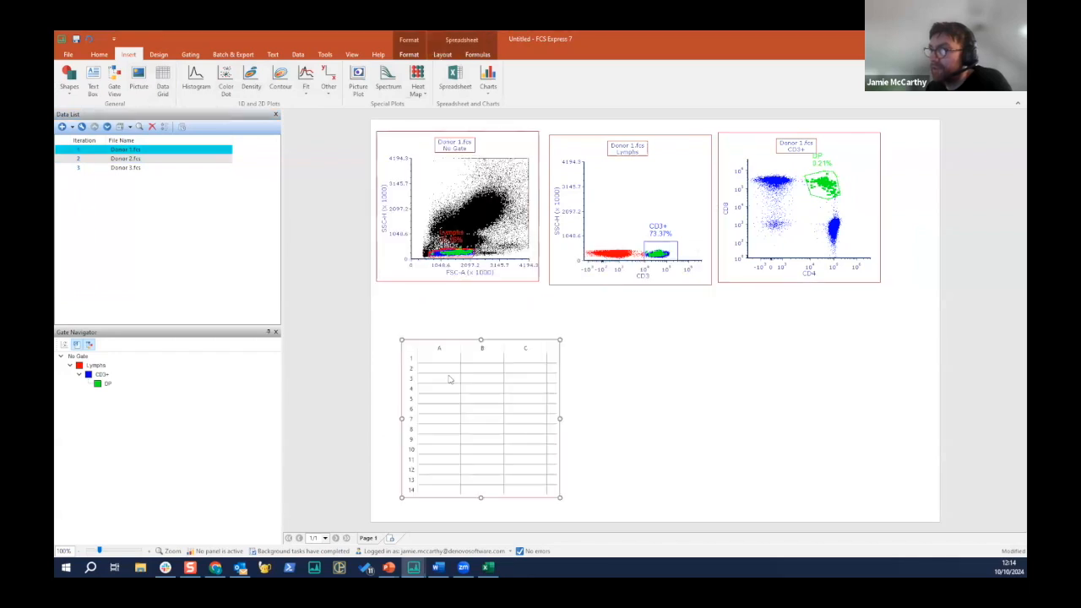
# - Enter "CD3 % of Lymphs" in cell A3 of the spreadsheet and widen column A to fit it
pyautogui.click(449, 379)
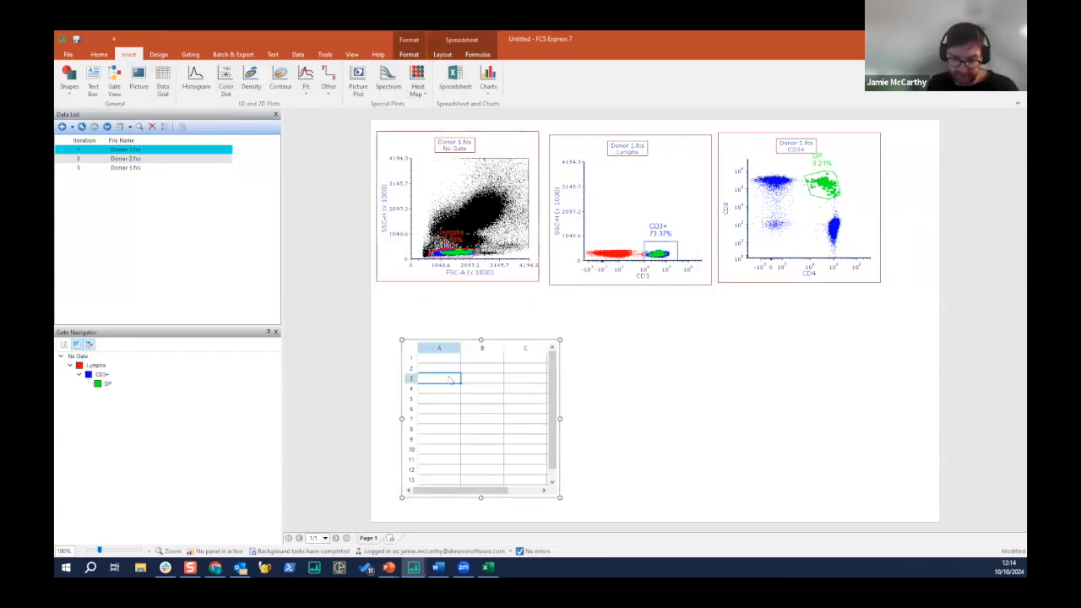
pyautogui.write('CD3')
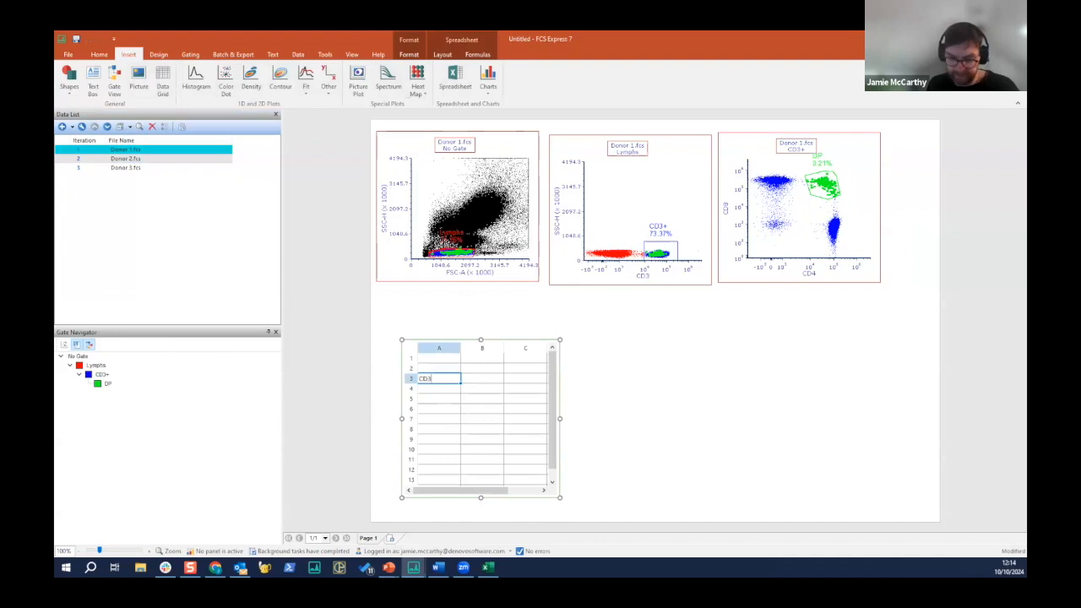
pyautogui.write(' %')
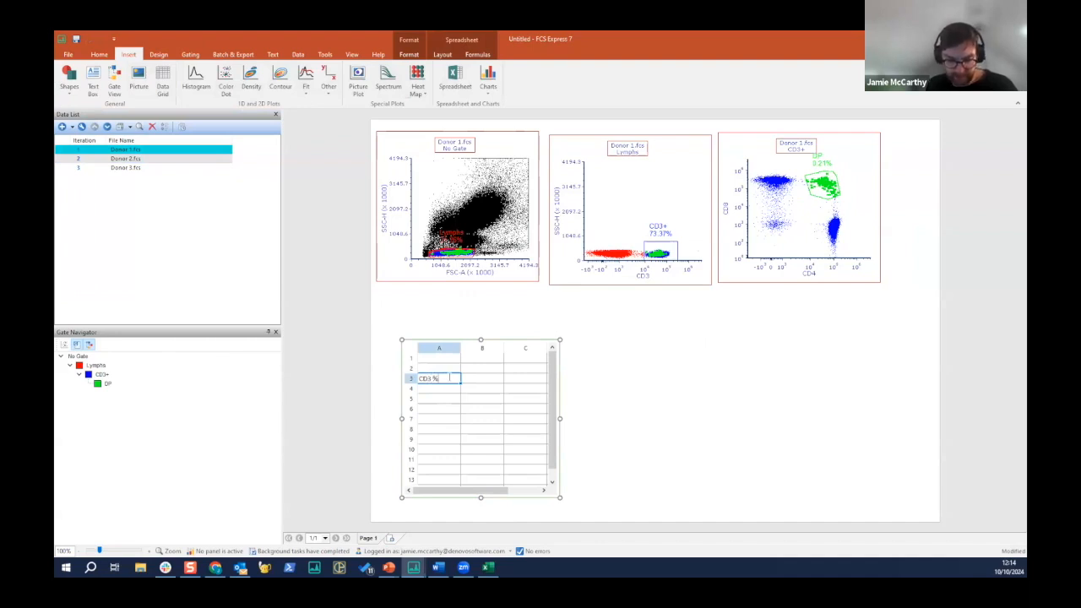
pyautogui.write(' of lymphs')
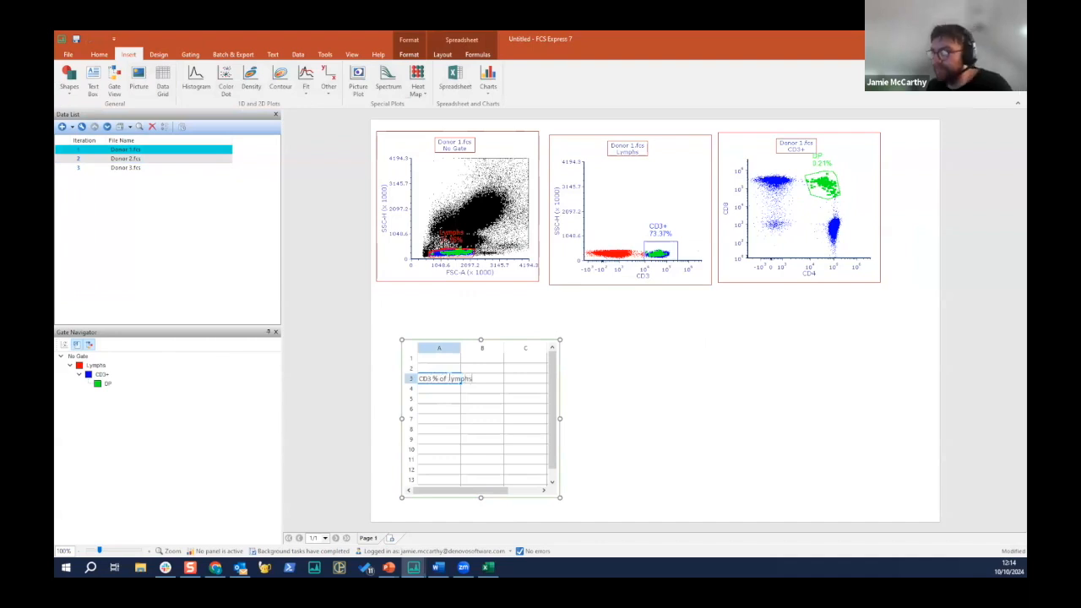
pyautogui.click(463, 357)
pyautogui.moveTo(475, 349); pyautogui.dragTo(480, 350)
# - Link cell B3 to the CD3+ gate with the statistic "% of gated cells (from plot)"
pyautogui.moveTo(662, 249); pyautogui.dragTo(491, 382)
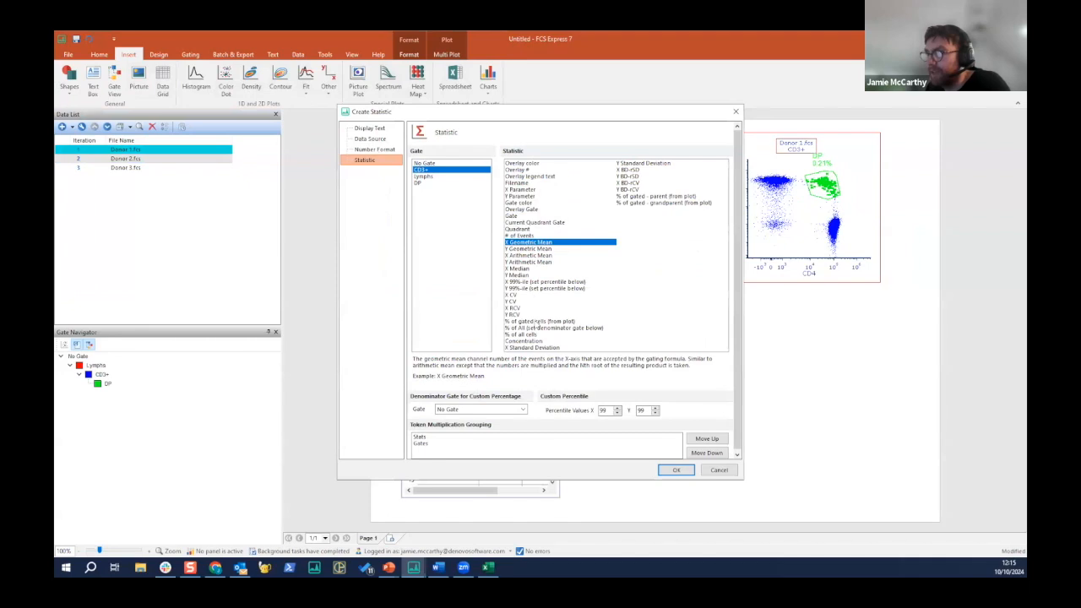
pyautogui.click(538, 321)
pyautogui.click(676, 470)
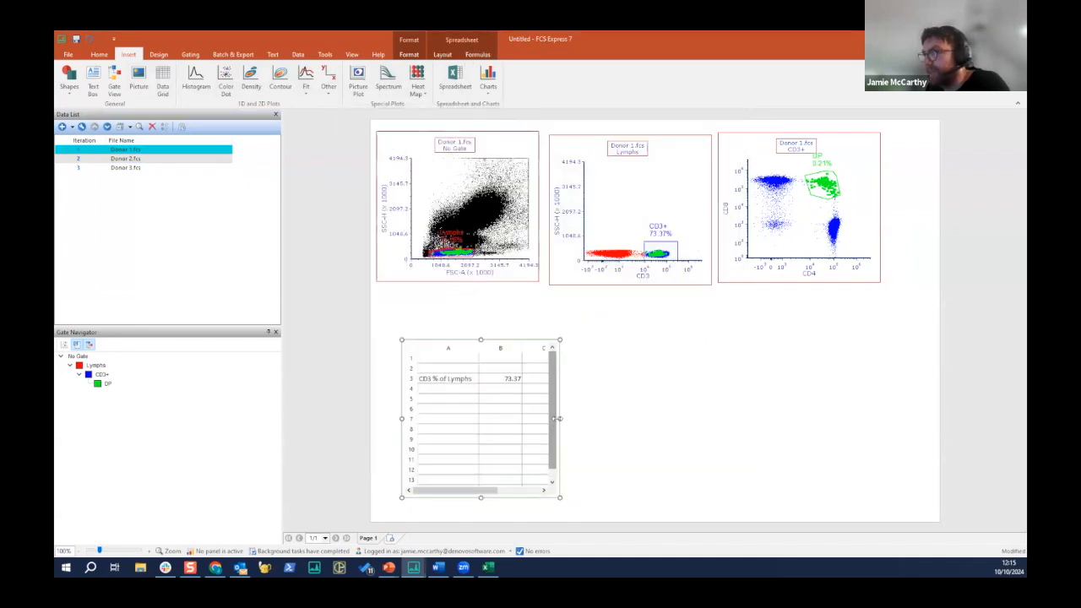
# - Widen the spreadsheet slightly and shift the CD3+ gate a little within the Lymphs plot
pyautogui.click(584, 420)
pyautogui.click(662, 245)
pyautogui.moveTo(663, 252); pyautogui.dragTo(664, 241)
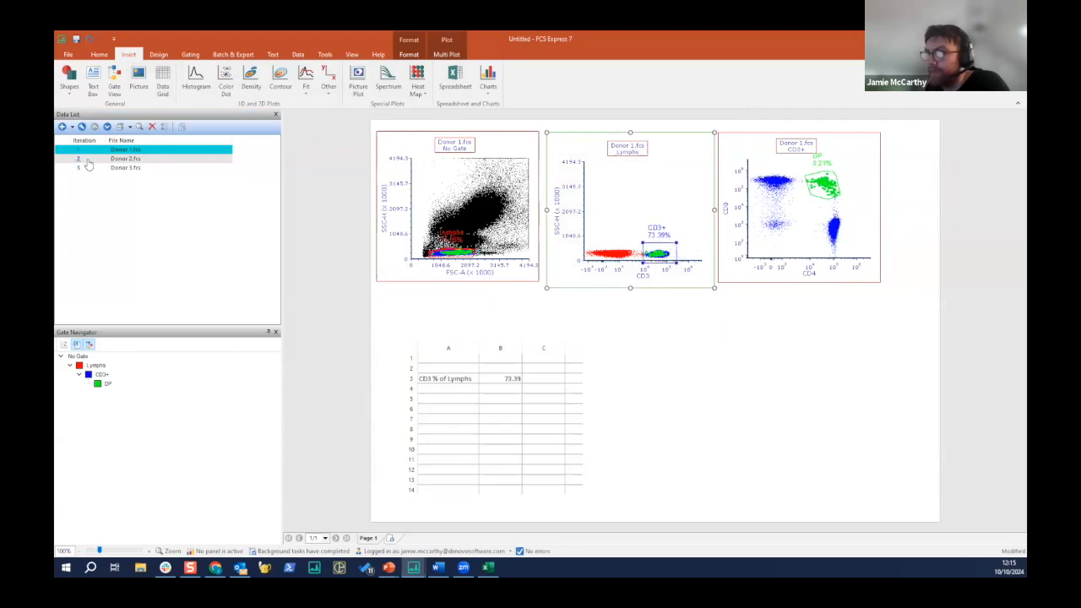
# - Cycle through Donor 2 and Donor 3 and back to Donor 1 to check the linked spreadsheet value
pyautogui.press('Down')
pyautogui.press('Down')
pyautogui.press('Up')
pyautogui.press('Up')
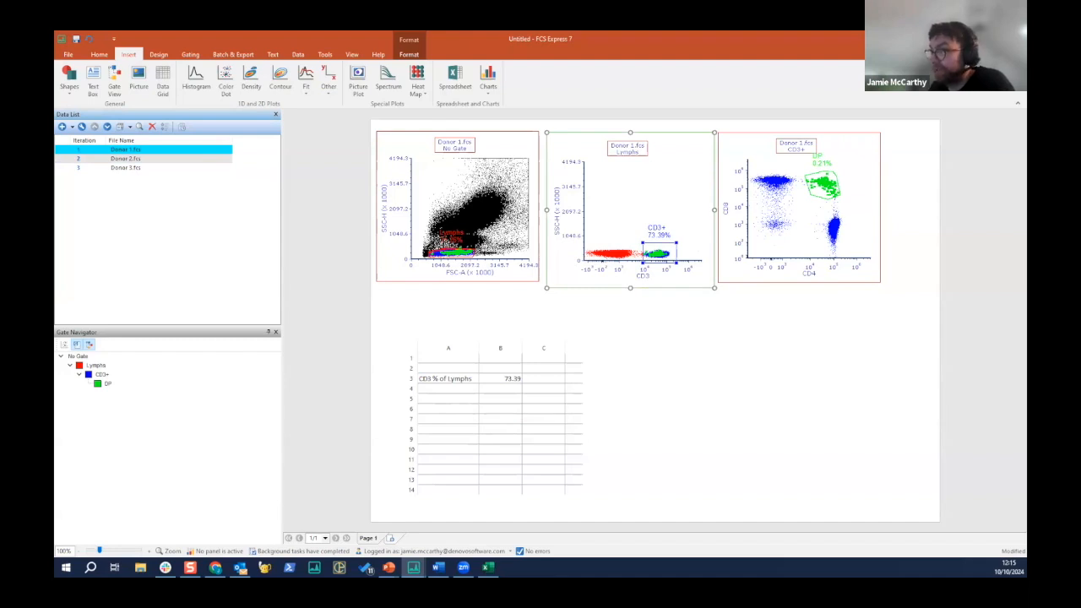
# - Switch to PowerPoint, start the slide show from slide 6, and advance to "FCS Express Simplifies Analysis"
pyautogui.hotkey('alt', 'Tab')
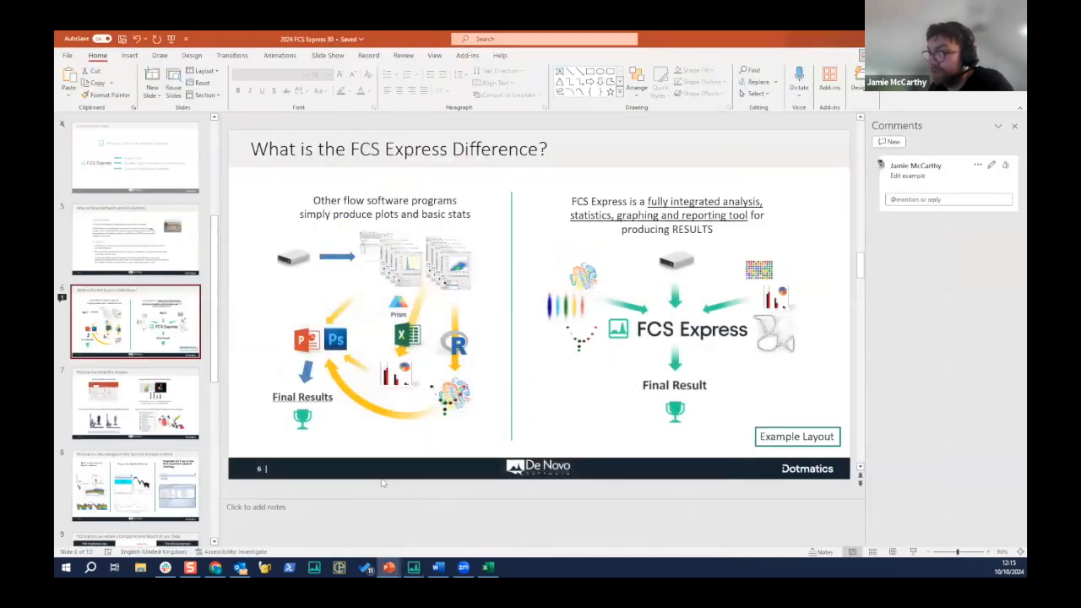
pyautogui.click(913, 551)
pyautogui.press('Right')
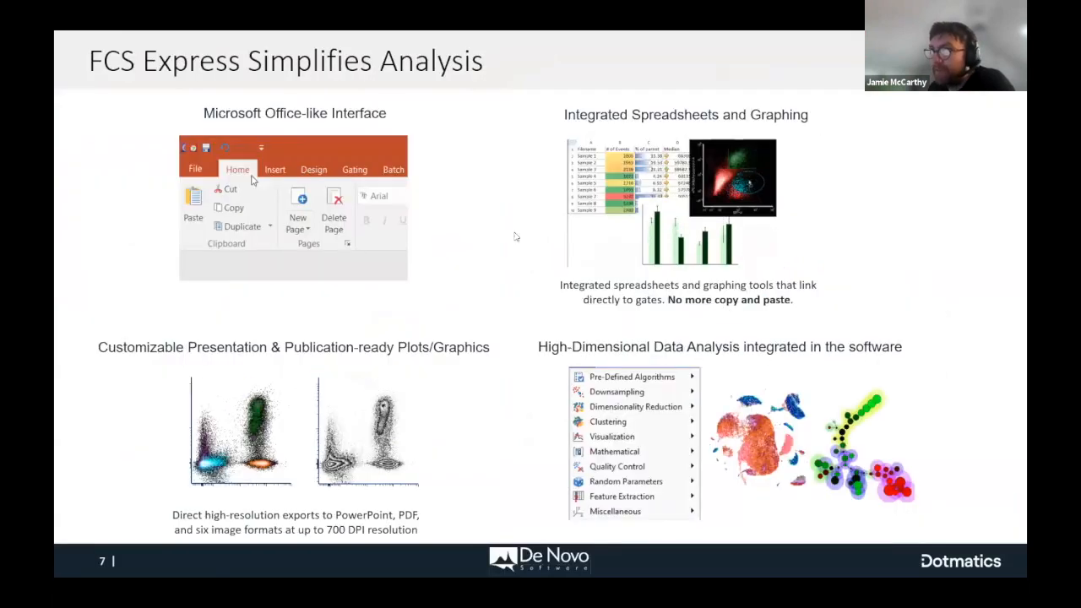